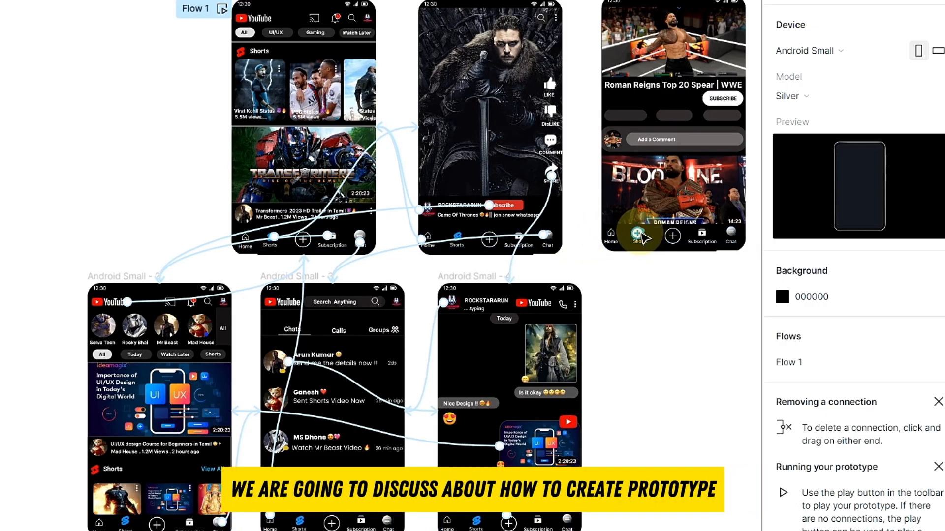
Try to connect the Shorts icon in the Roman Reigns frame to the Game of Thrones shorts frame as a prototype link
{"action": "left_click", "coordinate": [638, 236]}
{"action": "left_click_drag", "start_coordinate": [641, 238], "coordinate": [565, 241]}
{"action": "left_click", "coordinate": [733, 332]}
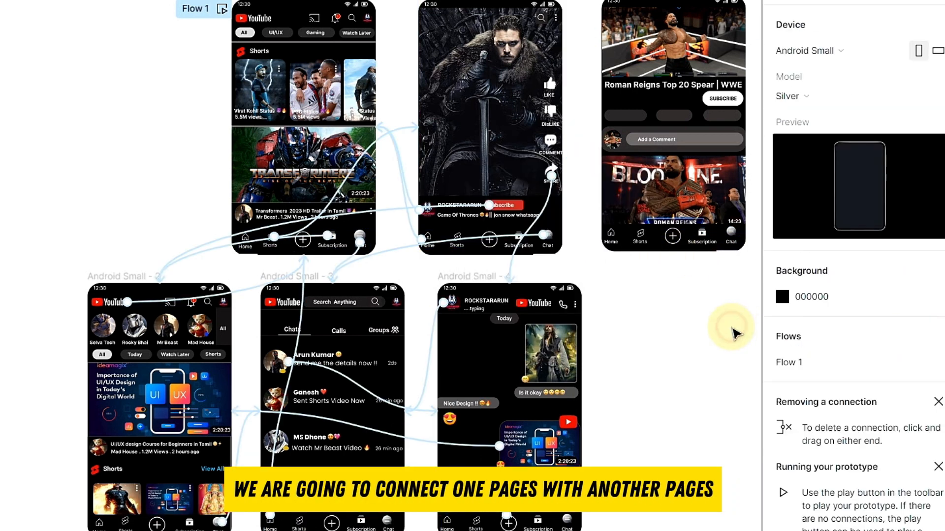
{"action": "left_click", "coordinate": [638, 234]}
{"action": "left_click_drag", "start_coordinate": [641, 239], "coordinate": [556, 157]}
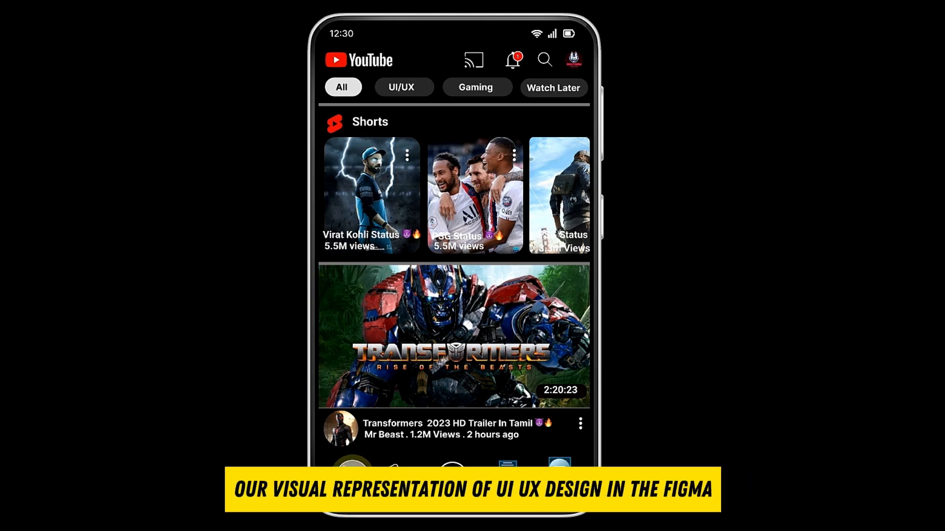
Preview the YouTube prototype by navigating between its Home, Chat, Shorts and Subscription screens
{"action": "left_click", "coordinate": [413, 465]}
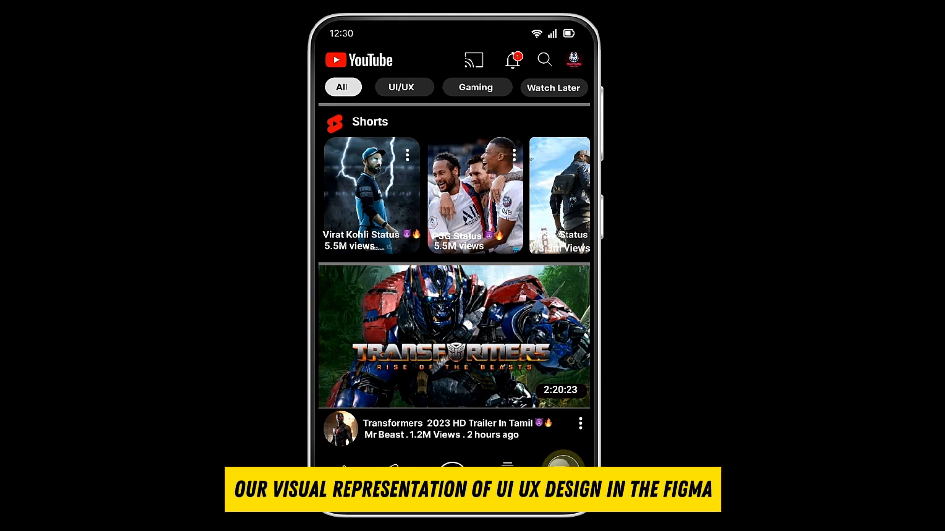
{"action": "left_click", "coordinate": [563, 462]}
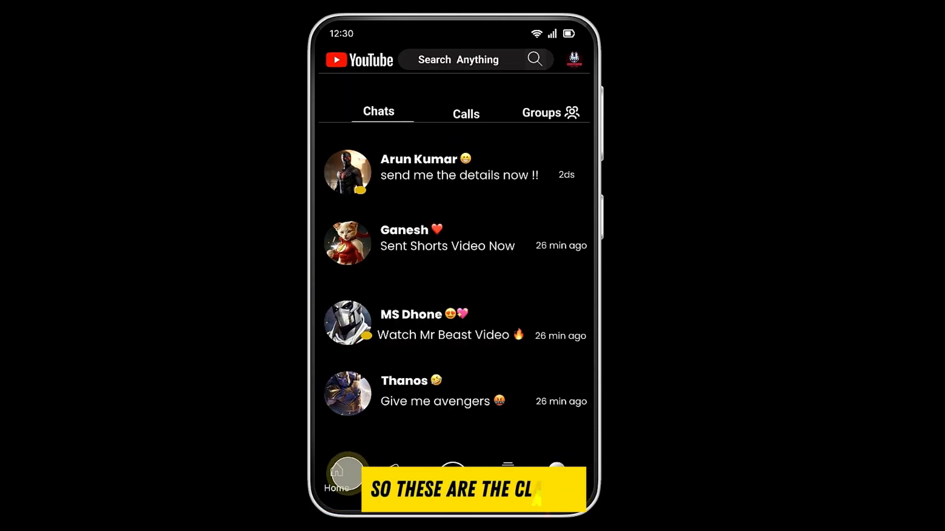
{"action": "left_click", "coordinate": [339, 475]}
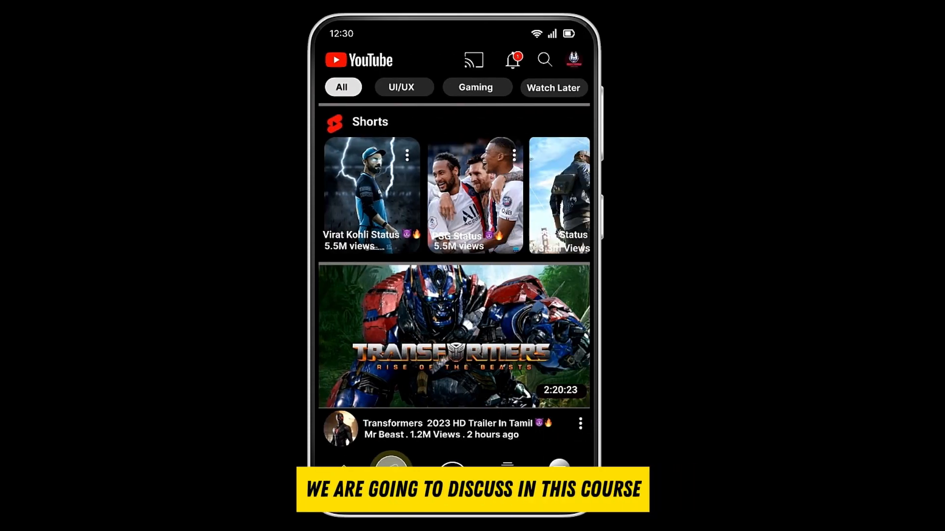
{"action": "left_click", "coordinate": [391, 462]}
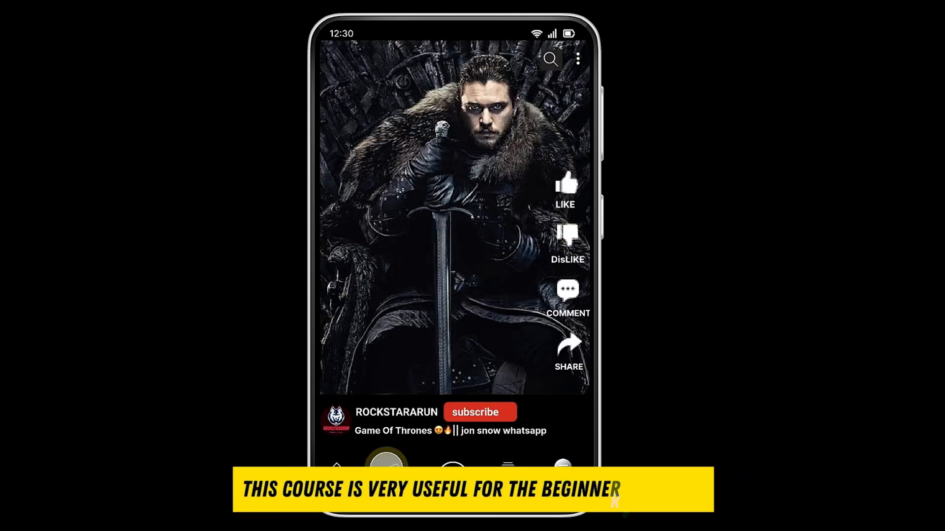
{"action": "left_click", "coordinate": [339, 465]}
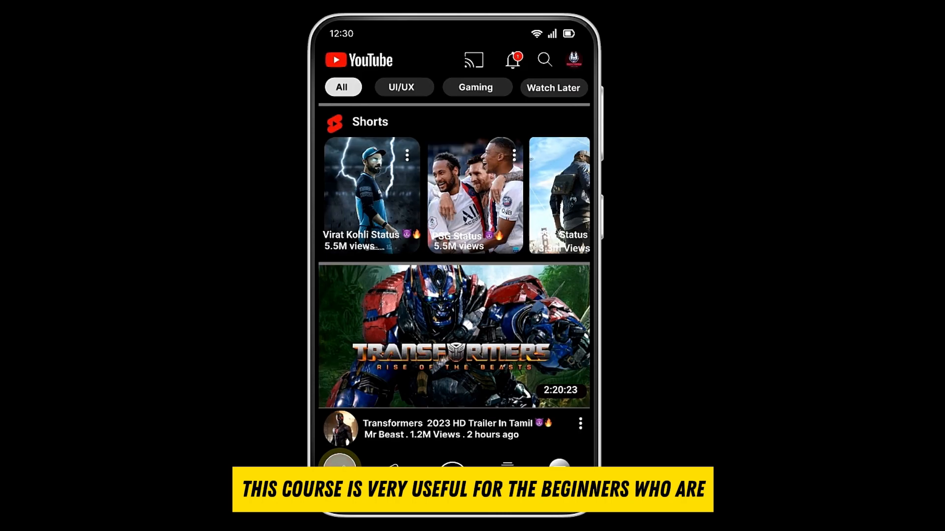
{"action": "left_click", "coordinate": [509, 465]}
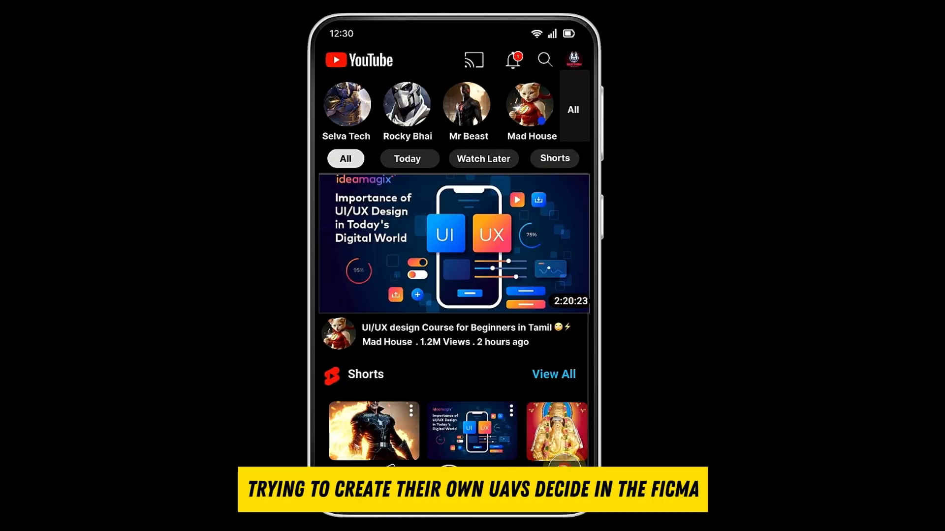
{"action": "left_click", "coordinate": [564, 465]}
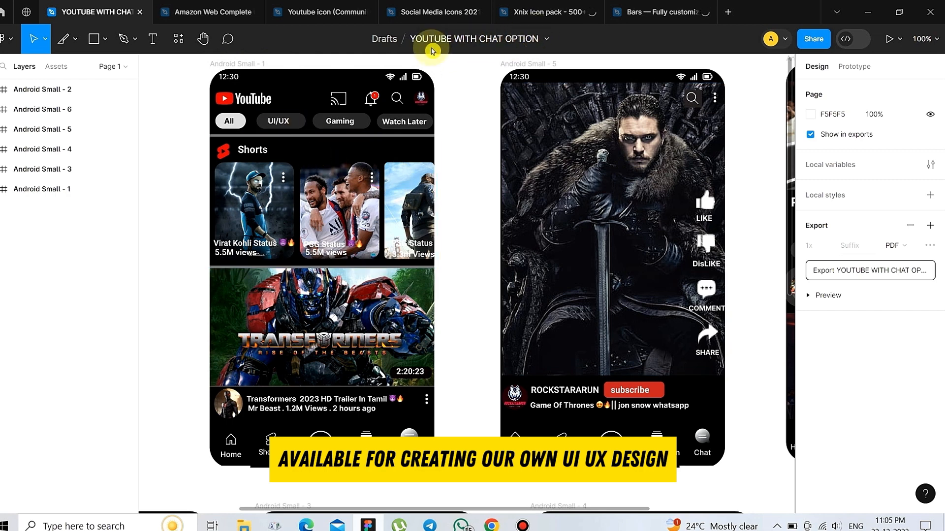
Examine the main menu's File, View, Arrange, Plugins and Help and account commands, then close it
{"action": "left_click", "coordinate": [5, 42]}
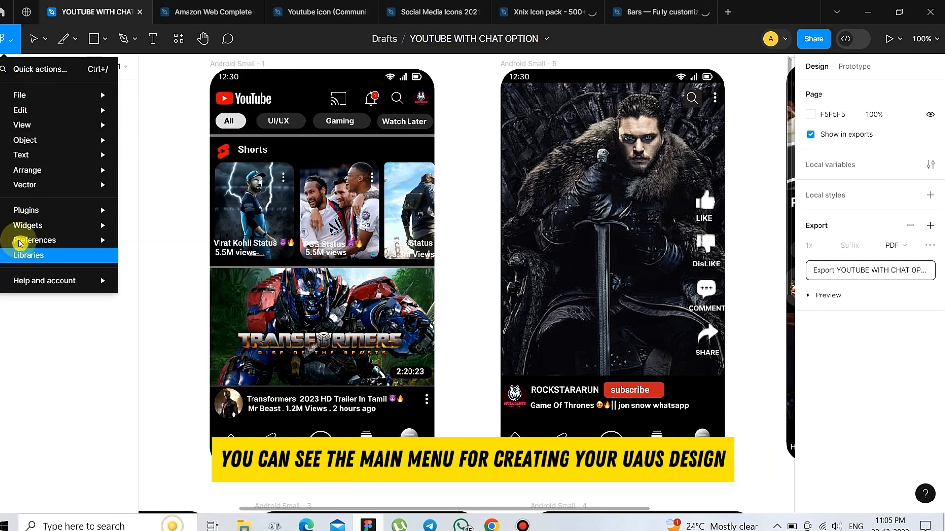
{"action": "mouse_move", "coordinate": [19, 93]}
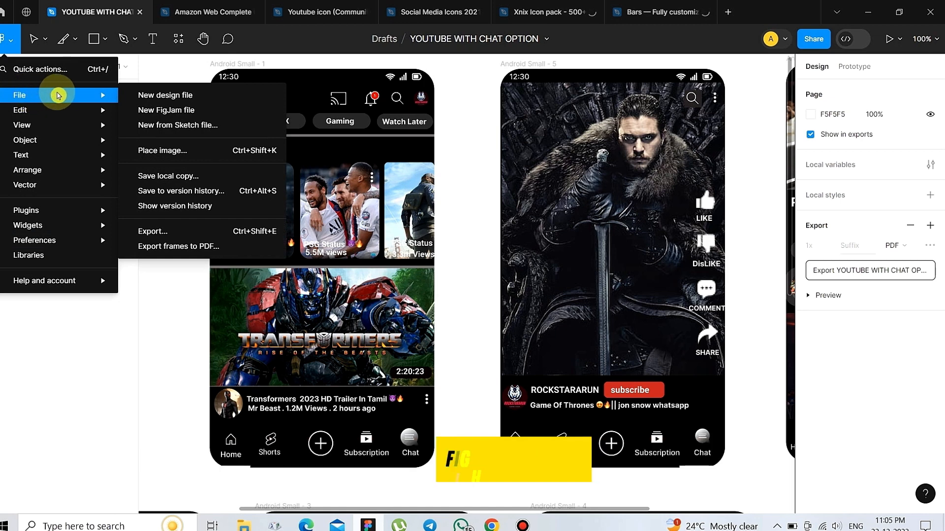
{"action": "mouse_move", "coordinate": [59, 119]}
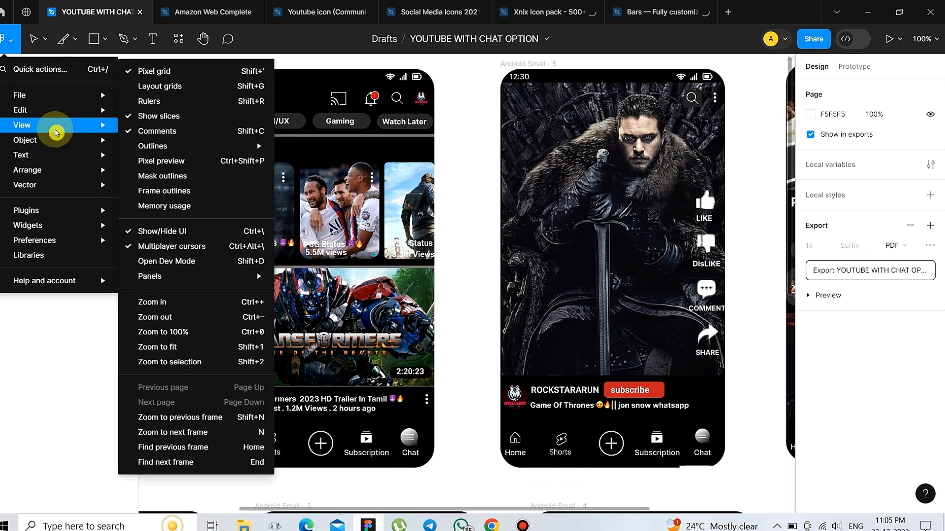
{"action": "mouse_move", "coordinate": [56, 144]}
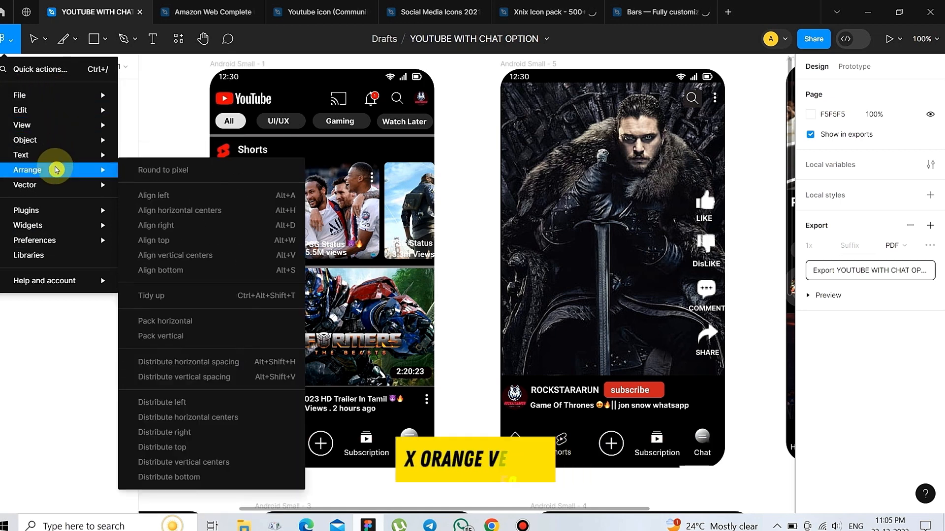
{"action": "mouse_move", "coordinate": [56, 187]}
{"action": "mouse_move", "coordinate": [59, 211]}
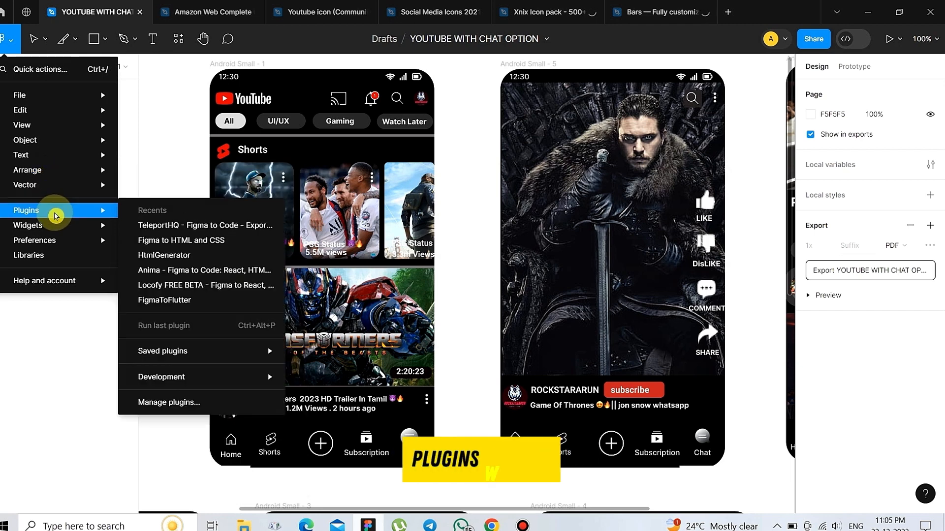
{"action": "mouse_move", "coordinate": [71, 248]}
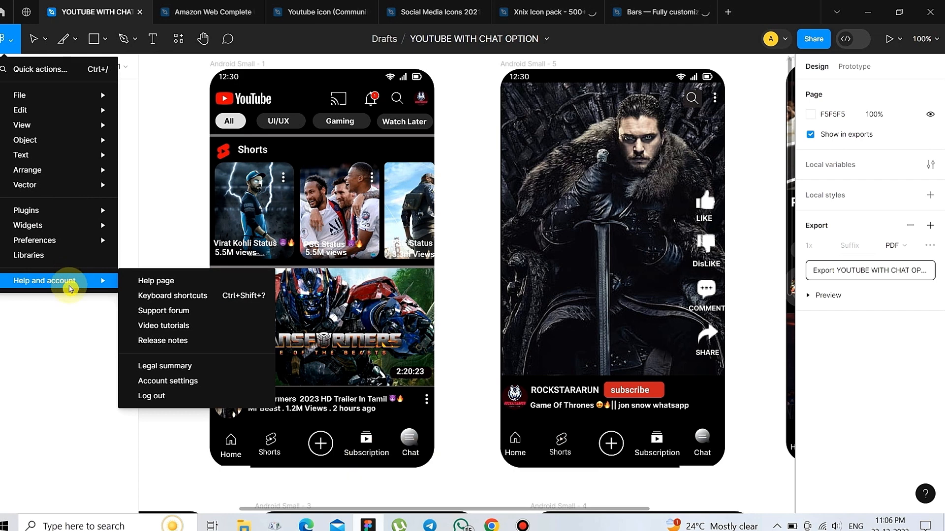
{"action": "left_click", "coordinate": [44, 40]}
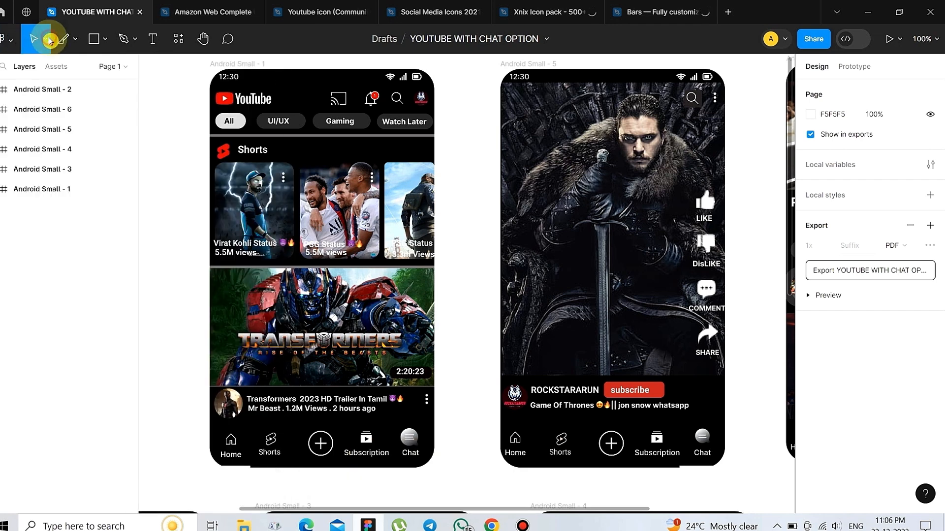
Examine the available move, frame, shape and pen tool variants, ending with the Text tool
{"action": "left_click", "coordinate": [44, 40]}
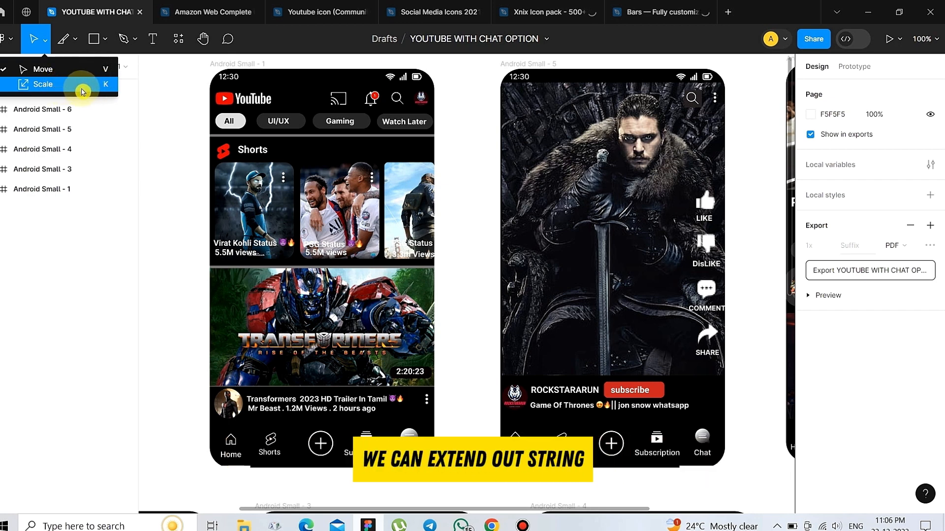
{"action": "left_click", "coordinate": [76, 38]}
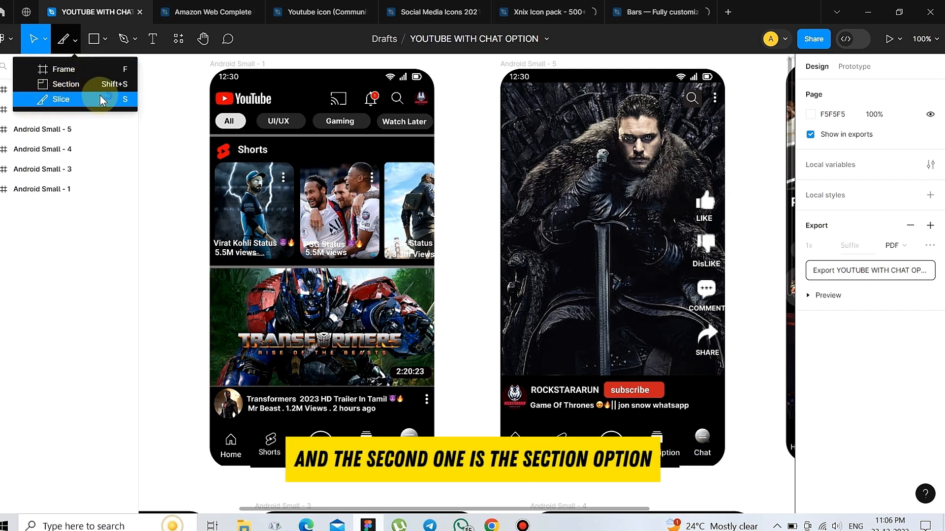
{"action": "left_click", "coordinate": [106, 48]}
{"action": "left_click", "coordinate": [75, 40]}
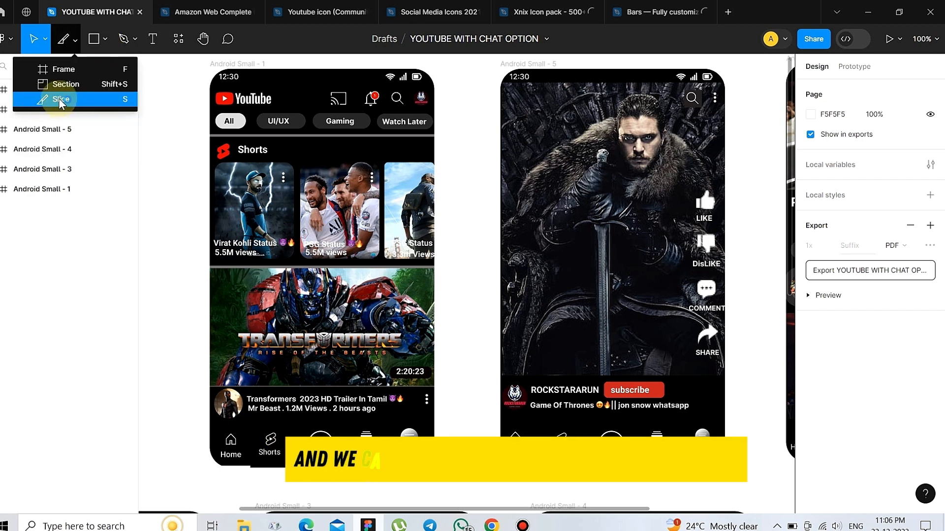
{"action": "left_click", "coordinate": [106, 48]}
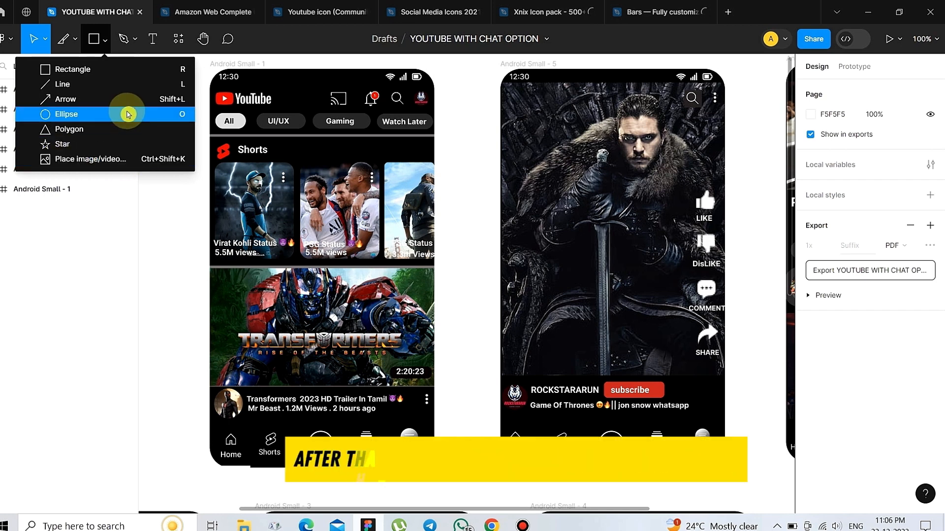
{"action": "left_click", "coordinate": [133, 42]}
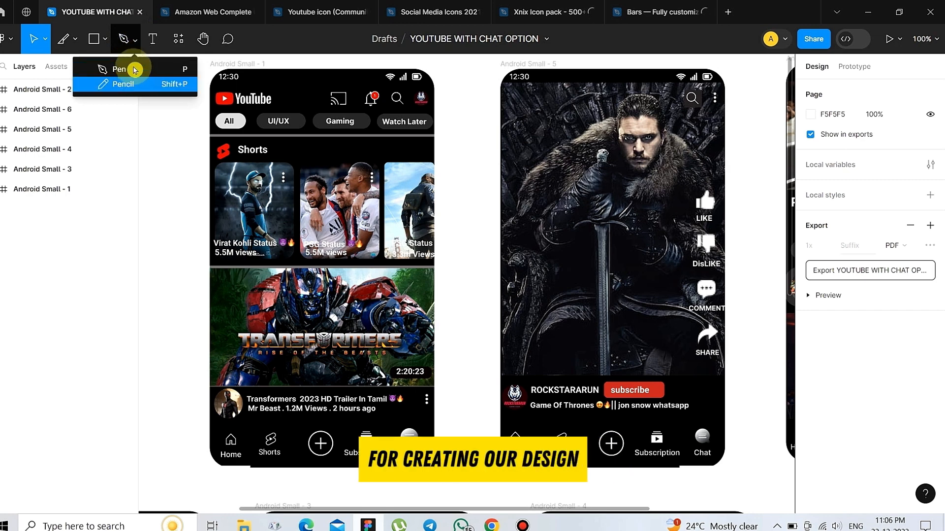
{"action": "left_click", "coordinate": [153, 39]}
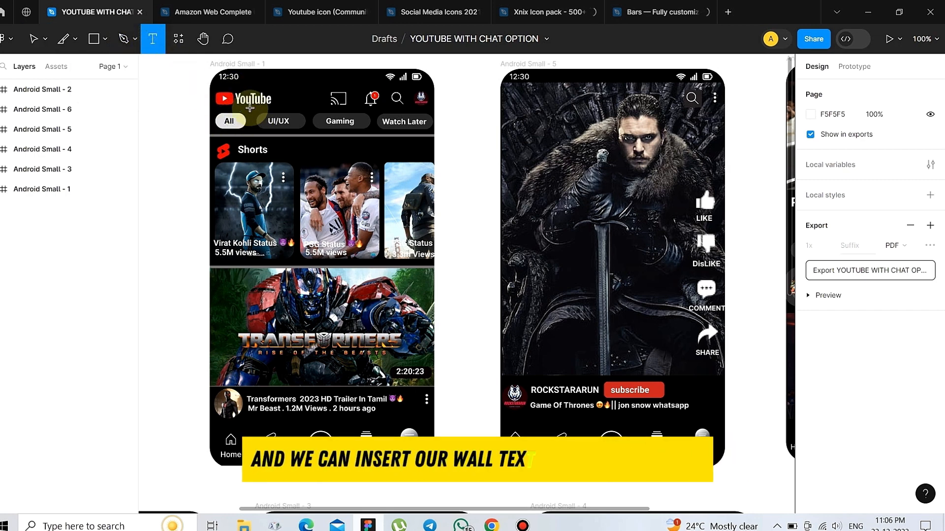
Examine the Components, Plugins and Widgets available among the file's resources
{"action": "left_click", "coordinate": [179, 46]}
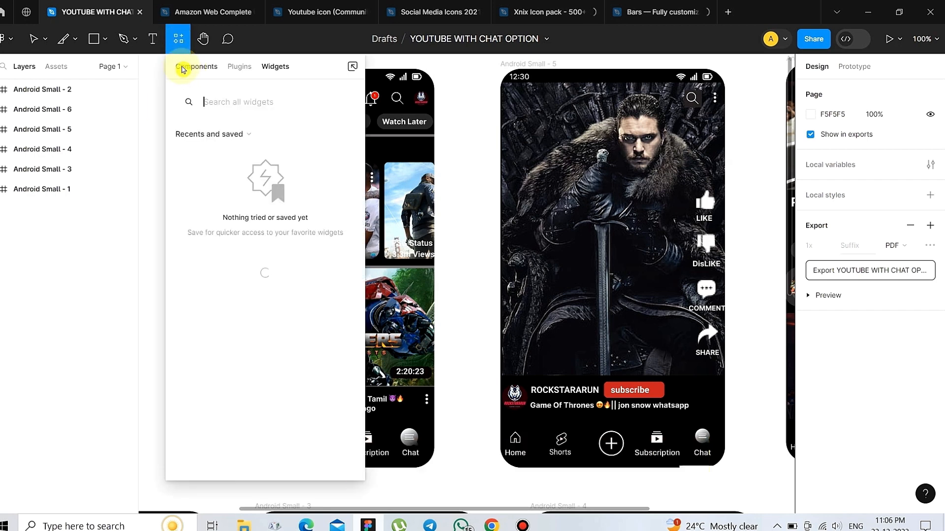
{"action": "left_click", "coordinate": [240, 69]}
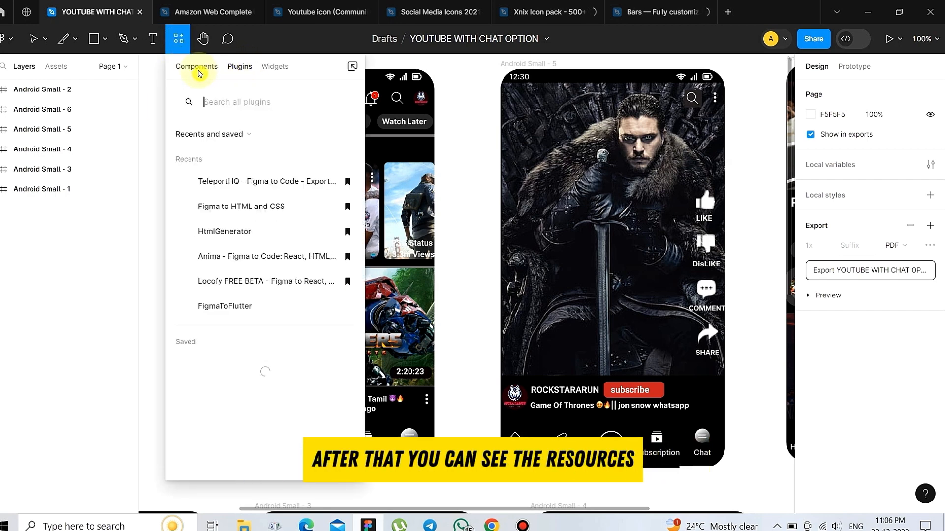
{"action": "left_click", "coordinate": [195, 66]}
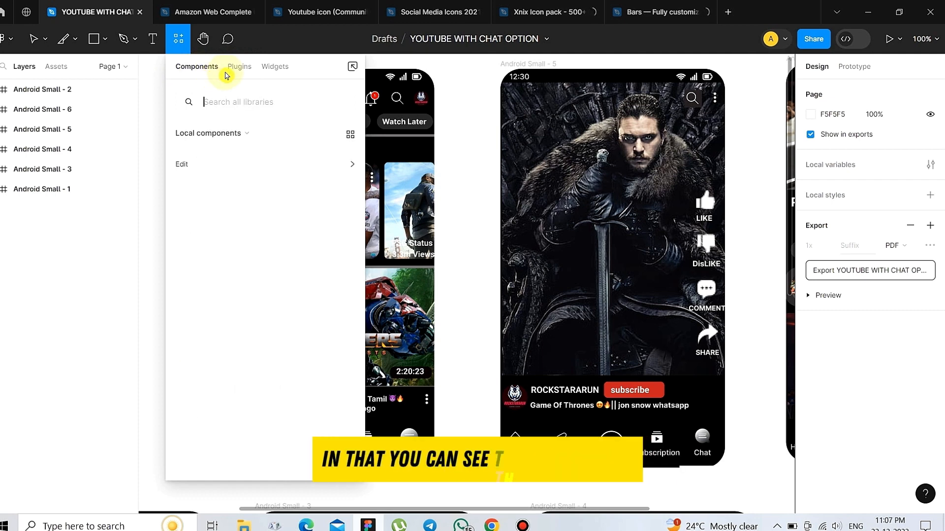
{"action": "left_click", "coordinate": [272, 69]}
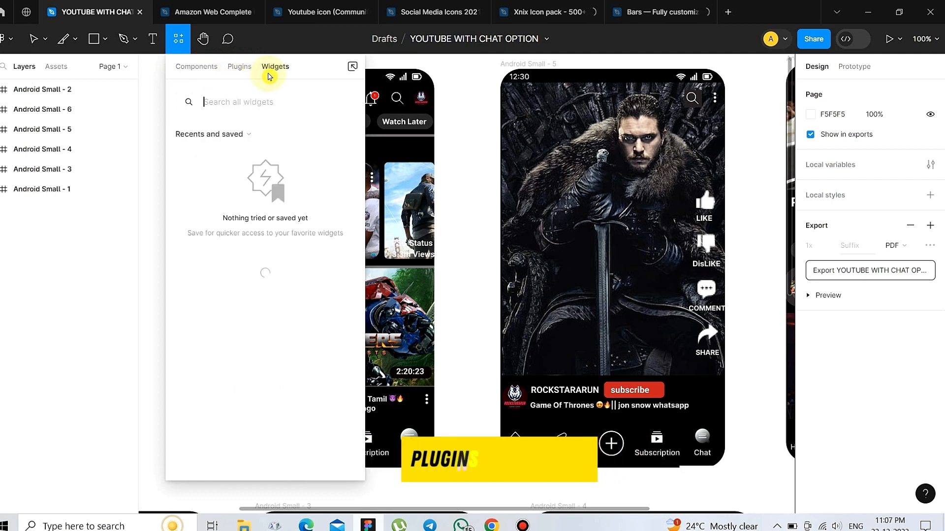
{"action": "left_click", "coordinate": [202, 69]}
{"action": "left_click", "coordinate": [238, 67]}
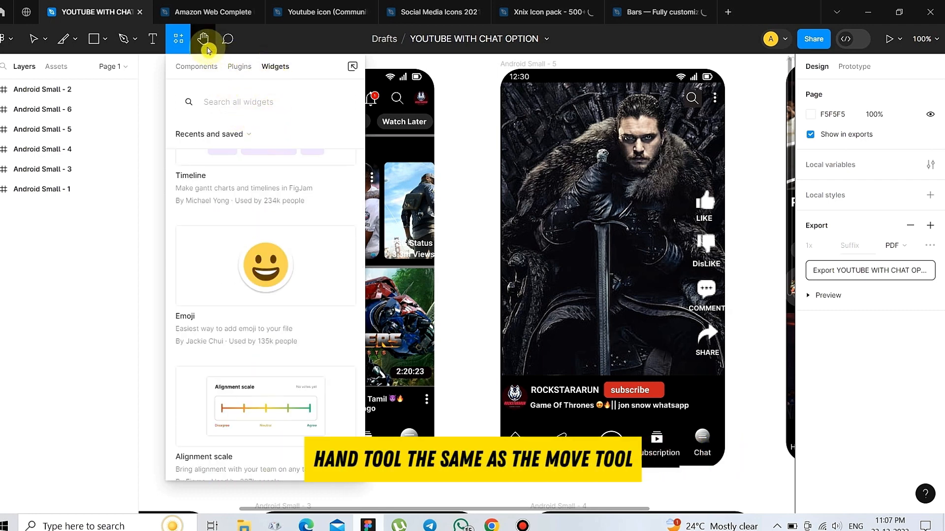
Try out the Hand tool on the canvas and look at the comment mode before returning to the Move tool
{"action": "left_click", "coordinate": [206, 45]}
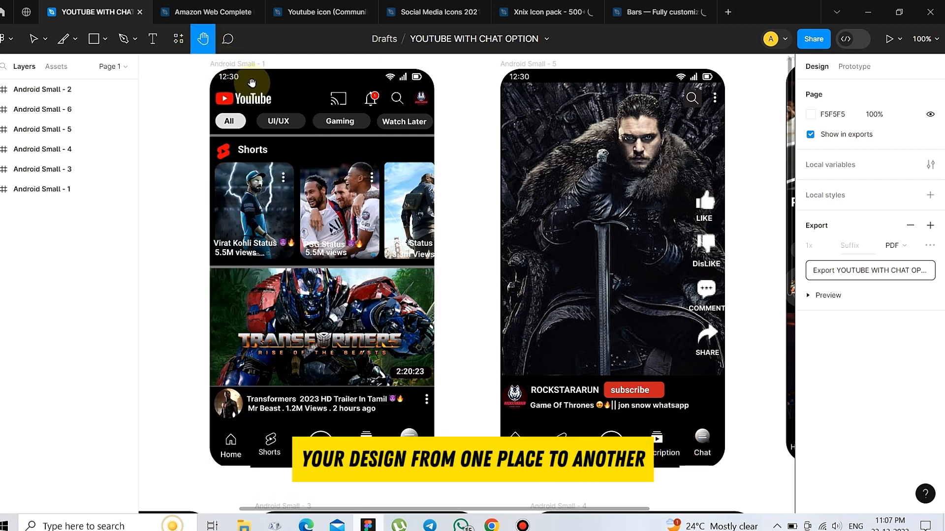
{"action": "left_click_drag", "start_coordinate": [254, 83], "coordinate": [213, 82]}
{"action": "left_click", "coordinate": [228, 45]}
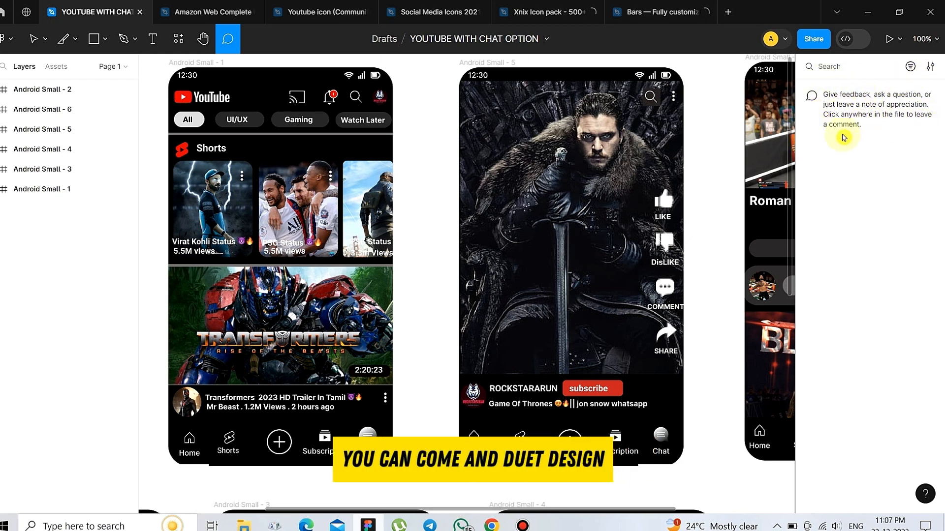
{"action": "key", "text": "Escape"}
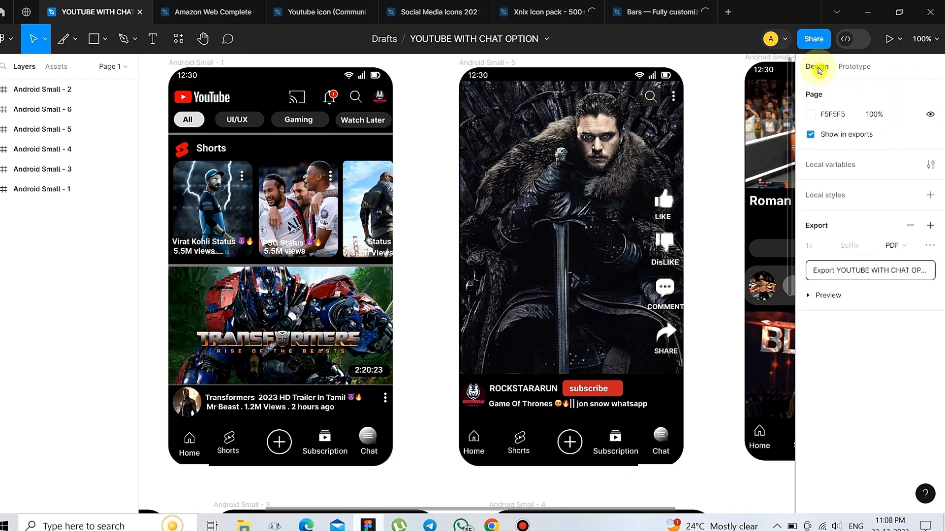
Compare the page's Design and Prototype settings and view the connections between the frames
{"action": "left_click", "coordinate": [868, 69]}
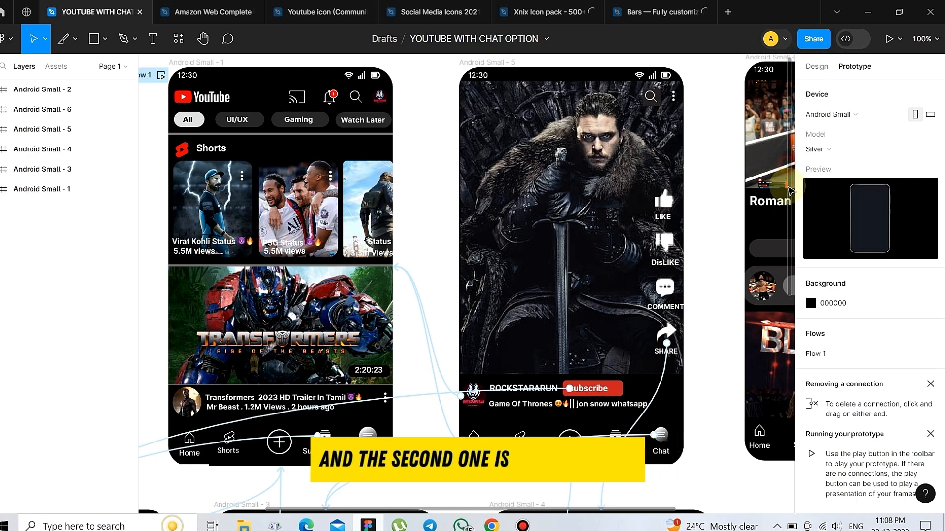
{"action": "scroll", "coordinate": [789, 190], "scroll_direction": "down", "scroll_amount": 5}
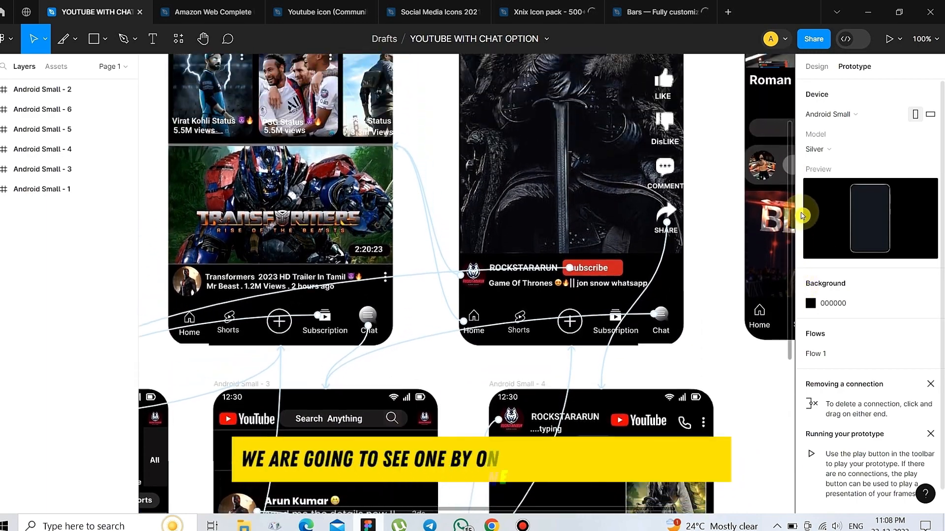
{"action": "scroll", "coordinate": [802, 215], "scroll_direction": "up", "scroll_amount": 6}
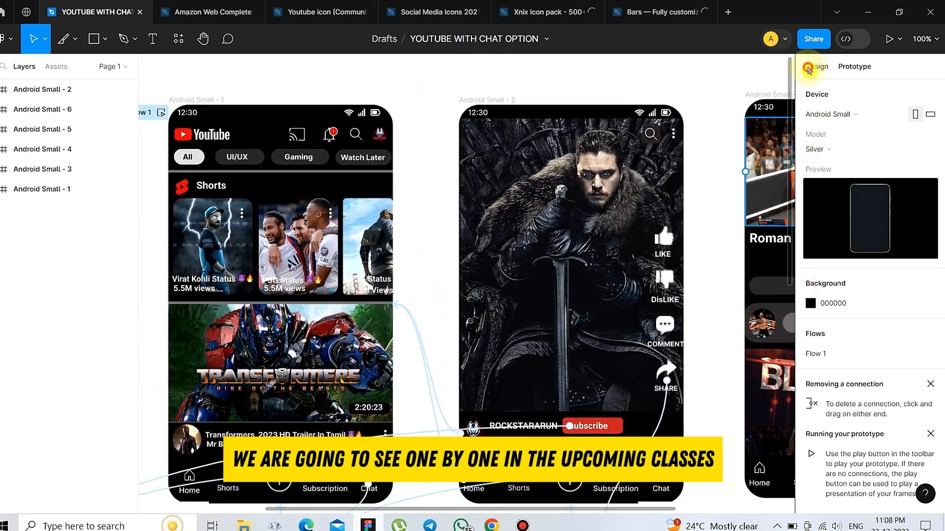
{"action": "left_click", "coordinate": [808, 67]}
{"action": "left_click", "coordinate": [845, 68]}
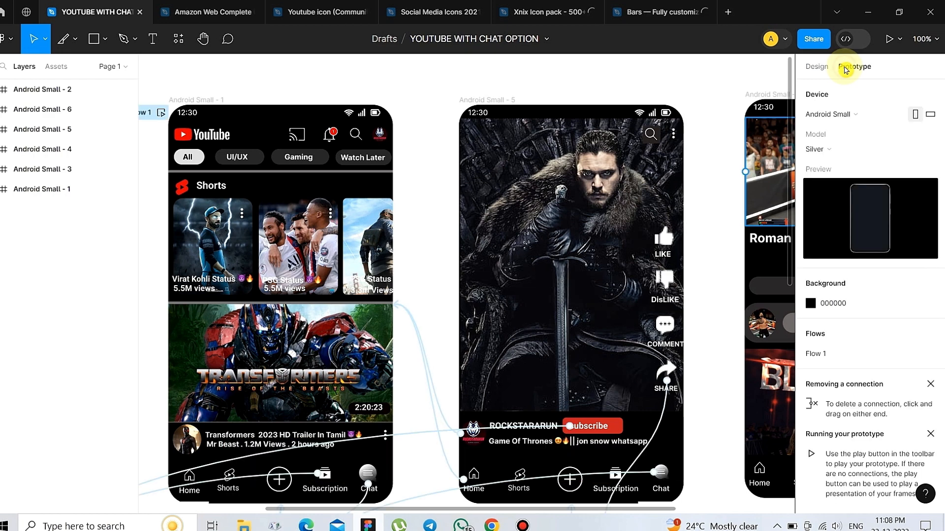
{"action": "left_click", "coordinate": [821, 44]}
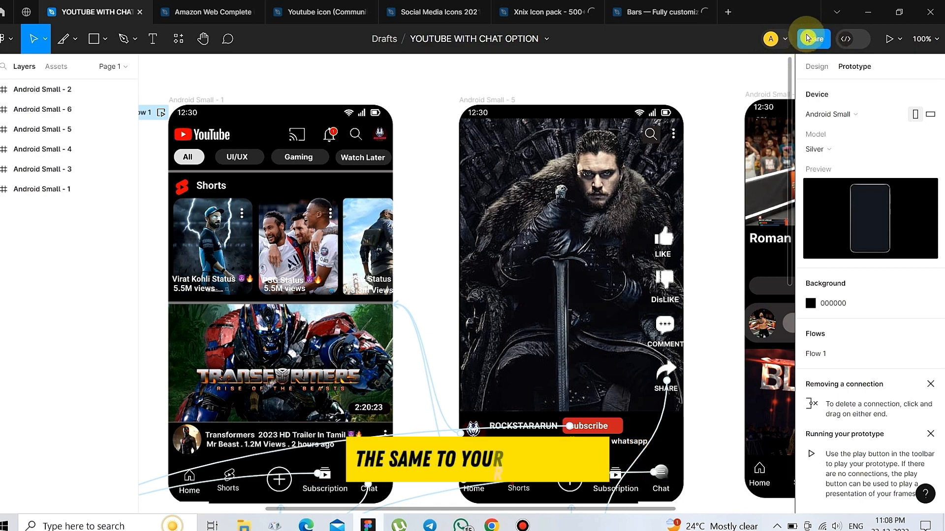
Examine the invite and link-sharing options for the YouTube design file
{"action": "left_click", "coordinate": [825, 43]}
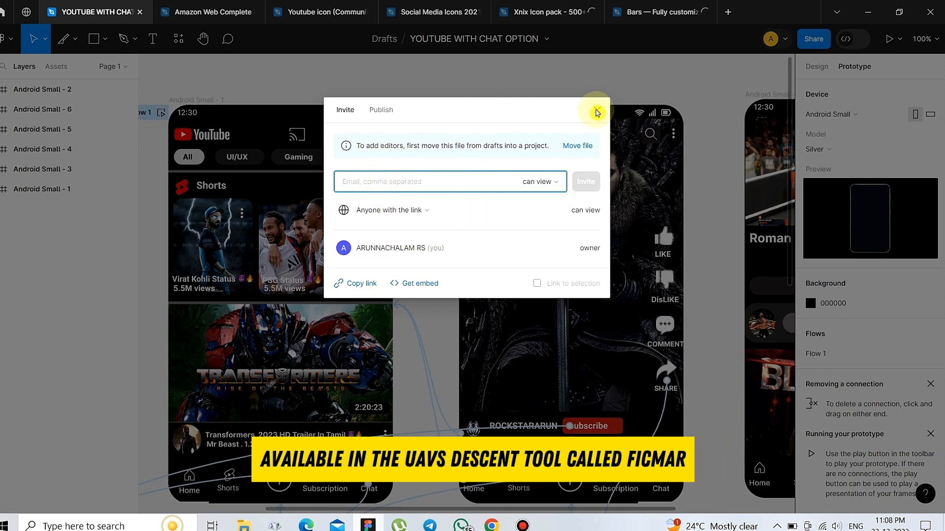
{"action": "left_click", "coordinate": [597, 110]}
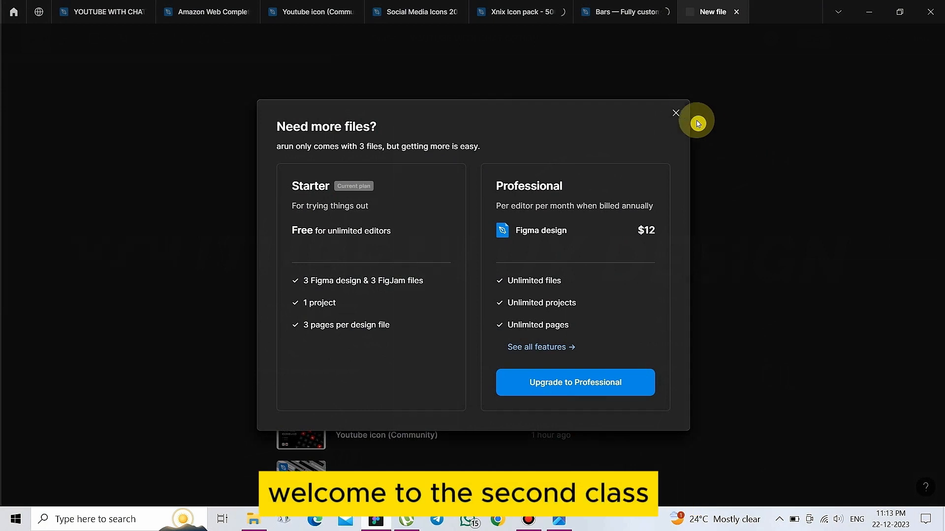
Dismiss the Professional plan offer and look over the new file choices and recent files
{"action": "left_click", "coordinate": [675, 112]}
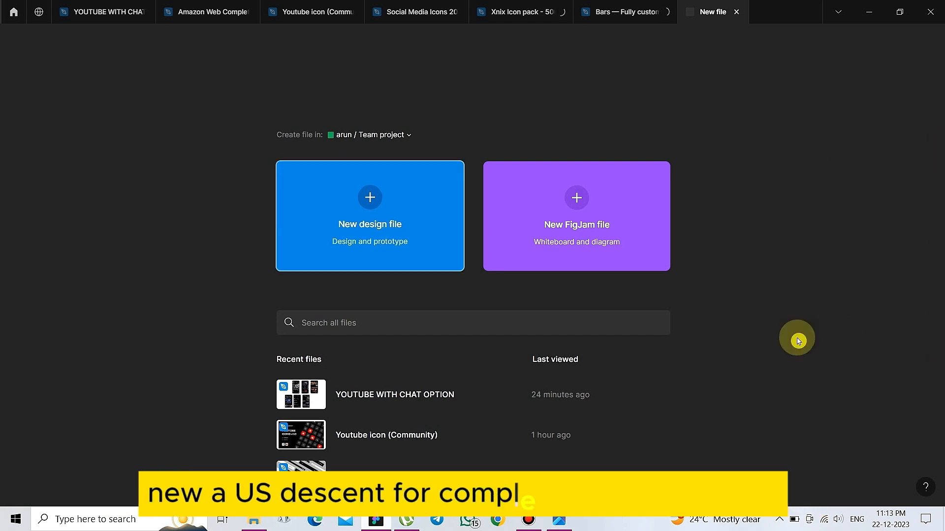
{"action": "scroll", "coordinate": [622, 420], "scroll_direction": "down", "scroll_amount": 5}
{"action": "scroll", "coordinate": [787, 295], "scroll_direction": "up", "scroll_amount": 5}
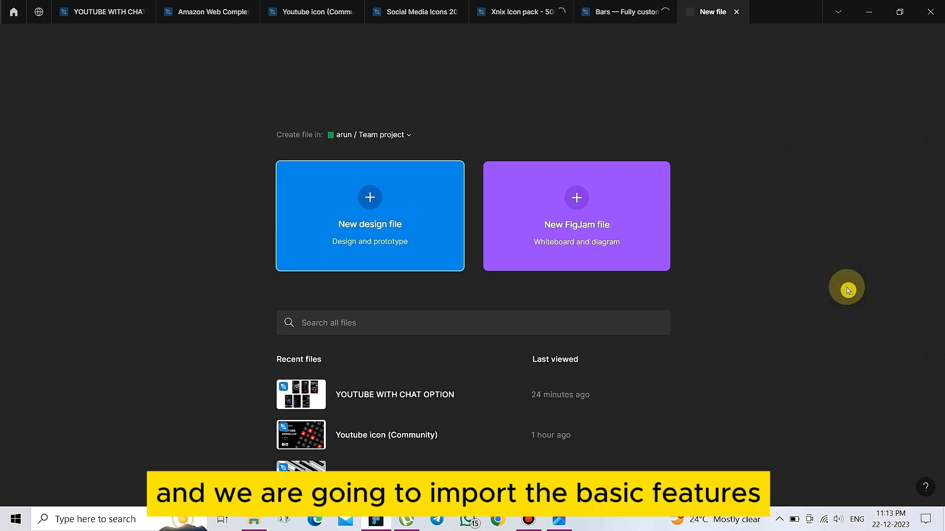
{"action": "scroll", "coordinate": [621, 422], "scroll_direction": "down", "scroll_amount": 6}
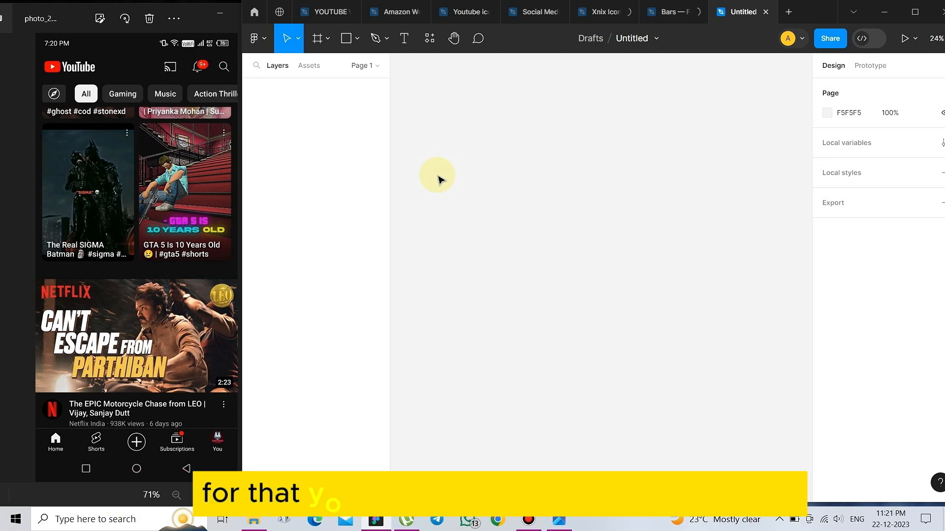
Add an Android Small phone frame to the empty canvas and set its fill to 121212
{"action": "left_click", "coordinate": [317, 44]}
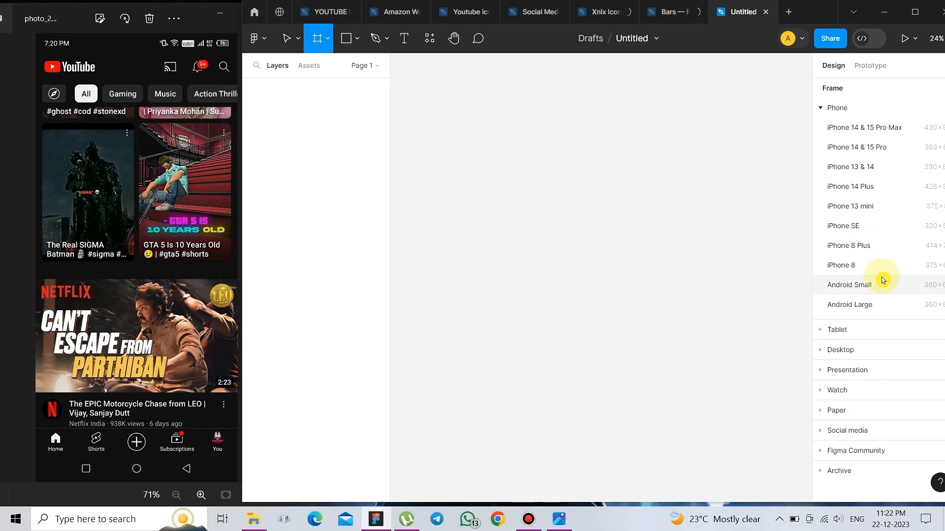
{"action": "left_click", "coordinate": [878, 290]}
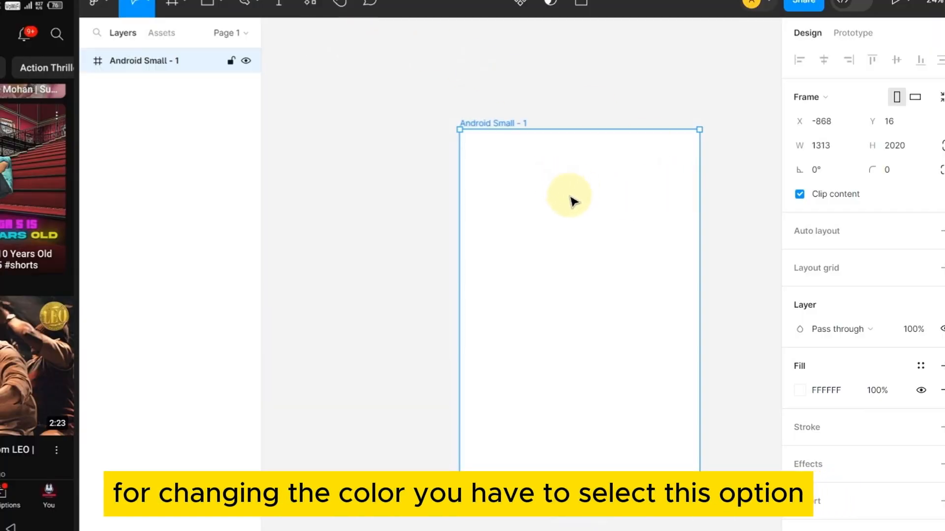
{"action": "left_click", "coordinate": [794, 389]}
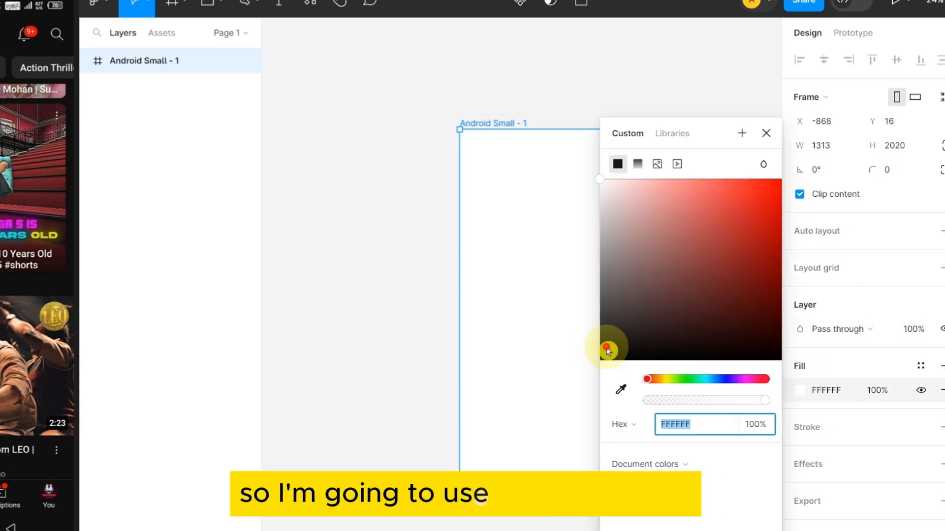
{"action": "left_click", "coordinate": [607, 349]}
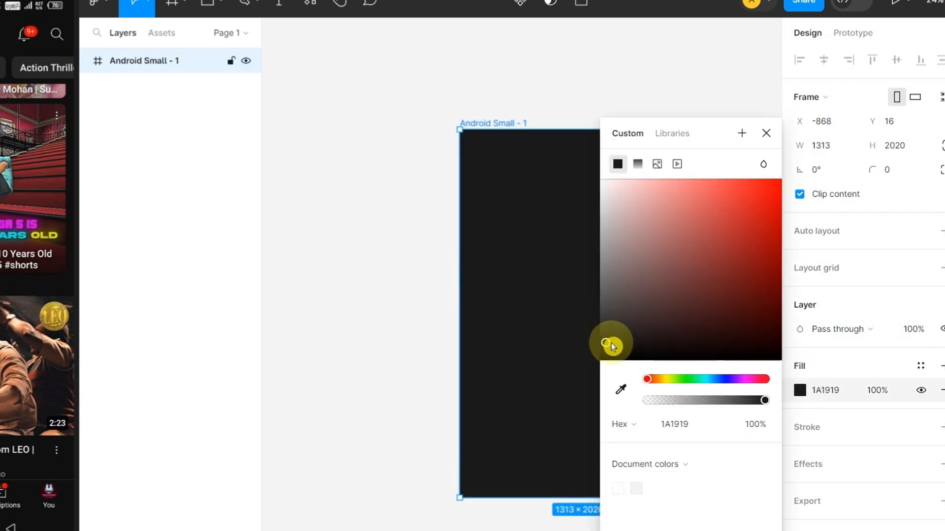
{"action": "left_click_drag", "start_coordinate": [607, 349], "coordinate": [603, 352]}
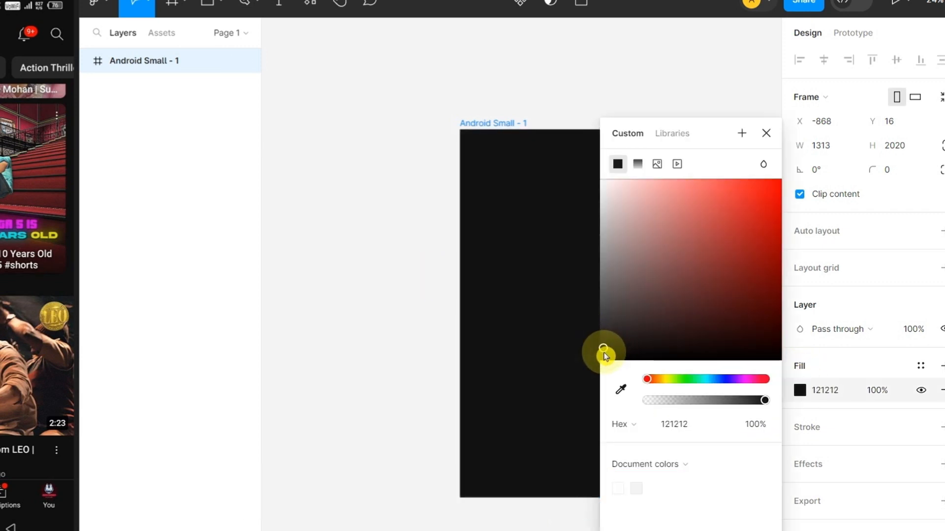
{"action": "left_click", "coordinate": [374, 312]}
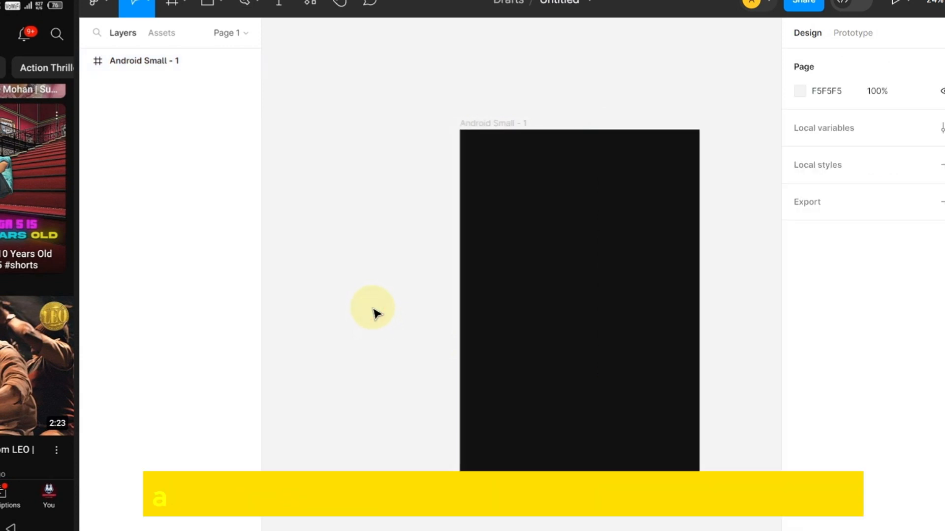
{"action": "left_click", "coordinate": [598, 267]}
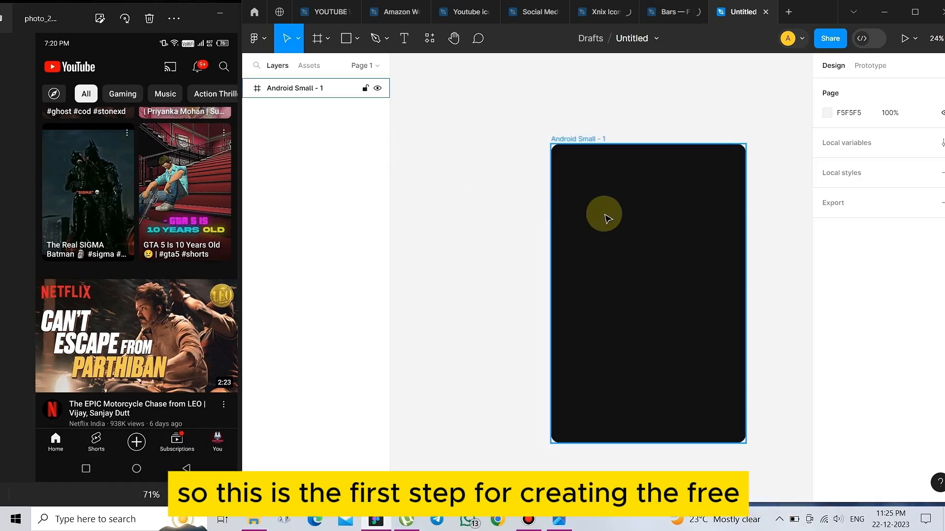
{"action": "left_click", "coordinate": [483, 162]}
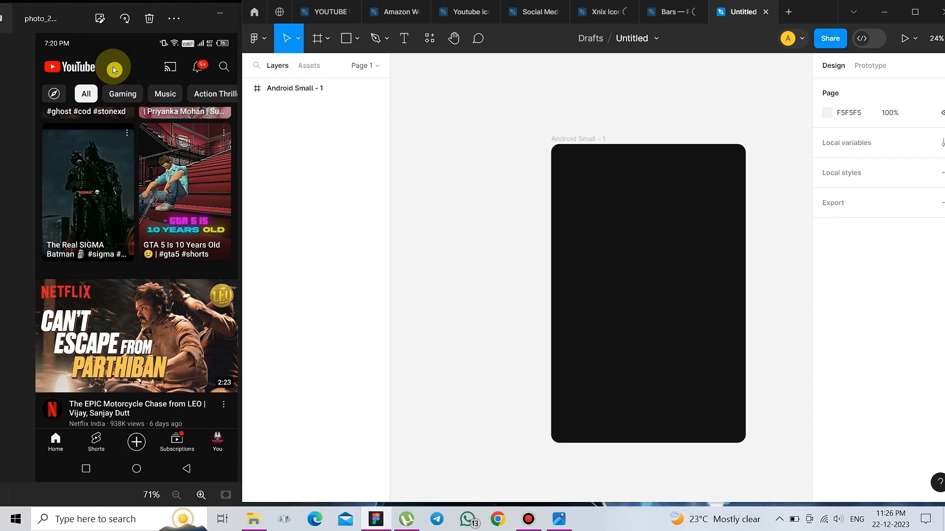
Search the Figma Community for "youtube icons"
{"action": "left_click", "coordinate": [259, 15]}
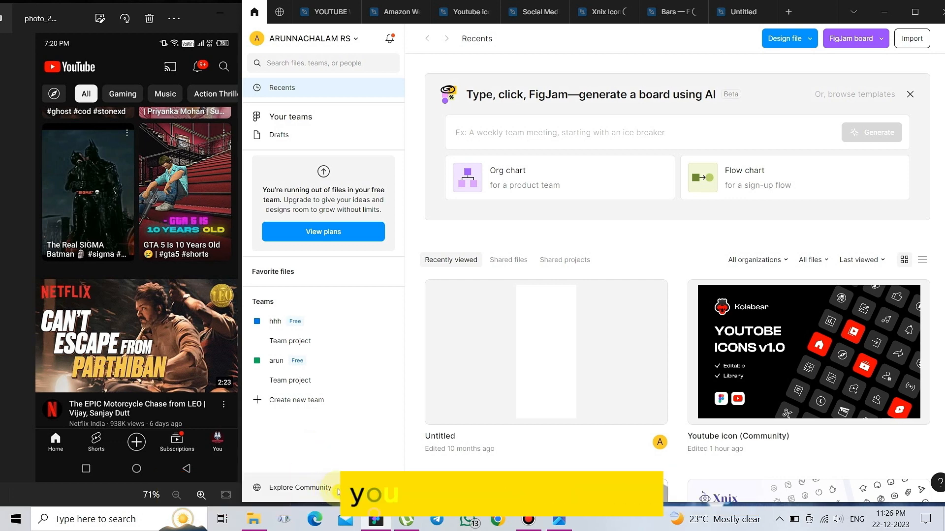
{"action": "left_click", "coordinate": [348, 487]}
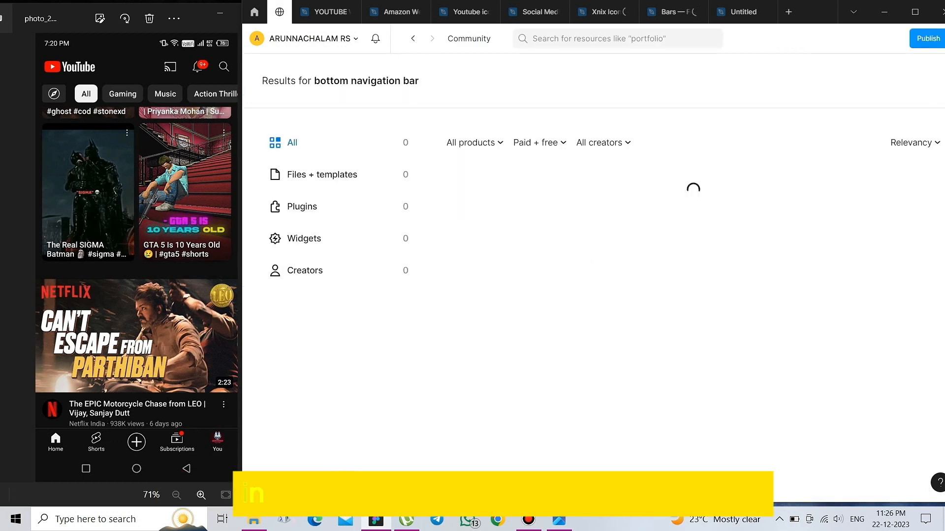
{"action": "left_click", "coordinate": [526, 182]}
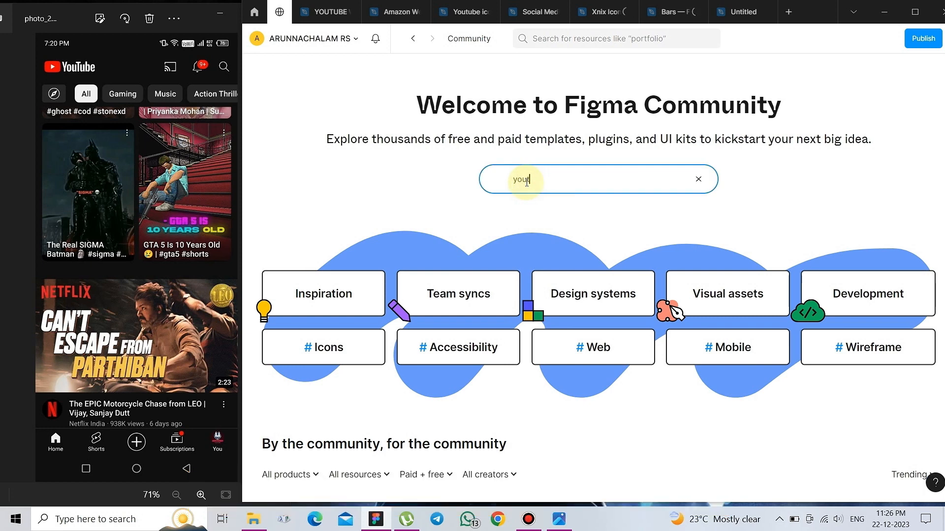
{"action": "type", "text": "youtube ic"}
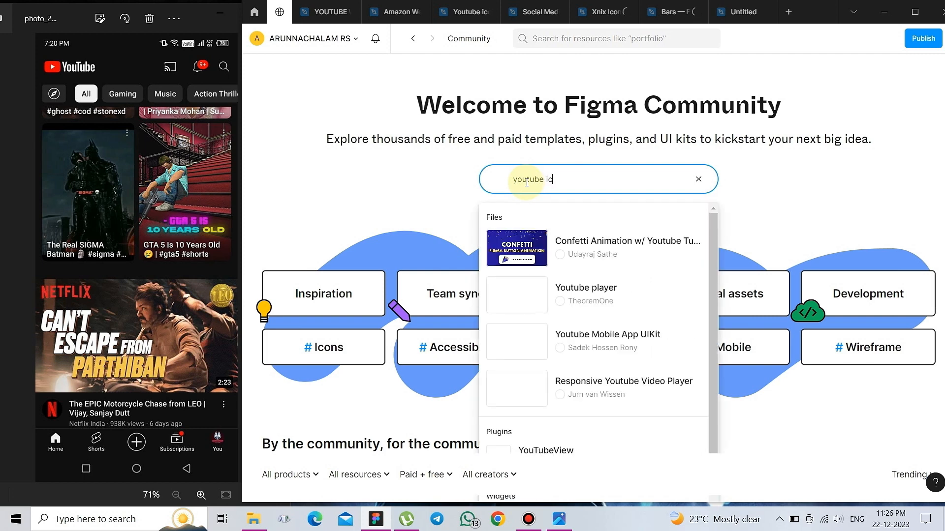
{"action": "type", "text": "ons"}
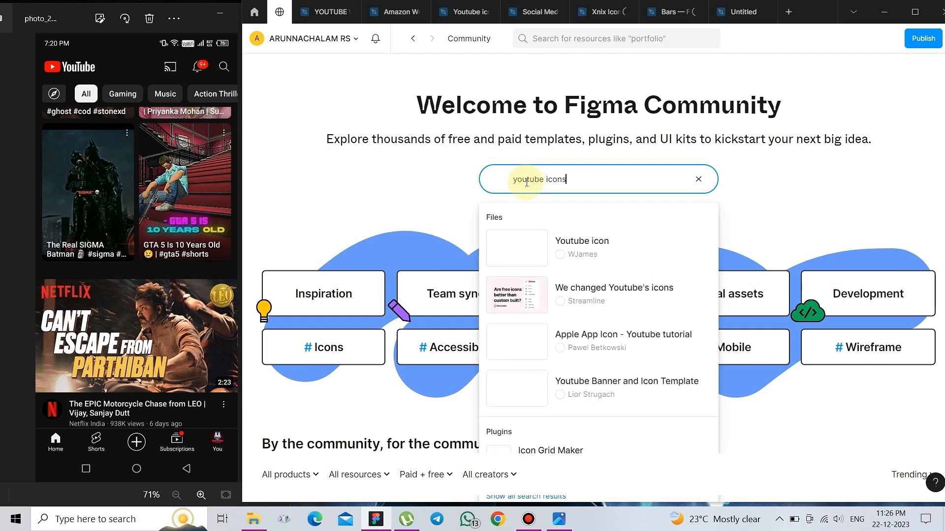
{"action": "key", "text": "Return"}
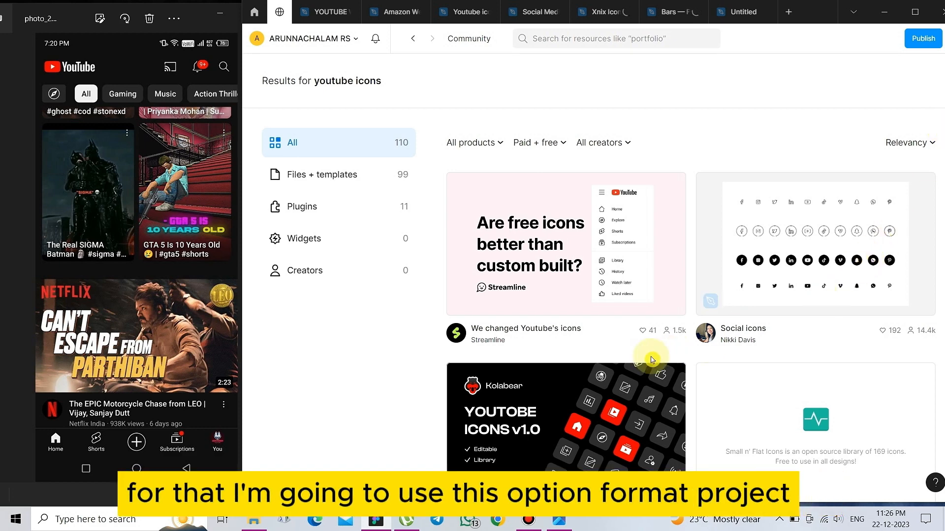
Open the Youtube icon resource as a design file and show its Youtube icon page
{"action": "left_click", "coordinate": [587, 408]}
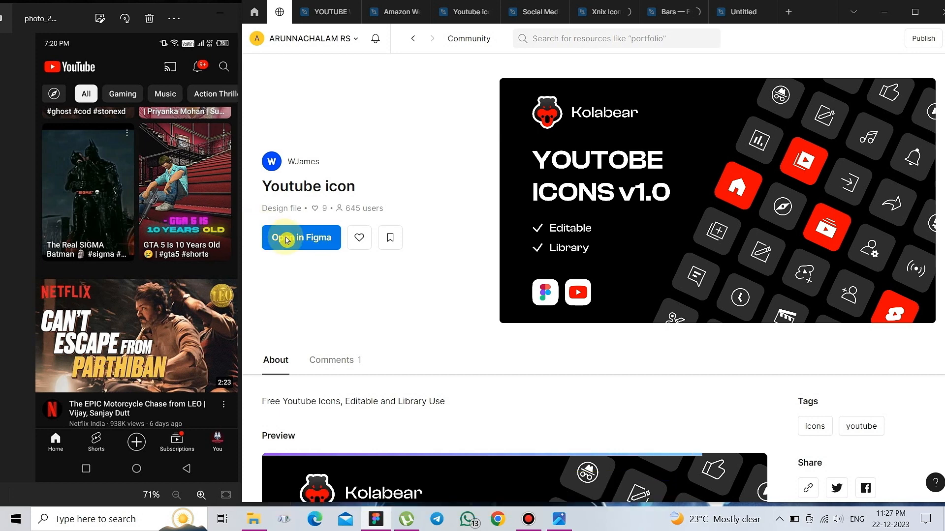
{"action": "left_click", "coordinate": [286, 239]}
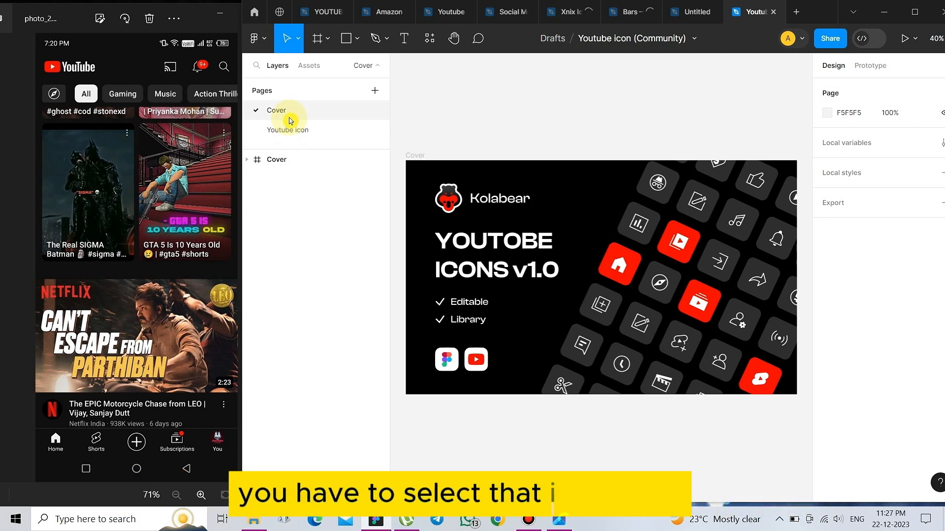
{"action": "left_click", "coordinate": [295, 134]}
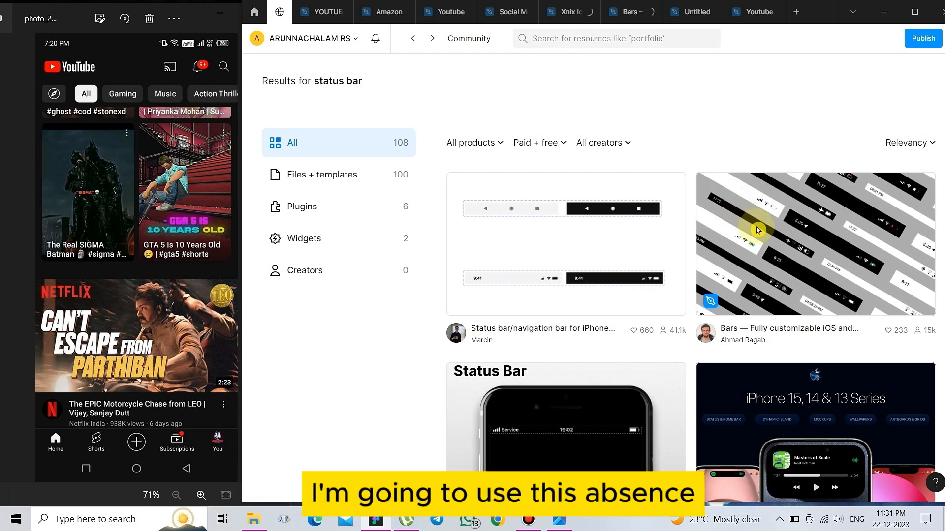
Open the Bars customizable iOS and Android status bars resource as a design file and pick its dark Android phone status bar
{"action": "left_click", "coordinate": [802, 285]}
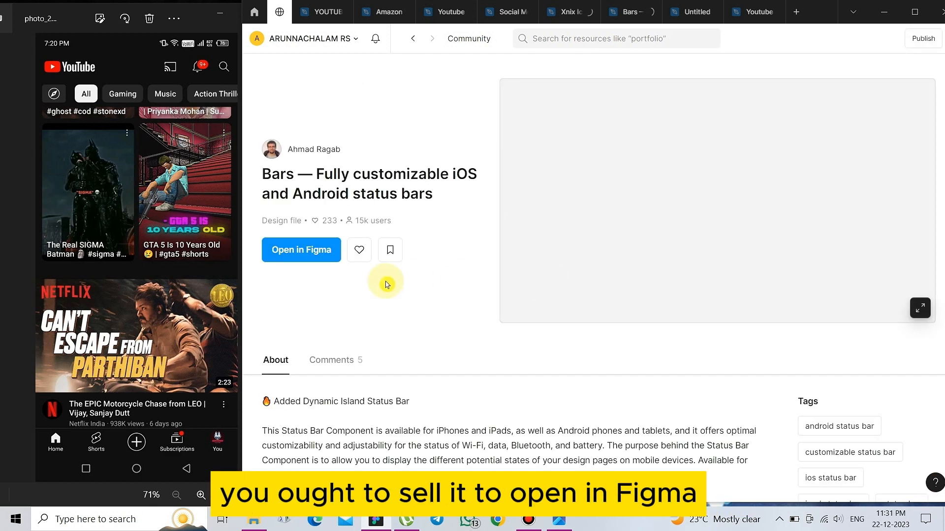
{"action": "left_click", "coordinate": [313, 253]}
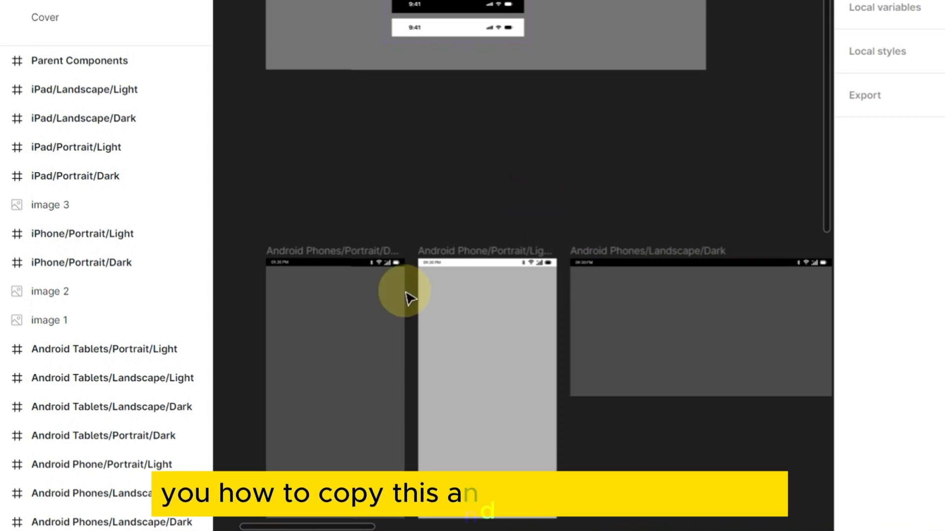
{"action": "left_click", "coordinate": [336, 263]}
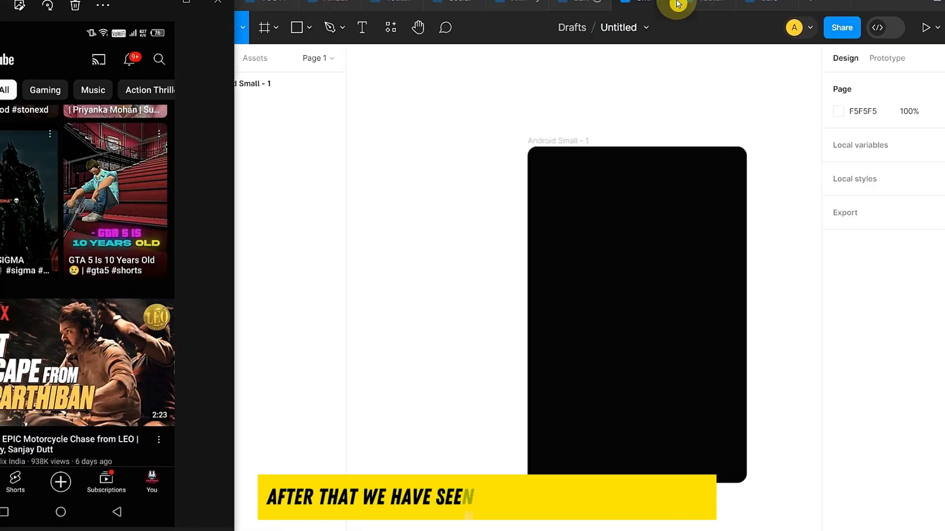
Copy the Android Phones/Portrait/Dark status bar from the Bars file and fit it across the upper edge of the Android Small frame
{"action": "left_click", "coordinate": [415, 169]}
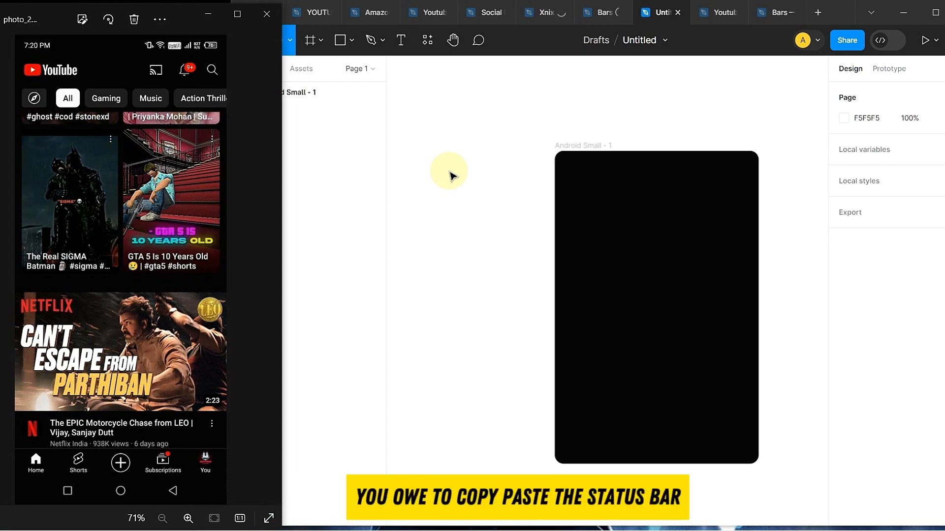
{"action": "mouse_move", "coordinate": [736, 18]}
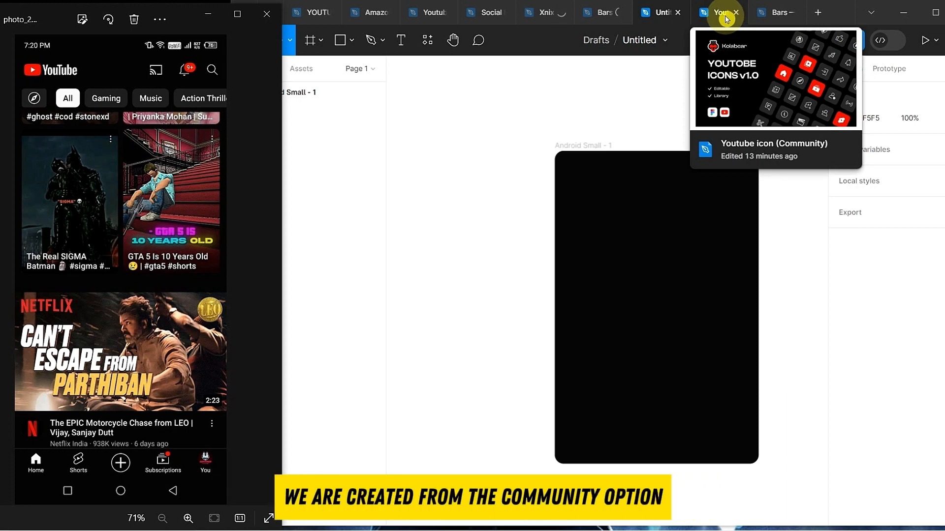
{"action": "left_click", "coordinate": [780, 12]}
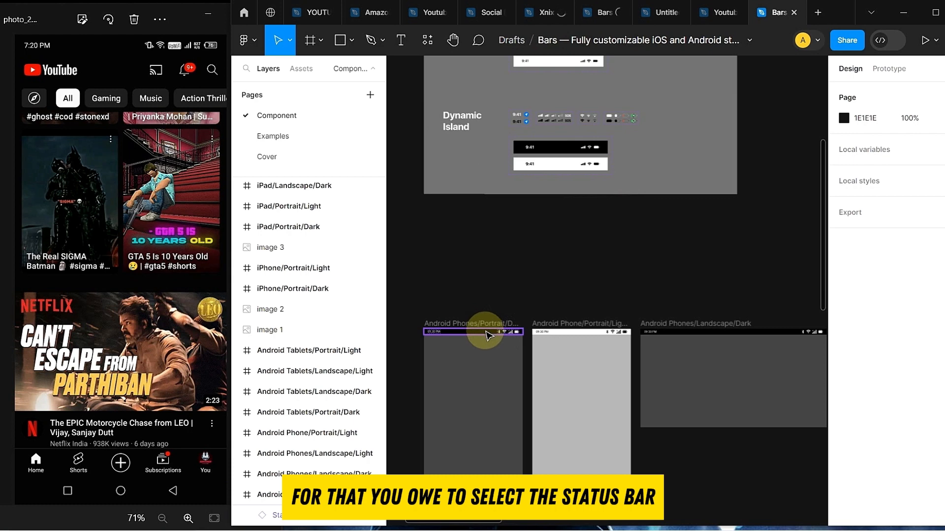
{"action": "scroll", "coordinate": [487, 333], "scroll_direction": "up", "scroll_amount": 5}
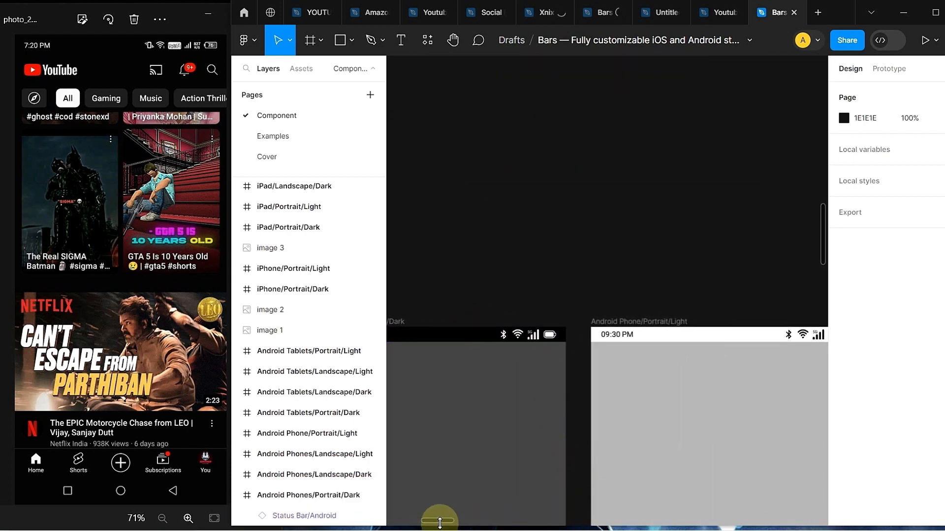
{"action": "scroll", "coordinate": [423, 518], "scroll_direction": "left", "scroll_amount": 5}
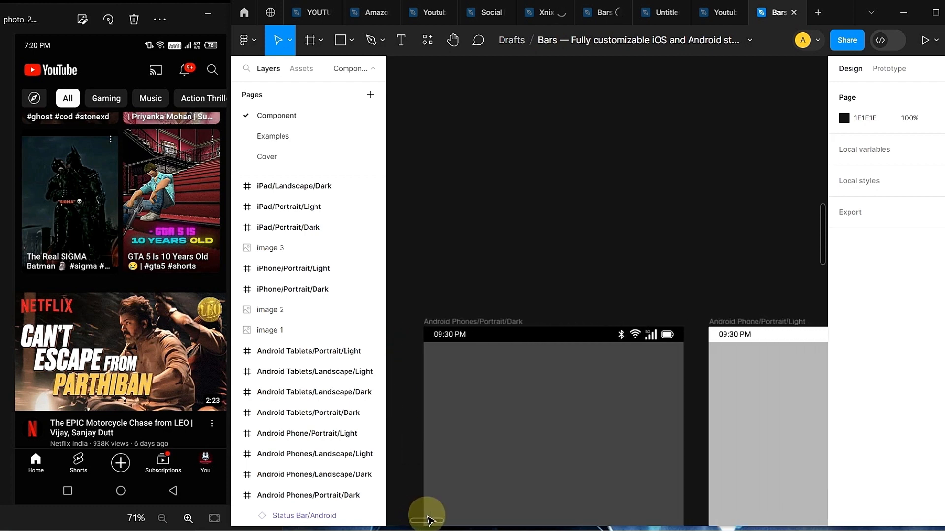
{"action": "left_click", "coordinate": [484, 333]}
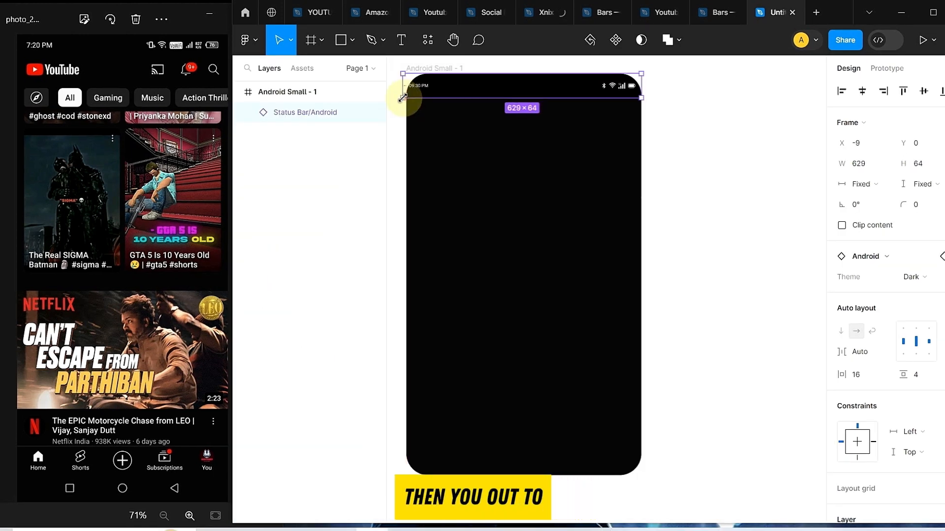
{"action": "left_click_drag", "start_coordinate": [431, 89], "coordinate": [434, 90]}
{"action": "left_click", "coordinate": [739, 161]}
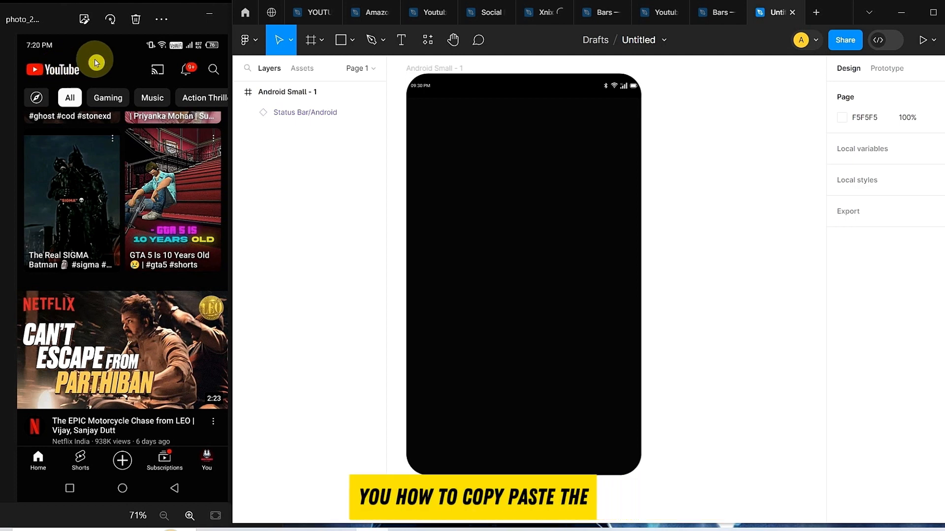
Copy the YouTube logo from the Youtube icon file into the Android Small frame, placing it scaled down just below the status bar's time
{"action": "mouse_move", "coordinate": [356, 17]}
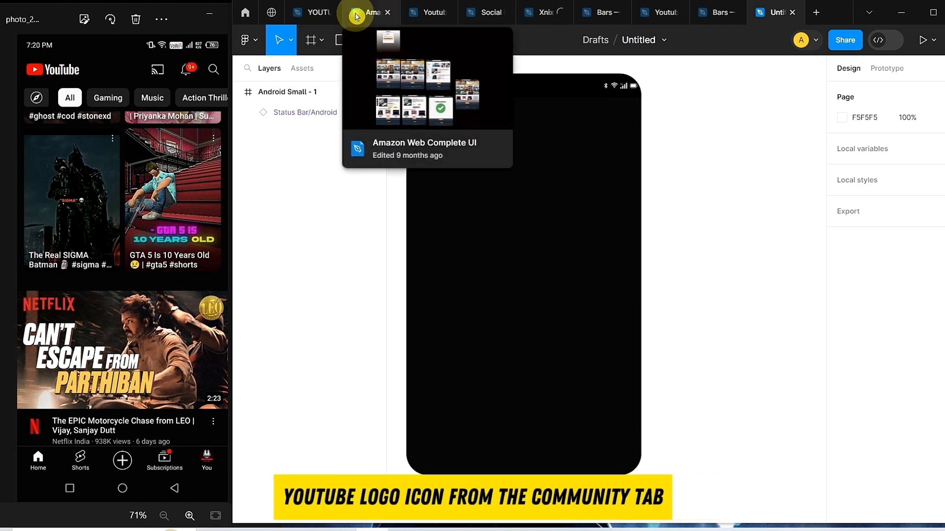
{"action": "left_click", "coordinate": [427, 12]}
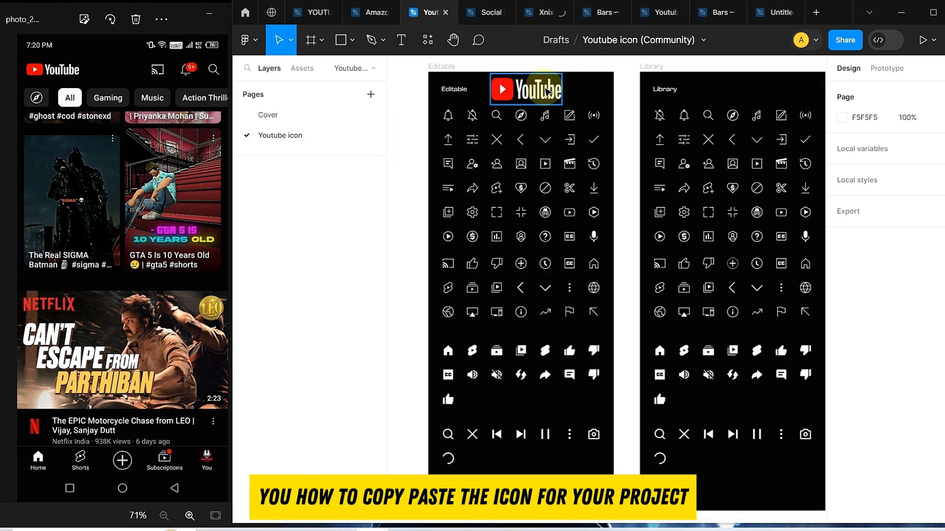
{"action": "left_click", "coordinate": [548, 91]}
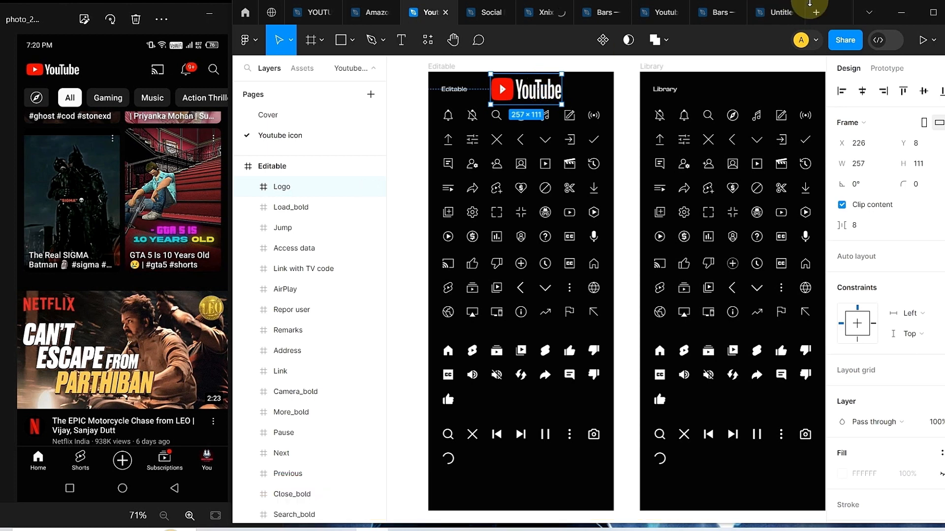
{"action": "left_click", "coordinate": [782, 12]}
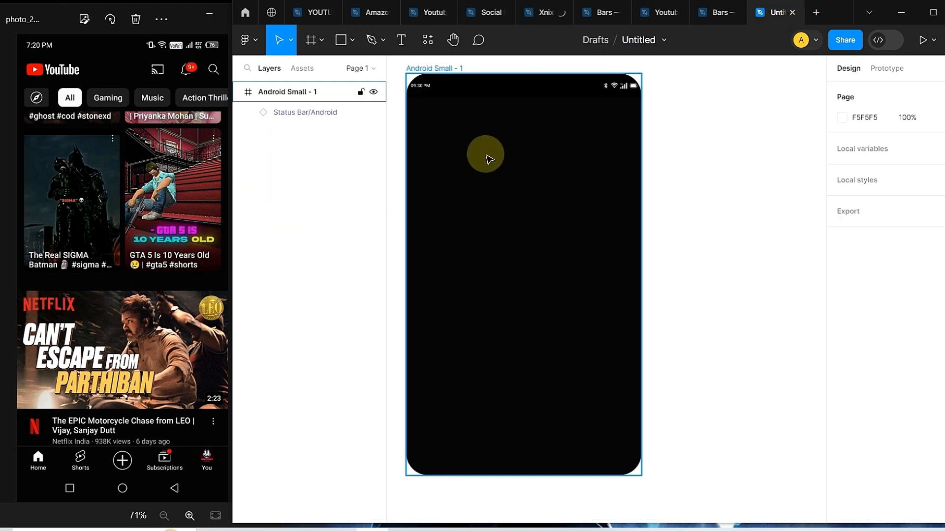
{"action": "key", "text": "ctrl+v"}
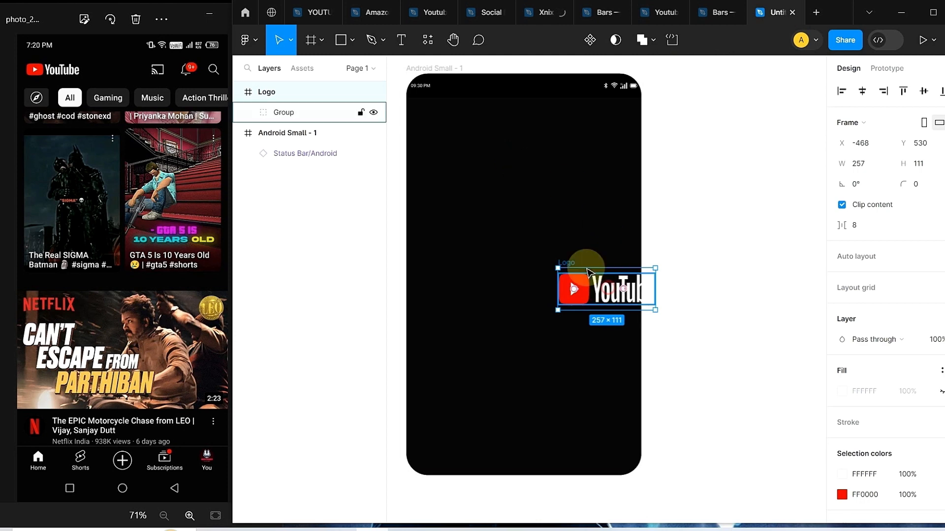
{"action": "left_click_drag", "start_coordinate": [590, 276], "coordinate": [460, 118]}
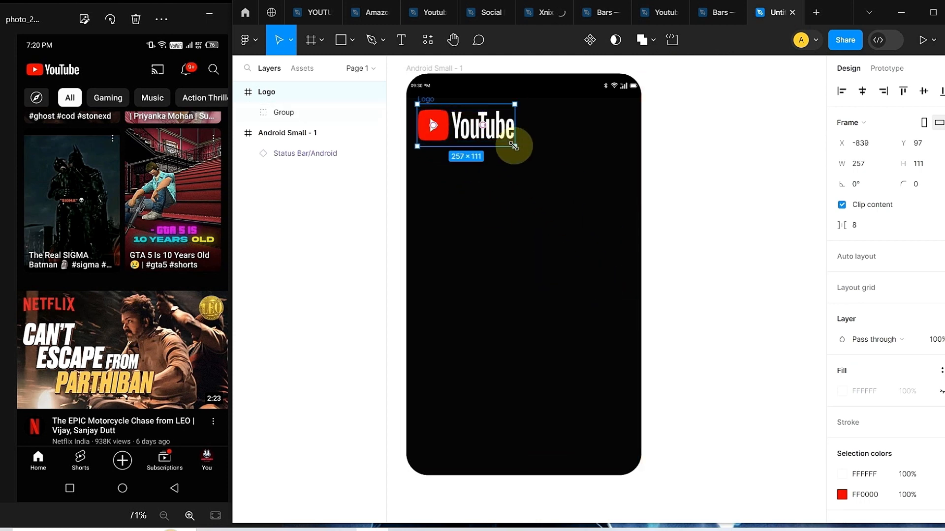
{"action": "left_click_drag", "start_coordinate": [517, 147], "coordinate": [479, 126]}
{"action": "left_click", "coordinate": [523, 158]}
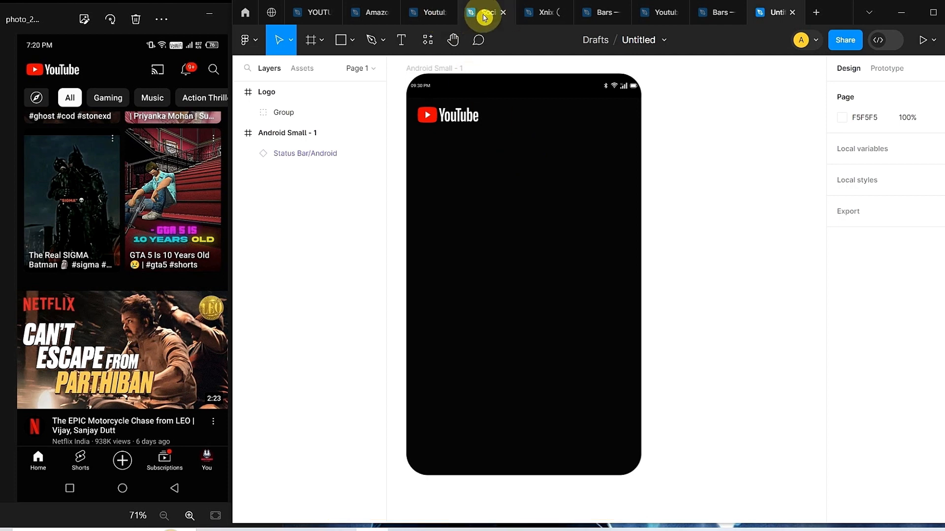
Copy the Cast icon from the Youtube icon file into the Android Small frame's header, level with the YouTube logo
{"action": "left_click", "coordinate": [424, 15]}
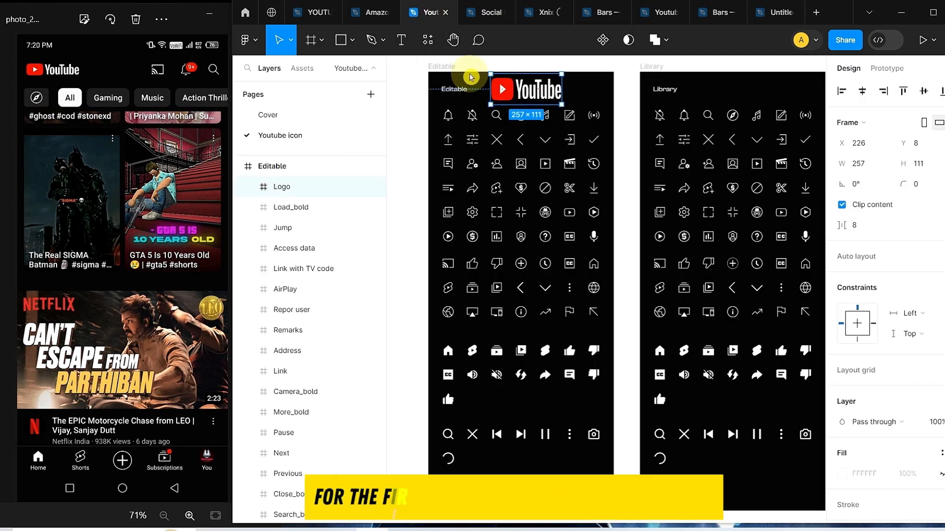
{"action": "left_click", "coordinate": [411, 158]}
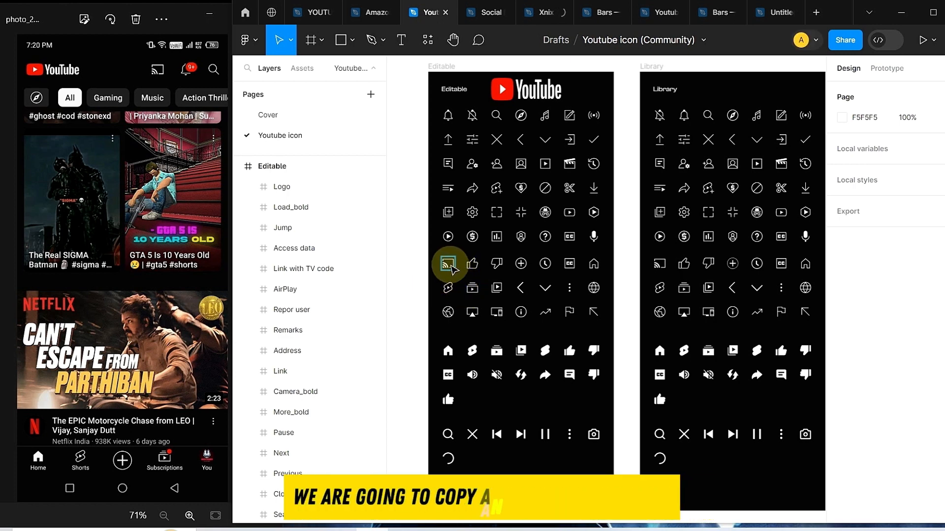
{"action": "left_click", "coordinate": [449, 265]}
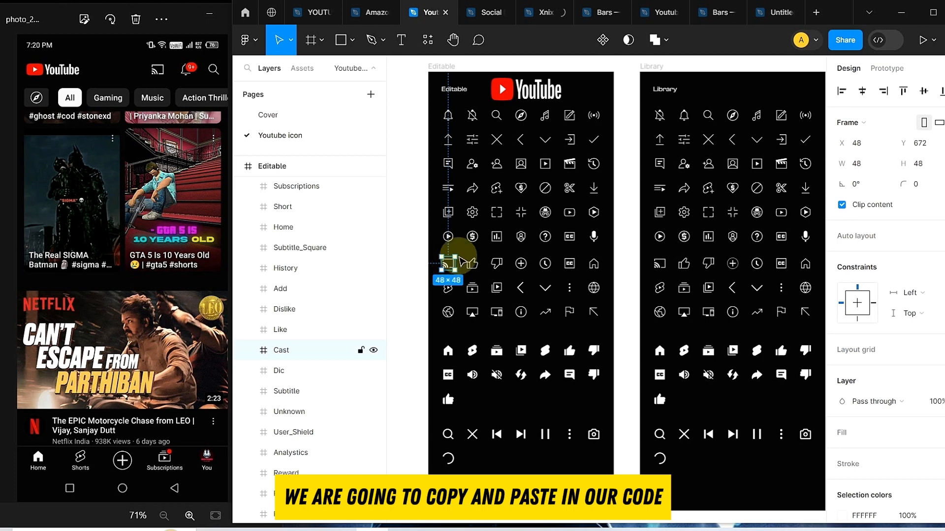
{"action": "left_click", "coordinate": [766, 13]}
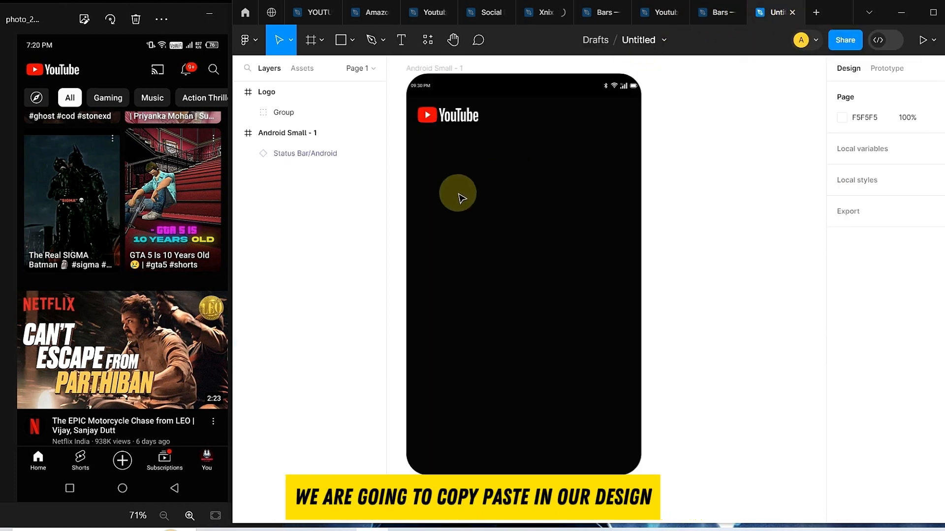
{"action": "left_click", "coordinate": [461, 198]}
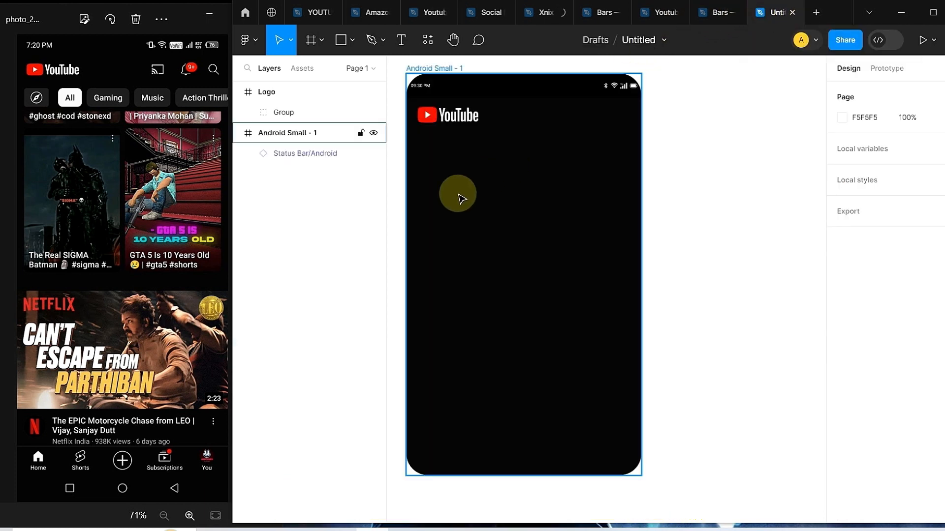
{"action": "key", "text": "ctrl+v"}
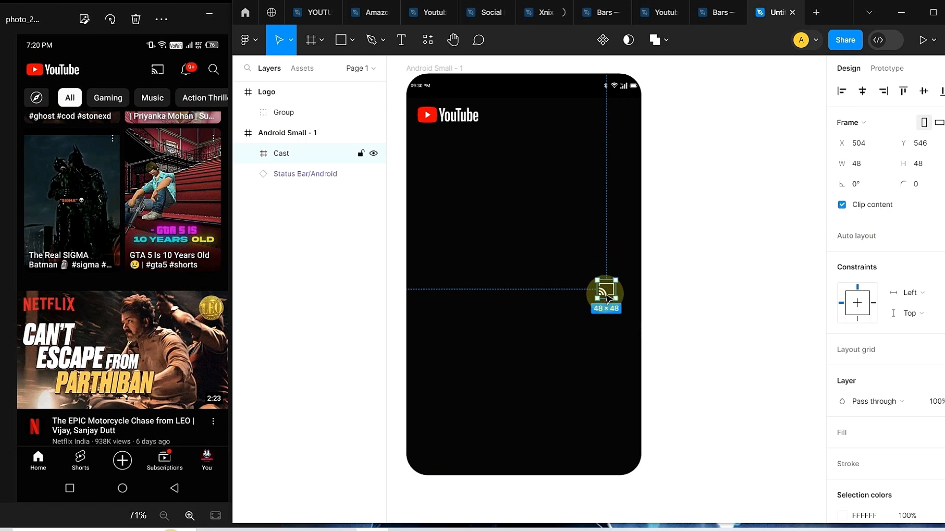
{"action": "left_click_drag", "start_coordinate": [608, 292], "coordinate": [547, 117]}
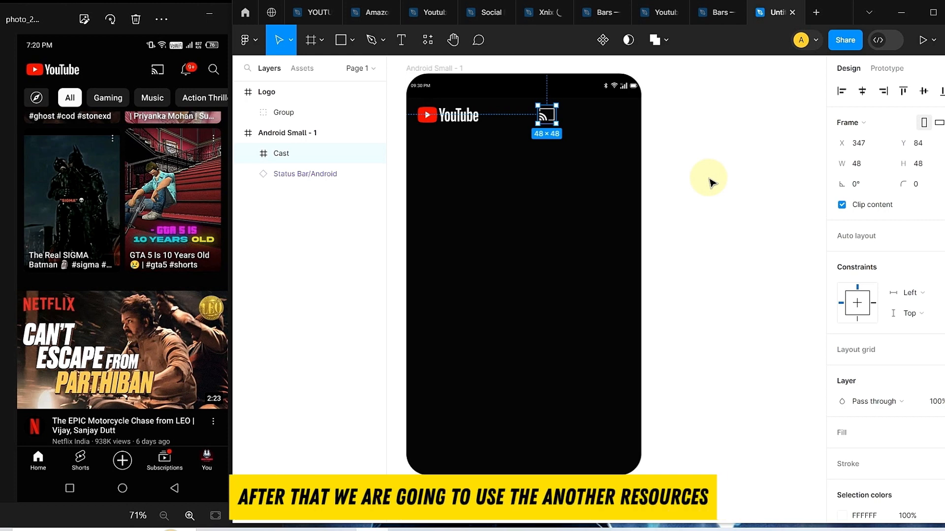
Copy the bell icon from the Youtube icon file to the right of the Cast icon, and shift the Cast icon closer to it
{"action": "left_click", "coordinate": [418, 14]}
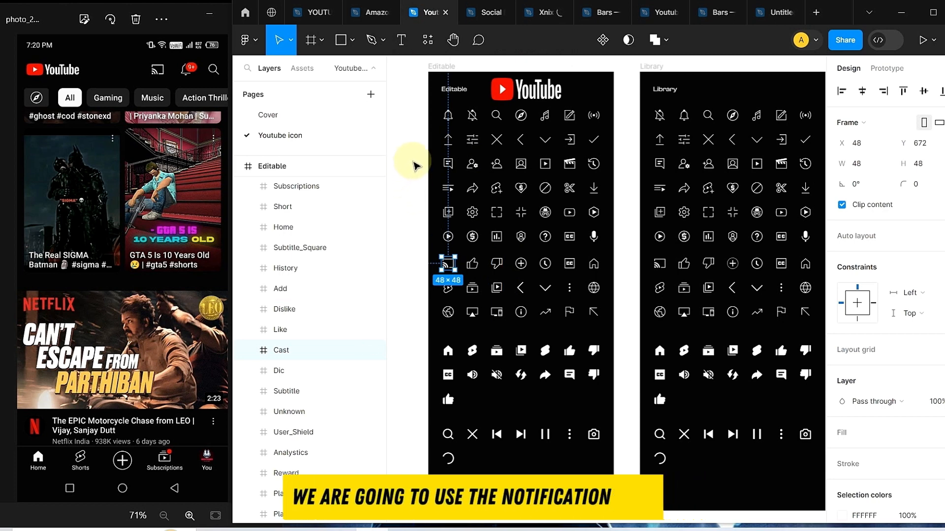
{"action": "left_click", "coordinate": [416, 164]}
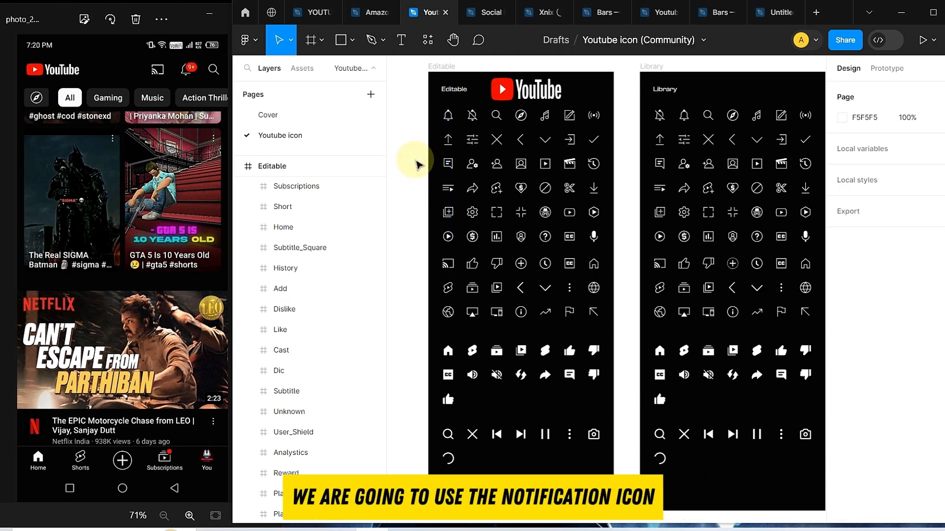
{"action": "left_click", "coordinate": [431, 125]}
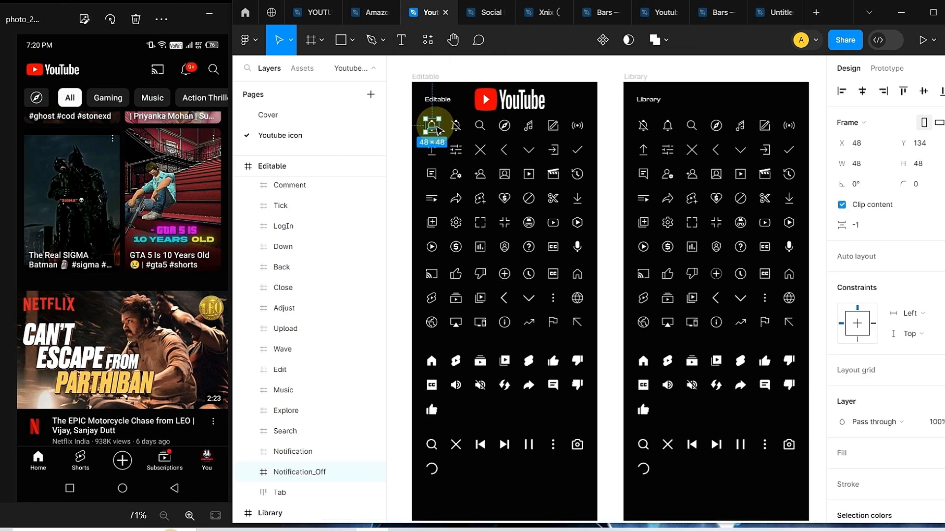
{"action": "left_click", "coordinate": [772, 13]}
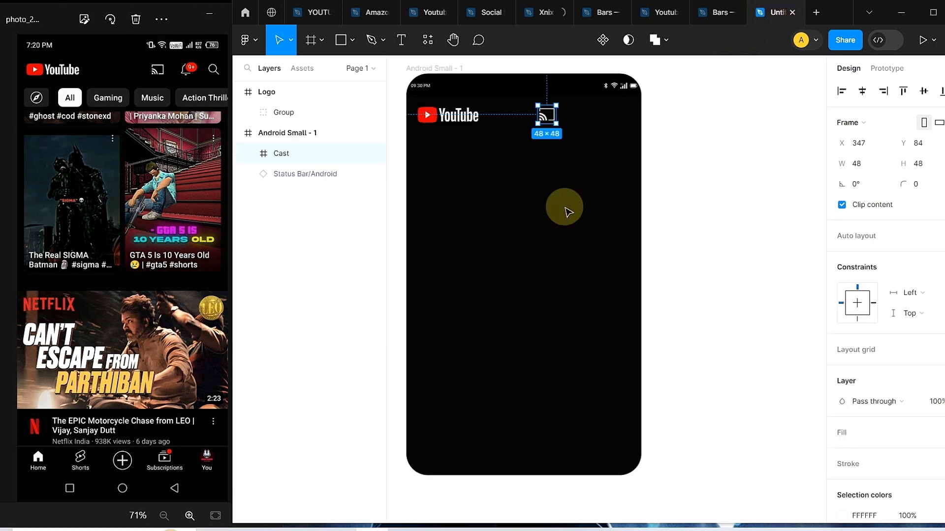
{"action": "left_click", "coordinate": [566, 211]}
{"action": "key", "text": "ctrl+v"}
{"action": "left_click", "coordinate": [551, 118]}
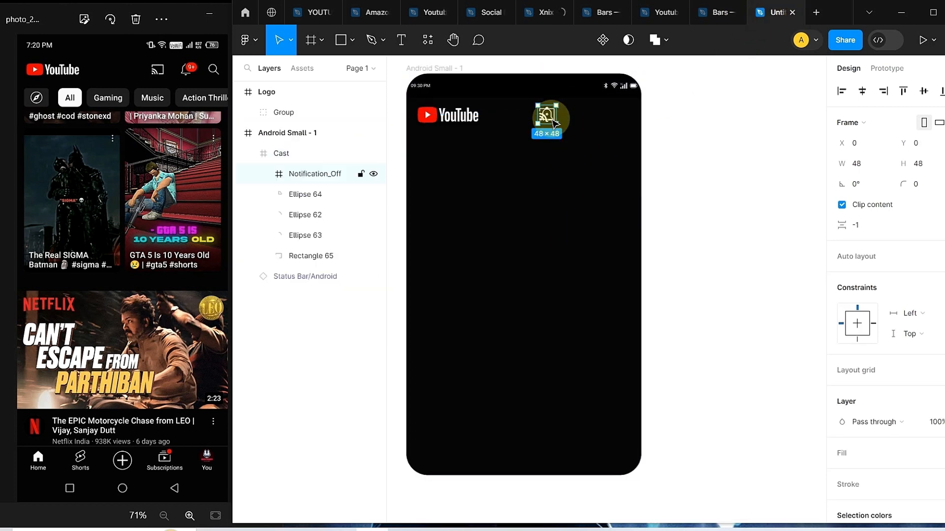
{"action": "left_click_drag", "start_coordinate": [554, 121], "coordinate": [590, 118]}
{"action": "left_click", "coordinate": [673, 133]}
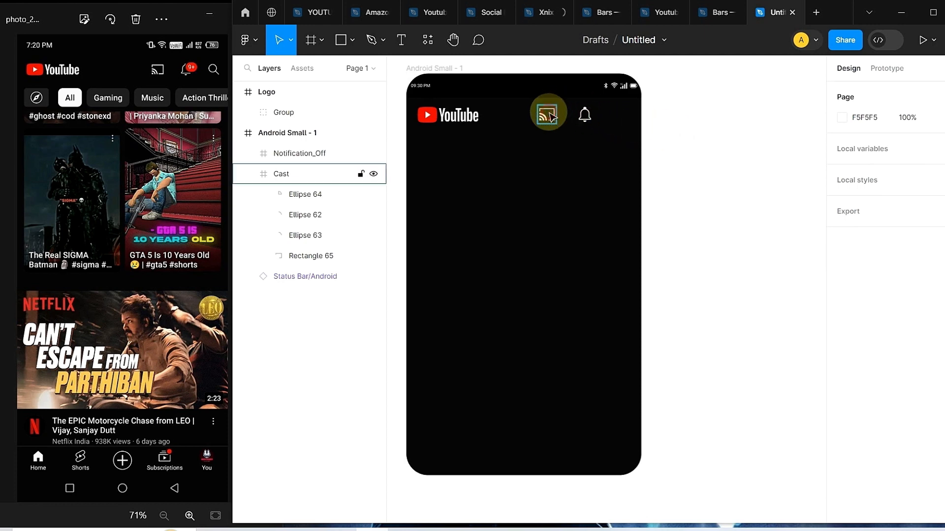
{"action": "left_click_drag", "start_coordinate": [550, 115], "coordinate": [559, 113]}
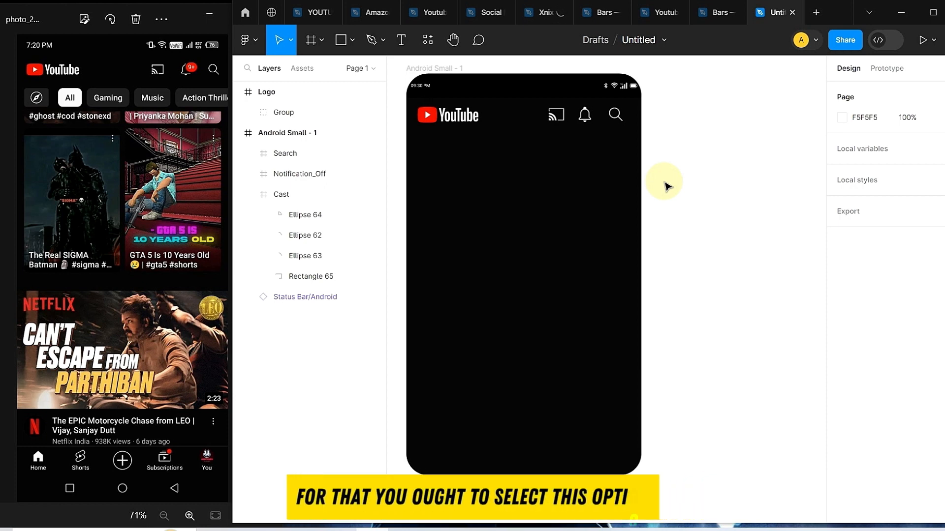
Draw a rectangle about 70 × 54 below the YouTube logo and set its corner radius to 13
{"action": "left_click", "coordinate": [347, 45]}
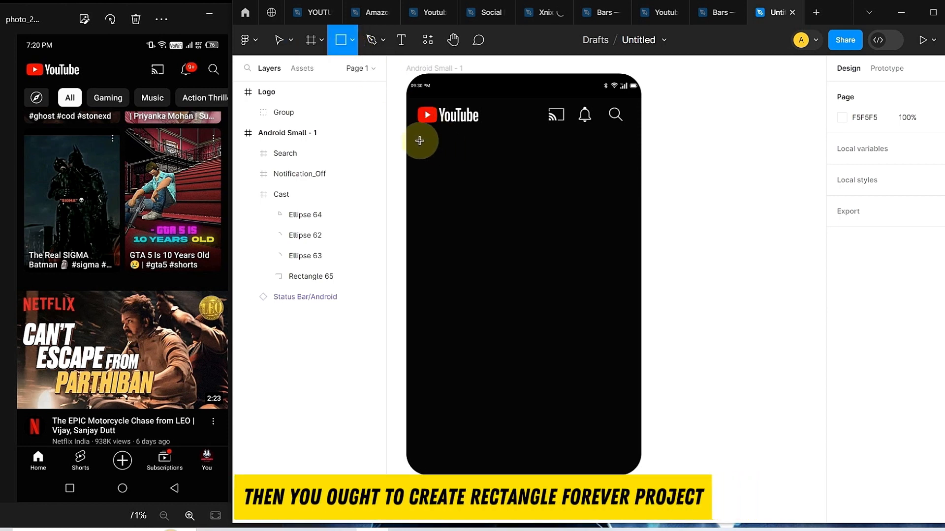
{"action": "left_click_drag", "start_coordinate": [420, 141], "coordinate": [435, 152]}
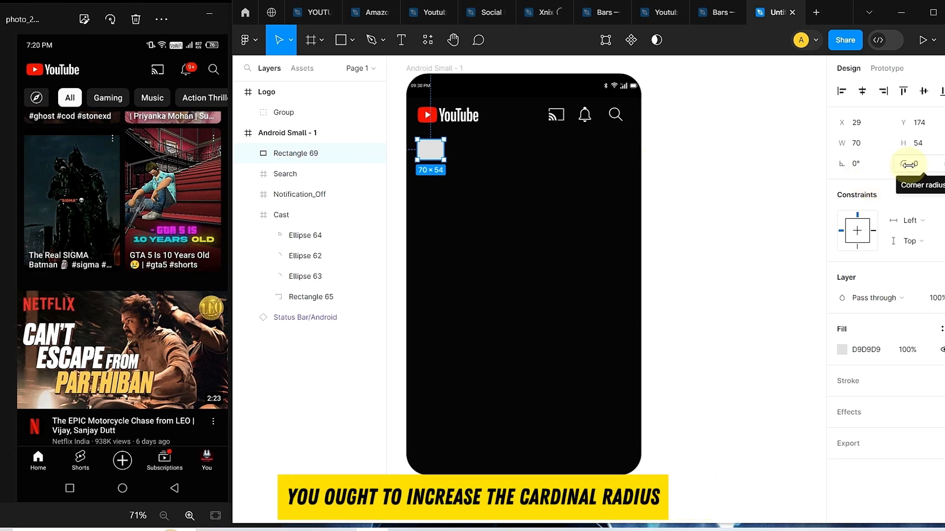
{"action": "left_click_drag", "start_coordinate": [909, 164], "coordinate": [923, 166]}
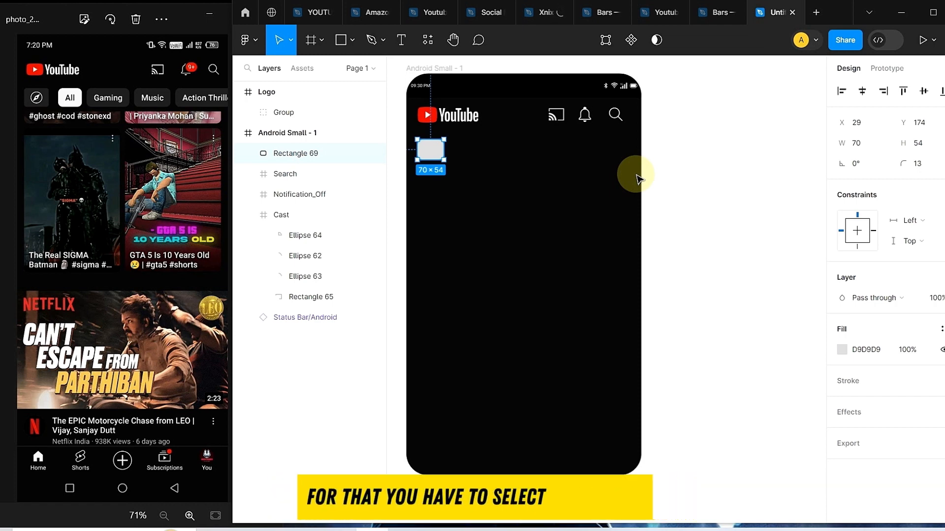
Change the fill of the rounded rectangle below the logo to dark grey 393535
{"action": "left_click", "coordinate": [844, 352]}
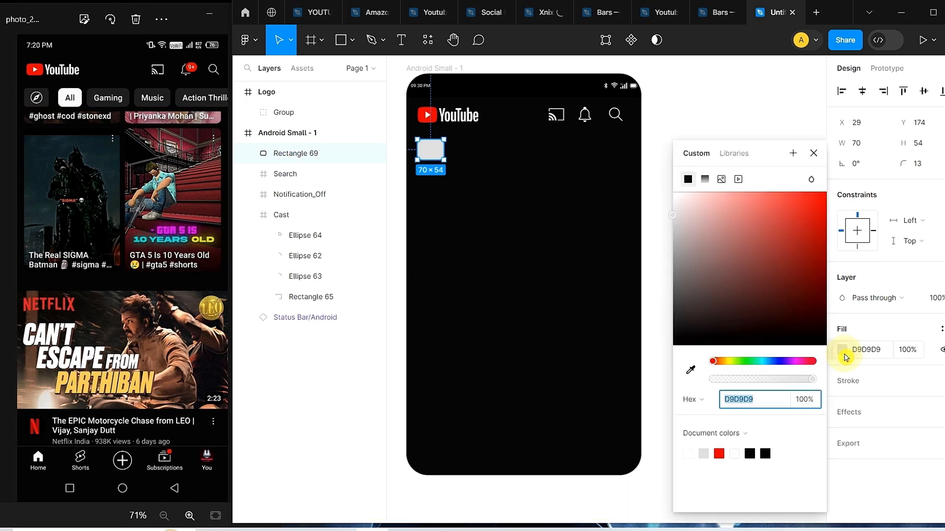
{"action": "left_click", "coordinate": [681, 313]}
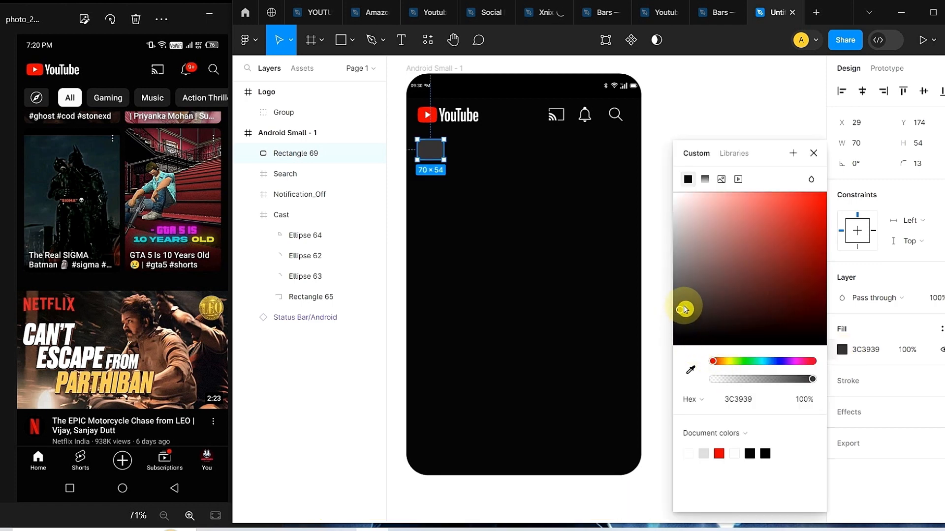
{"action": "left_click", "coordinate": [680, 314]}
{"action": "left_click", "coordinate": [682, 299]}
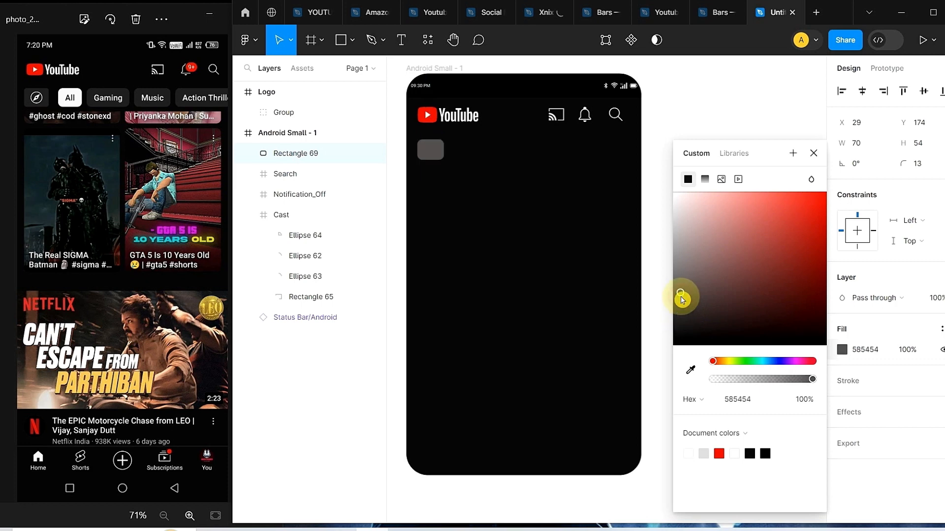
{"action": "left_click", "coordinate": [680, 305]}
{"action": "left_click", "coordinate": [686, 312]}
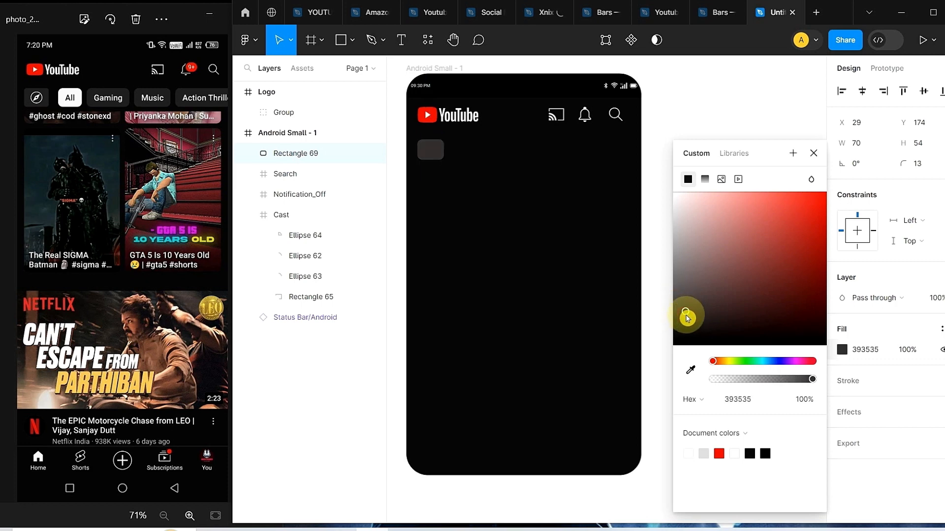
{"action": "left_click", "coordinate": [464, 154]}
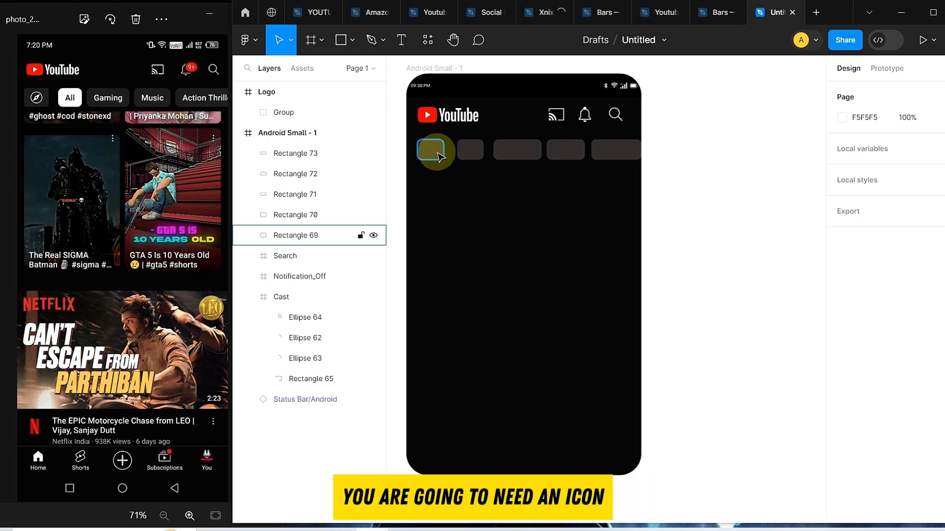
Copy the Explore compass icon from the Youtube icon file and centre it on the first rectangle of the category row
{"action": "left_click", "coordinate": [417, 14]}
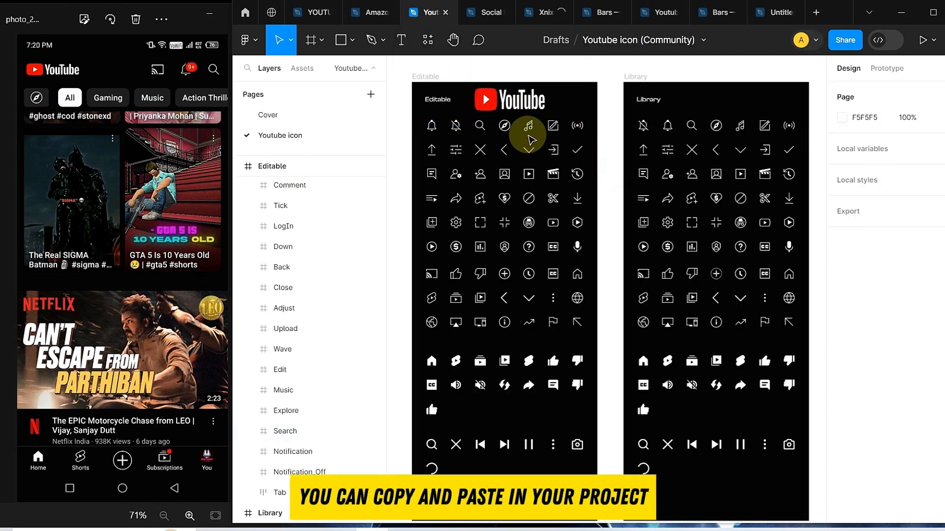
{"action": "left_click", "coordinate": [508, 128]}
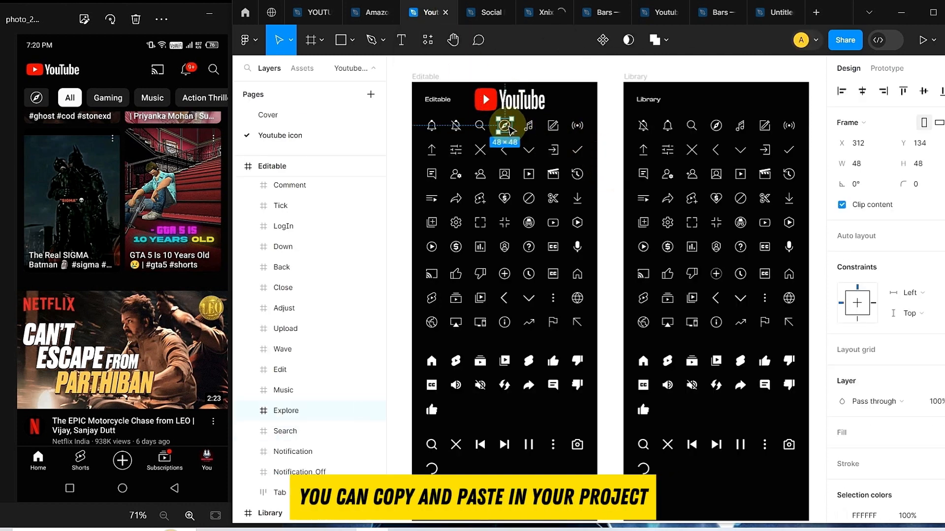
{"action": "left_click", "coordinate": [776, 15]}
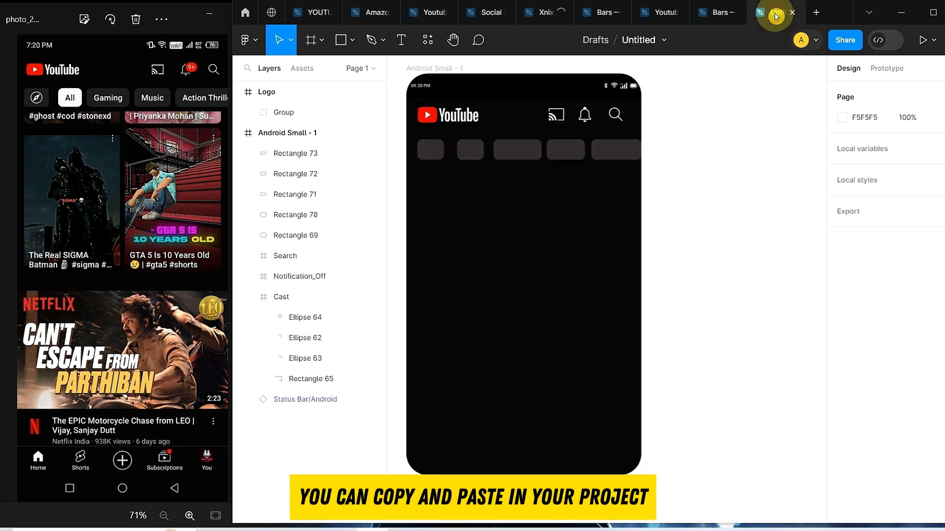
{"action": "left_click", "coordinate": [525, 192]}
{"action": "key", "text": "ctrl+v"}
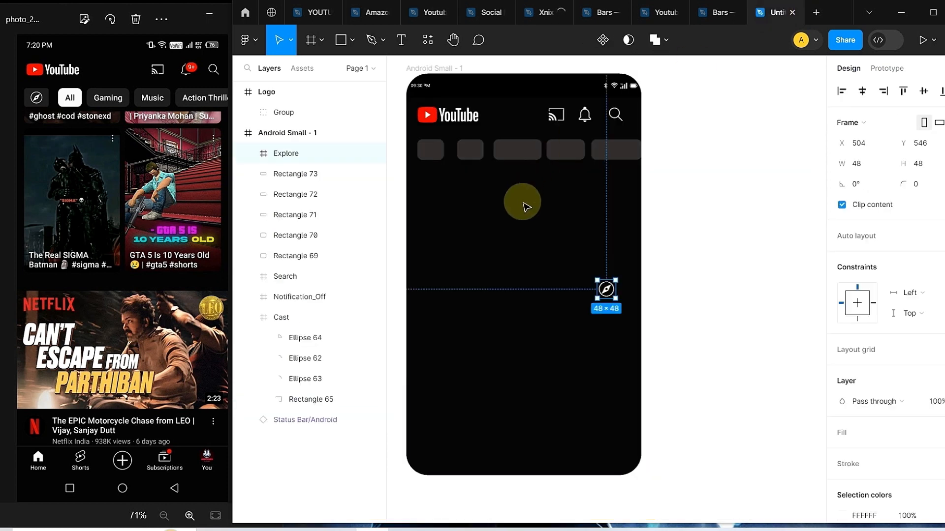
{"action": "left_click_drag", "start_coordinate": [605, 289], "coordinate": [431, 151]}
{"action": "left_click", "coordinate": [687, 204]}
Change the fill of the second rectangle in the category row to near-white FFF9F9
{"action": "left_click", "coordinate": [470, 150]}
{"action": "left_click", "coordinate": [842, 350]}
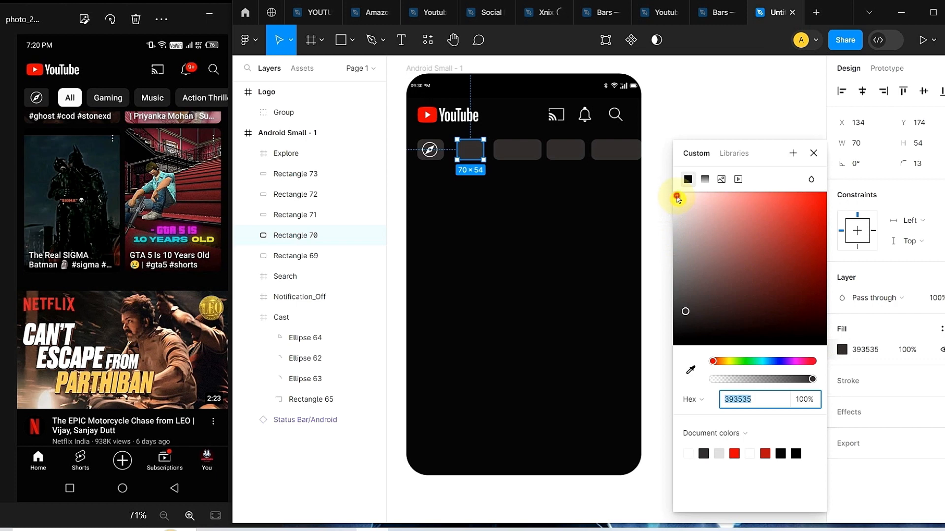
{"action": "left_click_drag", "start_coordinate": [677, 197], "coordinate": [677, 191]}
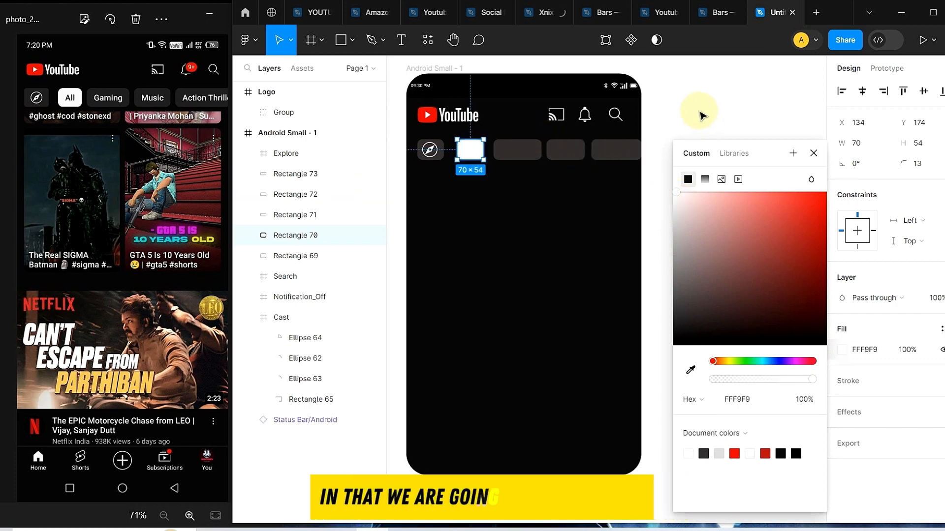
Add the black text label All to the white category chip, in Roboto Regular at size 20
{"action": "left_click", "coordinate": [701, 115]}
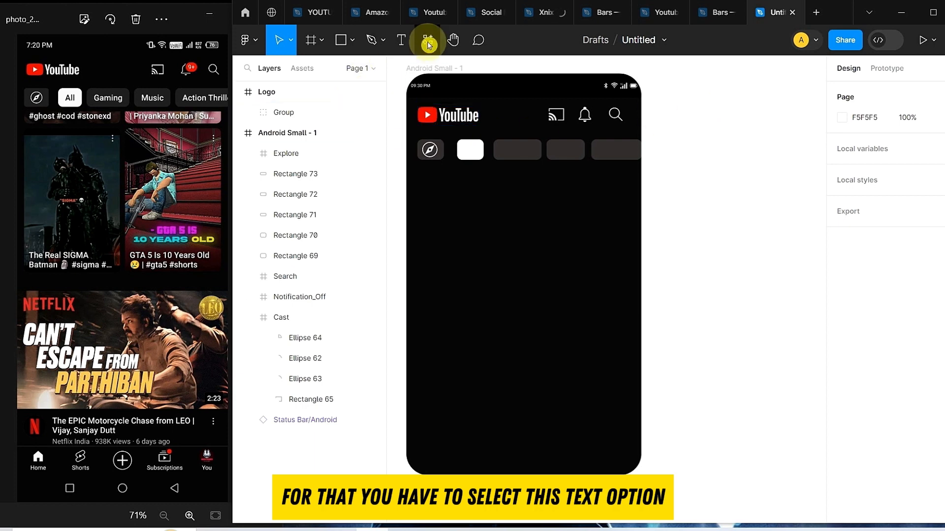
{"action": "left_click", "coordinate": [400, 43]}
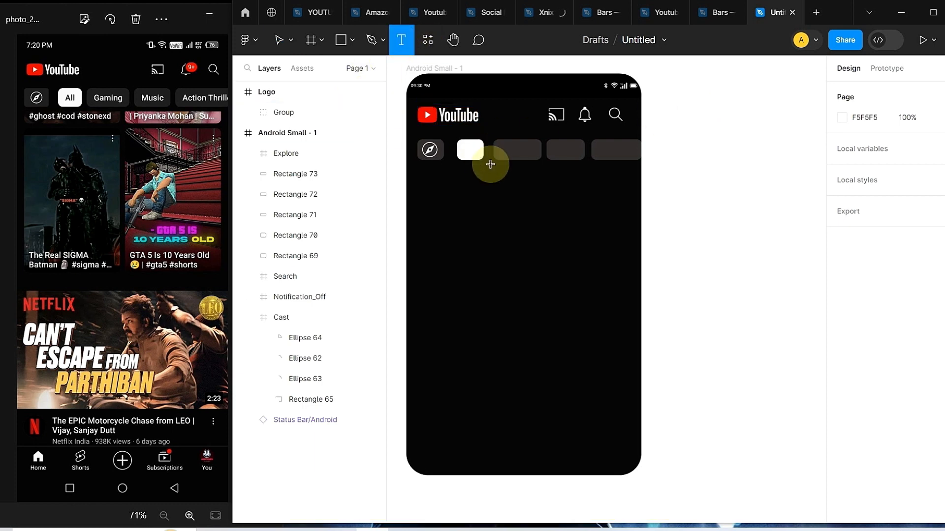
{"action": "left_click", "coordinate": [471, 151]}
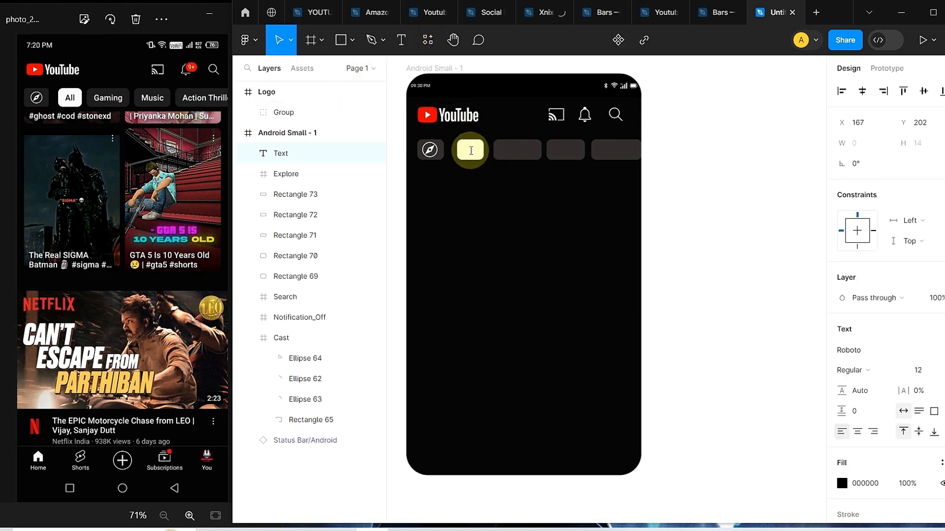
{"action": "left_click", "coordinate": [929, 333]}
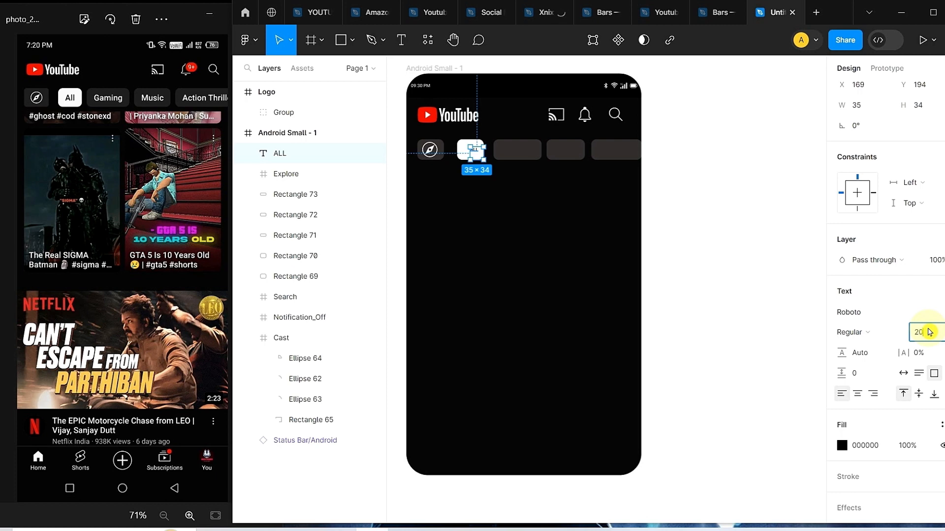
{"action": "key", "text": "Return"}
{"action": "left_click", "coordinate": [856, 269]}
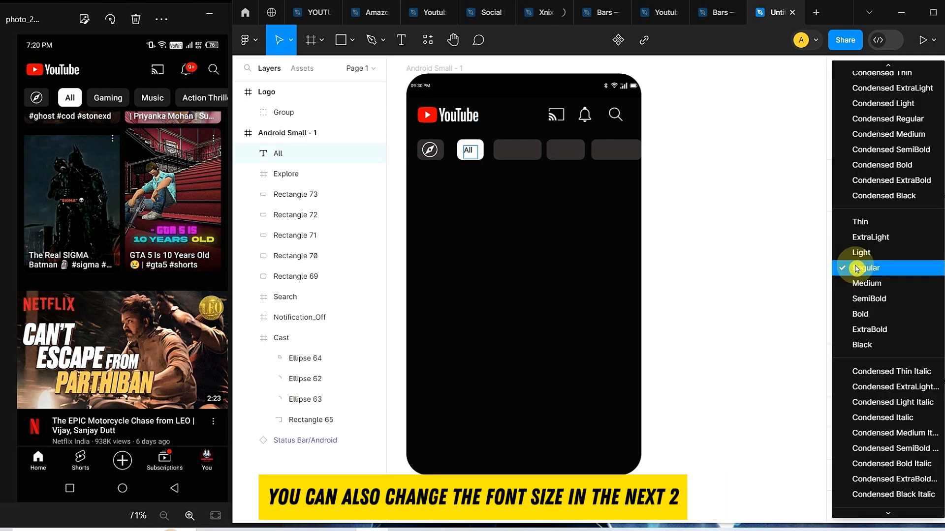
{"action": "left_click", "coordinate": [857, 268]}
Copy the All label onto each of the three dark category chips
{"action": "left_click", "coordinate": [509, 156]}
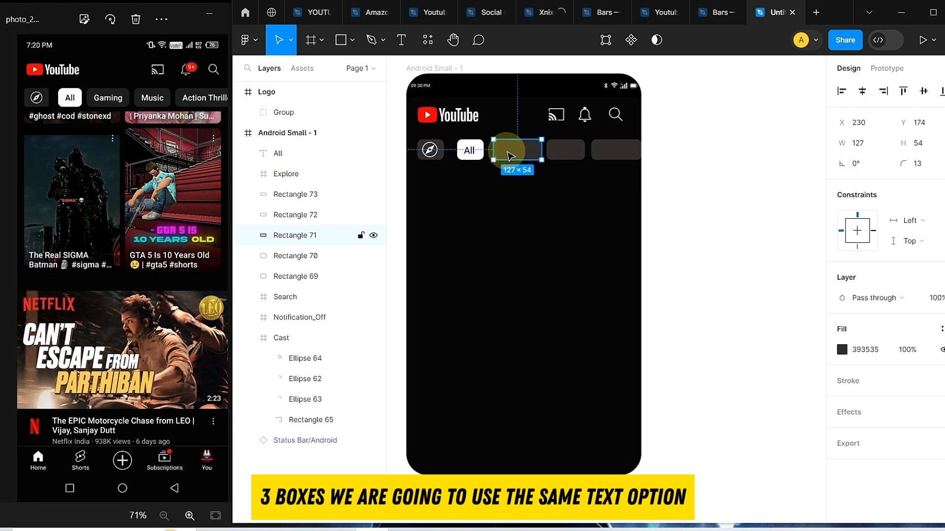
{"action": "left_click_drag", "start_coordinate": [473, 152], "coordinate": [525, 152]}
{"action": "left_click_drag", "start_coordinate": [520, 150], "coordinate": [566, 151]}
{"action": "left_click_drag", "start_coordinate": [563, 150], "coordinate": [620, 150]}
Change the label on the first empty dark chip's copy to GAMING and format it white, bold, size 20
{"action": "double_click", "coordinate": [517, 149]}
{"action": "type", "text": "GAMING"}
{"action": "left_click", "coordinate": [842, 483]}
{"action": "left_click", "coordinate": [678, 196]}
{"action": "left_click", "coordinate": [921, 370]}
{"action": "type", "text": "20"}
{"action": "left_click", "coordinate": [512, 131]}
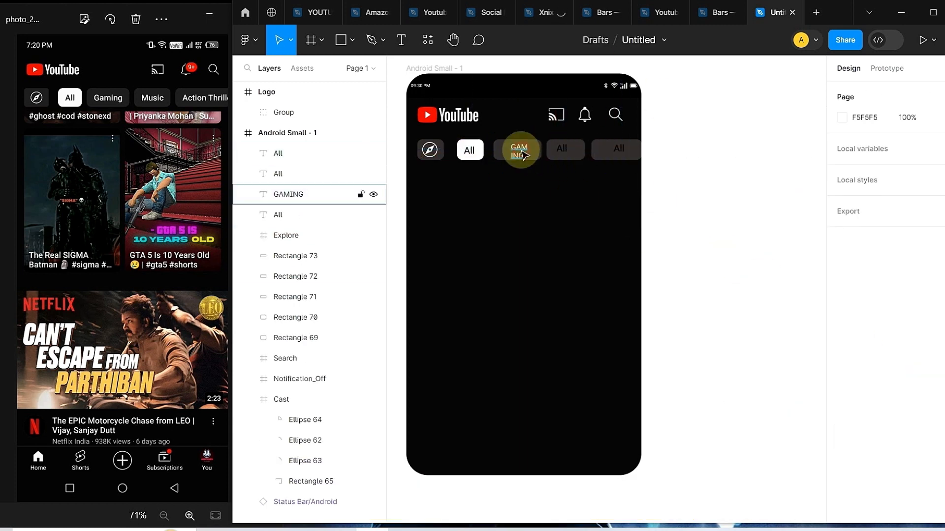
{"action": "left_click", "coordinate": [517, 150]}
{"action": "left_click", "coordinate": [853, 370]}
{"action": "left_click", "coordinate": [854, 317]}
Replace the All labels on the last two category chips with copies of the GAMING label
{"action": "left_click", "coordinate": [565, 150]}
{"action": "key", "text": "Delete"}
{"action": "left_click", "coordinate": [618, 148]}
{"action": "key", "text": "Delete"}
{"action": "left_click_drag", "start_coordinate": [526, 149], "coordinate": [570, 148]}
{"action": "left_click", "coordinate": [548, 126]}
Change the labels on the last two category chips to MUSIC and ACTION
{"action": "double_click", "coordinate": [568, 150]}
{"action": "type", "text": "MUSIC"}
{"action": "double_click", "coordinate": [617, 150]}
{"action": "type", "text": "ACTION"}
{"action": "left_click", "coordinate": [659, 143]}
{"action": "left_click", "coordinate": [656, 158]}
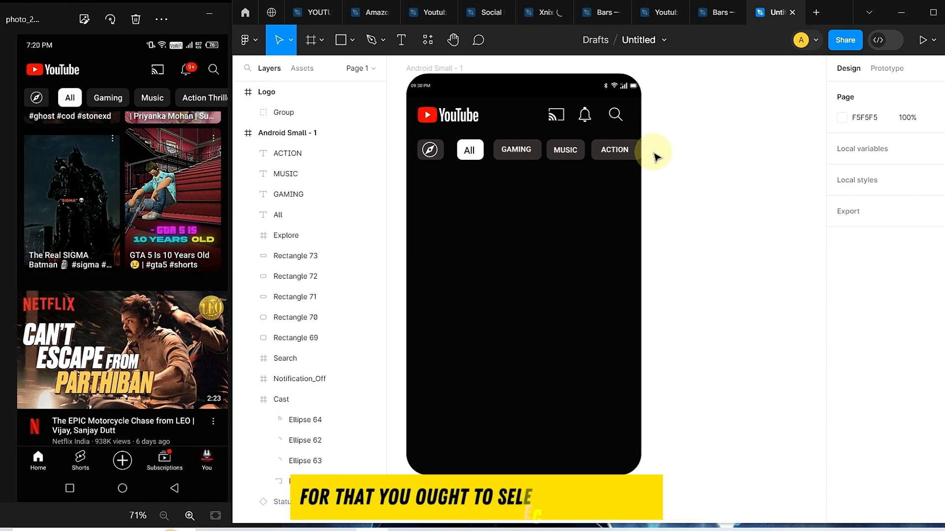
Draw a rectangle about 281 × 384 below the category row and set its corner radius to 14
{"action": "left_click", "coordinate": [341, 40]}
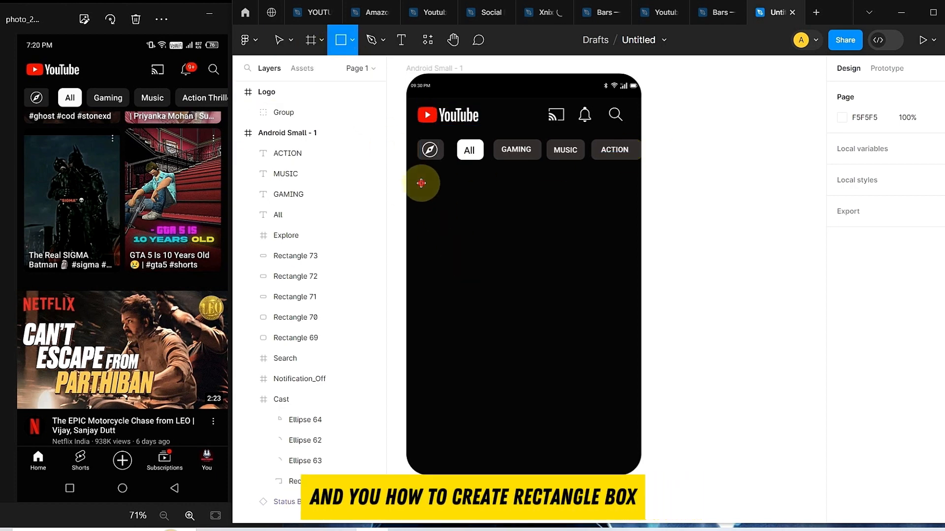
{"action": "mouse_move", "coordinate": [417, 183]}
{"action": "left_mouse_down"}
{"action": "mouse_move", "coordinate": [492, 239]}
{"action": "mouse_move", "coordinate": [517, 293]}
{"action": "mouse_move", "coordinate": [517, 323]}
{"action": "left_mouse_up"}
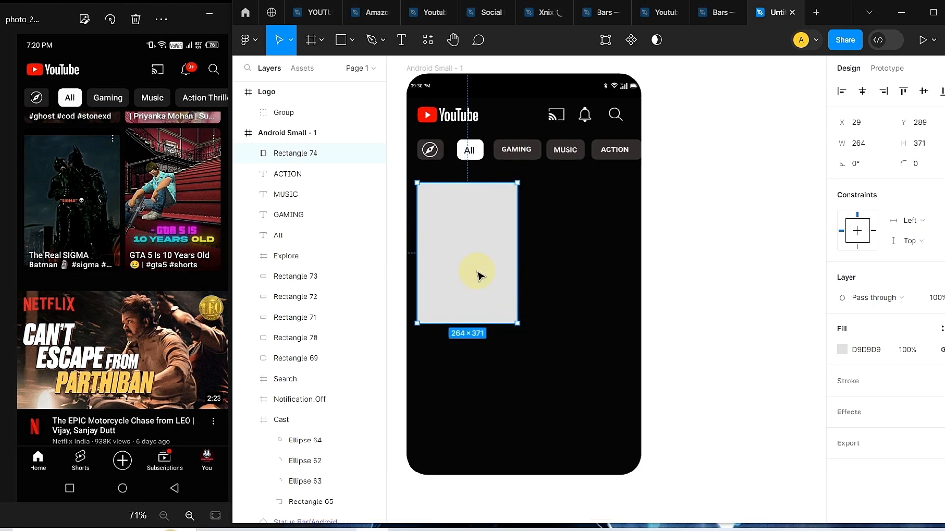
{"action": "left_click_drag", "start_coordinate": [477, 255], "coordinate": [479, 268]}
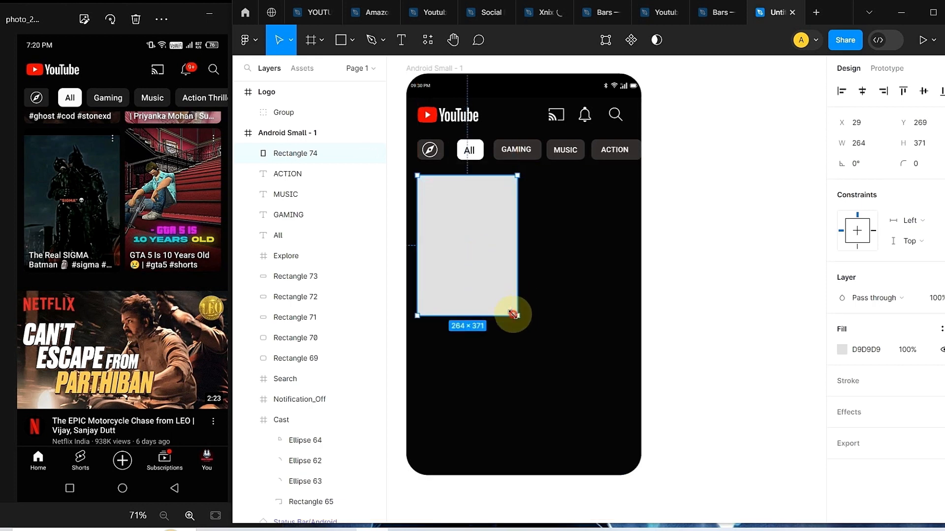
{"action": "left_click_drag", "start_coordinate": [516, 316], "coordinate": [539, 316]}
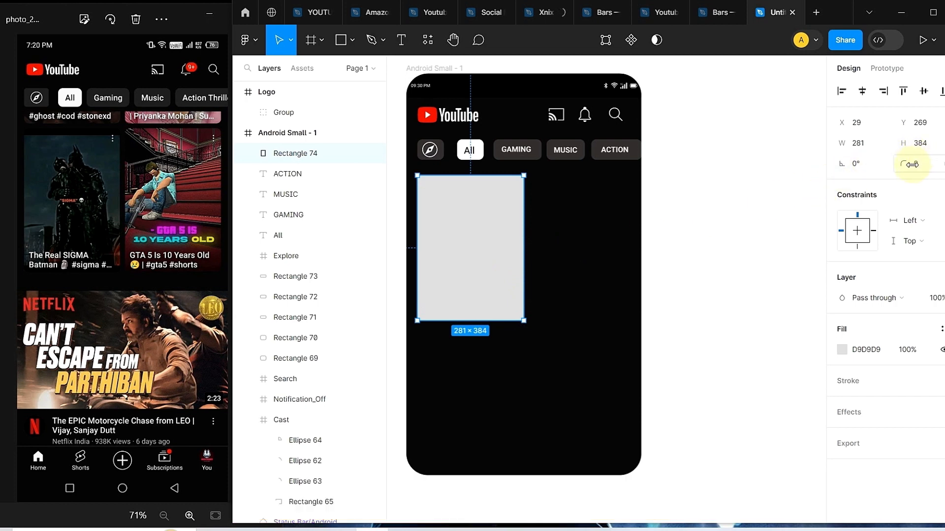
{"action": "left_click_drag", "start_coordinate": [911, 164], "coordinate": [346, 155]}
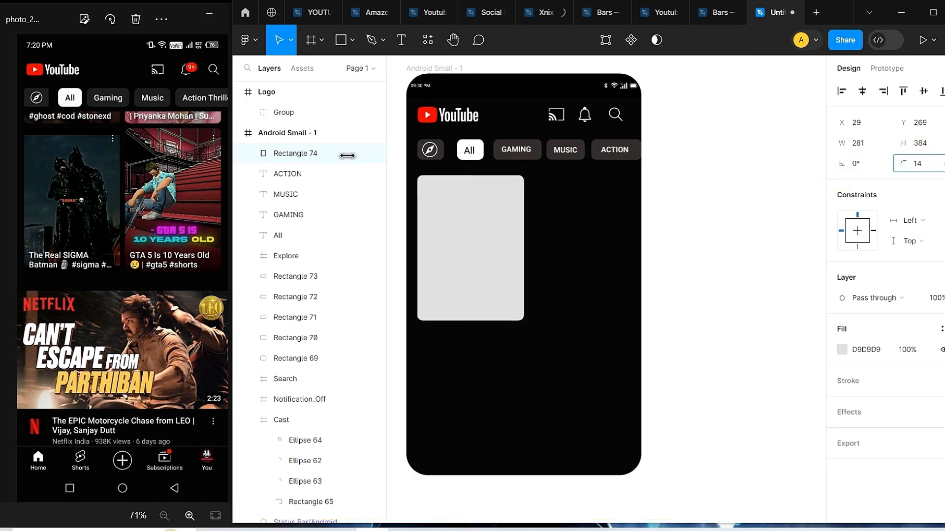
{"action": "left_click_drag", "start_coordinate": [913, 167], "coordinate": [913, 167]}
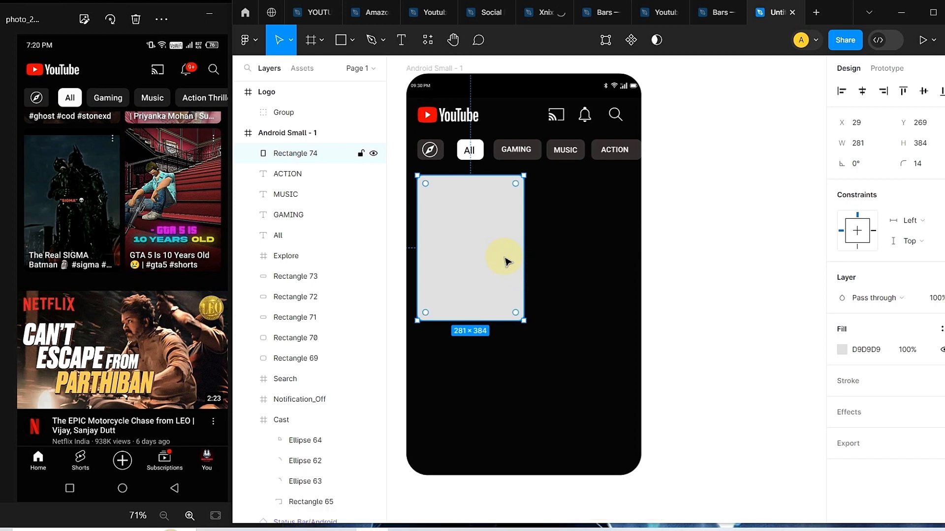
Duplicate the rounded card and arrange the two cards side by side across the frame
{"action": "mouse_move", "coordinate": [507, 262]}
{"action": "left_mouse_down", "text": "alt"}
{"action": "mouse_move", "coordinate": [620, 262]}
{"action": "mouse_move", "coordinate": [502, 255]}
{"action": "left_mouse_up", "text": "alt"}
{"action": "left_click", "coordinate": [526, 258]}
{"action": "left_click_drag", "start_coordinate": [581, 259], "coordinate": [578, 259]}
{"action": "key", "text": "Escape"}
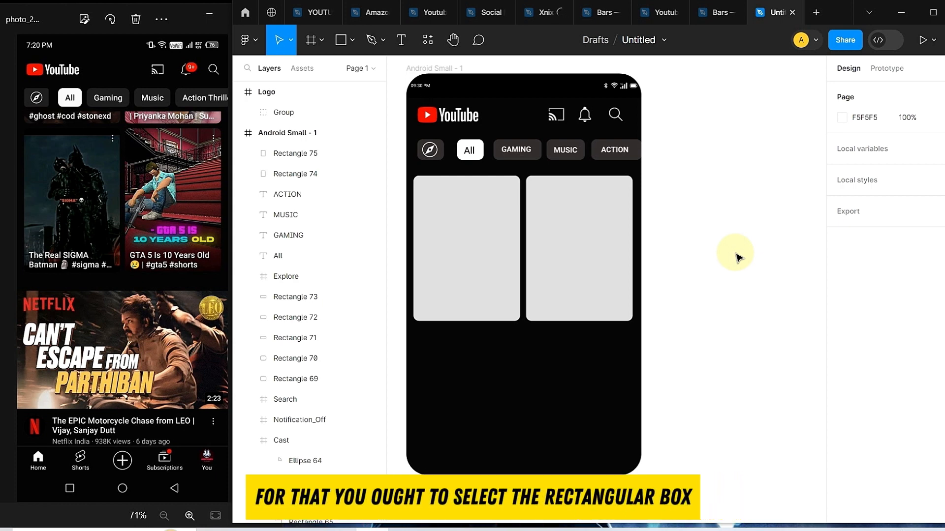
Fill the left card with the Venom wallpaper from the Telegram Desktop folder and the right card with a God of War image
{"action": "left_click", "coordinate": [507, 251]}
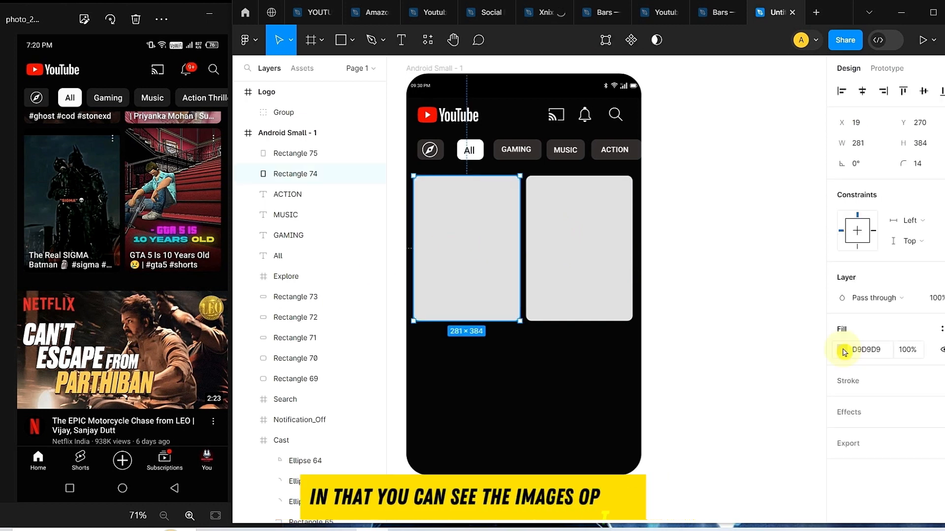
{"action": "left_click", "coordinate": [842, 350]}
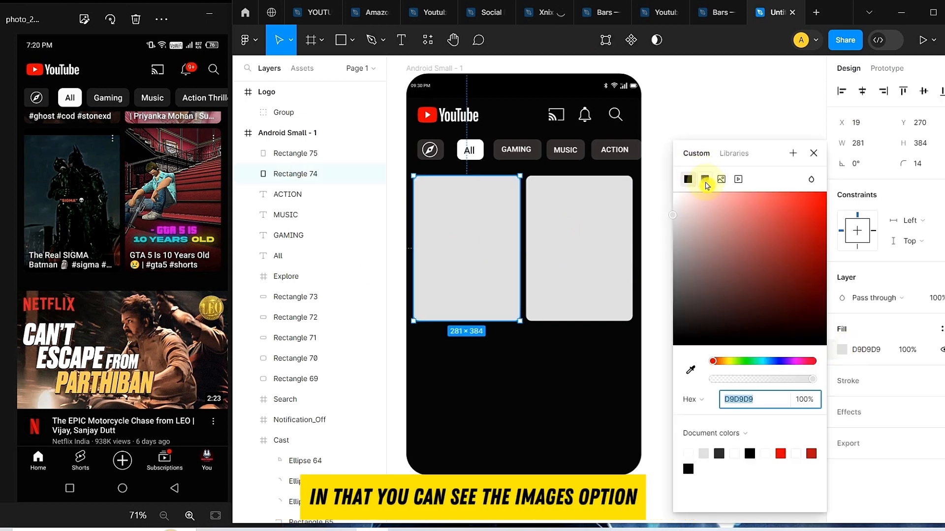
{"action": "left_click", "coordinate": [722, 179]}
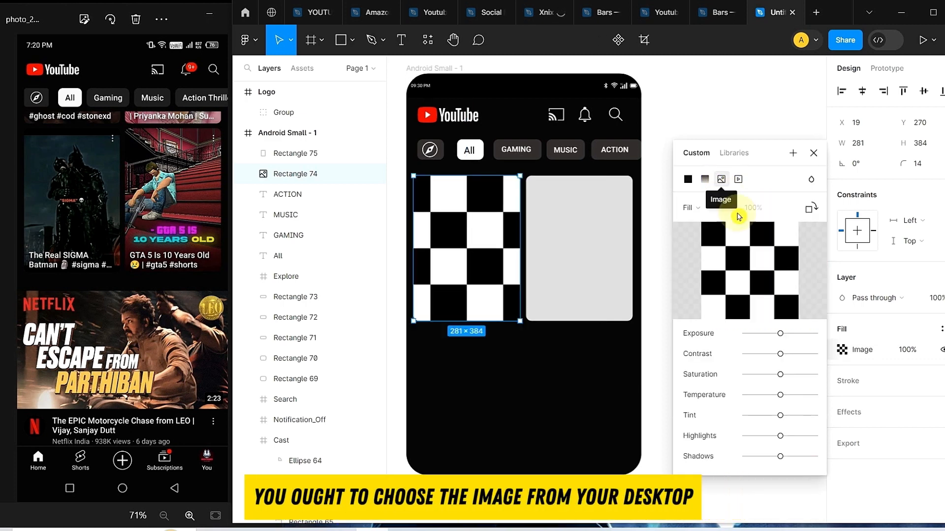
{"action": "left_click", "coordinate": [758, 272]}
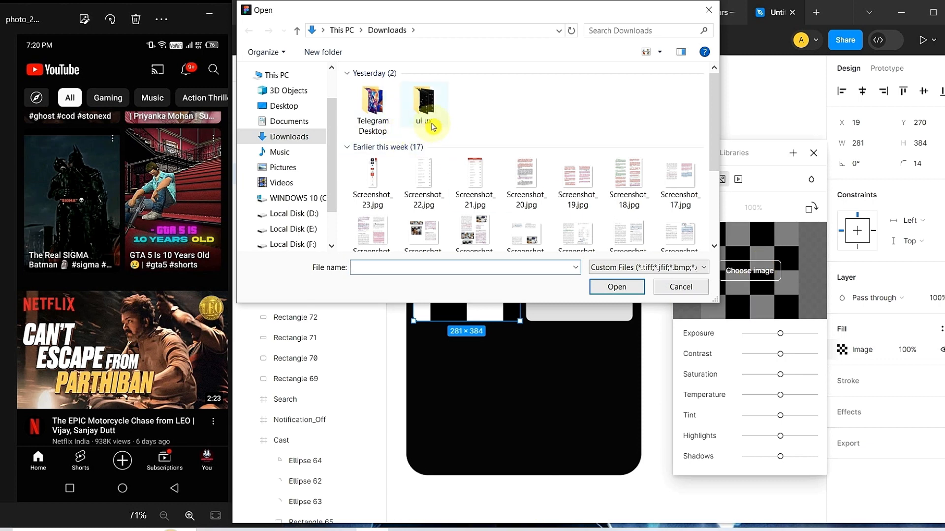
{"action": "double_click", "coordinate": [378, 110]}
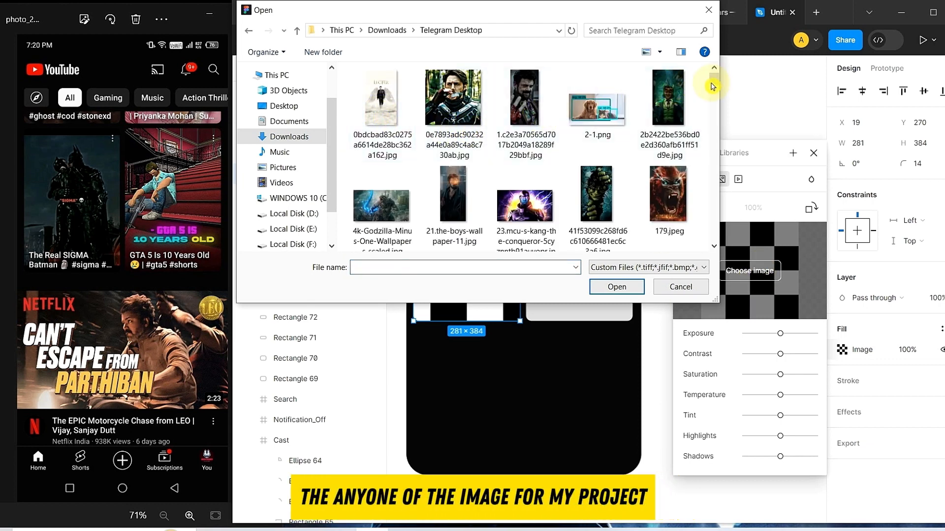
{"action": "scroll", "coordinate": [715, 81], "scroll_direction": "down", "scroll_amount": 1}
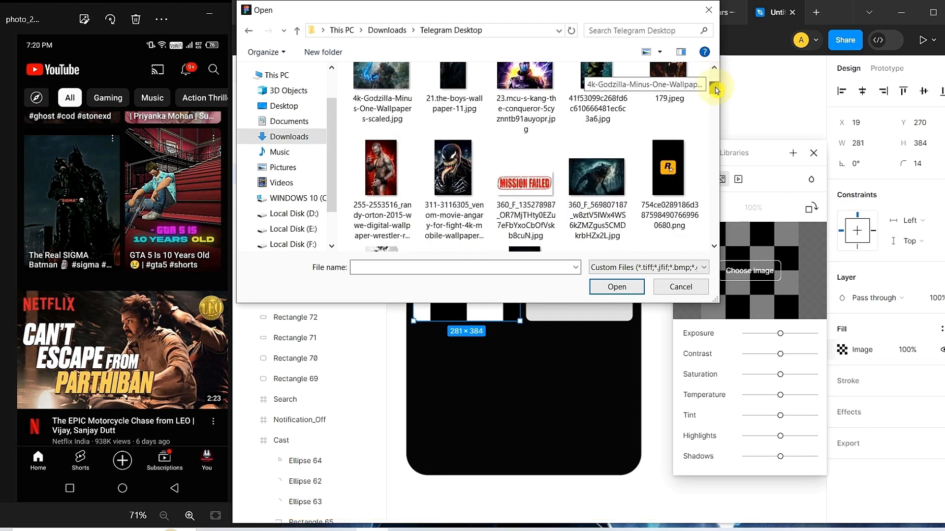
{"action": "double_click", "coordinate": [454, 197]}
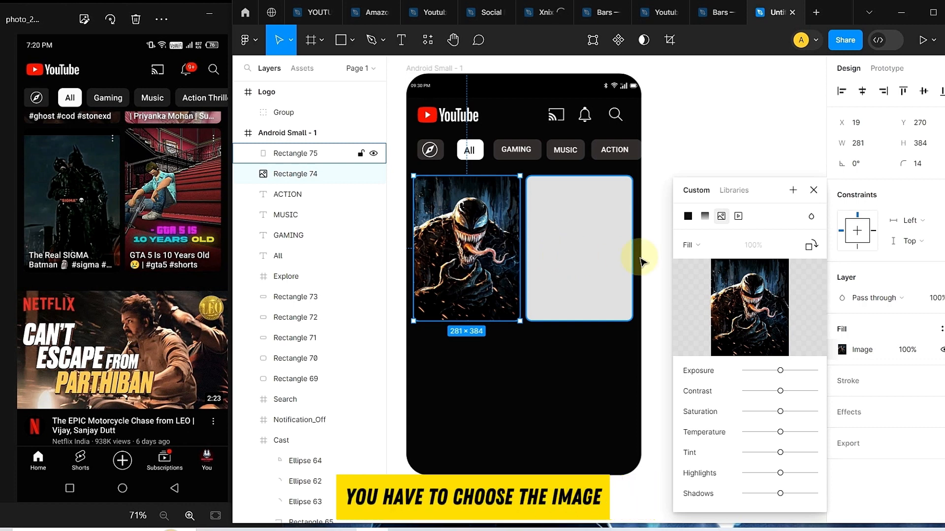
{"action": "mouse_move", "coordinate": [722, 311]}
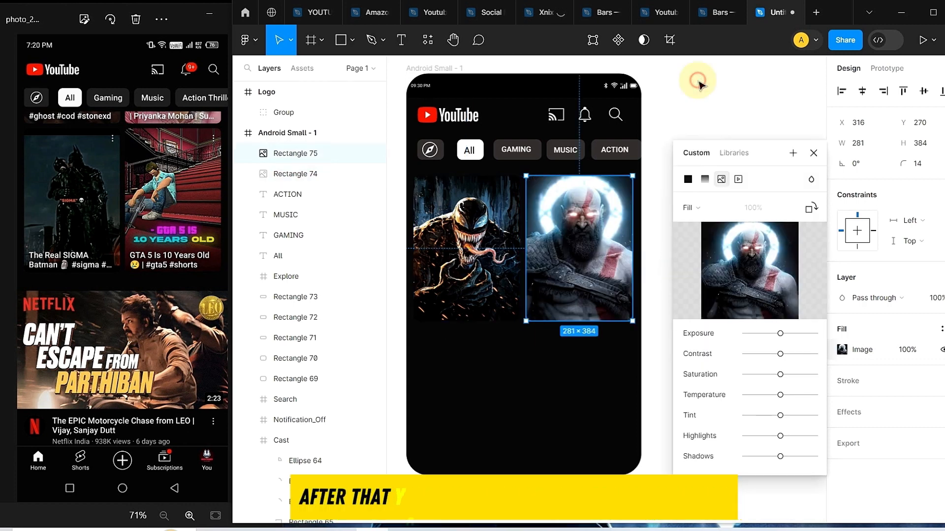
{"action": "left_click", "coordinate": [701, 87]}
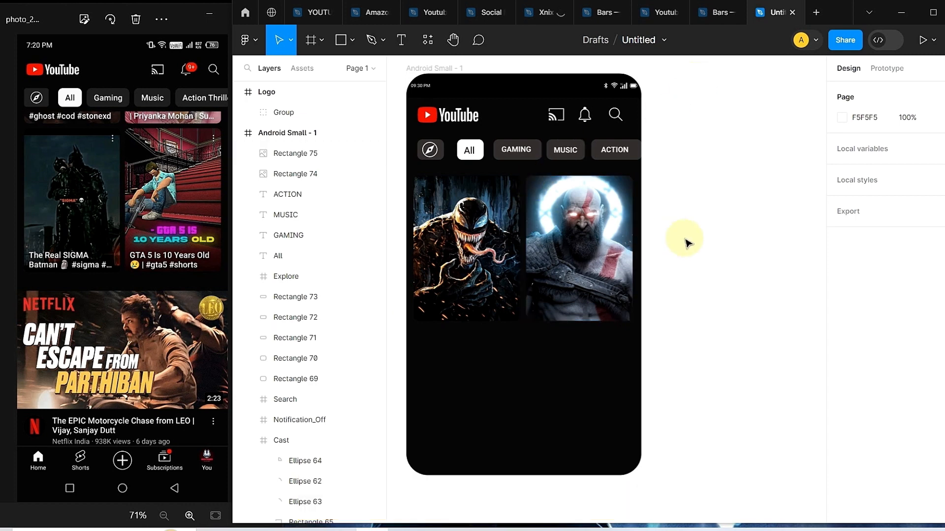
Add the white bold caption WE ARE VENOM EDITZ, followed by a fire and a red face emoji, near the bottom of the Venom card
{"action": "left_click", "coordinate": [401, 40]}
{"action": "left_click", "coordinate": [451, 300]}
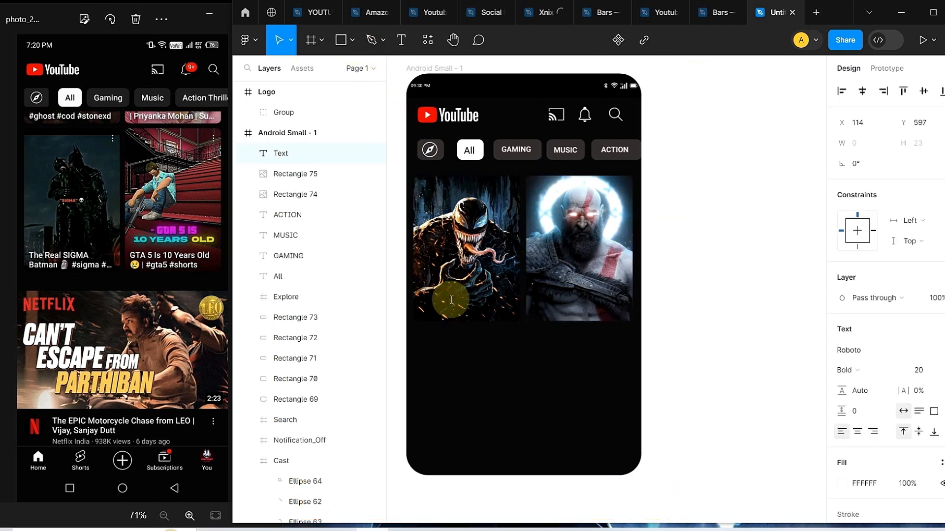
{"action": "type", "text": "WE ARE VENOM EDITZ"}
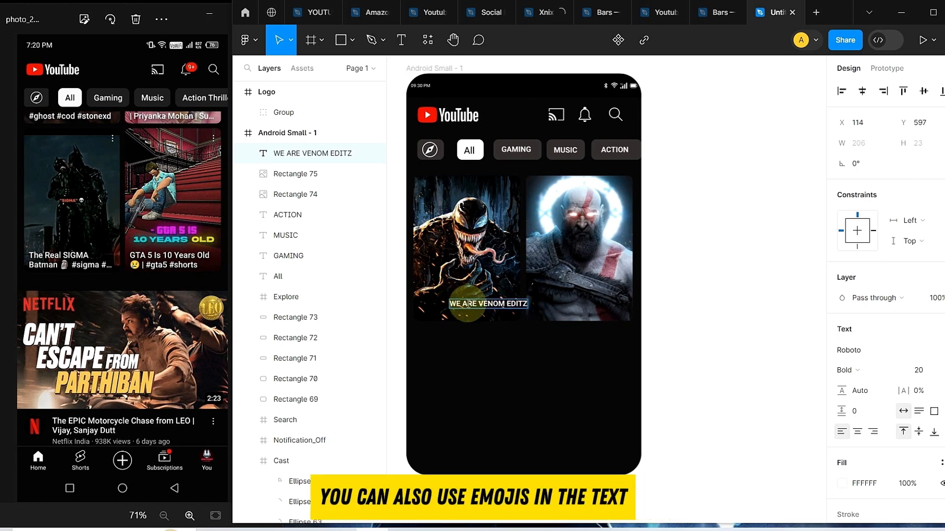
{"action": "key", "text": "super+period"}
{"action": "key", "text": "Return"}
{"action": "key", "text": "Right"}
{"action": "key", "text": "Return"}
{"action": "key", "text": "Escape"}
{"action": "key", "text": "Escape"}
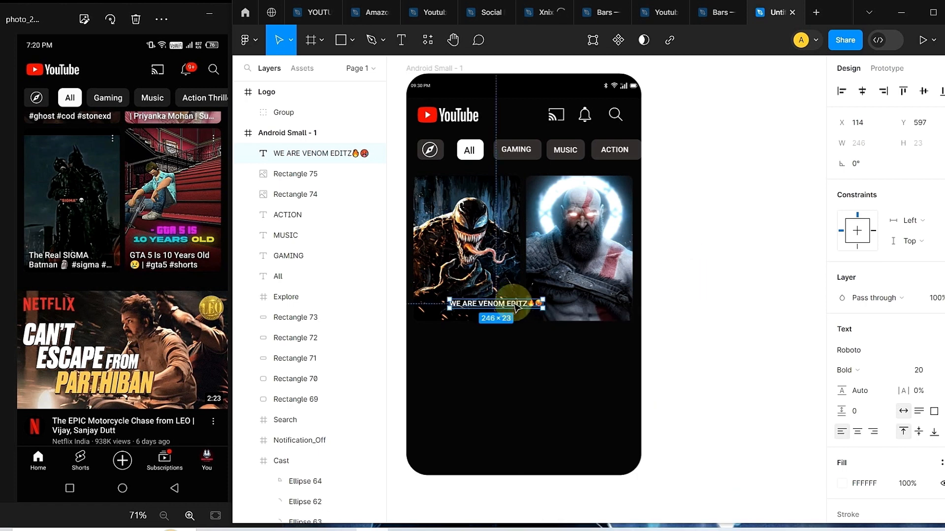
Place the Venom caption and a copy of it along the bottoms of the two cards, changing the copy's text to GOD OF WAR 4K EDITZ
{"action": "left_click_drag", "start_coordinate": [517, 308], "coordinate": [599, 314]}
{"action": "left_click", "coordinate": [486, 315]}
{"action": "double_click", "coordinate": [599, 314]}
{"action": "left_click", "coordinate": [586, 313]}
{"action": "key", "text": "BackSpace"}
{"action": "key", "text": "BackSpace"}
{"action": "key", "text": "BackSpace"}
{"action": "key", "text": "BackSpace"}
{"action": "key", "text": "BackSpace"}
{"action": "key", "text": "BackSpace"}
{"action": "key", "text": "BackSpace"}
{"action": "key", "text": "BackSpace"}
{"action": "key", "text": "BackSpace"}
{"action": "key", "text": "BackSpace"}
{"action": "key", "text": "BackSpace"}
{"action": "key", "text": "BackSpace"}
{"action": "type", "text": "GOD OF WAR 4K EDITZ🔥😡"}
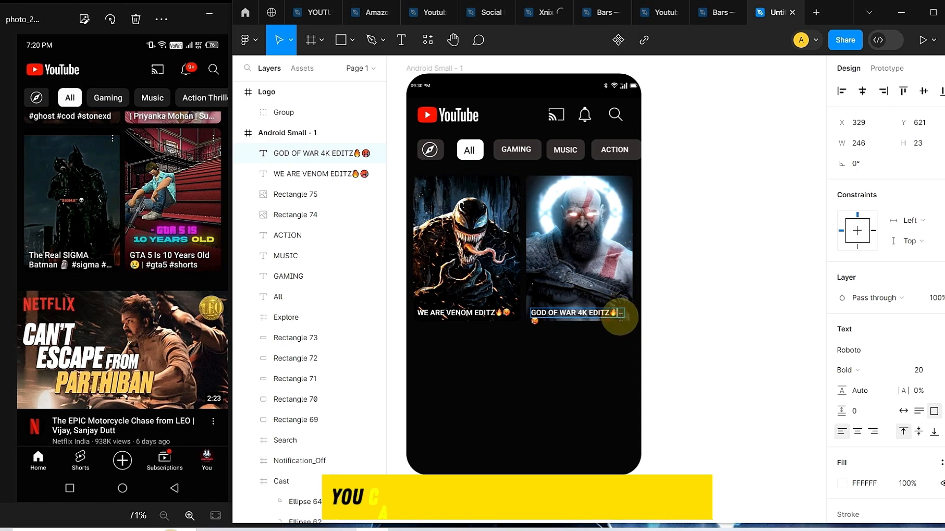
{"action": "key", "text": "Escape"}
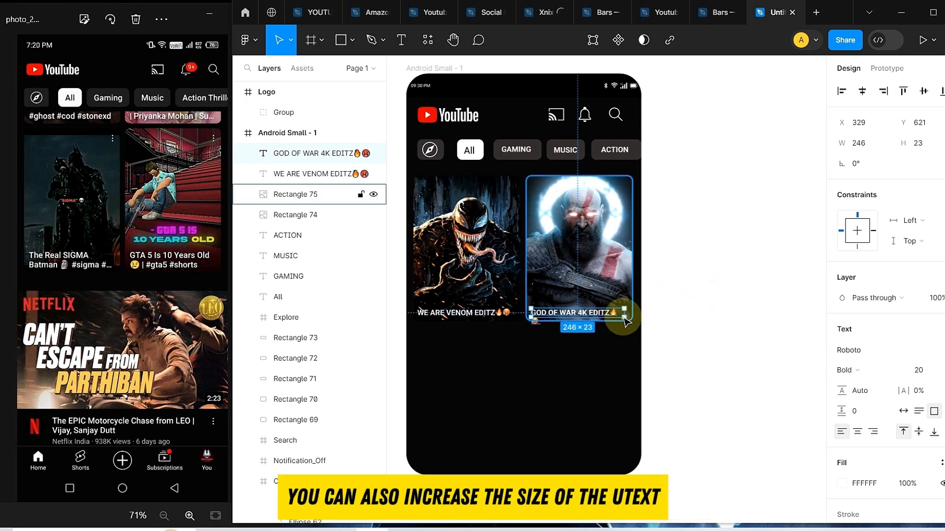
Enlarge the God of War caption's text box to about 268 × 33 so the caption fits on one line
{"action": "left_click_drag", "start_coordinate": [624, 319], "coordinate": [633, 321]}
{"action": "left_click", "coordinate": [663, 325]}
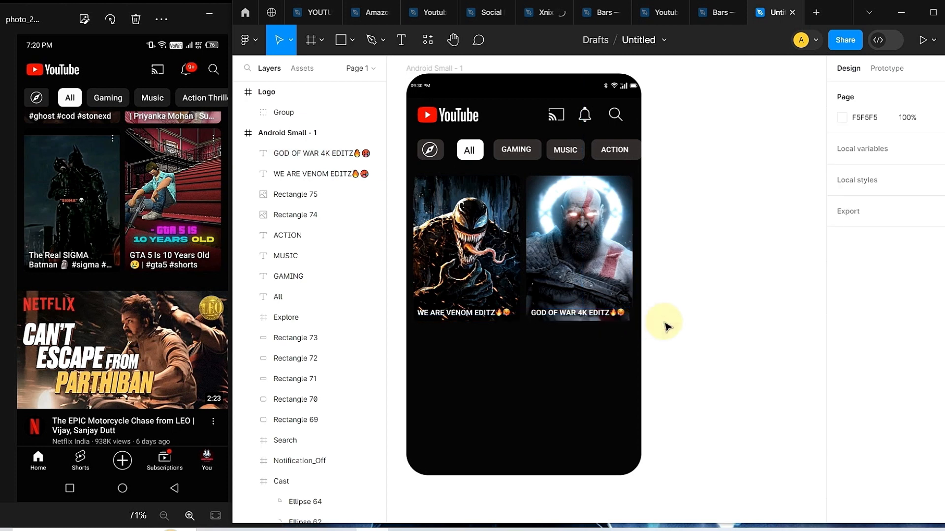
{"action": "left_click", "coordinate": [618, 317]}
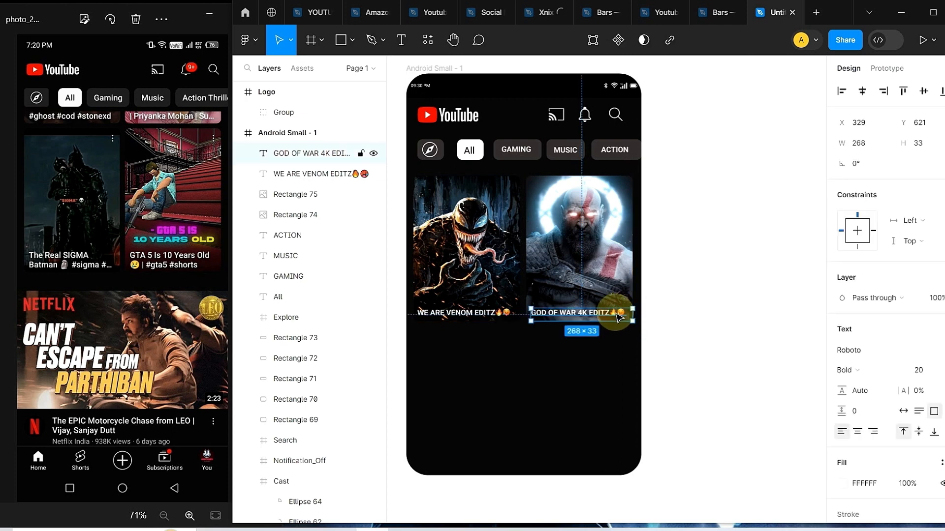
{"action": "left_click", "coordinate": [685, 320]}
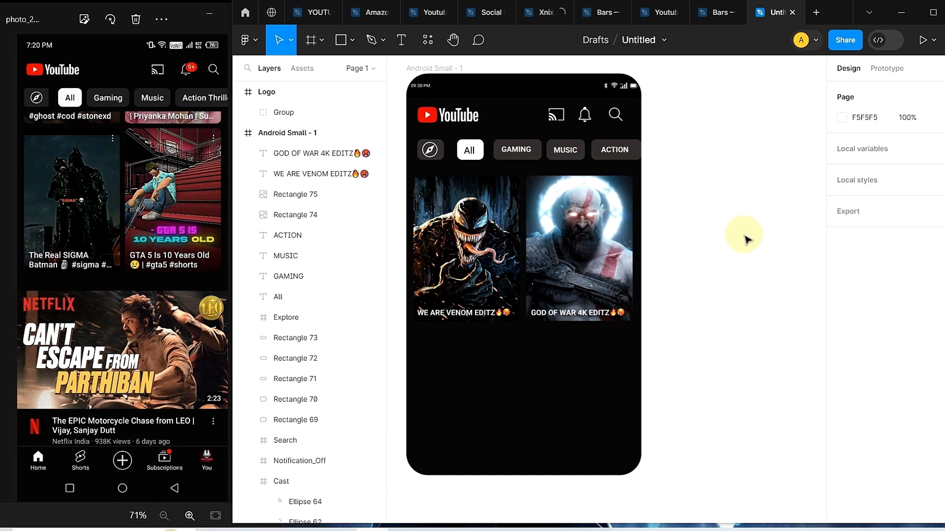
Draw a rectangle about 597 × 264 below the two image cards and shift it slightly down
{"action": "left_click", "coordinate": [353, 49]}
{"action": "left_click", "coordinate": [353, 71]}
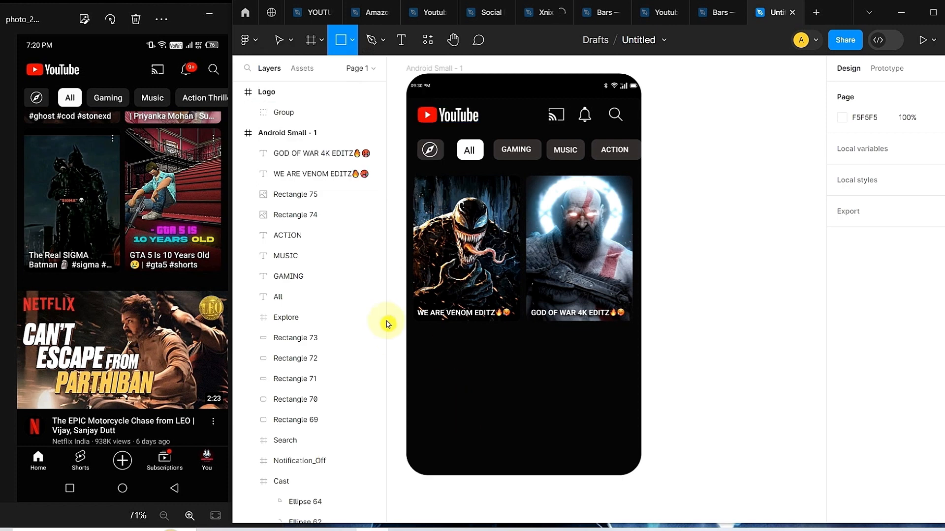
{"action": "left_click_drag", "start_coordinate": [412, 326], "coordinate": [637, 425]}
{"action": "left_click_drag", "start_coordinate": [524, 374], "coordinate": [524, 382]}
{"action": "left_click", "coordinate": [678, 391]}
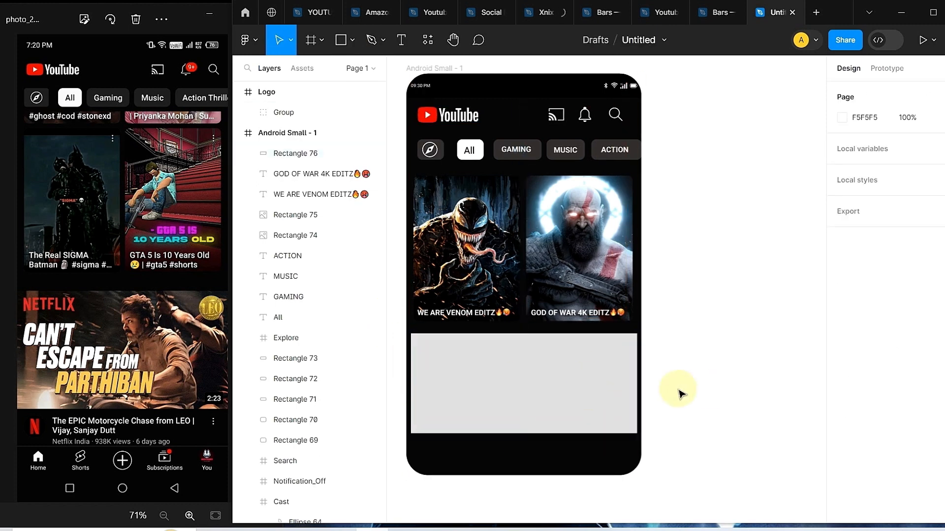
{"action": "left_click", "coordinate": [562, 411]}
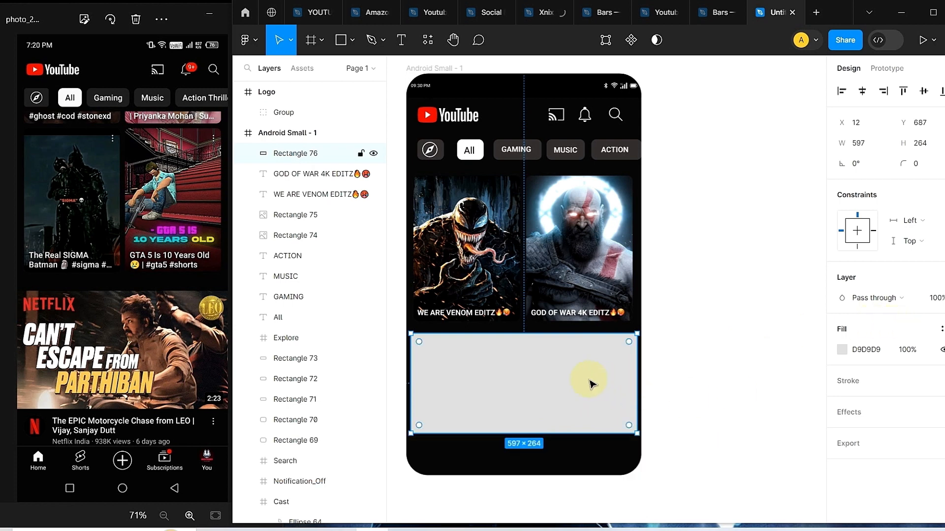
Fill the large rectangle below the two cards with the Spider-Man image from the computer
{"action": "left_click", "coordinate": [843, 349]}
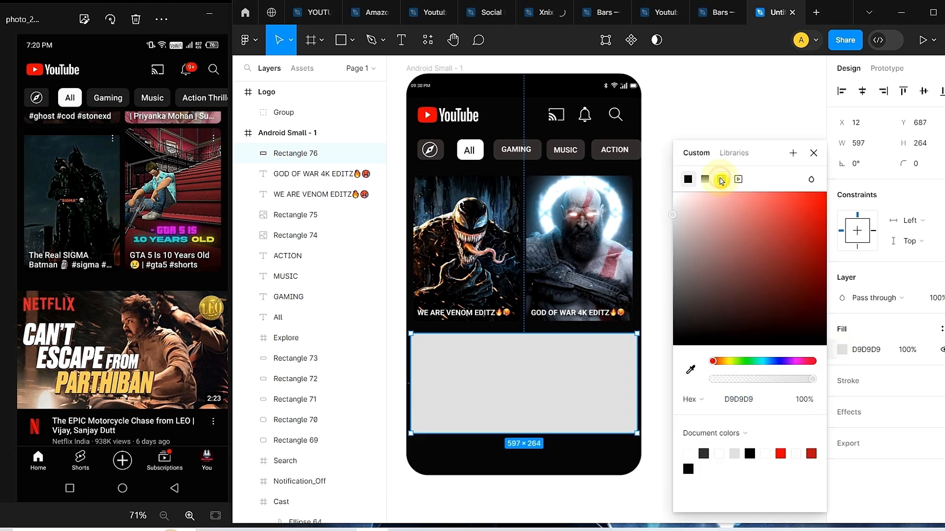
{"action": "left_click", "coordinate": [721, 180]}
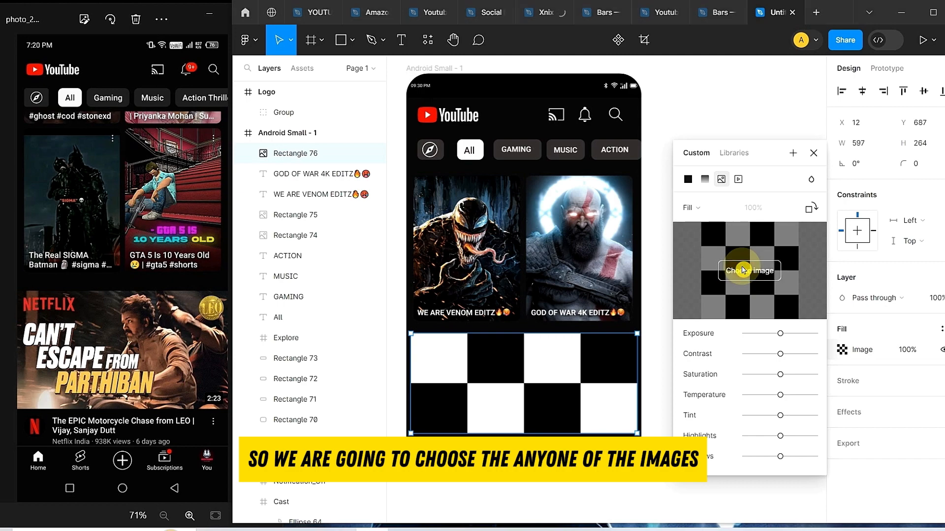
{"action": "left_click", "coordinate": [743, 270]}
{"action": "left_click", "coordinate": [674, 101]}
{"action": "left_click", "coordinate": [630, 292]}
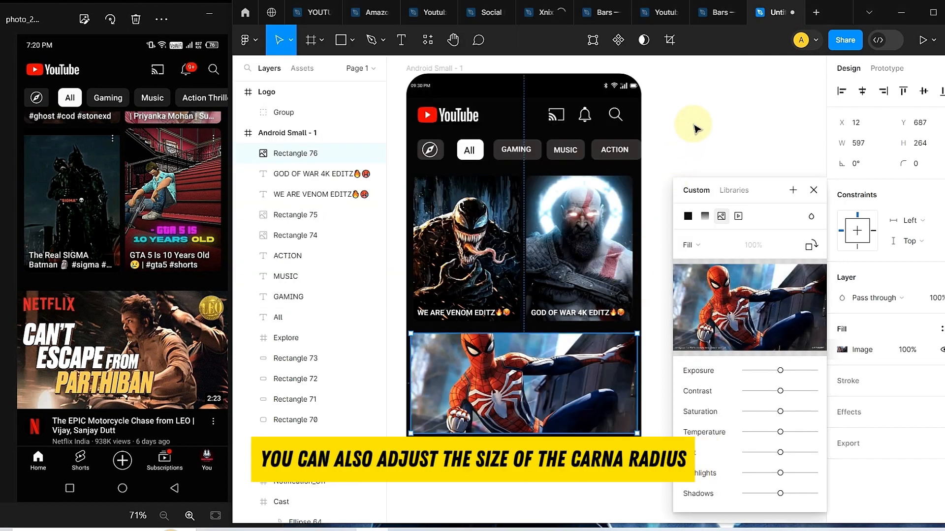
{"action": "left_click", "coordinate": [695, 129]}
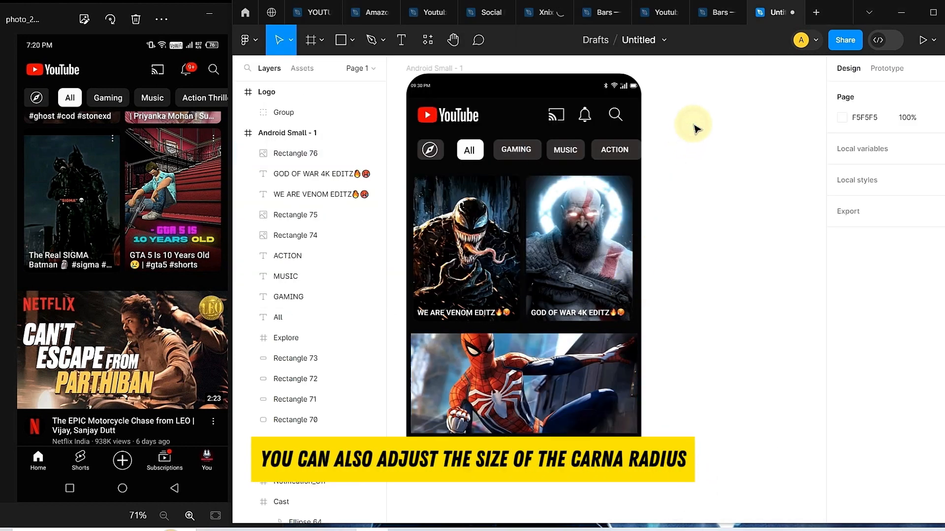
Round the corners of the Spider-Man thumbnail to a radius of about 15
{"action": "left_click", "coordinate": [594, 368]}
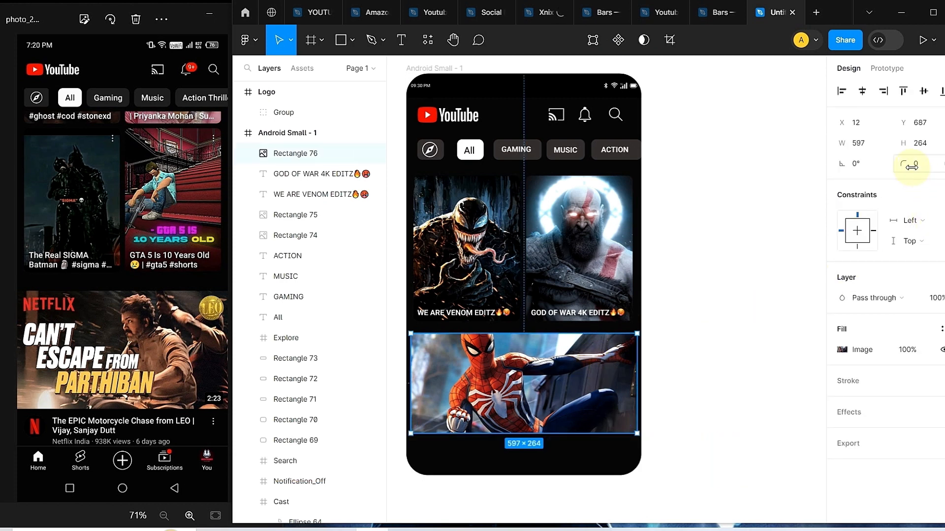
{"action": "left_click_drag", "start_coordinate": [912, 166], "coordinate": [933, 167]}
{"action": "left_click_drag", "start_coordinate": [236, 163], "coordinate": [292, 161]}
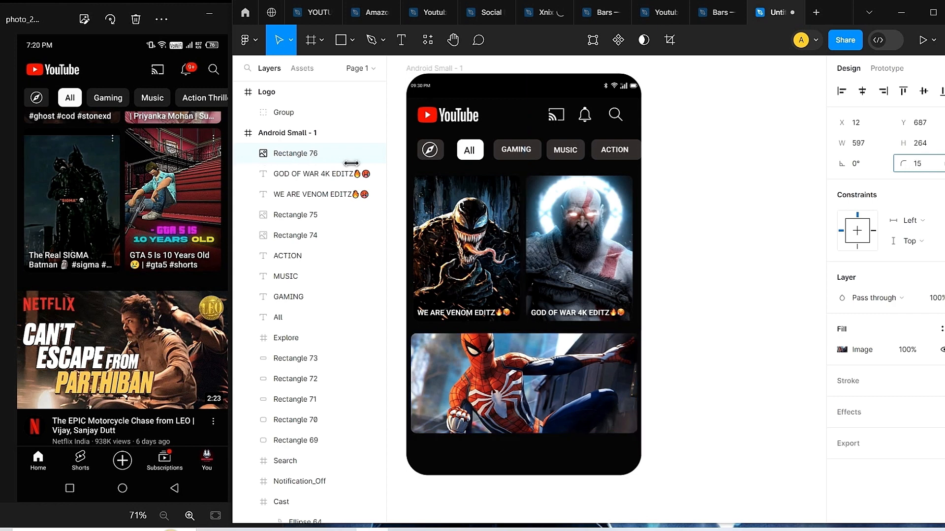
{"action": "left_click_drag", "start_coordinate": [357, 167], "coordinate": [370, 173]}
{"action": "left_click", "coordinate": [717, 365]}
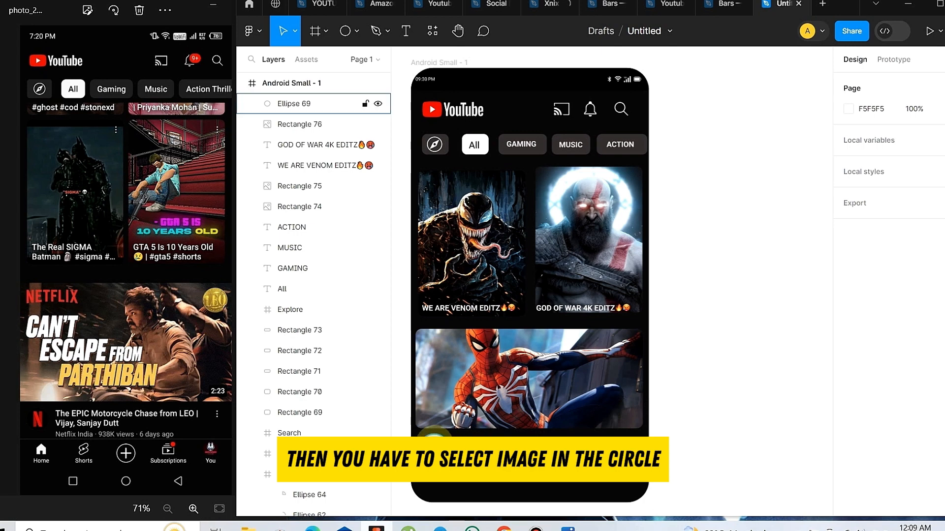
Fill the small circle below the Spider-Man thumbnail with the EA logo image
{"action": "left_click", "coordinate": [436, 447]}
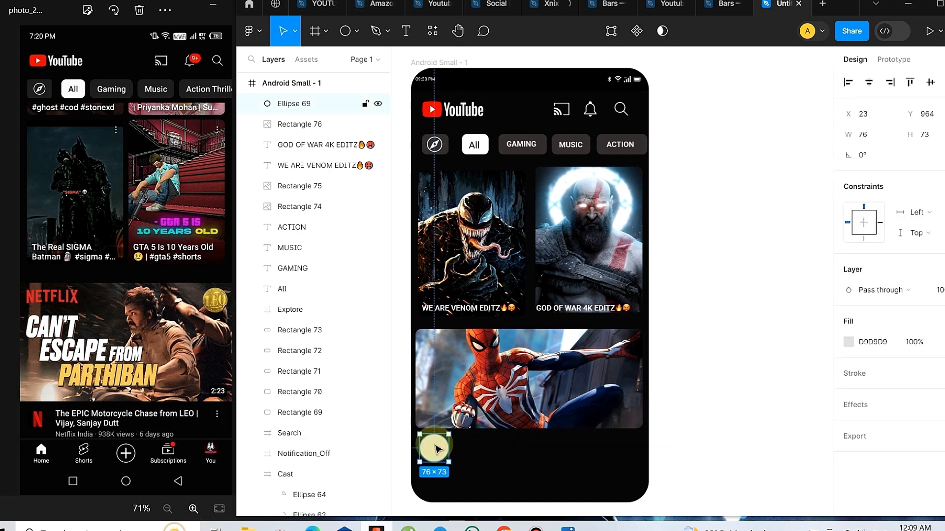
{"action": "left_click", "coordinate": [848, 343]}
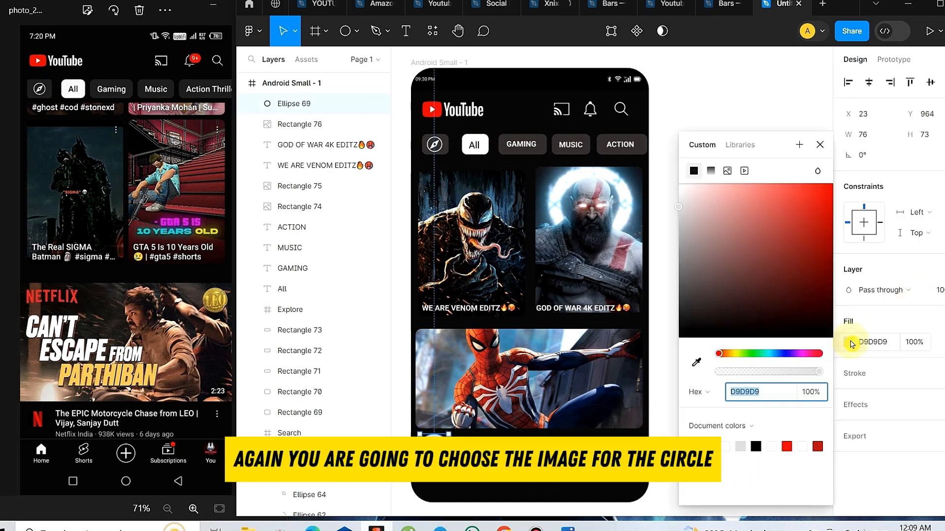
{"action": "left_click", "coordinate": [728, 169]}
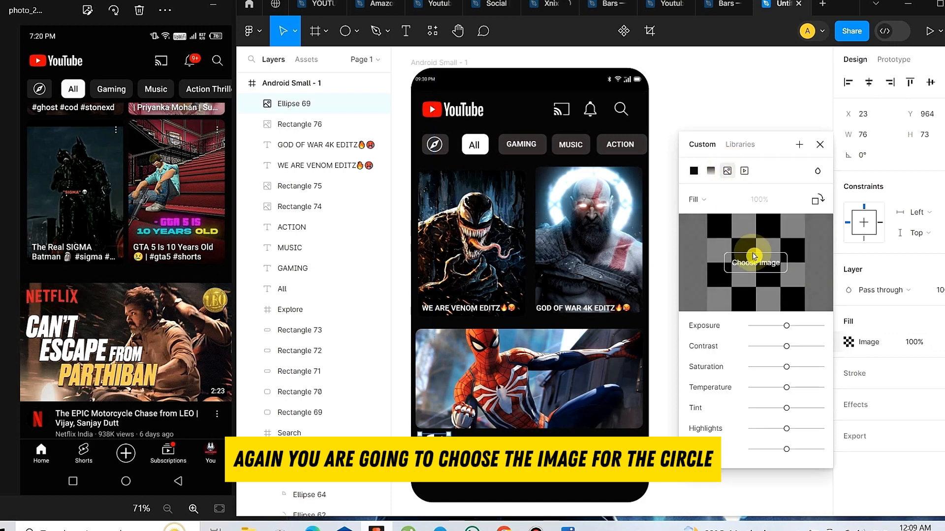
{"action": "left_click", "coordinate": [754, 257]}
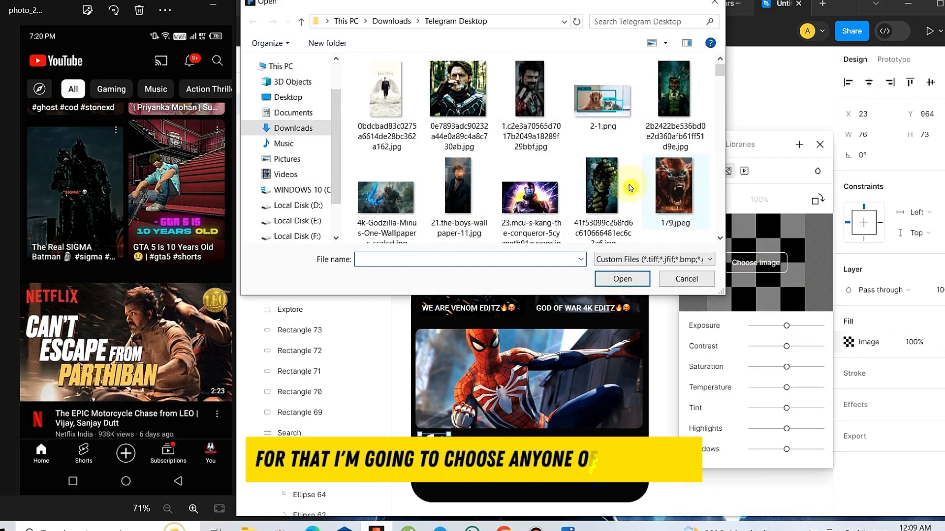
{"action": "left_click_drag", "start_coordinate": [720, 69], "coordinate": [723, 116]}
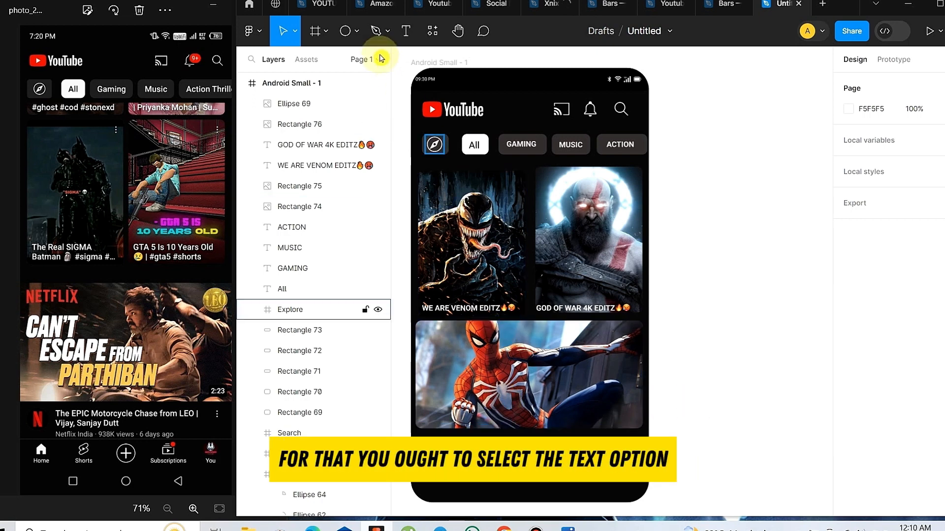
Add the white two-line title SPIDERMAN 2010 PC TRAILER || PETER PARKER BEATS SINISTER SIX beside the EA logo
{"action": "left_click", "coordinate": [407, 36]}
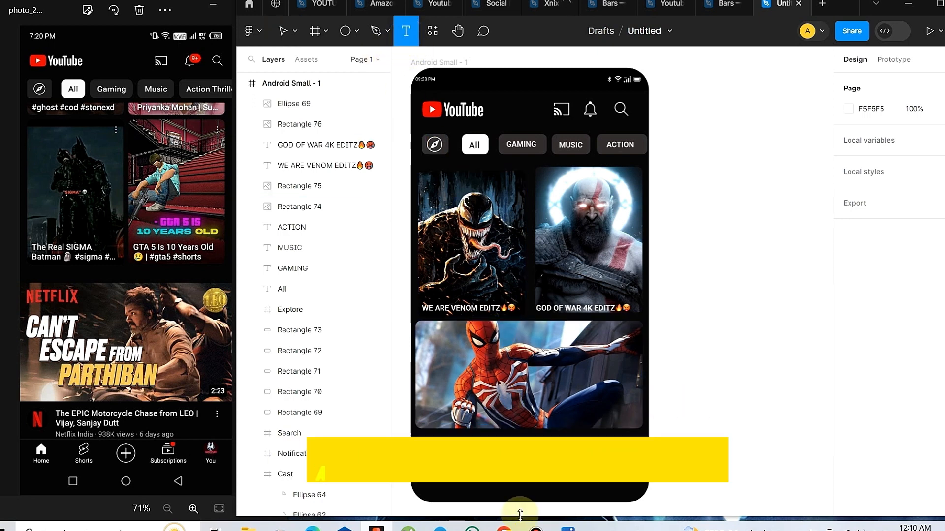
{"action": "left_click", "coordinate": [462, 435]}
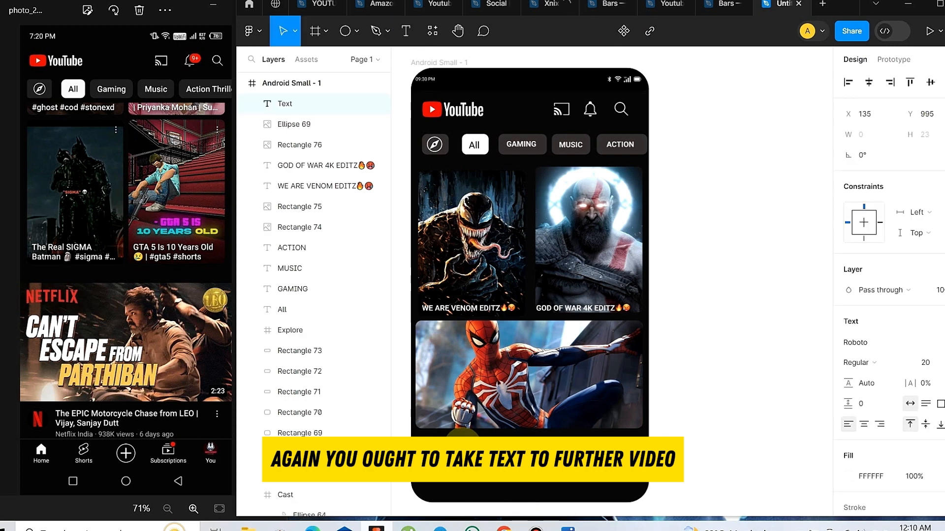
{"action": "type", "text": "SPIDERMAN 2010 PC TRAILER || PETER PARKER"}
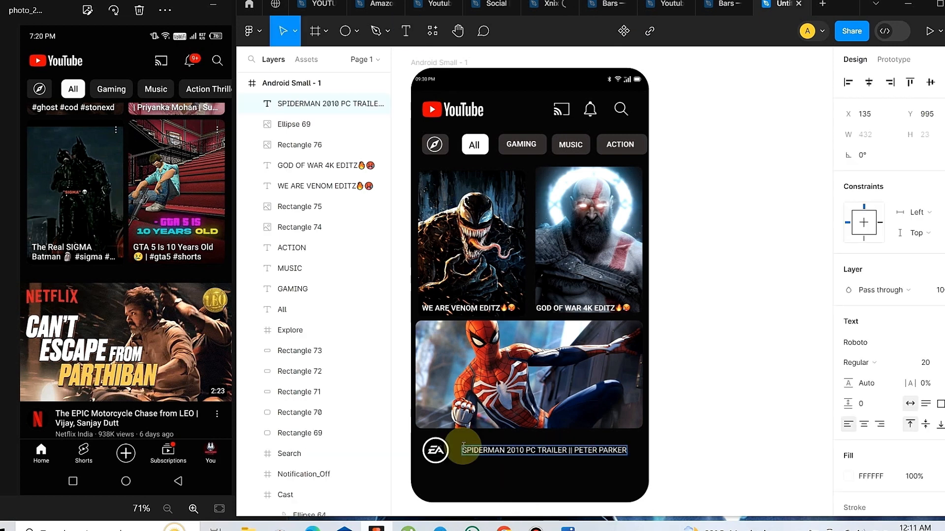
{"action": "key", "text": "Return"}
{"action": "left_click", "coordinate": [628, 450]}
{"action": "key", "text": "Return"}
{"action": "left_click", "coordinate": [509, 459]}
{"action": "key", "text": "Delete"}
Fit the Spider-Man video title next to the EA logo and make it bold
{"action": "left_click_drag", "start_coordinate": [628, 459], "coordinate": [620, 459]}
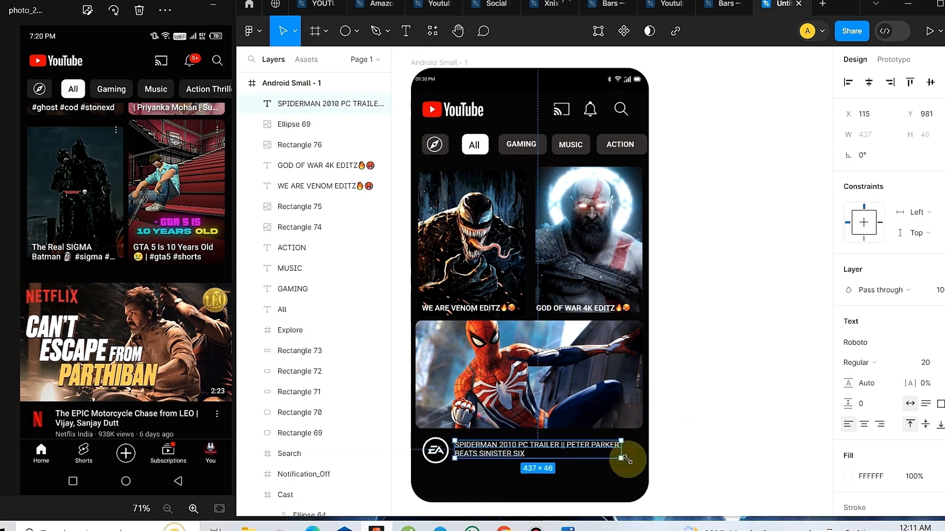
{"action": "key", "text": "ctrl+b"}
{"action": "left_click", "coordinate": [703, 413]}
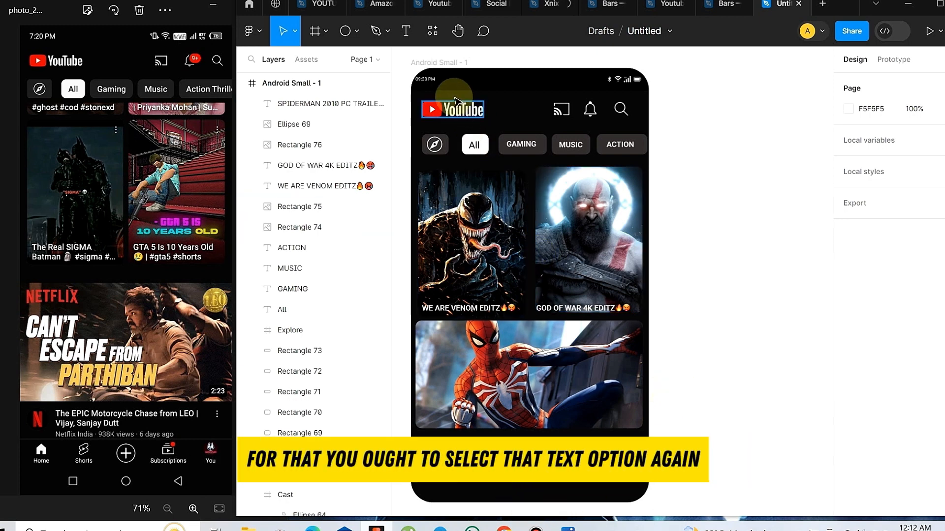
Add the bold white text line EA SPORTS 987K VIEWS 6 DAYS AGO below the video title
{"action": "left_click", "coordinate": [406, 31]}
{"action": "left_click", "coordinate": [465, 470]}
{"action": "type", "text": "EZ"}
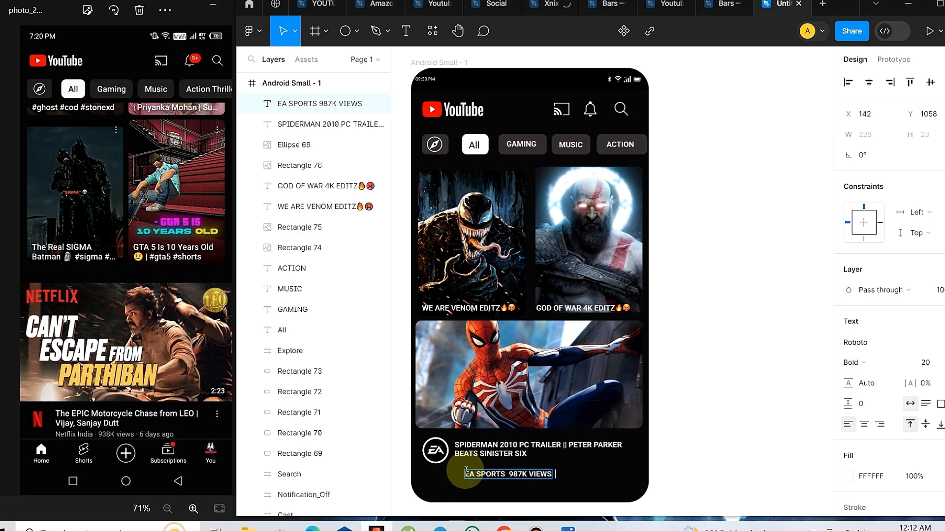
{"action": "type", "text": " SPORTS  987K VIEWS  6 DAYS AGO"}
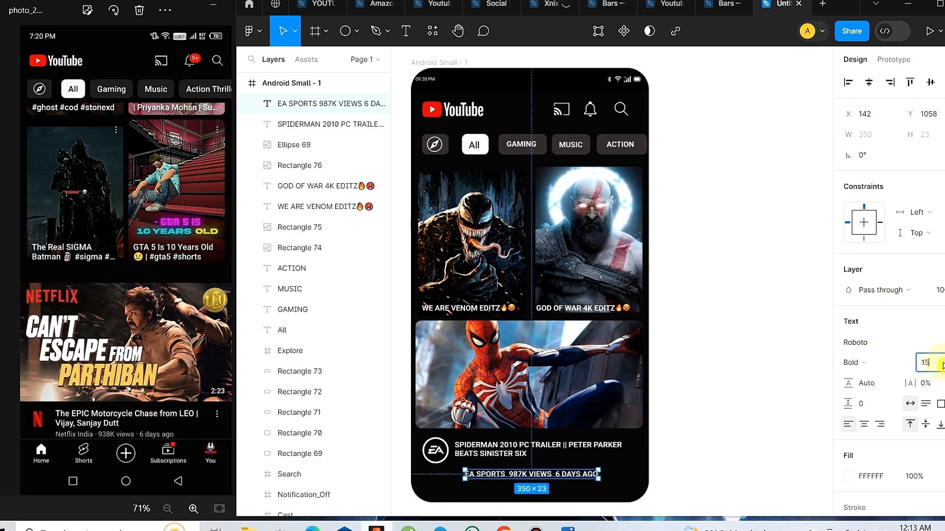
Set the EA SPORTS details line to size 15, align it under the title at about 436 wide, and space its items apart
{"action": "left_click_drag", "start_coordinate": [561, 477], "coordinate": [620, 464]}
{"action": "double_click", "coordinate": [486, 464]}
{"action": "left_click", "coordinate": [529, 464]}
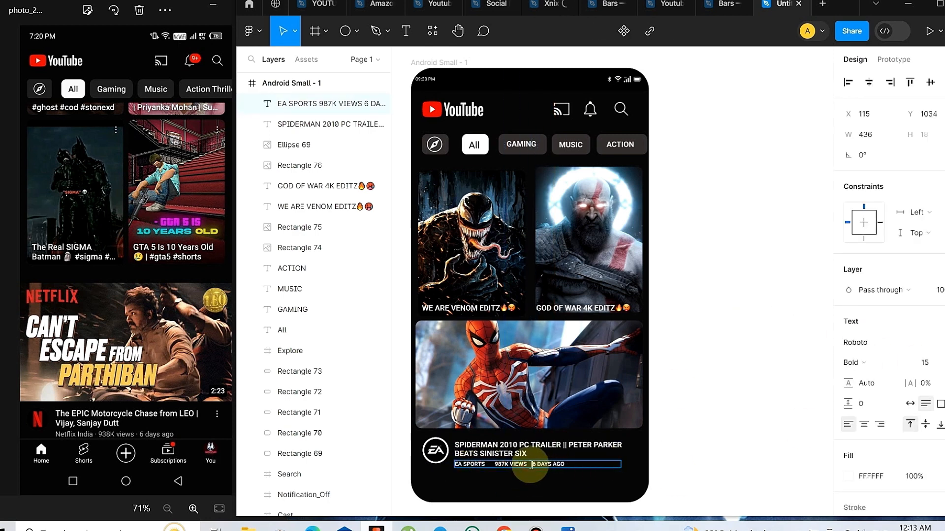
{"action": "left_click", "coordinate": [698, 424]}
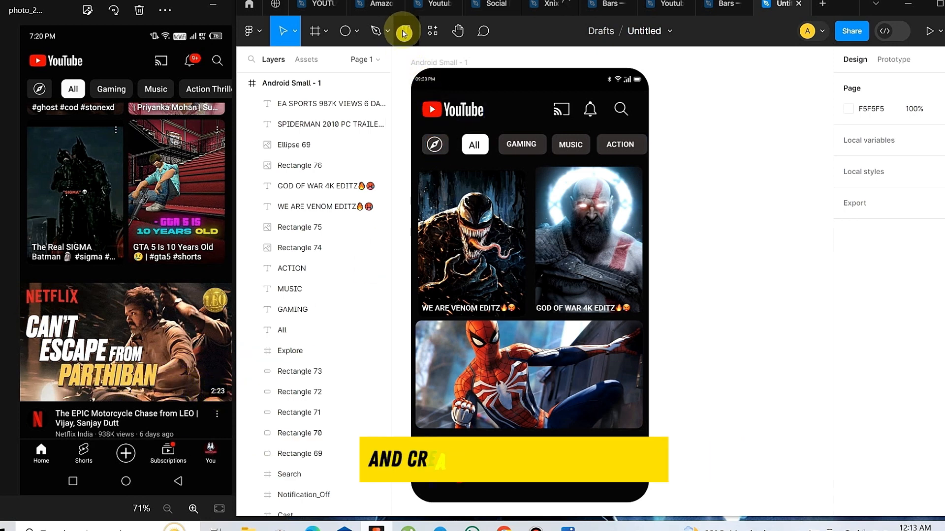
Draw a rectangle about 54 × 29 in the lower-right corner of the Spider-Man thumbnail for the video duration
{"action": "left_click", "coordinate": [358, 34]}
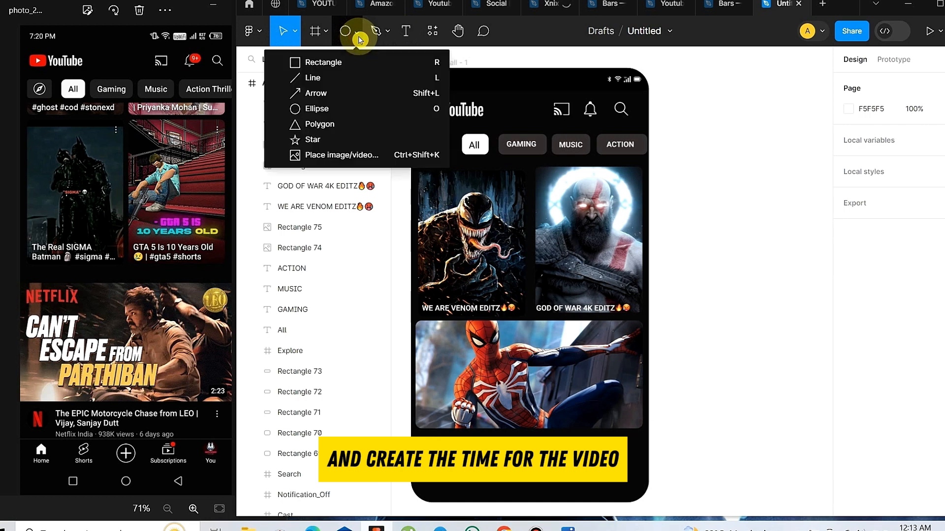
{"action": "left_click", "coordinate": [352, 62]}
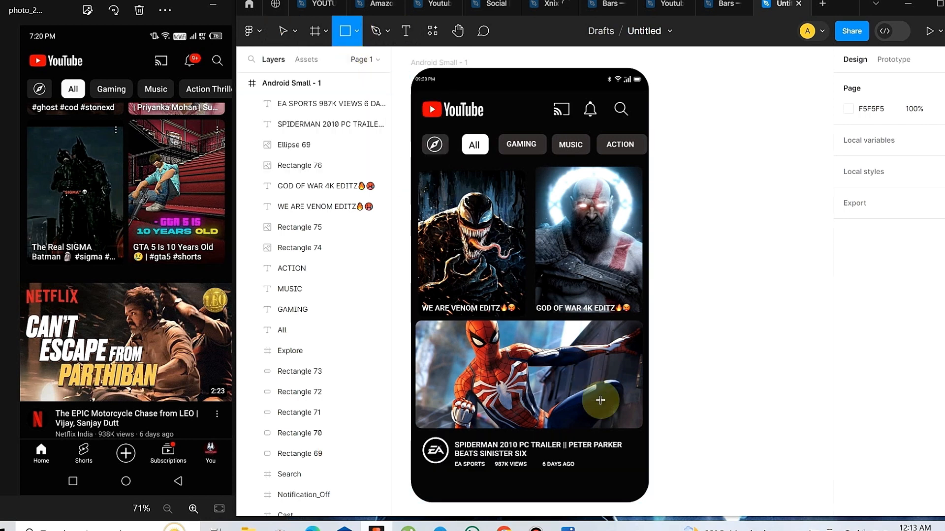
{"action": "left_click_drag", "start_coordinate": [615, 413], "coordinate": [640, 427]}
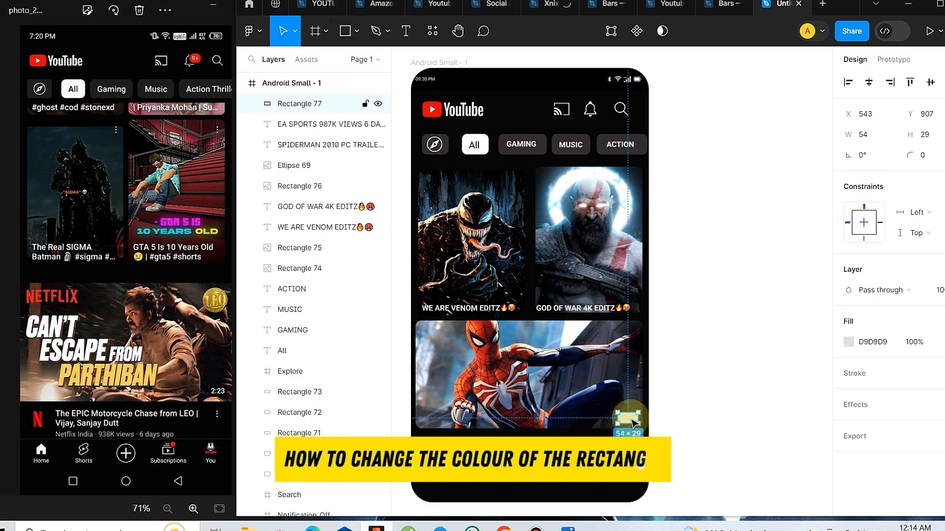
Color the small duration rectangle near-black 0C0C0C and round its corners to about 8
{"action": "left_click", "coordinate": [849, 343]}
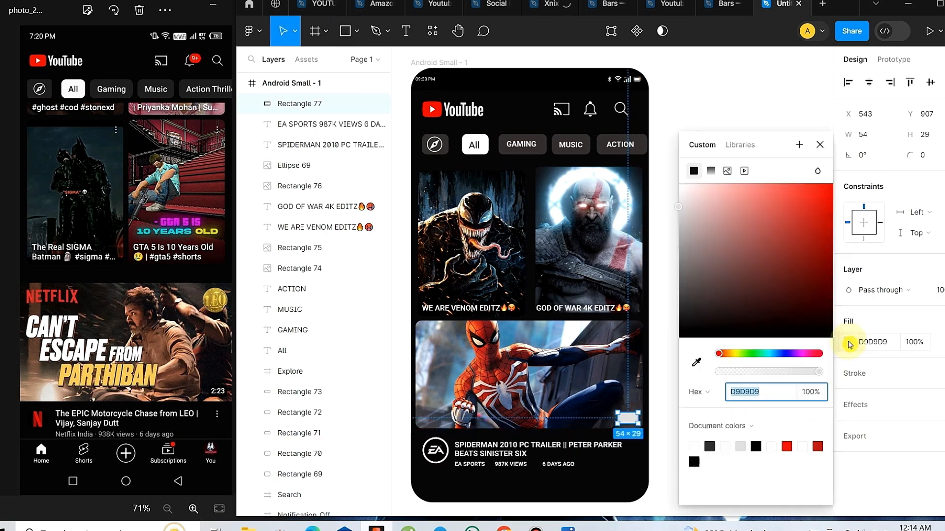
{"action": "left_click", "coordinate": [683, 305]}
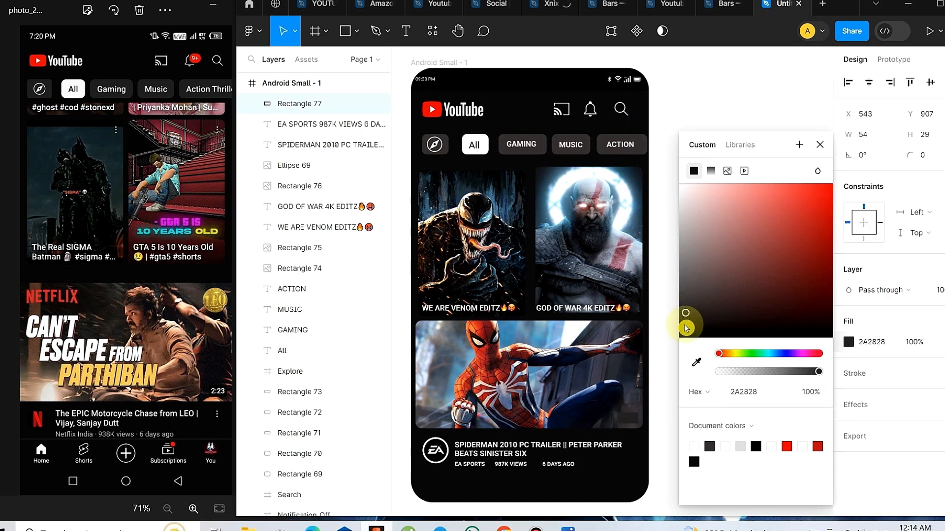
{"action": "left_click_drag", "start_coordinate": [685, 327], "coordinate": [682, 330]}
{"action": "left_click_drag", "start_coordinate": [909, 155], "coordinate": [318, 133]}
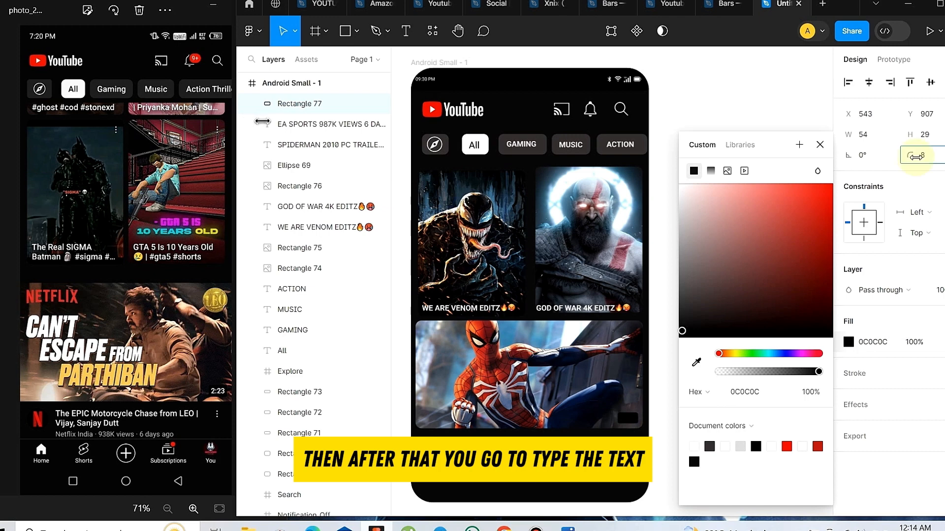
{"action": "left_click", "coordinate": [721, 95]}
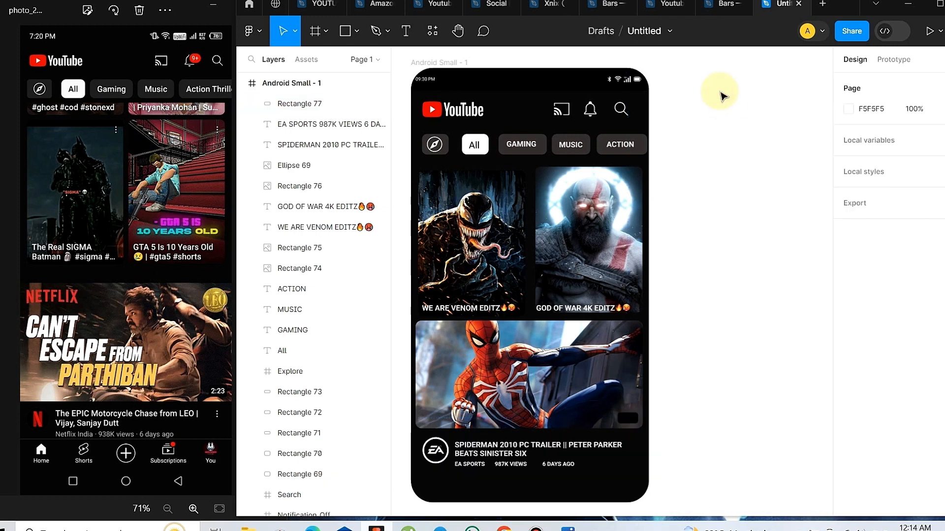
Duplicate the GAMING label in the category chip row
{"action": "left_click", "coordinate": [512, 147]}
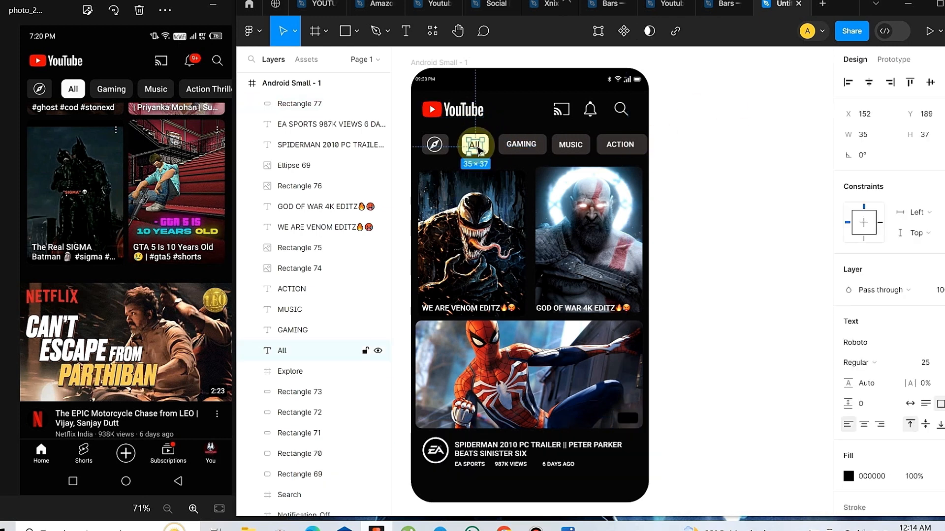
{"action": "key", "text": "ctrl+d"}
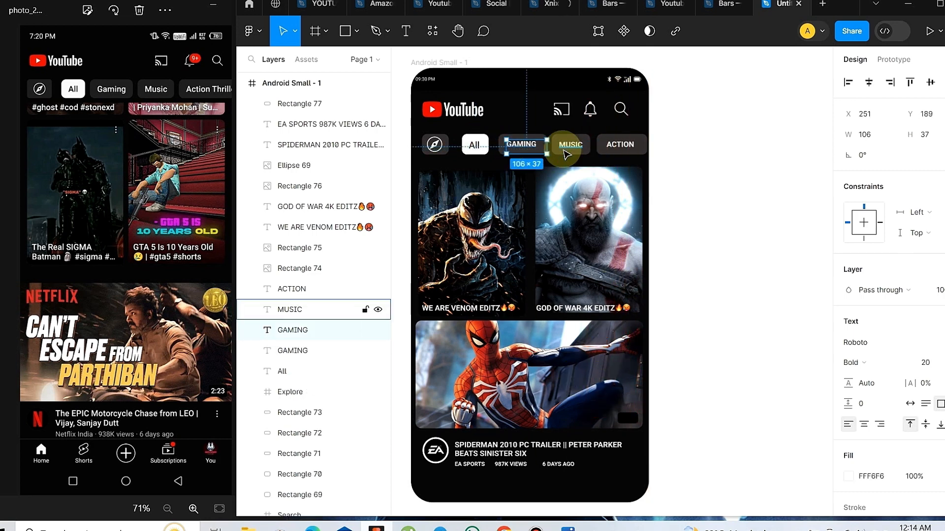
{"action": "key", "text": "Escape"}
Add the white text 3:10 on the dark duration rectangle of the Spider-Man thumbnail
{"action": "left_click", "coordinate": [406, 33]}
{"action": "left_click", "coordinate": [622, 416]}
{"action": "type", "text": "3:10"}
{"action": "key", "text": "Escape"}
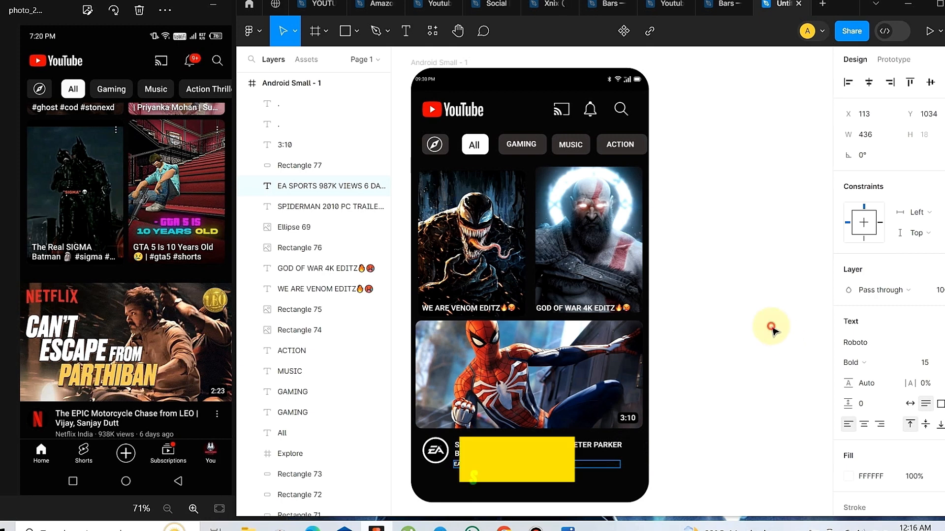
{"action": "left_click", "coordinate": [771, 330]}
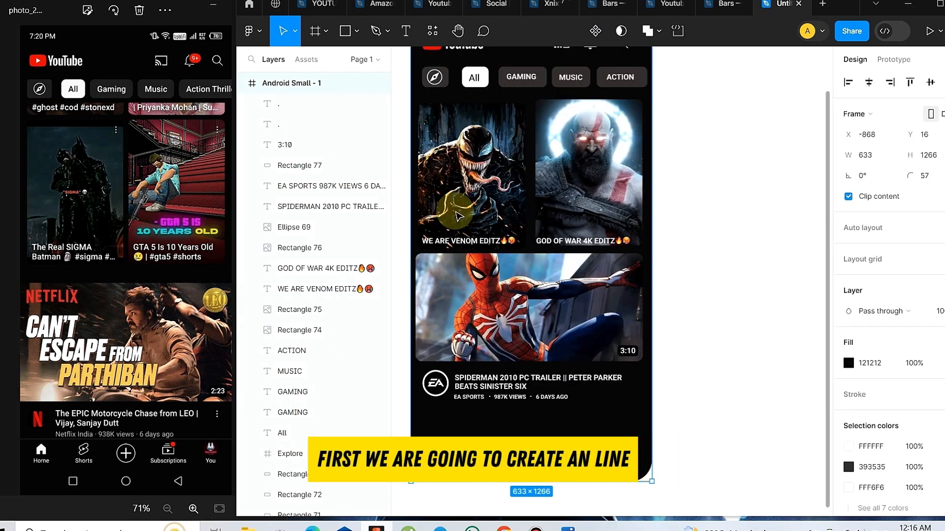
Draw a thin divider rectangle about 633 × 3 across the frame's full width, just below the video details
{"action": "left_click", "coordinate": [343, 32]}
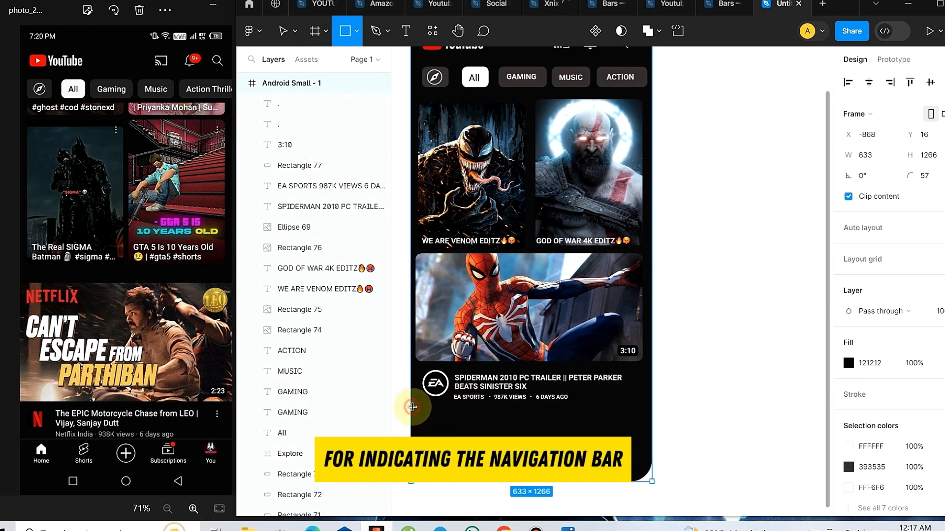
{"action": "left_click_drag", "start_coordinate": [412, 407], "coordinate": [655, 410]}
{"action": "left_click", "coordinate": [688, 422]}
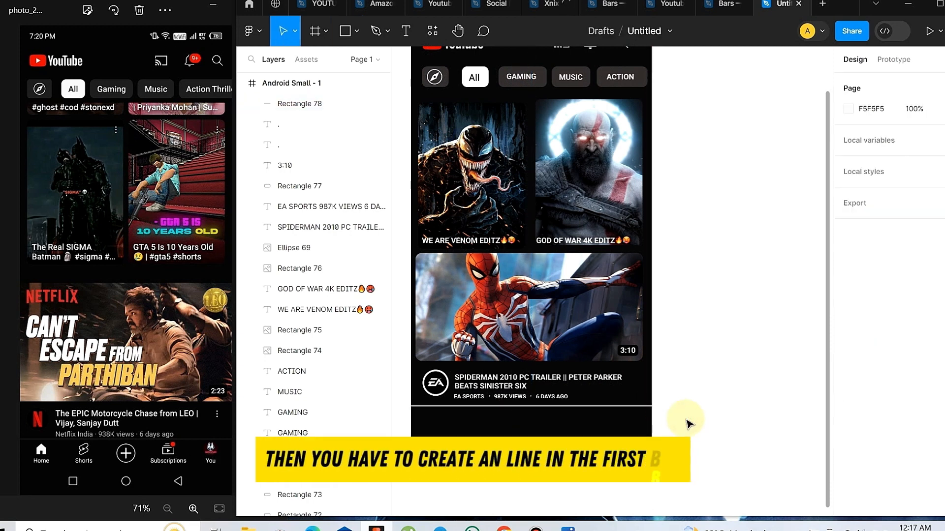
{"action": "left_click_drag", "start_coordinate": [602, 407], "coordinate": [605, 409]}
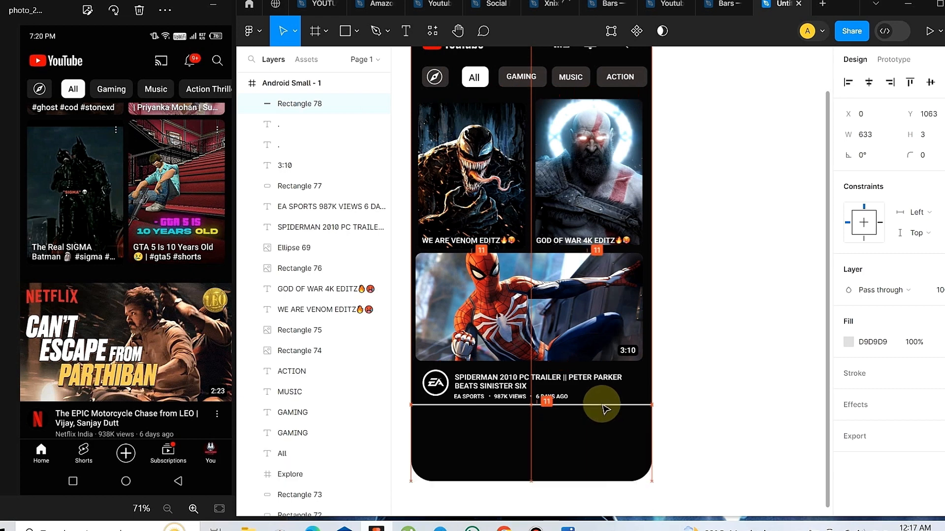
{"action": "left_click", "coordinate": [685, 422]}
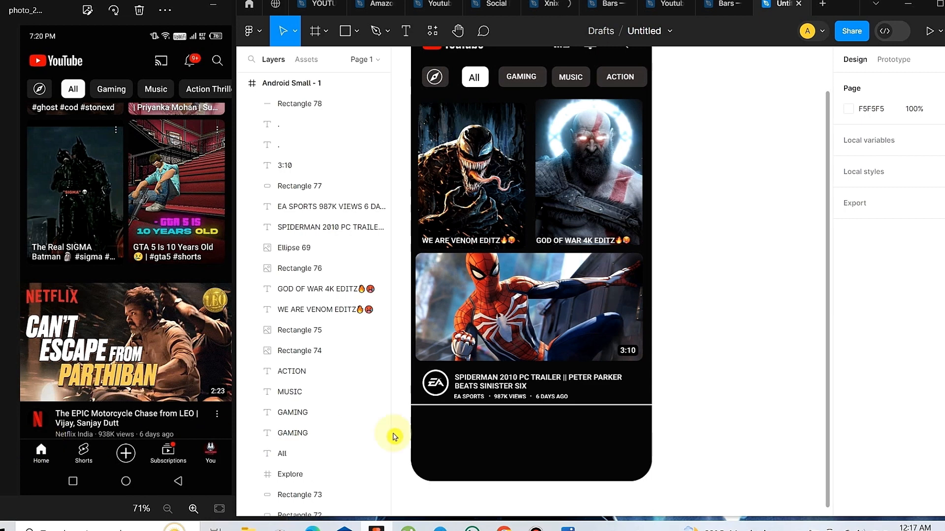
{"action": "left_click", "coordinate": [556, 397]}
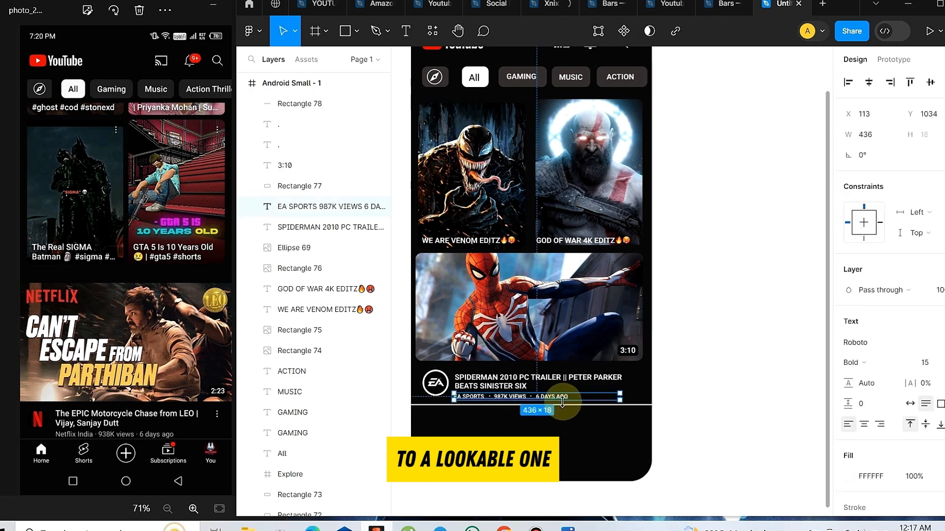
{"action": "left_click", "coordinate": [605, 406]}
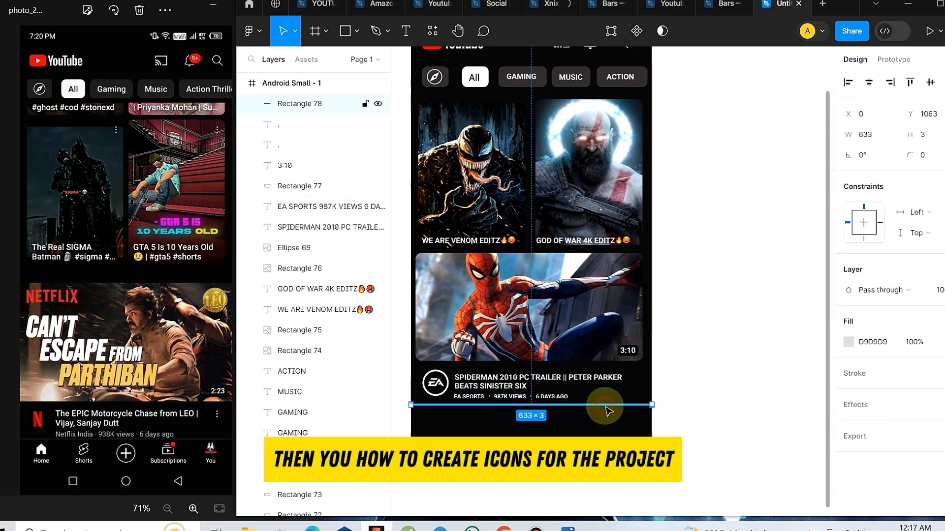
{"action": "left_click", "coordinate": [603, 407]}
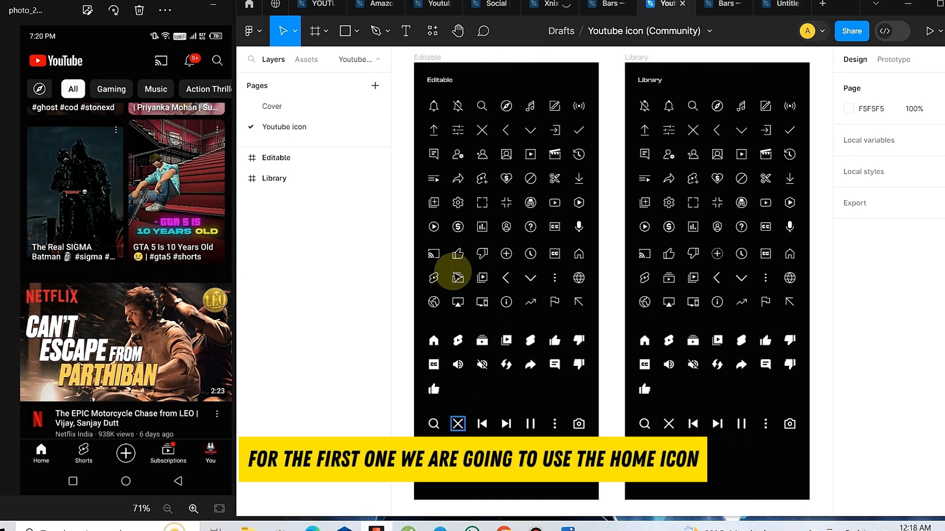
Copy the filled home icon from the Youtube icon file and place it first in the bottom navigation bar
{"action": "left_click", "coordinate": [433, 343]}
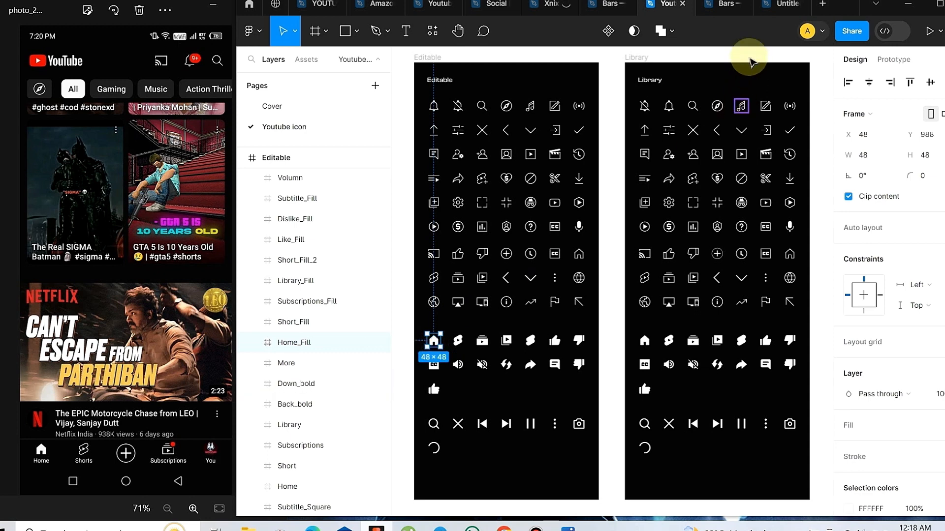
{"action": "left_click", "coordinate": [769, 5]}
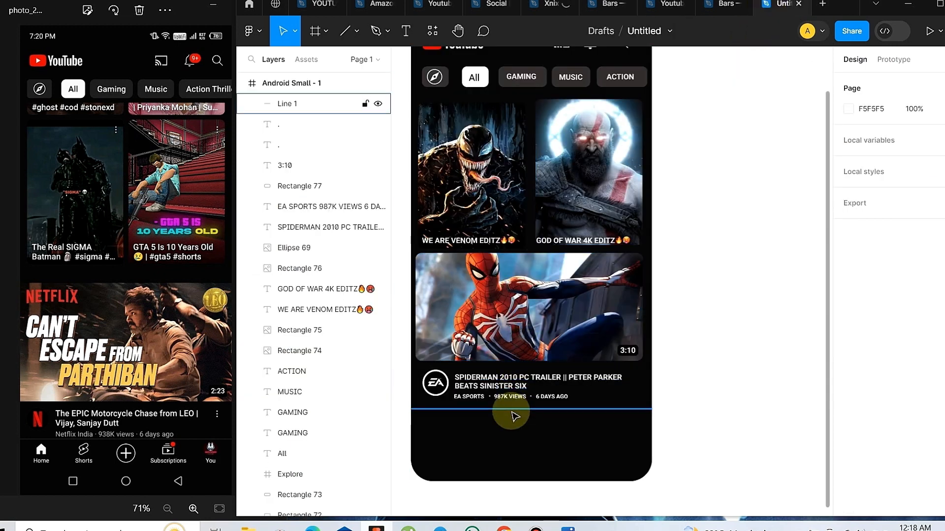
{"action": "key", "text": "ctrl+v"}
{"action": "left_click_drag", "start_coordinate": [614, 299], "coordinate": [436, 423]}
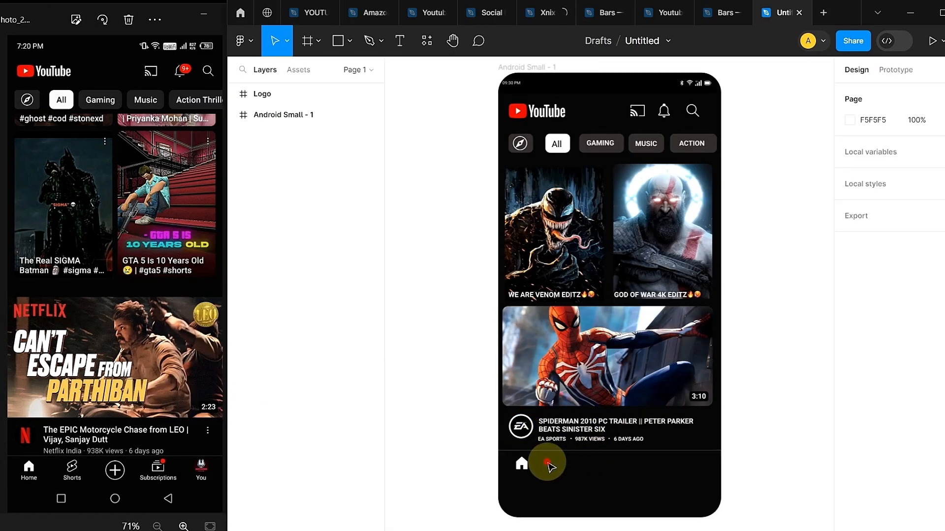
Place the filled Shorts icon in the bottom navigation bar, beside the home icon
{"action": "left_click", "coordinate": [549, 464]}
{"action": "key", "text": "ctrl+v"}
{"action": "left_click_drag", "start_coordinate": [610, 293], "coordinate": [557, 464]}
{"action": "left_click", "coordinate": [571, 463]}
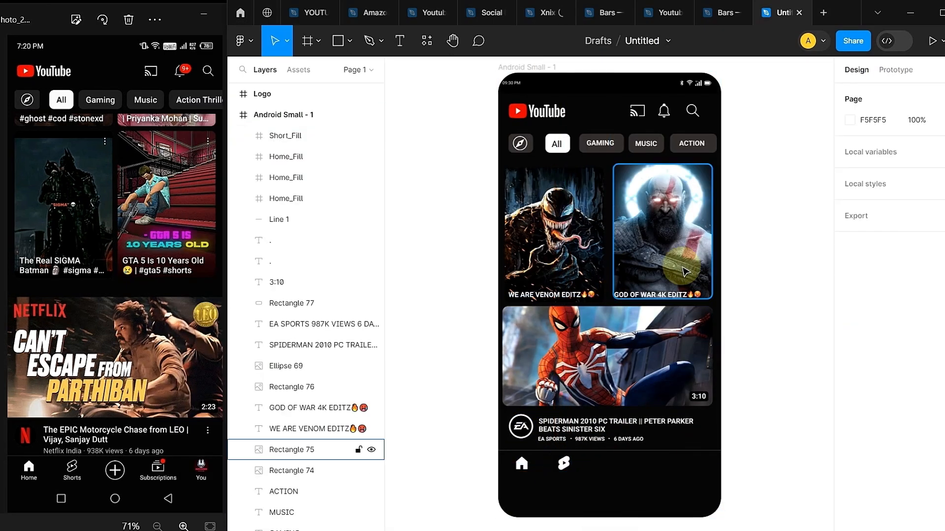
Copy the Add plus-circle icon from the Youtube icon file and place it after the Shorts icon in the navigation bar
{"action": "left_click", "coordinate": [664, 12]}
{"action": "left_click", "coordinate": [518, 408]}
{"action": "left_click", "coordinate": [502, 267]}
{"action": "key", "text": "ctrl+c"}
{"action": "left_click", "coordinate": [780, 12]}
{"action": "key", "text": "ctrl+v"}
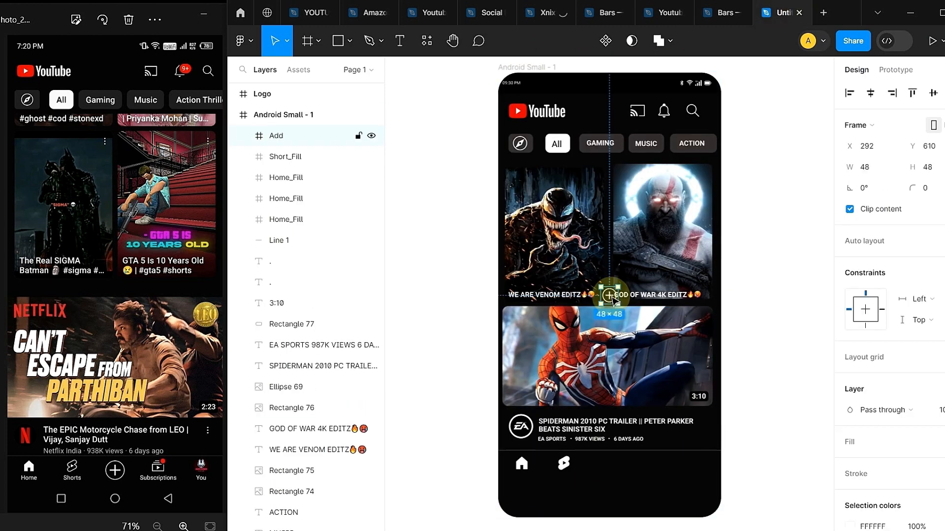
{"action": "left_click_drag", "start_coordinate": [609, 295], "coordinate": [602, 463]}
Enlarge the home icon's frame in the navigation bar to about 60 × 77
{"action": "left_click", "coordinate": [523, 465]}
{"action": "left_click_drag", "start_coordinate": [530, 472], "coordinate": [544, 479]}
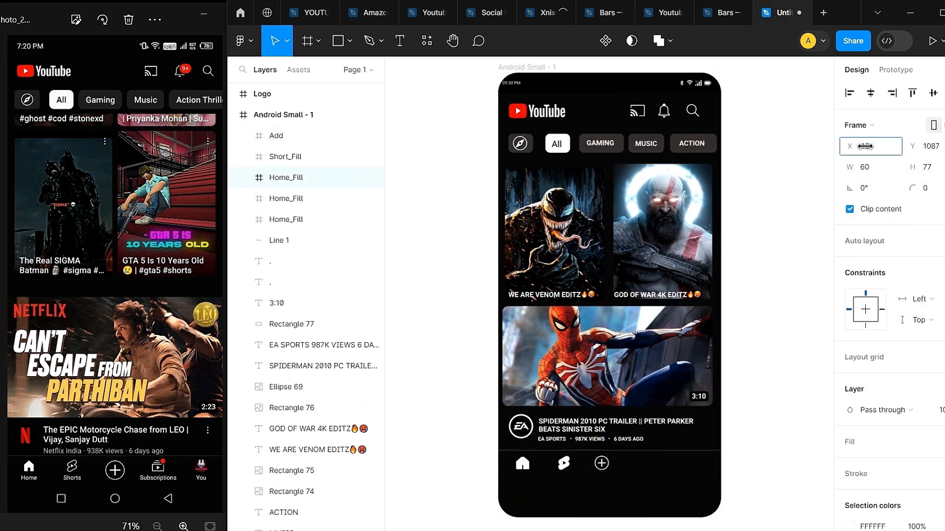
{"action": "left_click", "coordinate": [696, 473]}
{"action": "left_click", "coordinate": [598, 470]}
{"action": "left_click", "coordinate": [685, 477]}
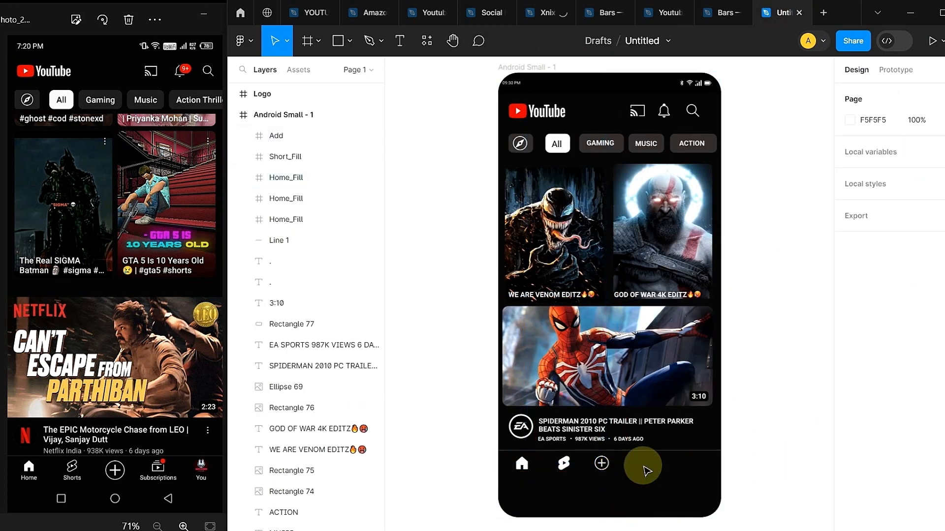
Copy the Subscriptions_Fill icon from the Youtube icon file and place it in the navigation bar, after the plus icon
{"action": "left_click", "coordinate": [665, 12]}
{"action": "left_click", "coordinate": [511, 404]}
{"action": "left_click", "coordinate": [692, 355]}
{"action": "key", "text": "ctrl+c"}
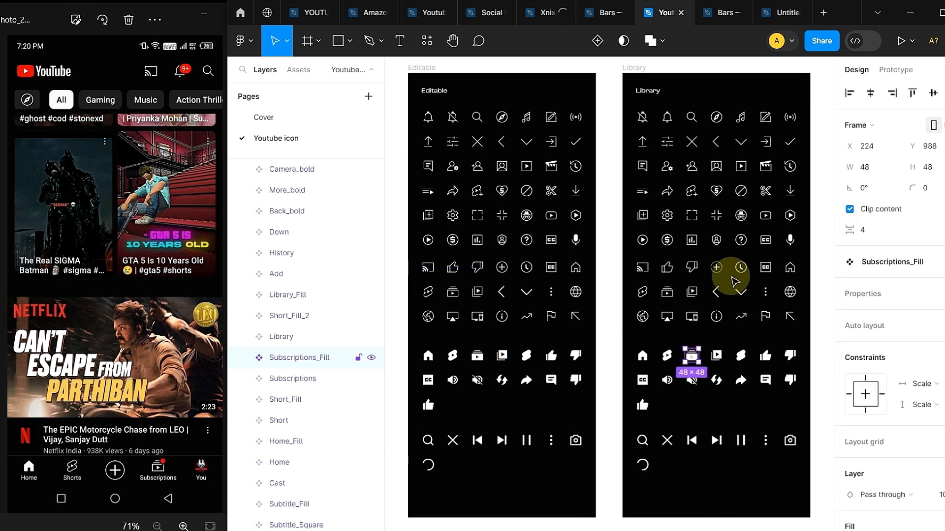
{"action": "left_click", "coordinate": [779, 12]}
{"action": "key", "text": "ctrl+v"}
{"action": "mouse_move", "coordinate": [610, 295]}
{"action": "left_mouse_down"}
{"action": "mouse_move", "coordinate": [642, 460]}
{"action": "mouse_move", "coordinate": [715, 480]}
{"action": "mouse_move", "coordinate": [708, 465]}
{"action": "left_mouse_up"}
{"action": "left_click", "coordinate": [766, 470]}
Draw a circle about 52 × 52 at the end of the navigation bar and fill it with a profile image
{"action": "left_click", "coordinate": [349, 40]}
{"action": "left_click", "coordinate": [295, 120]}
{"action": "left_click", "coordinate": [849, 357]}
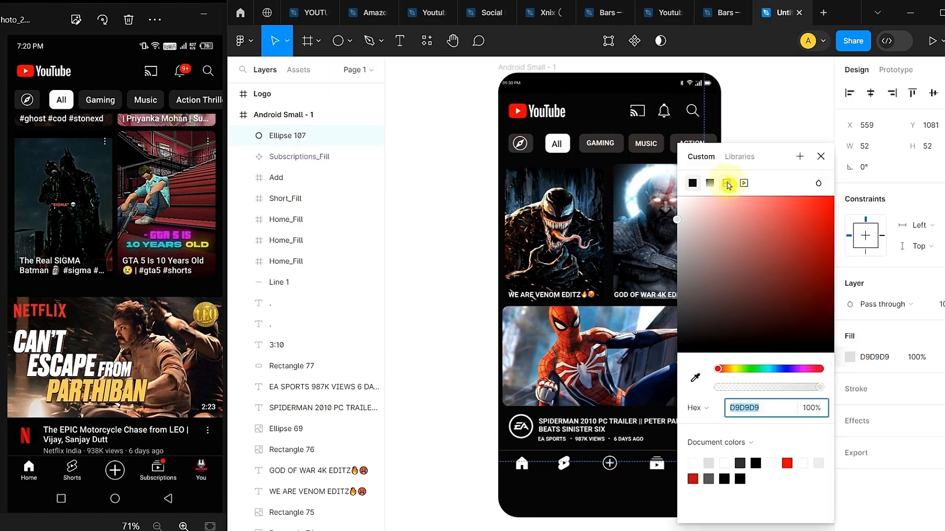
{"action": "left_click", "coordinate": [727, 183]}
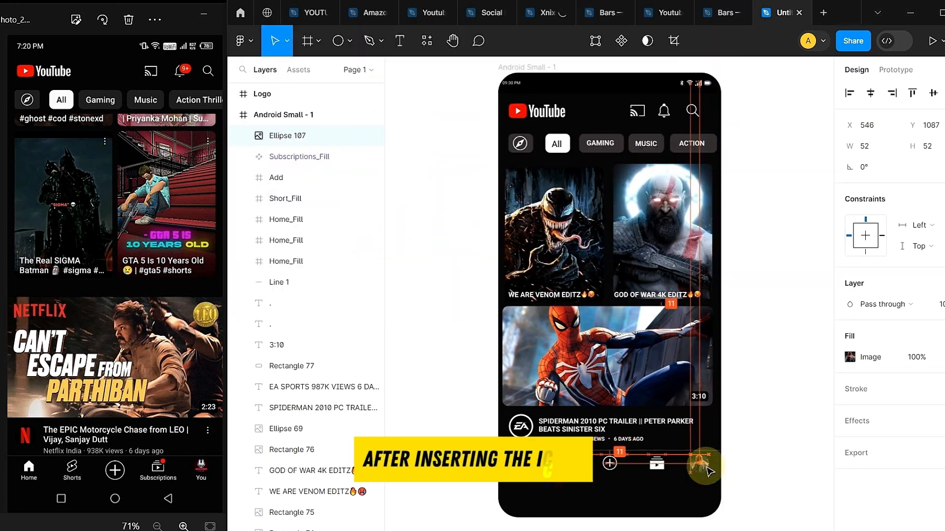
{"action": "left_click_drag", "start_coordinate": [710, 466], "coordinate": [710, 467]}
{"action": "left_click", "coordinate": [758, 472]}
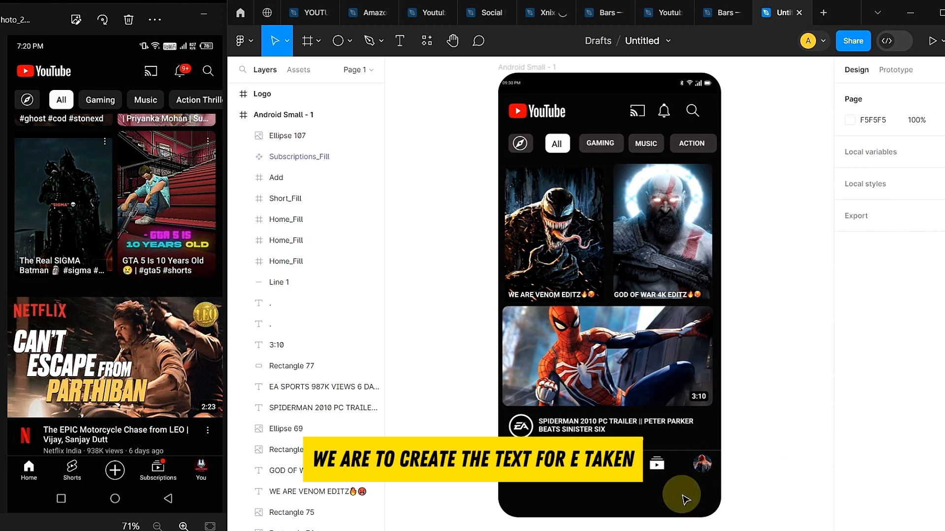
Shorten the Android Small - 1 frame to a height of about 1178, keeping its width
{"action": "left_click", "coordinate": [506, 68]}
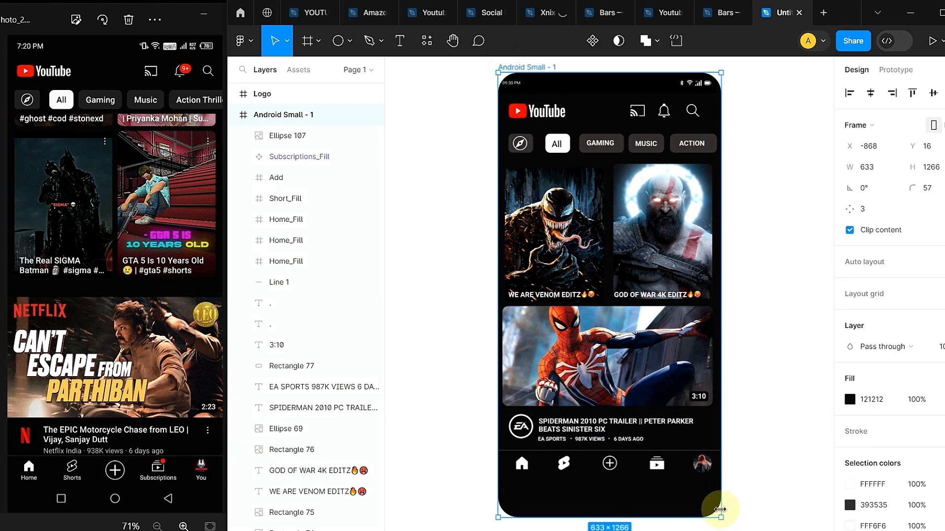
{"action": "left_click_drag", "start_coordinate": [719, 512], "coordinate": [724, 486]}
{"action": "left_click", "coordinate": [768, 475]}
Add the label HOME below the home icon in Inter Bold, size 17
{"action": "key", "text": "t"}
{"action": "left_click", "coordinate": [517, 472]}
{"action": "type", "text": "HOME"}
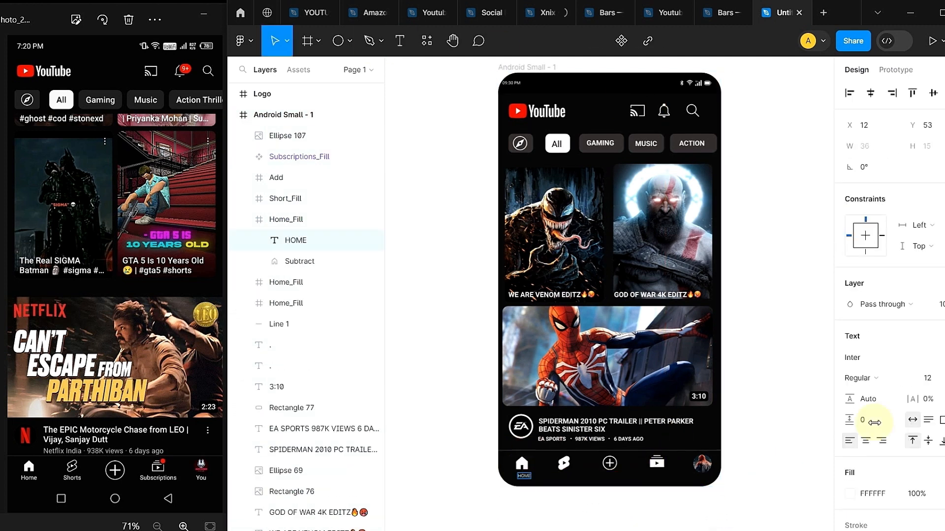
{"action": "left_click", "coordinate": [856, 378]}
{"action": "left_click", "coordinate": [872, 308]}
{"action": "left_click", "coordinate": [927, 378]}
{"action": "type", "text": "17"}
Duplicate the HOME label under the other navigation icons and reword the copies as Shorts, Subscriptions and You
{"action": "left_click_drag", "start_coordinate": [528, 477], "coordinate": [657, 478]}
{"action": "left_click_drag", "start_coordinate": [656, 478], "coordinate": [701, 478], "text": "alt"}
{"action": "double_click", "coordinate": [562, 478]}
{"action": "type", "text": "Shorts"}
{"action": "double_click", "coordinate": [656, 479]}
{"action": "type", "text": "subscriptions"}
{"action": "double_click", "coordinate": [701, 478]}
{"action": "type", "text": "You"}
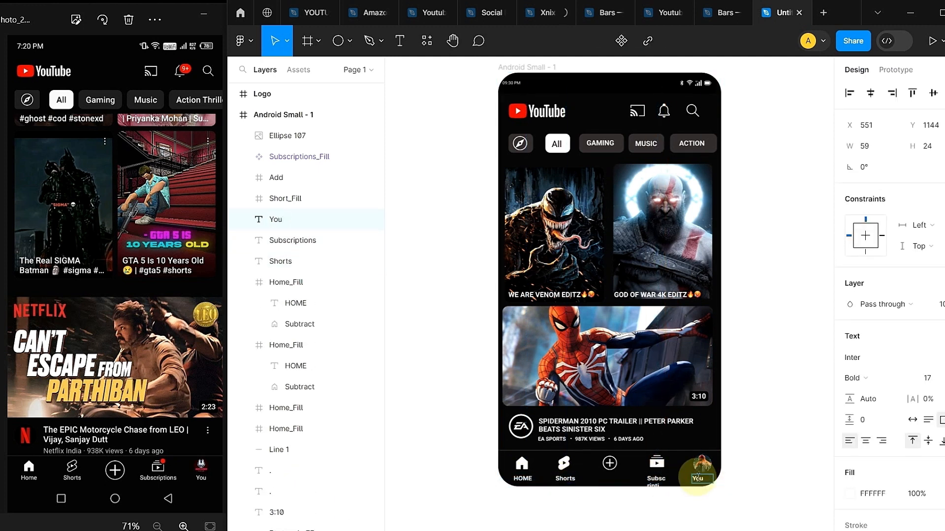
{"action": "left_click", "coordinate": [755, 437]}
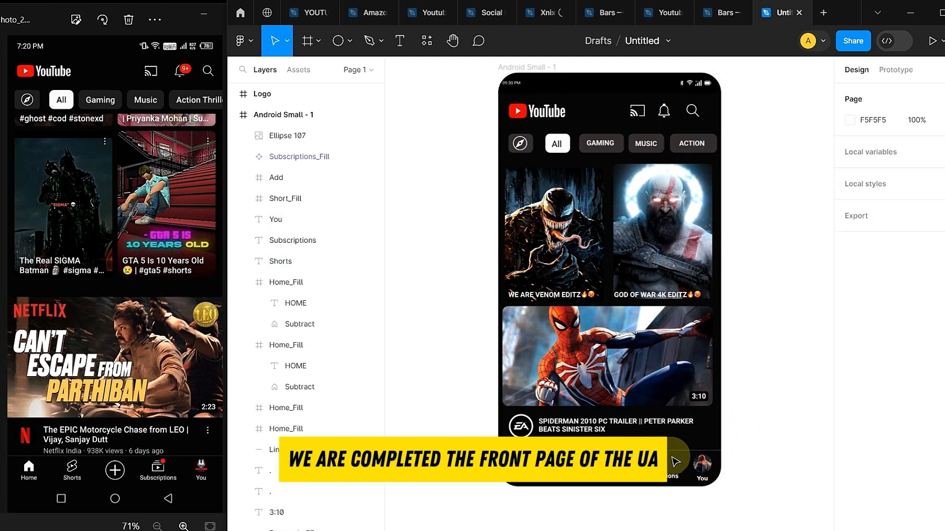
Nudge the Subscriptions icon to sit centered above its label and shift the plus icon slightly to balance the navigation bar
{"action": "left_click", "coordinate": [655, 460]}
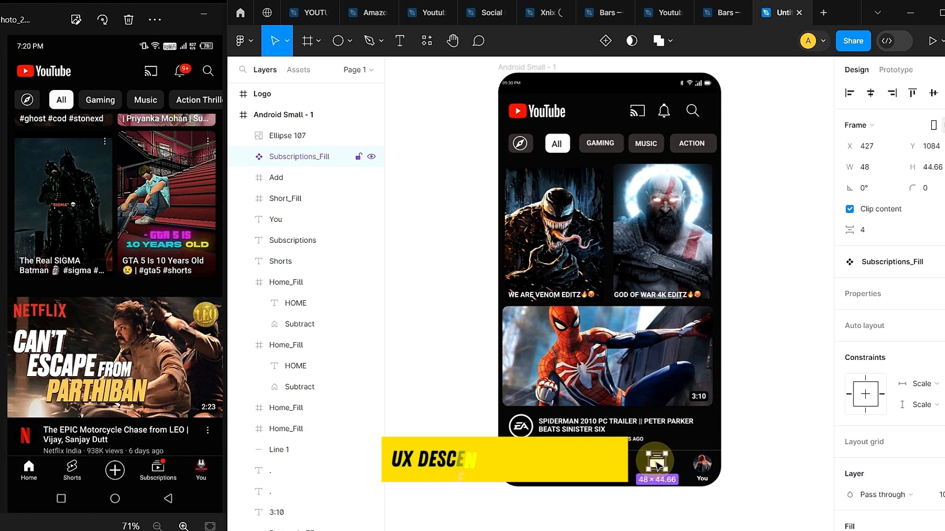
{"action": "left_click_drag", "start_coordinate": [656, 460], "coordinate": [659, 465]}
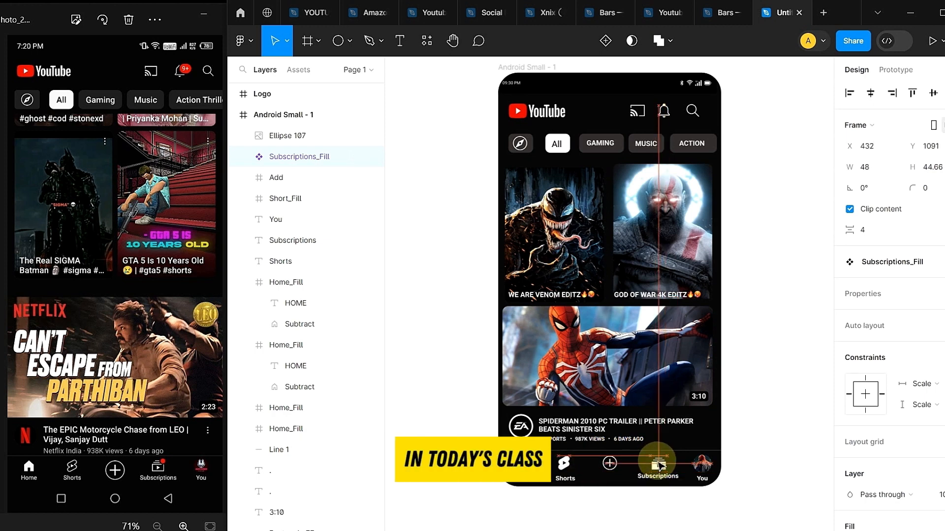
{"action": "left_click", "coordinate": [775, 399]}
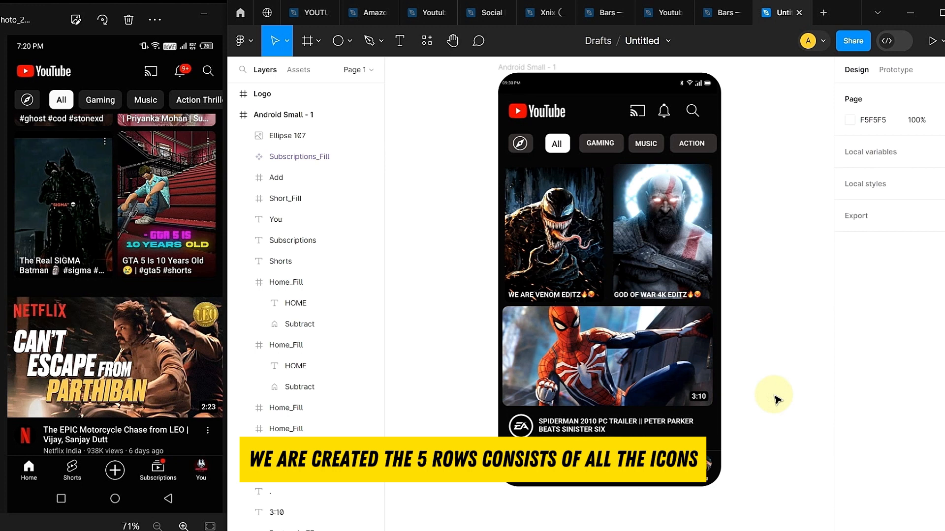
{"action": "left_click_drag", "start_coordinate": [609, 464], "coordinate": [606, 465]}
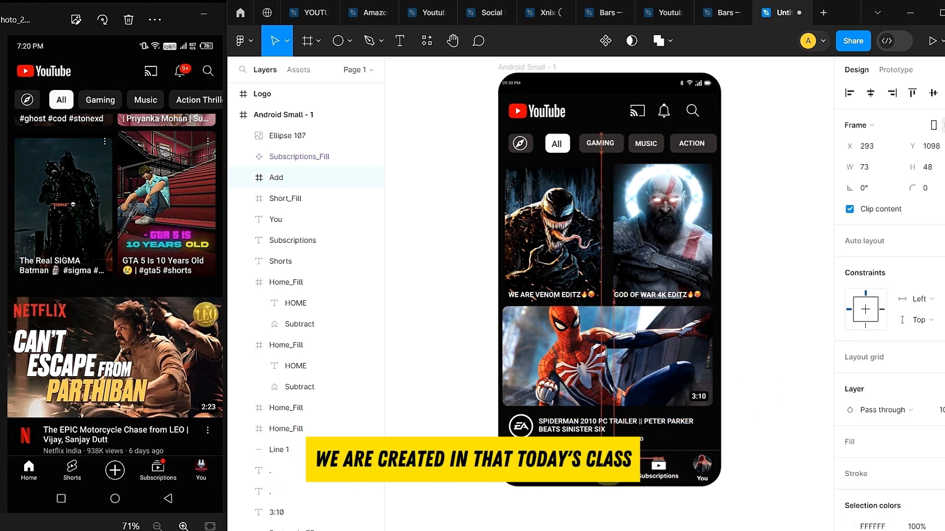
{"action": "left_click", "coordinate": [763, 371]}
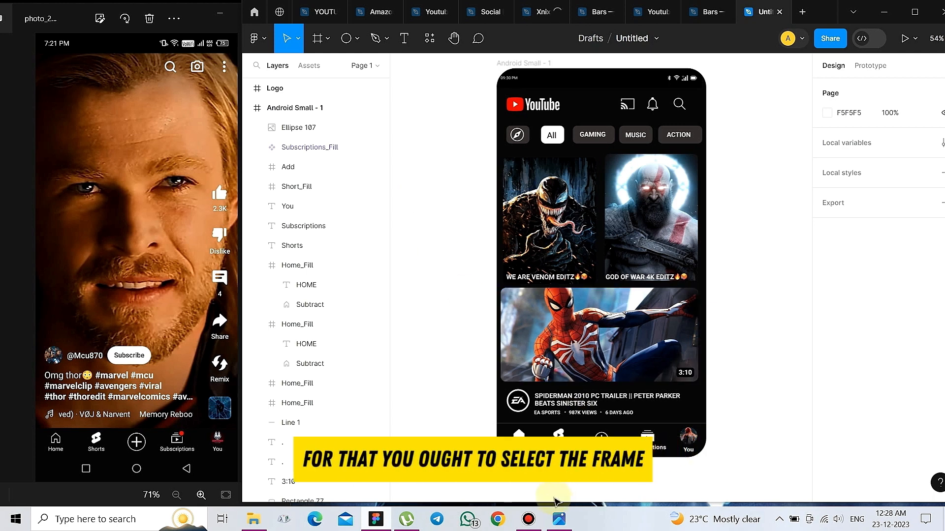
Duplicate the Android Small - 1 frame beside the original as the base for the Shorts page
{"action": "left_click_drag", "start_coordinate": [522, 64], "coordinate": [430, 71]}
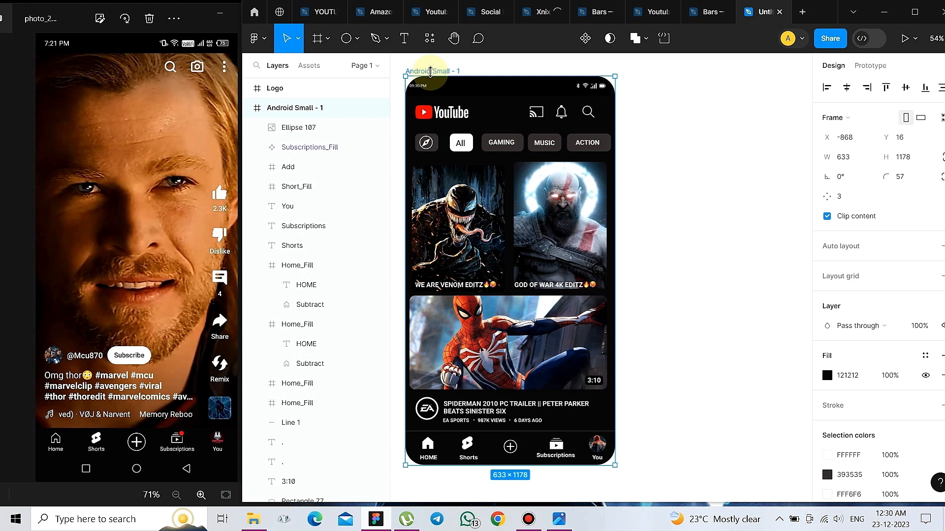
{"action": "key", "text": "ctrl+d"}
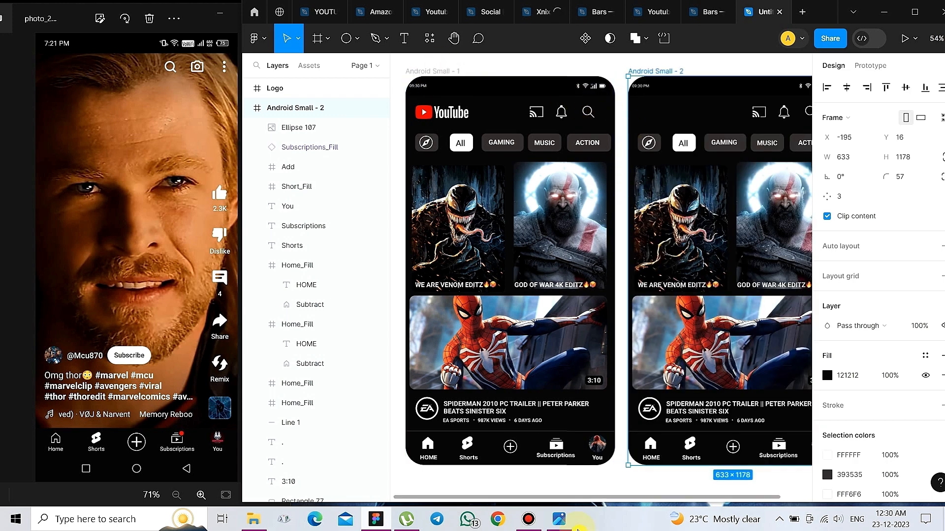
{"action": "left_click_drag", "start_coordinate": [547, 497], "coordinate": [665, 494]}
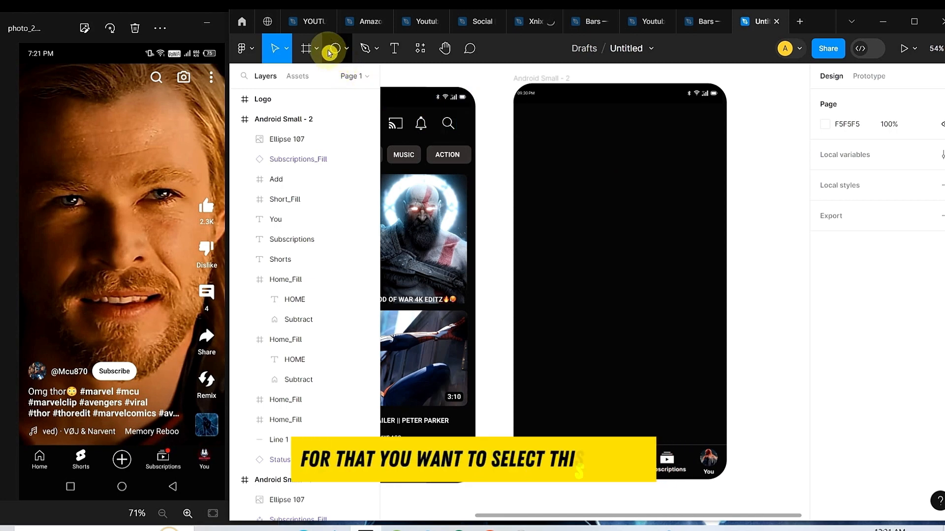
Draw a rectangle about 633 × 1012 in the Android Small - 2 frame, filling the area between status bar and navigation bar
{"action": "left_click", "coordinate": [344, 55]}
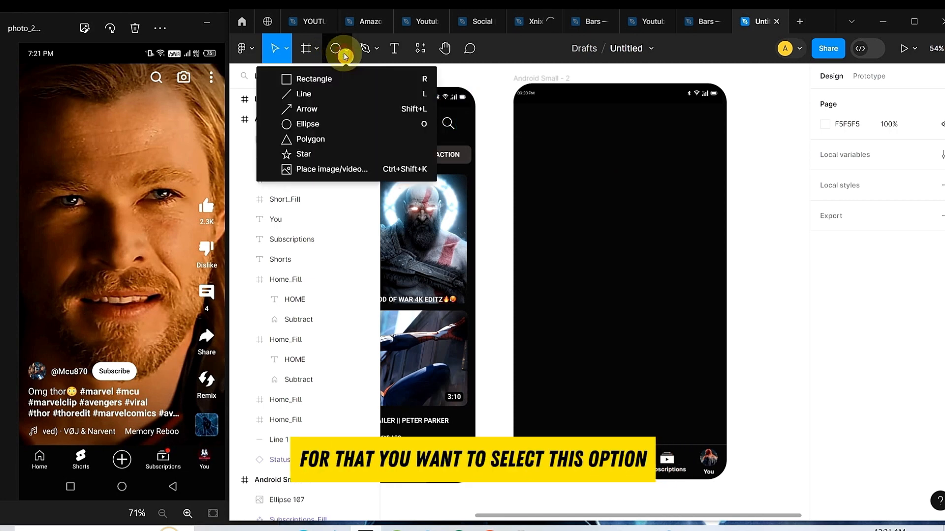
{"action": "left_click", "coordinate": [336, 80]}
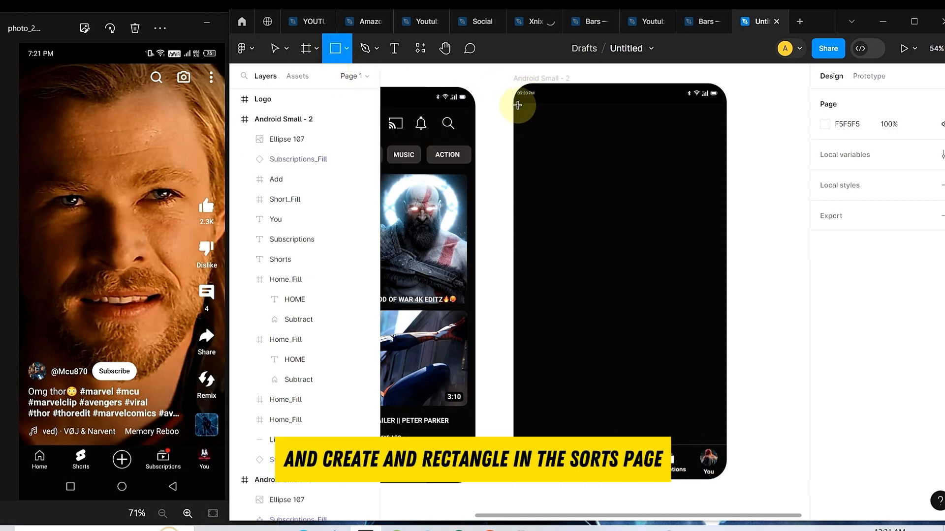
{"action": "mouse_move", "coordinate": [516, 105]}
{"action": "left_mouse_down"}
{"action": "mouse_move", "coordinate": [744, 198]}
{"action": "mouse_move", "coordinate": [728, 321]}
{"action": "mouse_move", "coordinate": [725, 460]}
{"action": "mouse_move", "coordinate": [719, 441]}
{"action": "mouse_move", "coordinate": [728, 447]}
{"action": "left_mouse_up"}
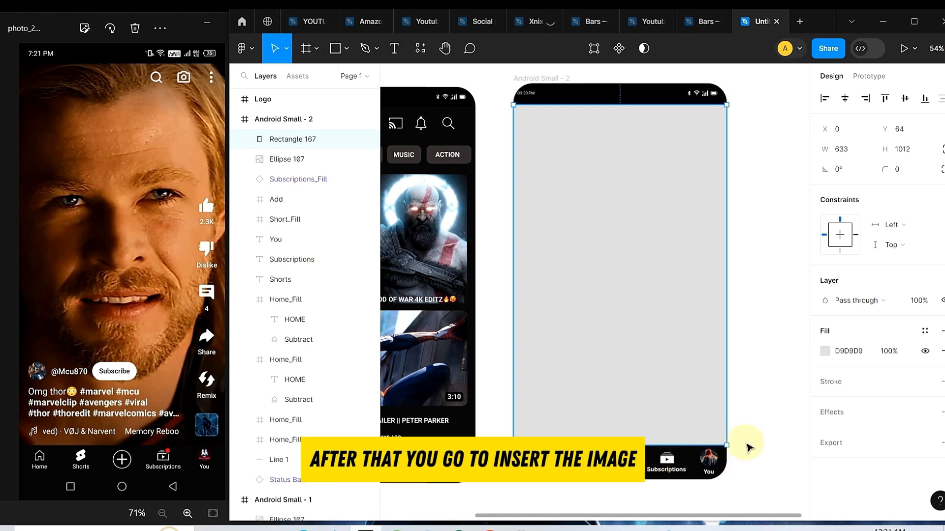
Switch the large rectangle's fill to an image and open the file chooser for its picture
{"action": "left_click", "coordinate": [825, 355]}
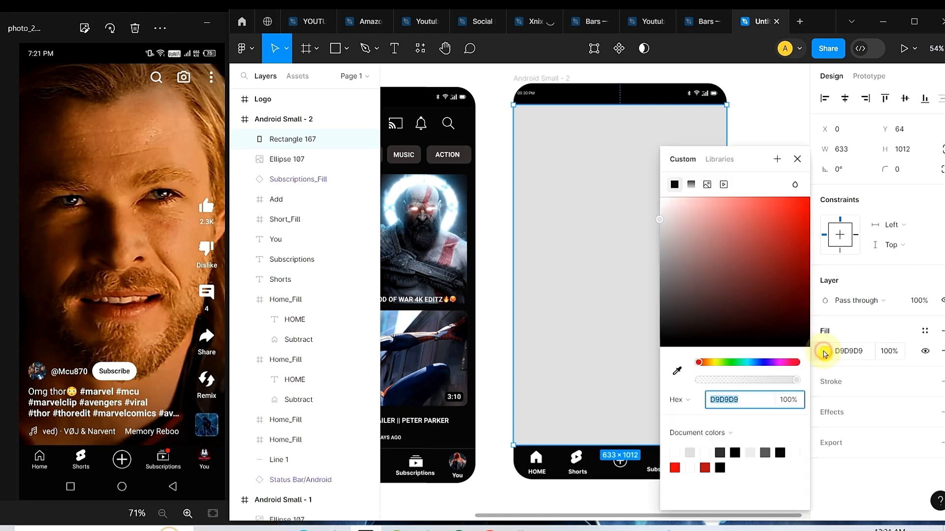
{"action": "left_click", "coordinate": [714, 185]}
{"action": "left_click", "coordinate": [718, 278]}
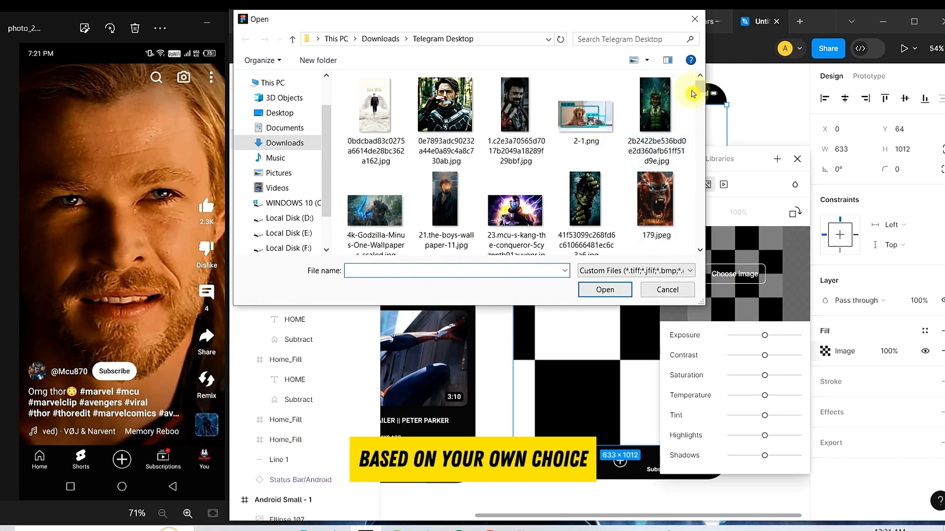
Fill the large rectangle in the Android Small - 2 frame with the image of the hooded, white-cloaked figure holding crescent blades
{"action": "double_click", "coordinate": [652, 110]}
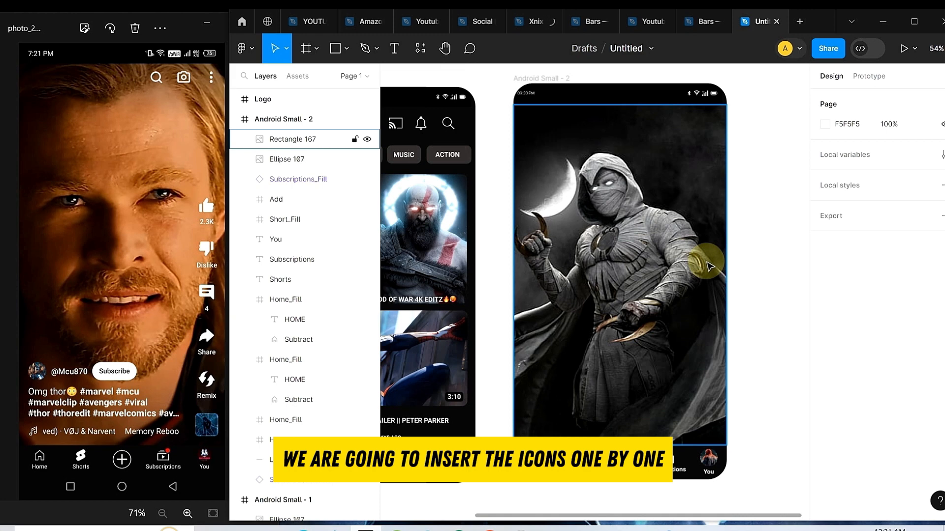
{"action": "key", "text": "Escape"}
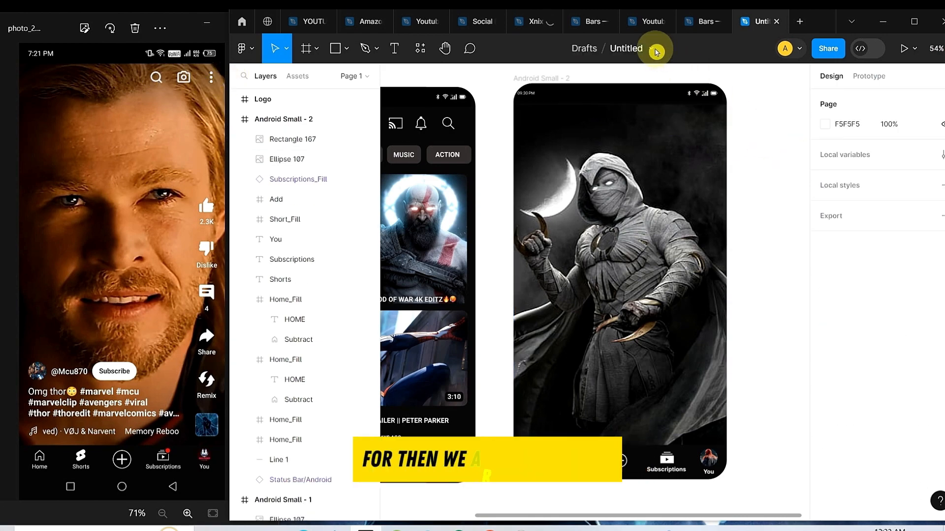
Copy the thin Search icon from the YouTube icon file and place it near the upper edge of Android Small - 2, at about X 424, Y 76
{"action": "left_click", "coordinate": [695, 22]}
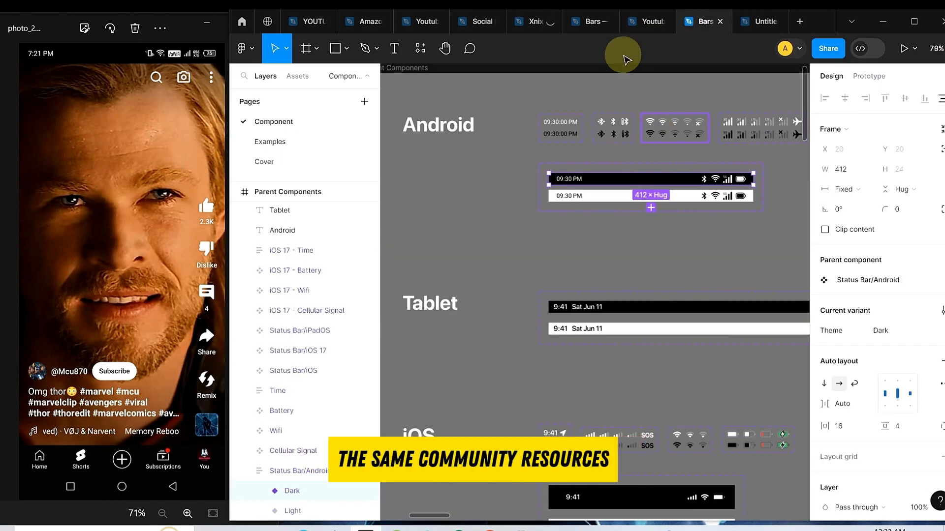
{"action": "left_click", "coordinate": [640, 22]}
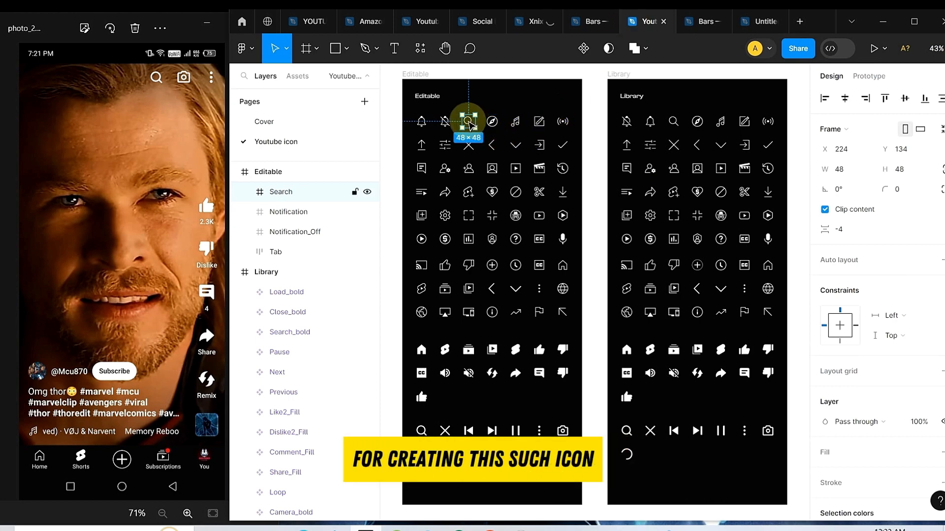
{"action": "key", "text": "ctrl+d"}
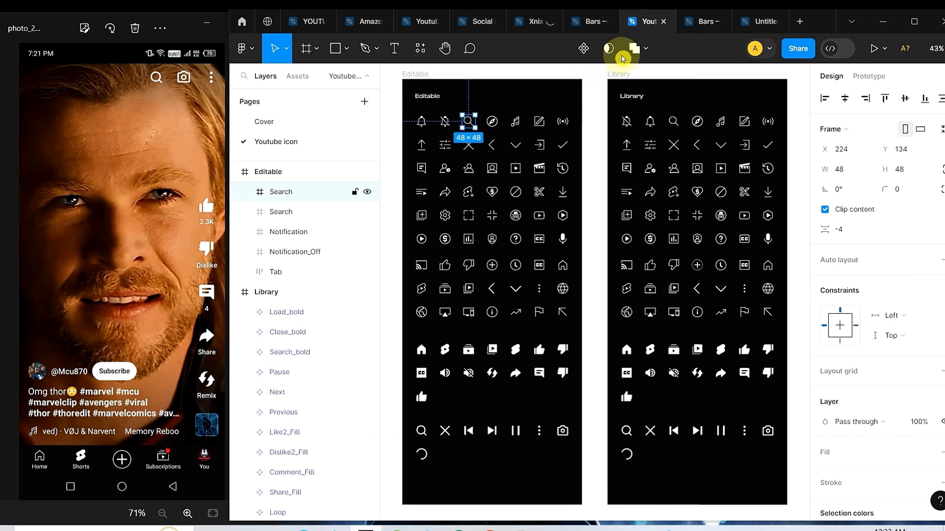
{"action": "left_click", "coordinate": [751, 20]}
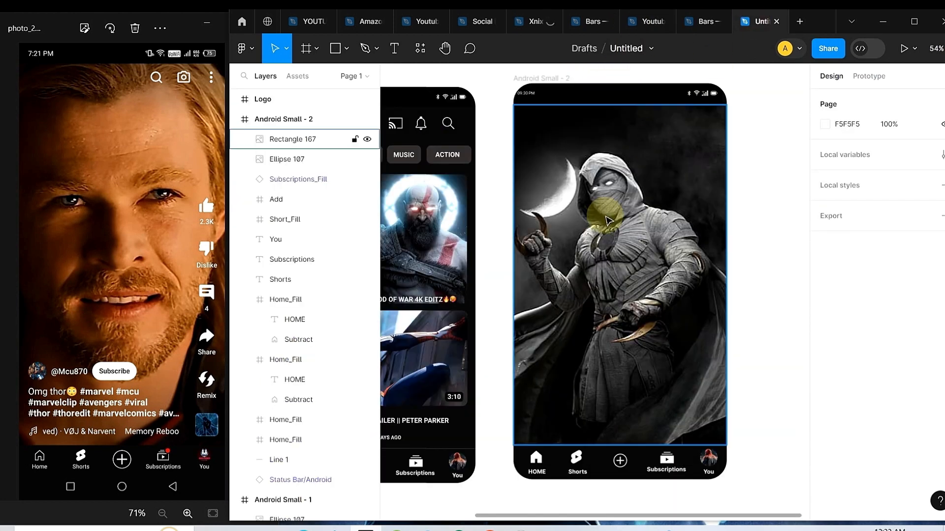
{"action": "key", "text": "ctrl+v"}
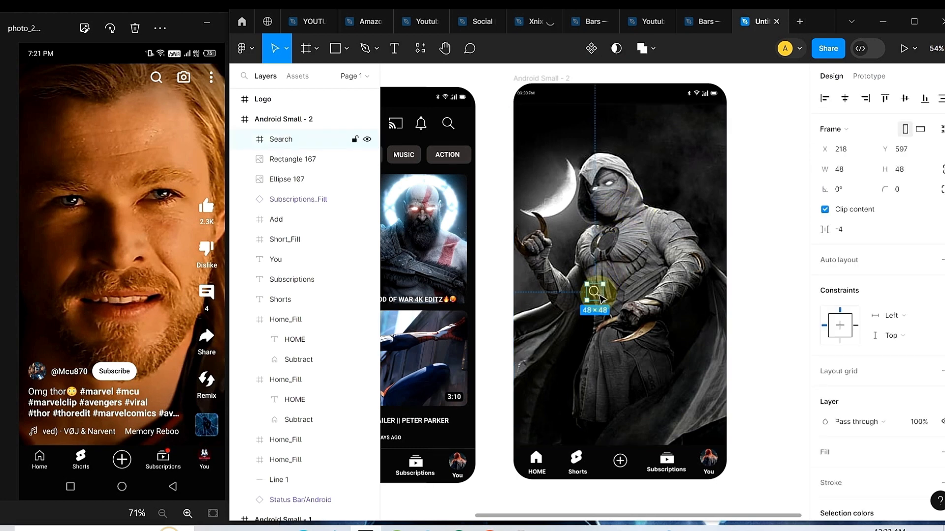
{"action": "left_click_drag", "start_coordinate": [600, 297], "coordinate": [670, 135]}
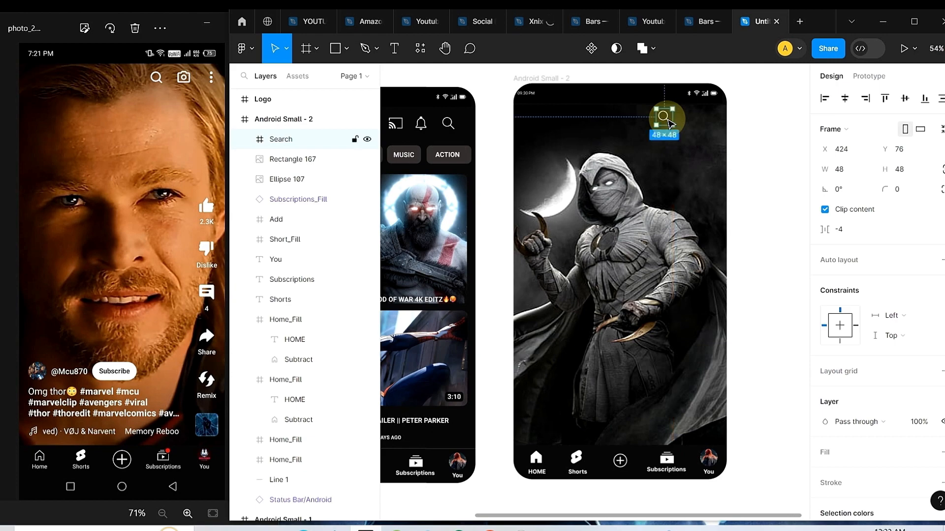
{"action": "key", "text": "Escape"}
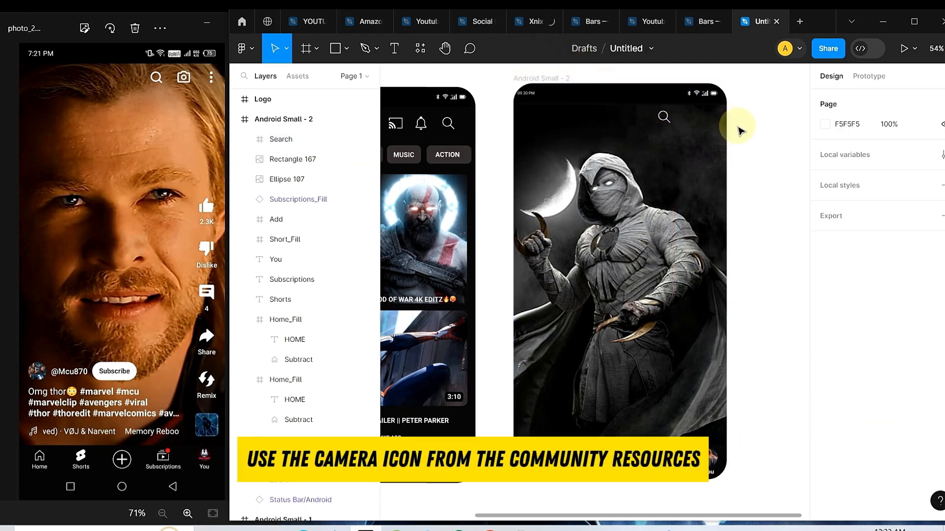
Copy the Camera_bold and More_bold icons from the YouTube icon file and line them up beside the search icon on Android Small - 2
{"action": "left_click", "coordinate": [590, 21]}
{"action": "left_click", "coordinate": [641, 22]}
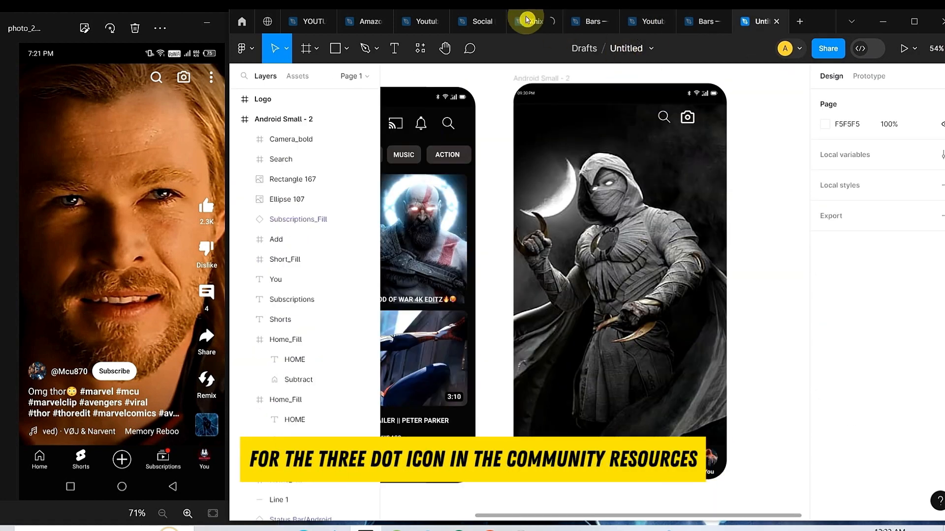
{"action": "left_click", "coordinate": [582, 21]}
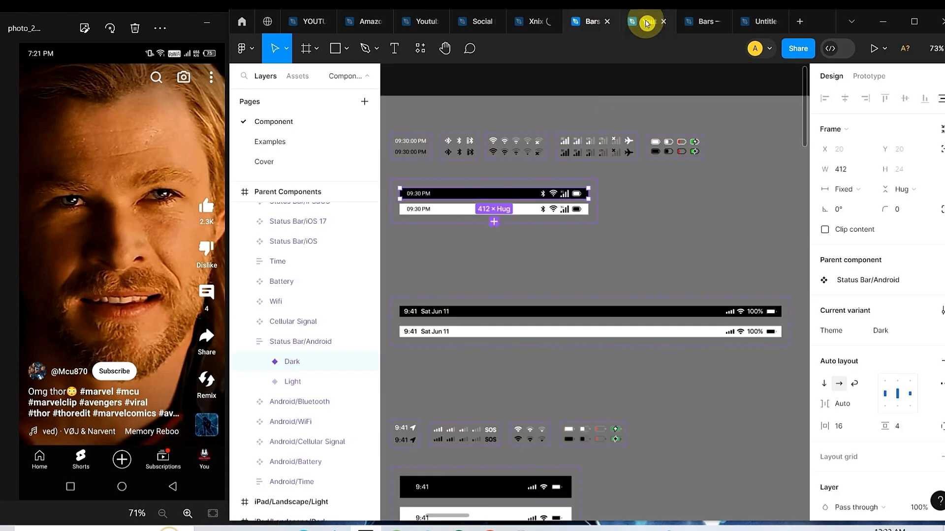
{"action": "left_click", "coordinate": [646, 22]}
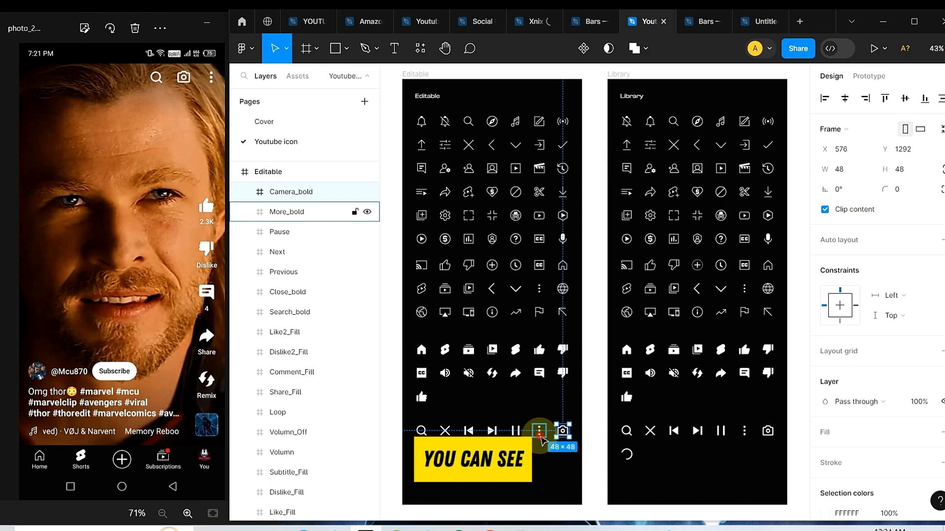
{"action": "left_click", "coordinate": [541, 435]}
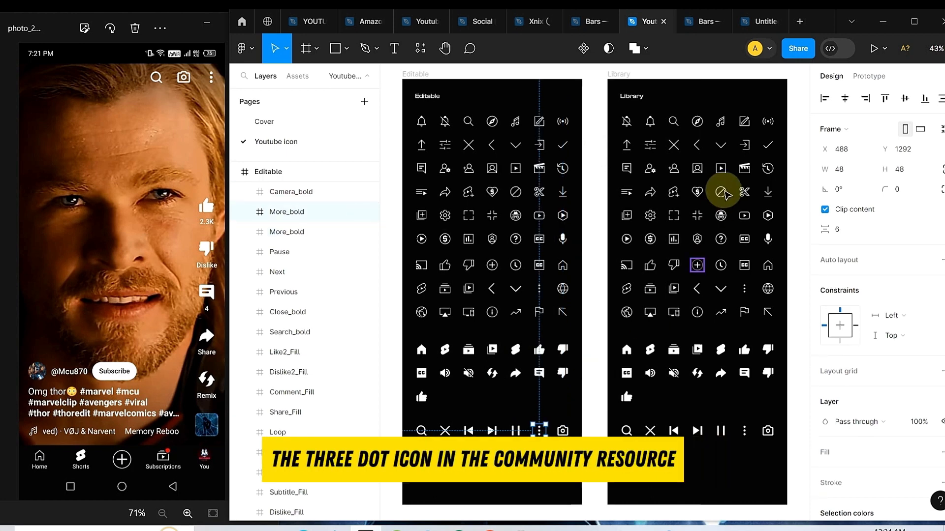
{"action": "left_click", "coordinate": [756, 29]}
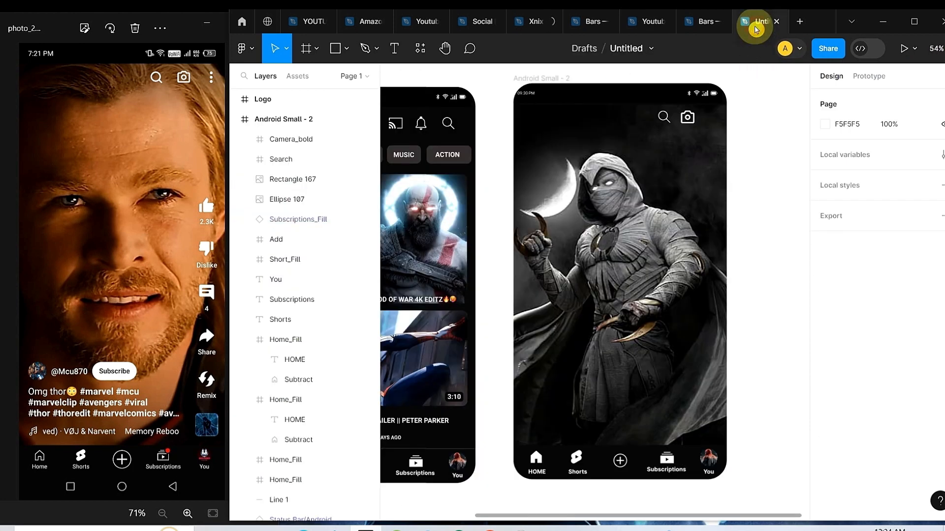
{"action": "left_click", "coordinate": [680, 167]}
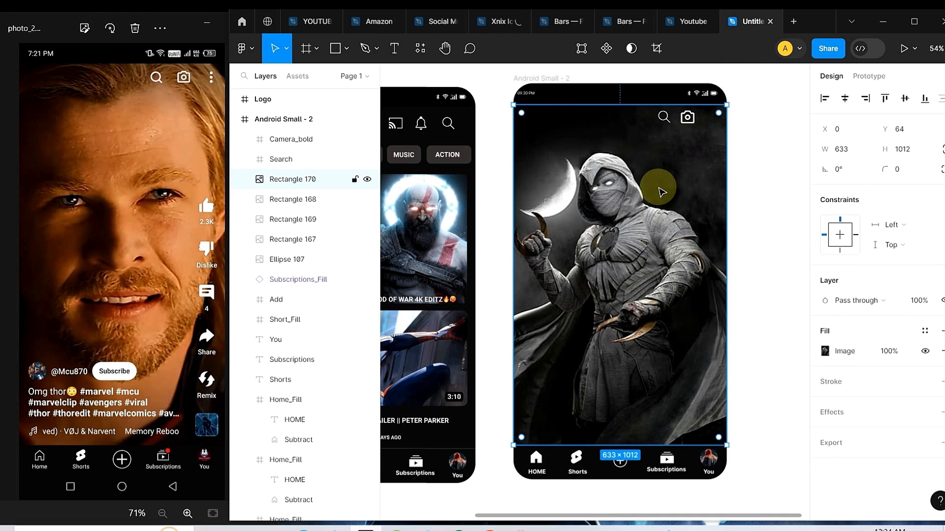
{"action": "key", "text": "ctrl+v"}
{"action": "left_click_drag", "start_coordinate": [686, 282], "coordinate": [719, 131]}
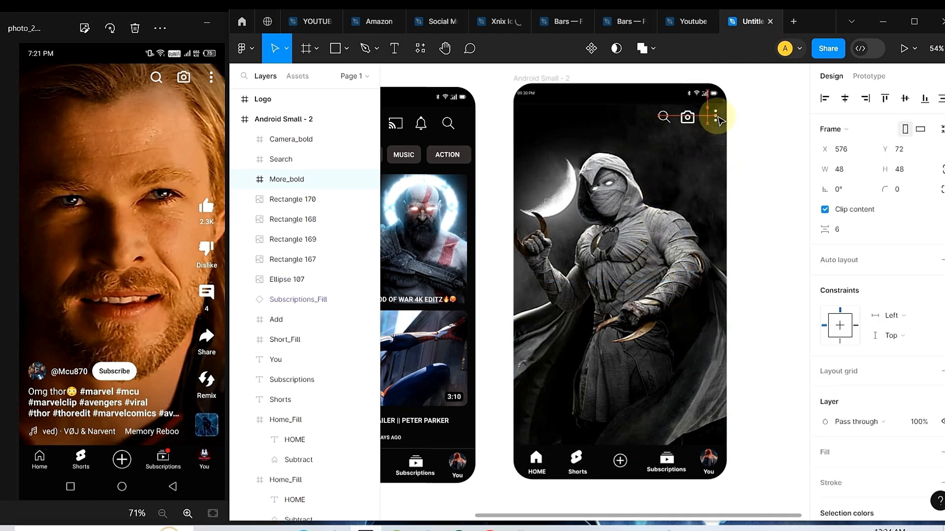
{"action": "left_click_drag", "start_coordinate": [718, 123], "coordinate": [716, 122]}
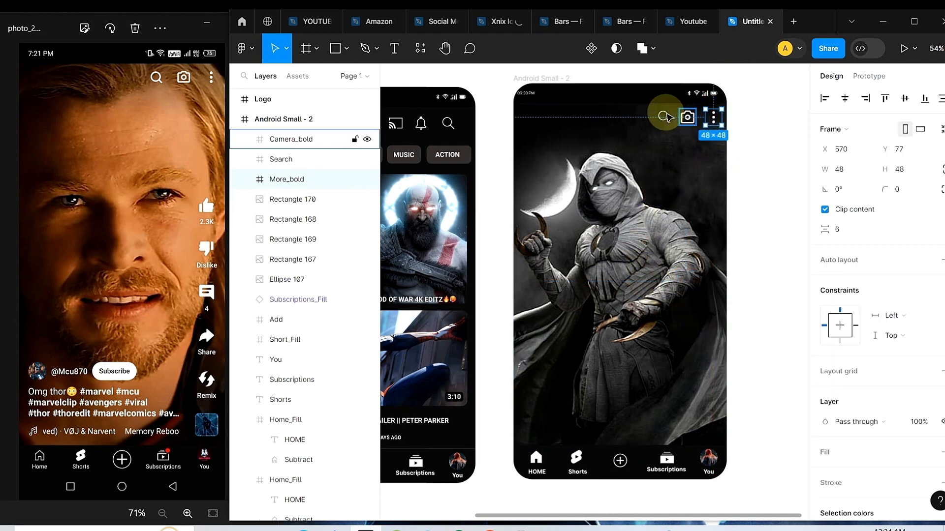
Copy the Search_bold icon from the YouTube icon file into Android Small - 2 and move it clear of the thin search icon
{"action": "left_click", "coordinate": [664, 117]}
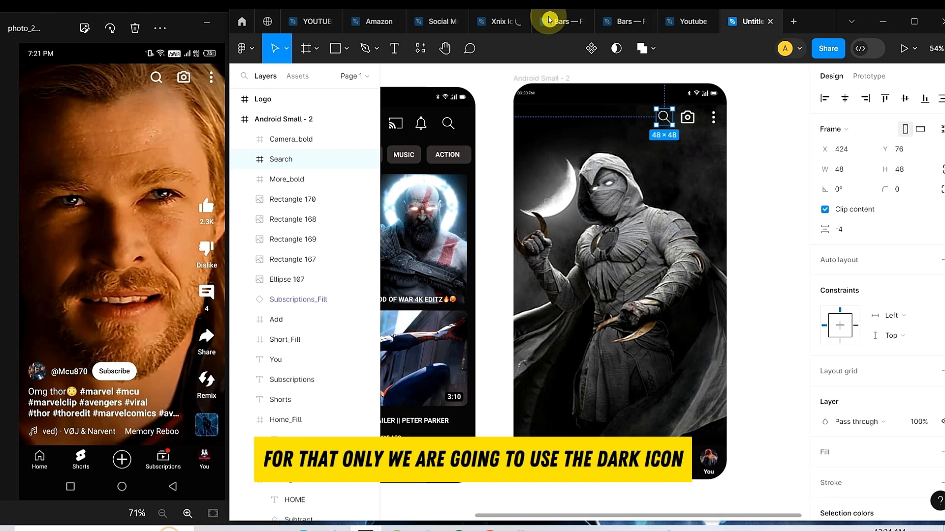
{"action": "left_click", "coordinate": [687, 21]}
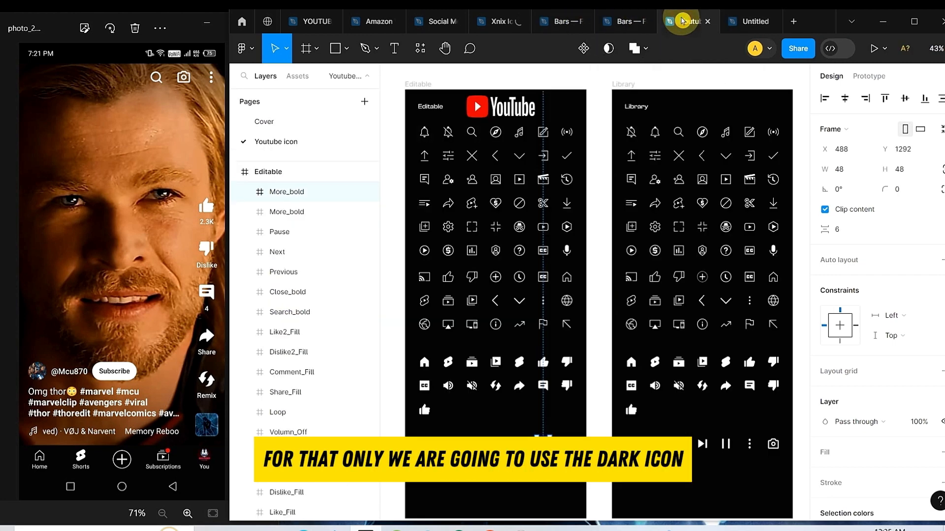
{"action": "left_click_drag", "start_coordinate": [544, 446], "coordinate": [423, 449]}
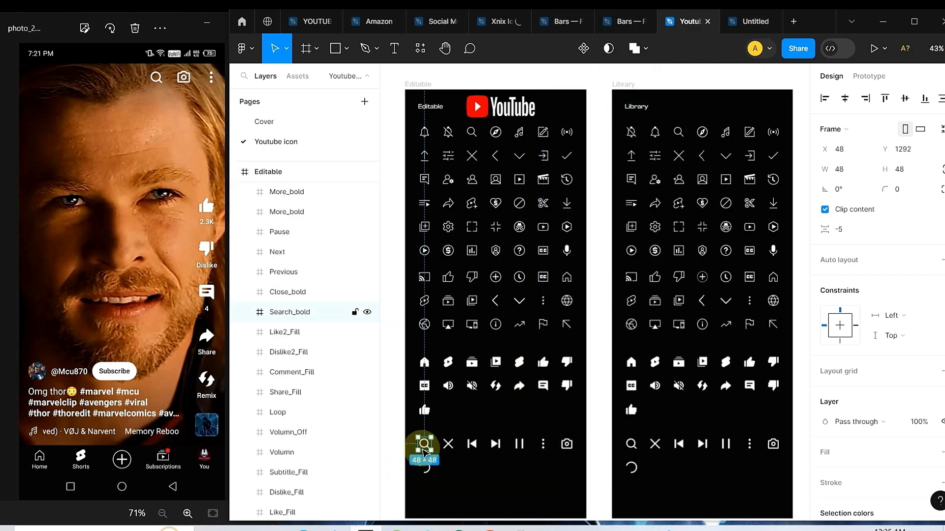
{"action": "left_click", "coordinate": [753, 21]}
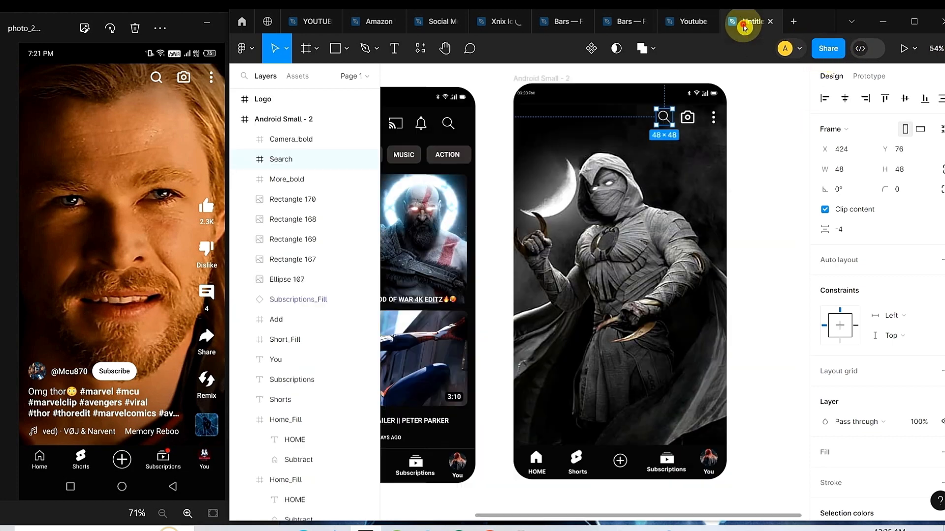
{"action": "double_click", "coordinate": [662, 117]}
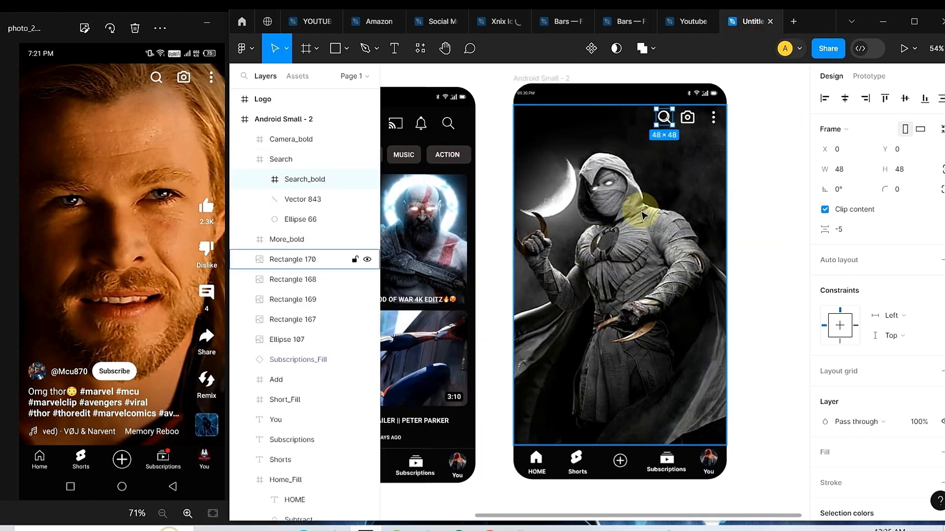
{"action": "left_click_drag", "start_coordinate": [663, 117], "coordinate": [610, 133]}
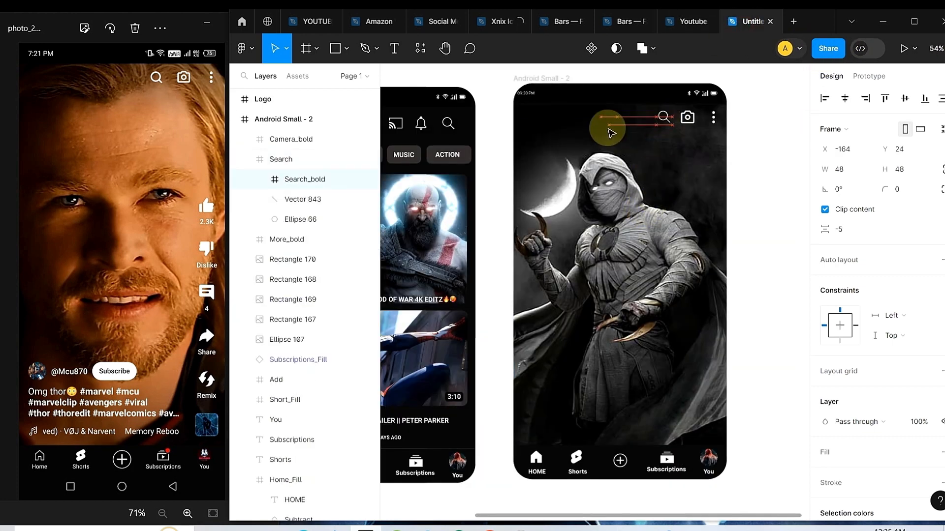
Delete the thin search icon and place Search_bold beside the camera icon at about X 408, Y 76
{"action": "left_click", "coordinate": [660, 118]}
{"action": "key", "text": "Delete"}
{"action": "left_click", "coordinate": [612, 125]}
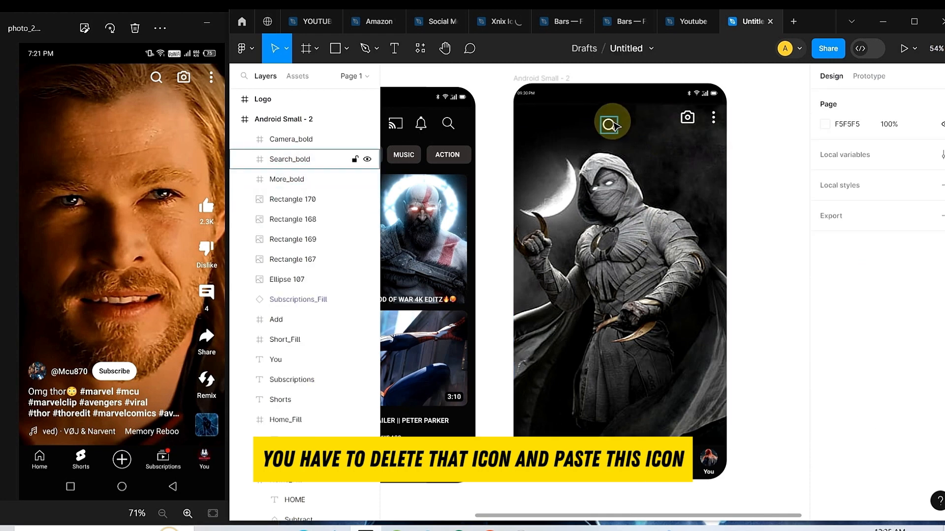
{"action": "left_click_drag", "start_coordinate": [613, 129], "coordinate": [660, 118]}
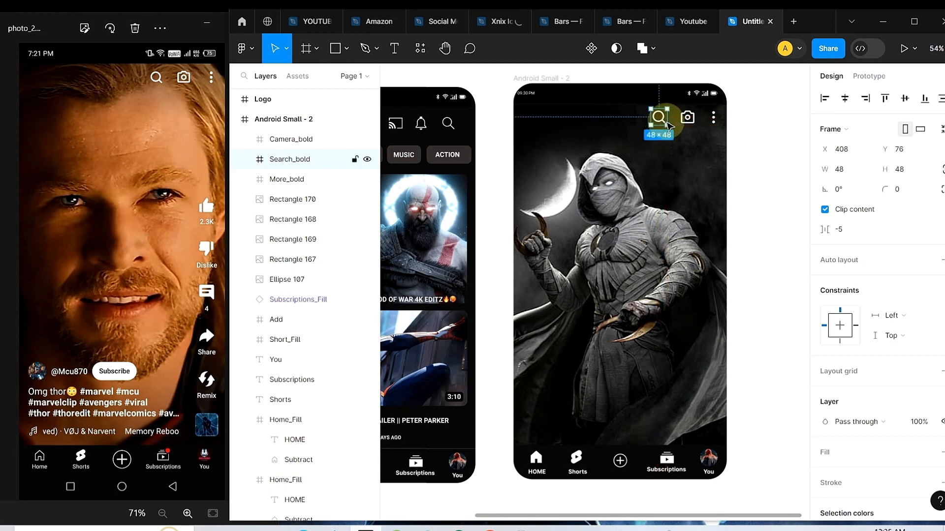
{"action": "left_click", "coordinate": [770, 145]}
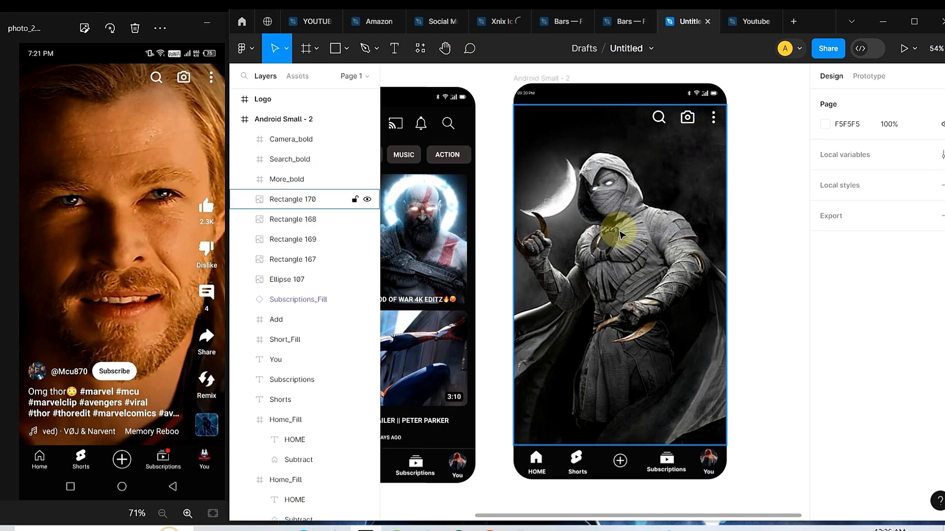
Place the Like2_Fill icon along the Shorts image's right edge and add Dislike2_Fill from the YouTube icon file below it
{"action": "key", "text": "ctrl+v"}
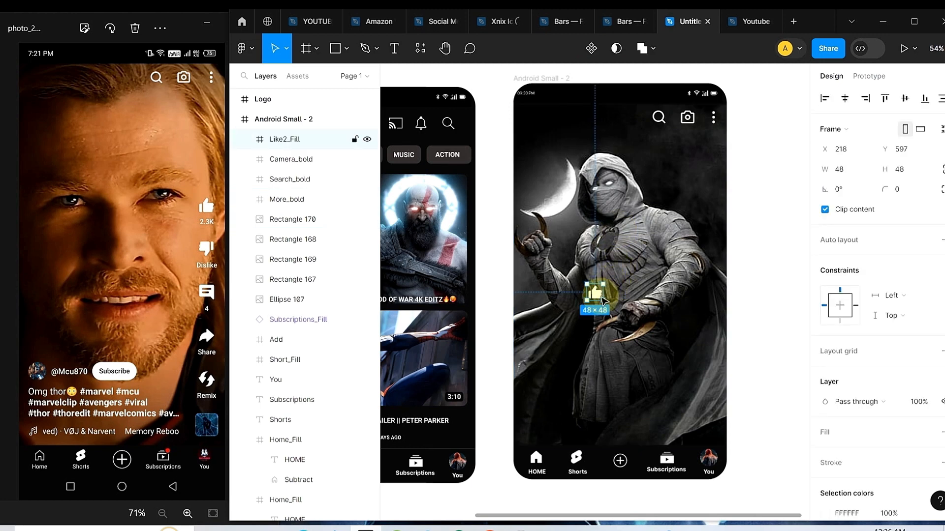
{"action": "left_click_drag", "start_coordinate": [602, 298], "coordinate": [707, 211]}
{"action": "key", "text": "ctrl+Tab"}
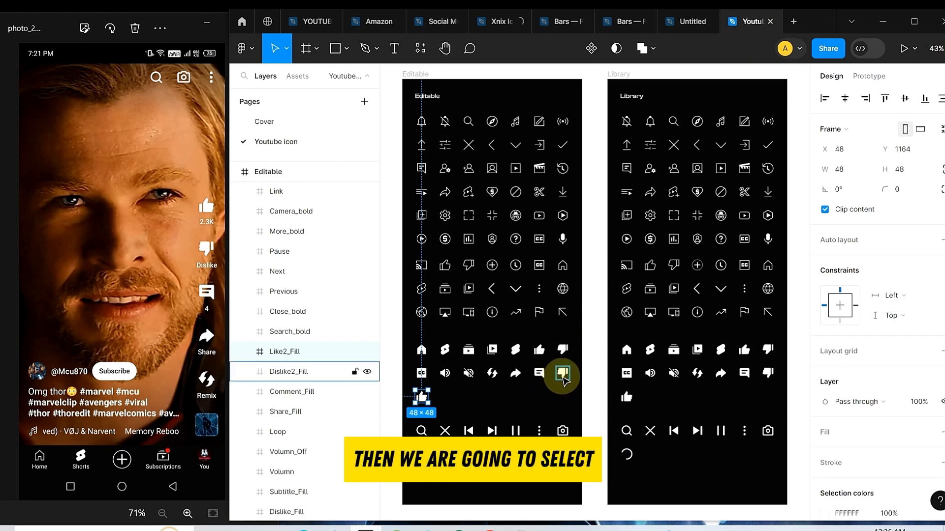
{"action": "left_click", "coordinate": [563, 375]}
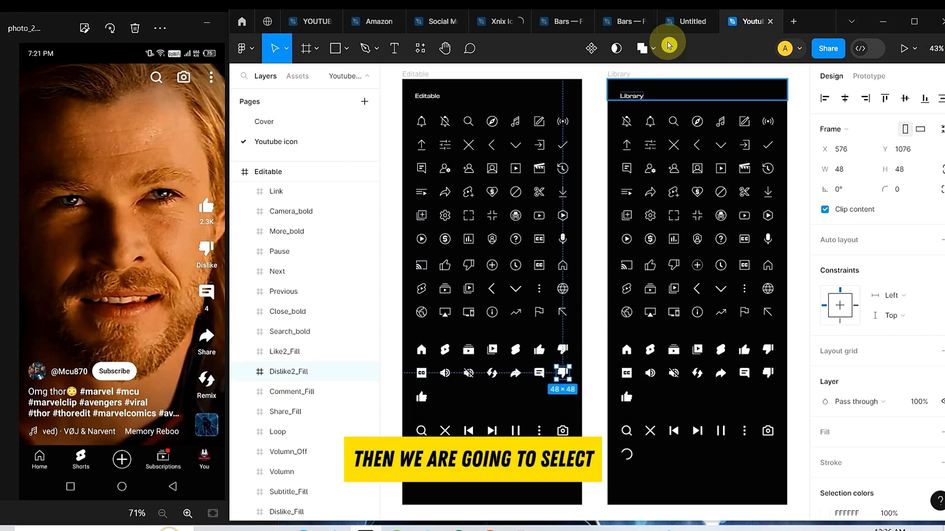
{"action": "left_click", "coordinate": [678, 21]}
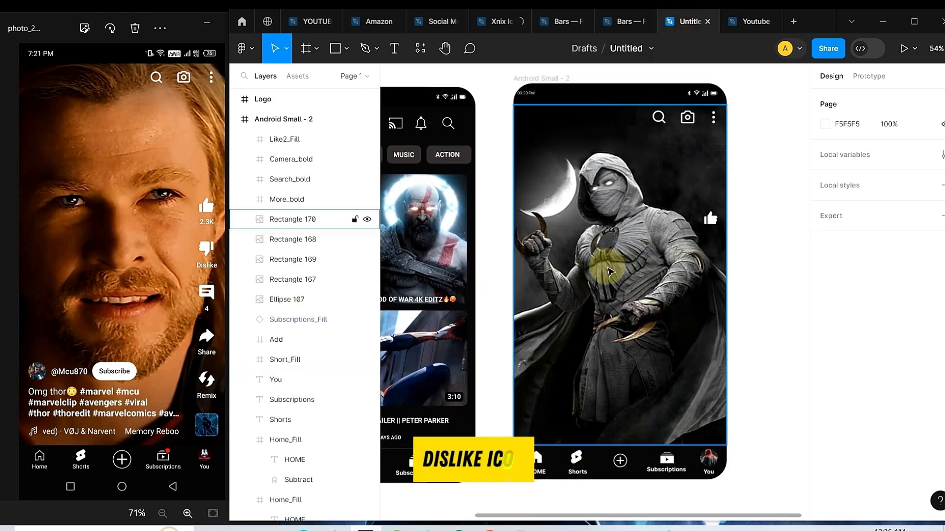
{"action": "key", "text": "ctrl+v"}
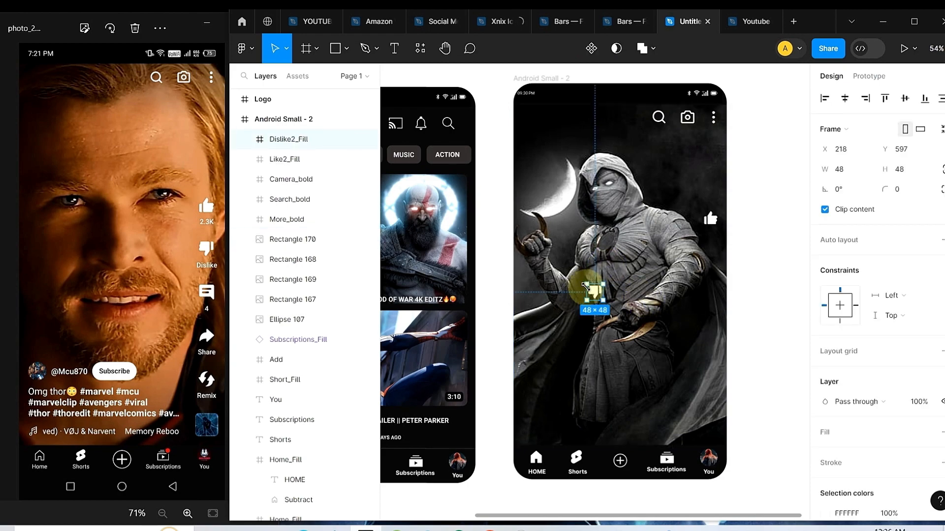
{"action": "left_click_drag", "start_coordinate": [596, 294], "coordinate": [709, 265]}
Add the Comment_Fill, Share_Fill and Loop icons from the YouTube icon file in a column below the dislike icon
{"action": "left_click", "coordinate": [608, 29]}
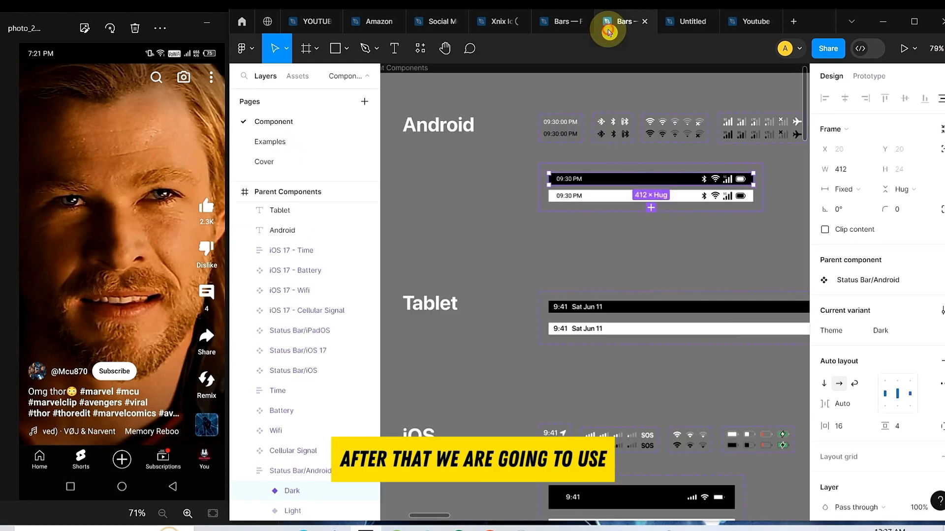
{"action": "left_click", "coordinate": [743, 23]}
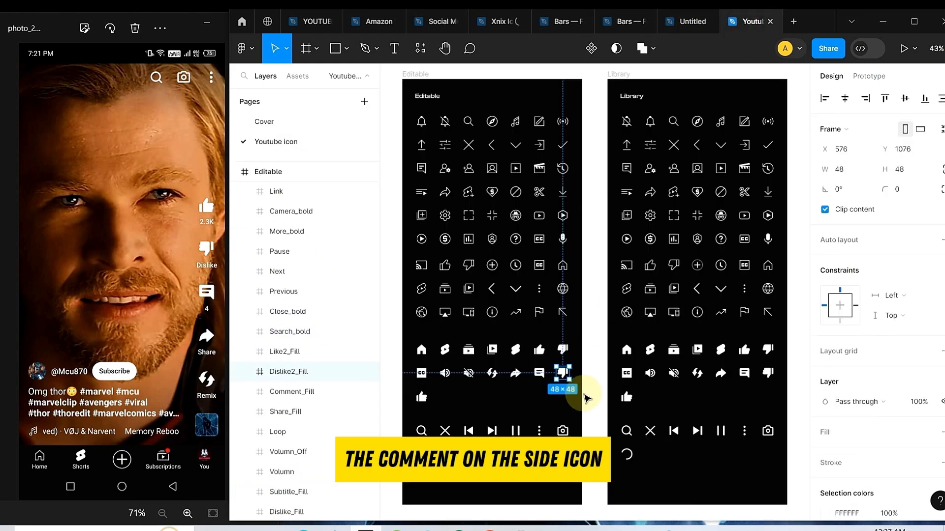
{"action": "left_click", "coordinate": [468, 407]}
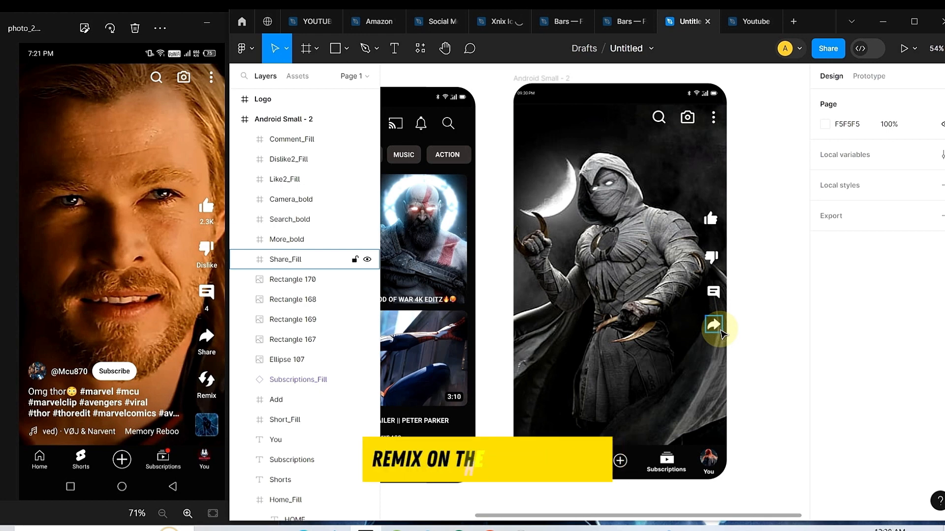
{"action": "left_click_drag", "start_coordinate": [721, 332], "coordinate": [719, 382]}
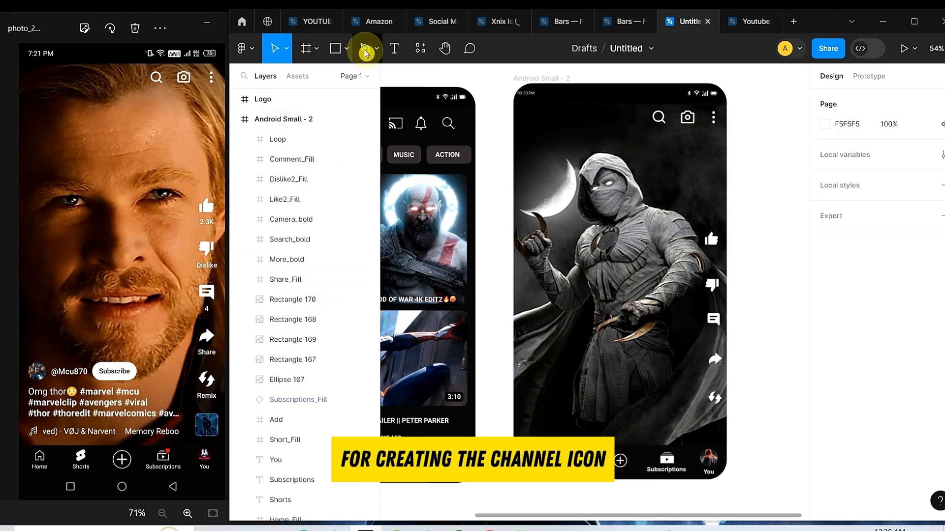
Draw a 60 × 60 square below the Loop icon near the image's bottom-right corner and round its corners to 18
{"action": "left_click", "coordinate": [337, 47]}
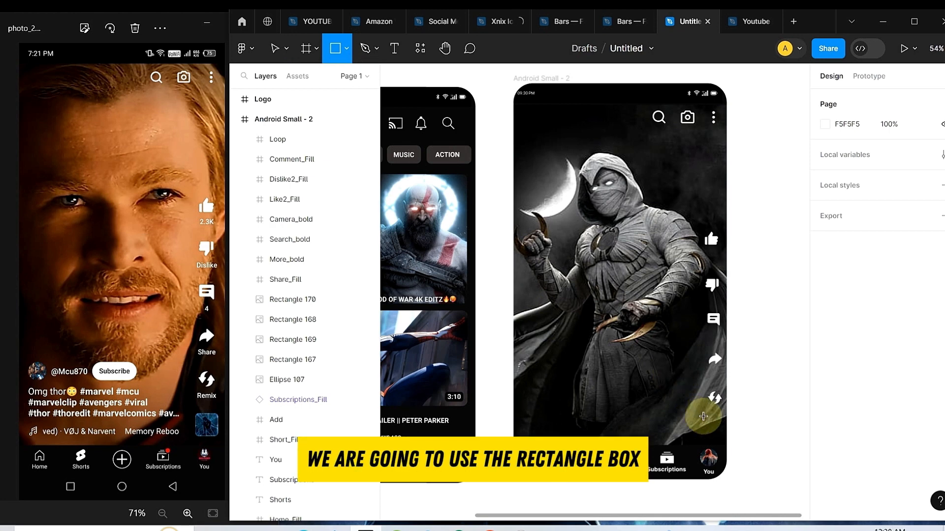
{"action": "left_click_drag", "start_coordinate": [703, 416], "coordinate": [724, 439]}
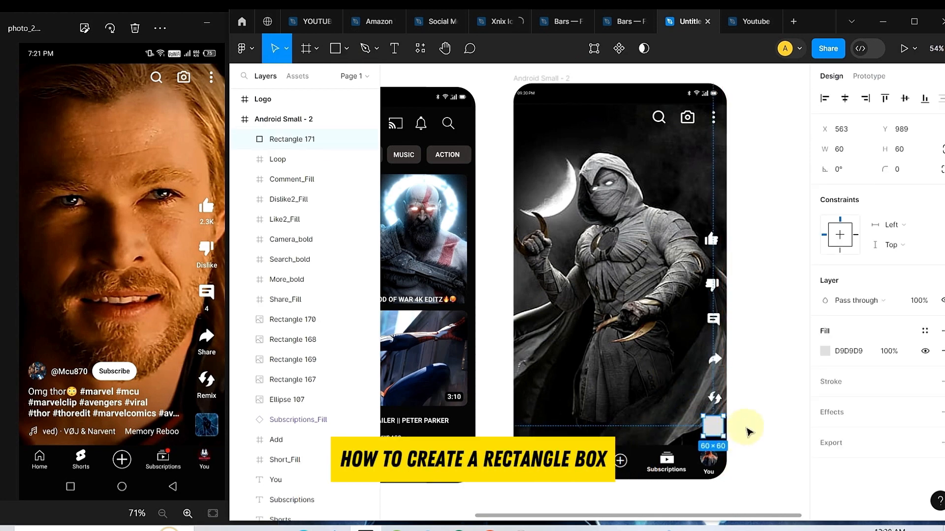
{"action": "left_click", "coordinate": [752, 428]}
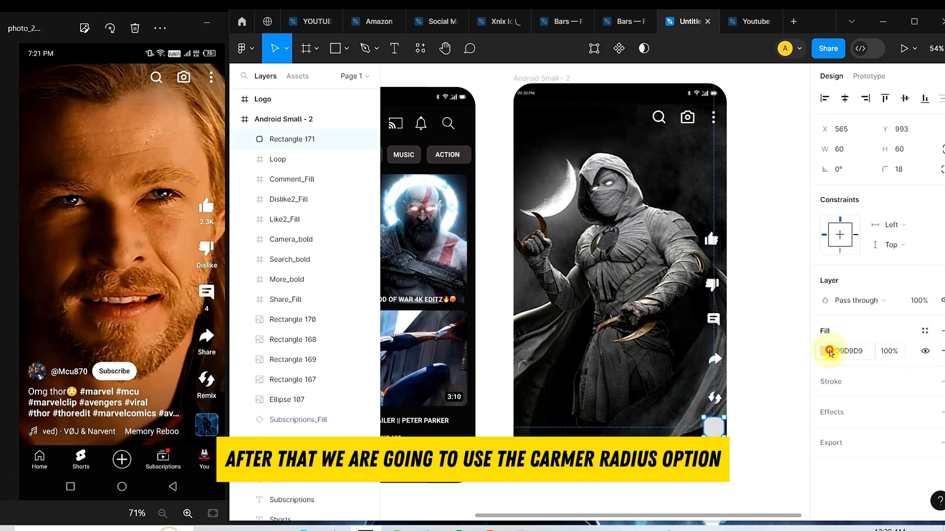
Fill the rounded square below the Loop icon with an image from the Telegram Desktop folder
{"action": "left_click", "coordinate": [830, 352]}
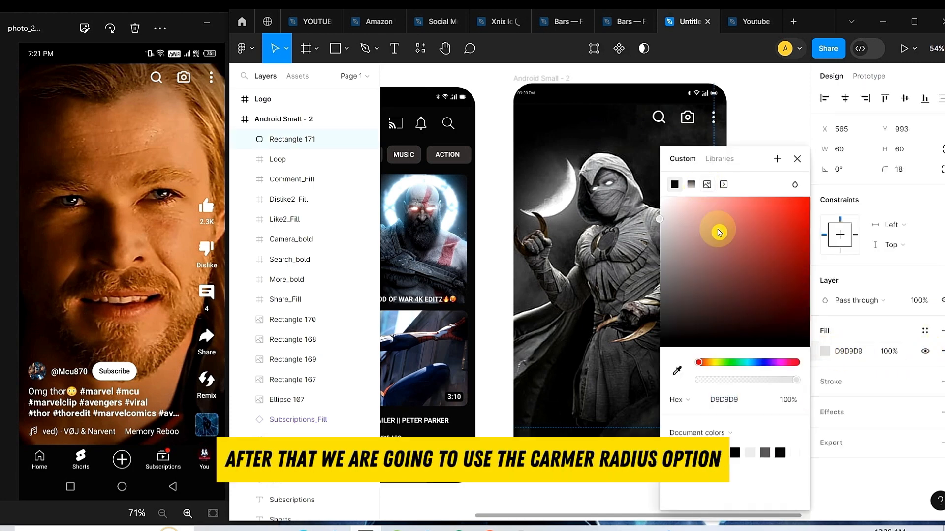
{"action": "left_click", "coordinate": [707, 184]}
{"action": "left_click", "coordinate": [735, 274]}
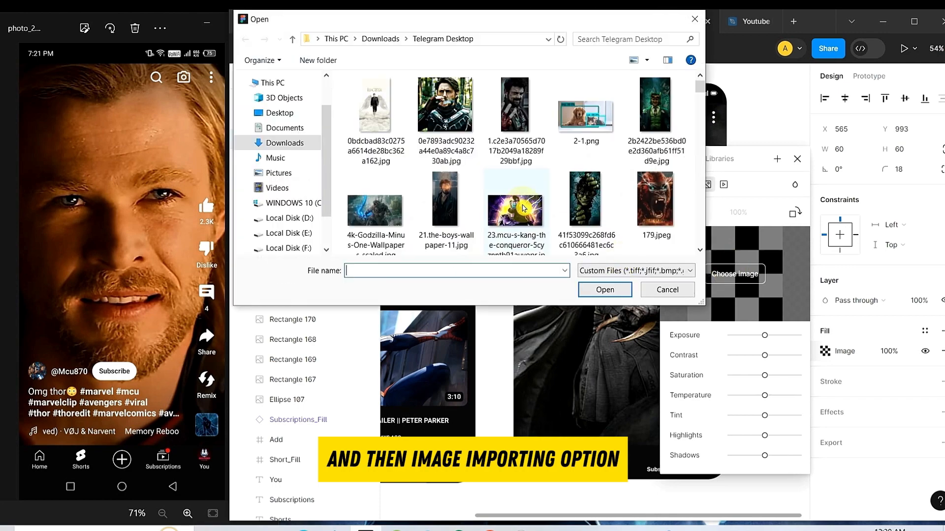
{"action": "left_click", "coordinate": [523, 208]}
{"action": "scroll", "coordinate": [523, 208], "scroll_direction": "down", "scroll_amount": 1}
{"action": "double_click", "coordinate": [573, 176]}
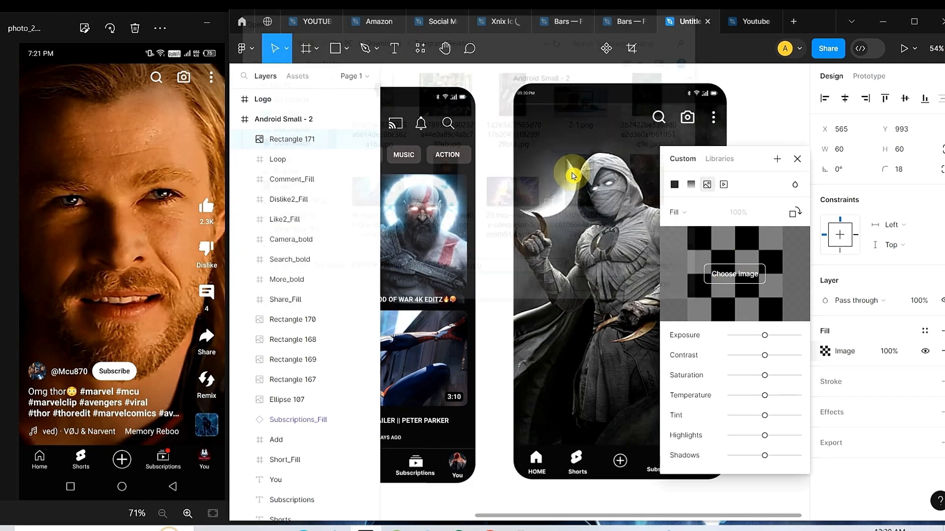
Move Share_Fill down to Y 774 and label the icon column 2.3k under like, dislike and comment, plus Share and Remix
{"action": "left_click", "coordinate": [713, 351]}
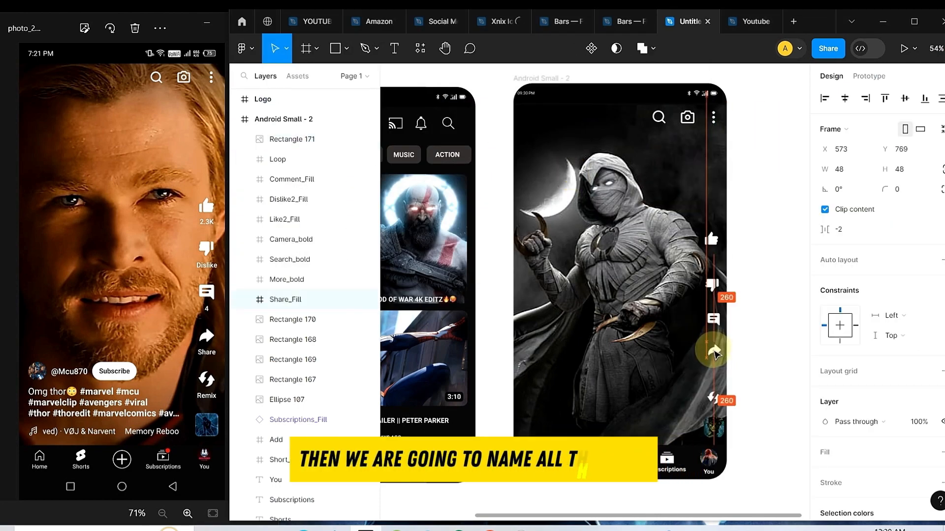
{"action": "left_click_drag", "start_coordinate": [714, 353], "coordinate": [715, 355]}
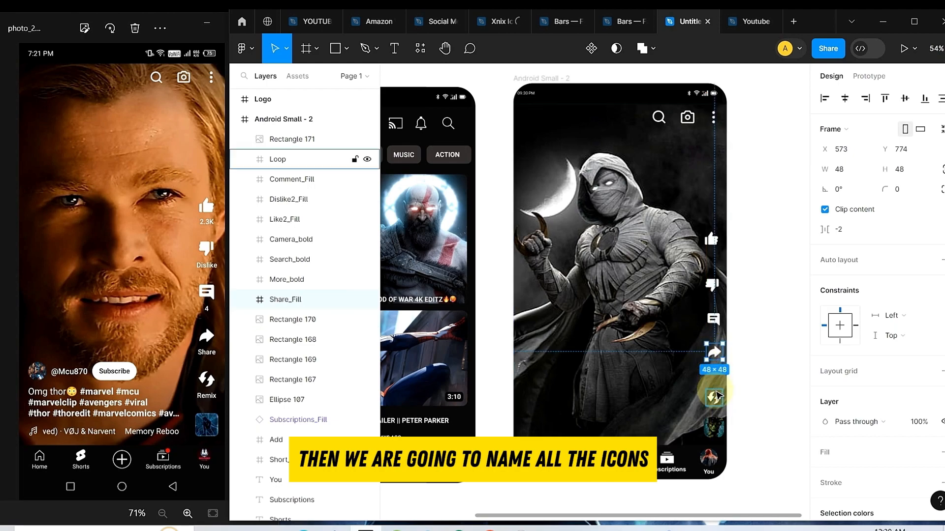
{"action": "key", "text": "t"}
{"action": "left_click", "coordinate": [604, 232]}
{"action": "type", "text": "2.3k"}
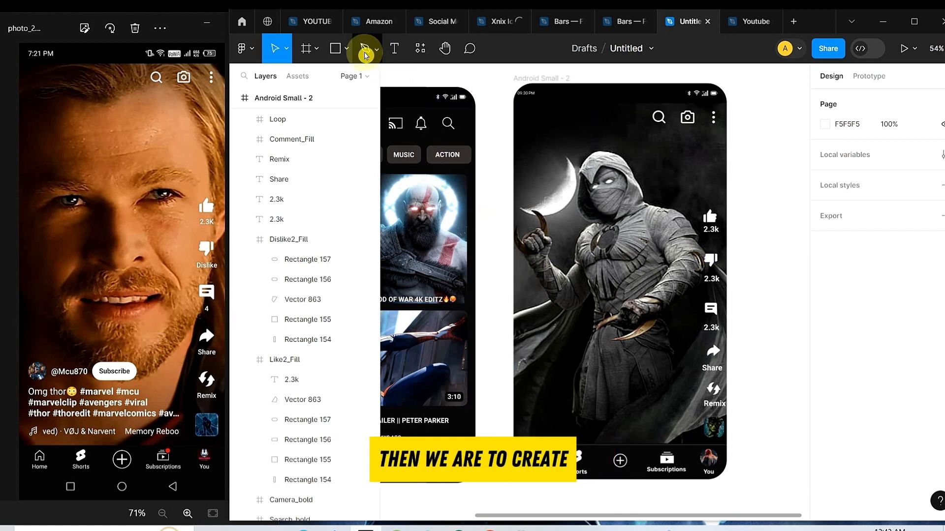
Draw an ellipse of about 68 × 70 at the Shorts image's lower left and fill it with 0e7893adc90232a44e0a89c4a8c730ab.jpg
{"action": "left_click", "coordinate": [346, 48]}
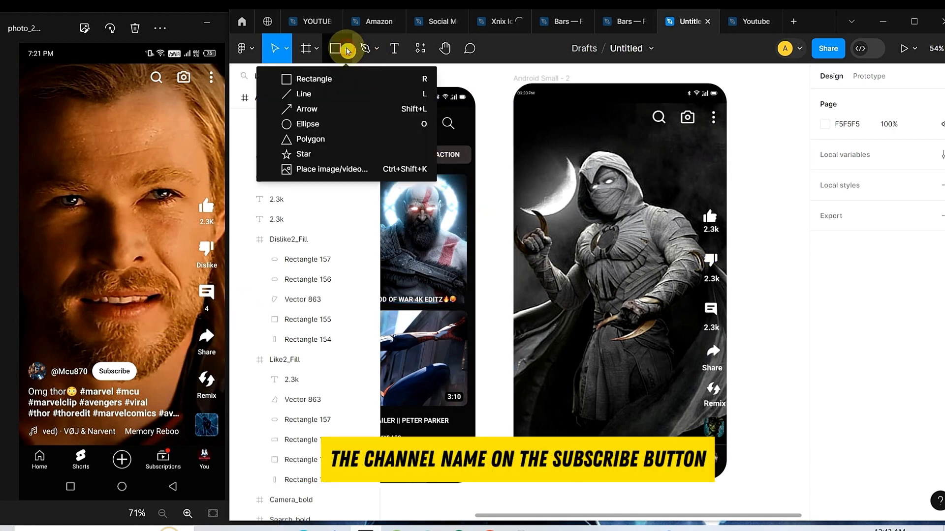
{"action": "left_click", "coordinate": [329, 125]}
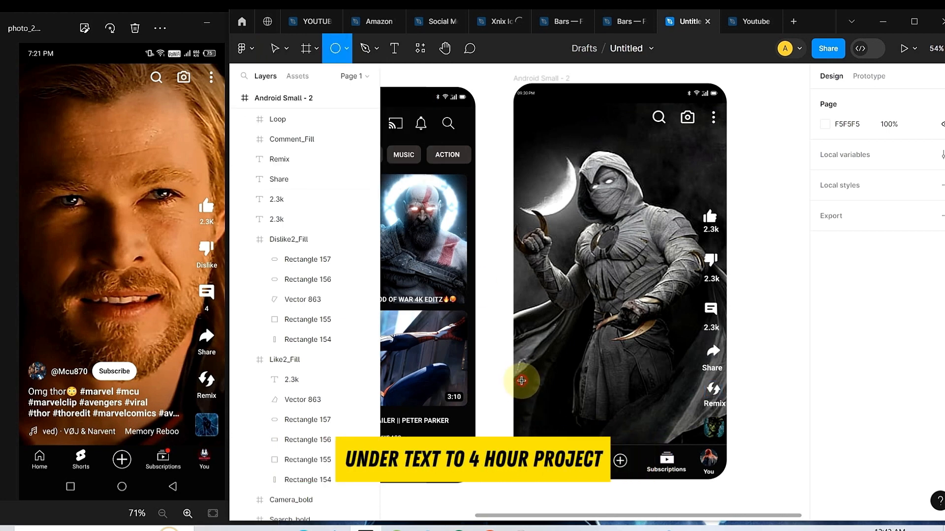
{"action": "left_click_drag", "start_coordinate": [520, 381], "coordinate": [548, 403]}
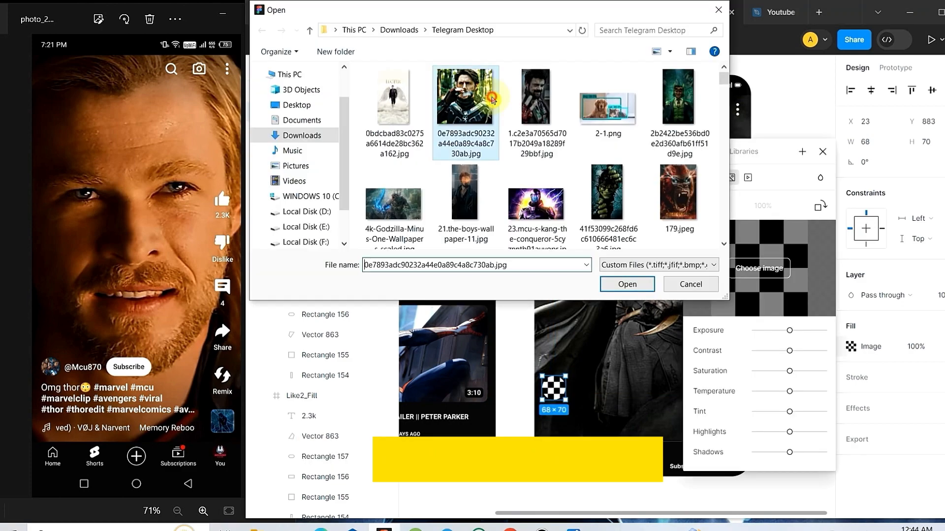
{"action": "left_click", "coordinate": [649, 288]}
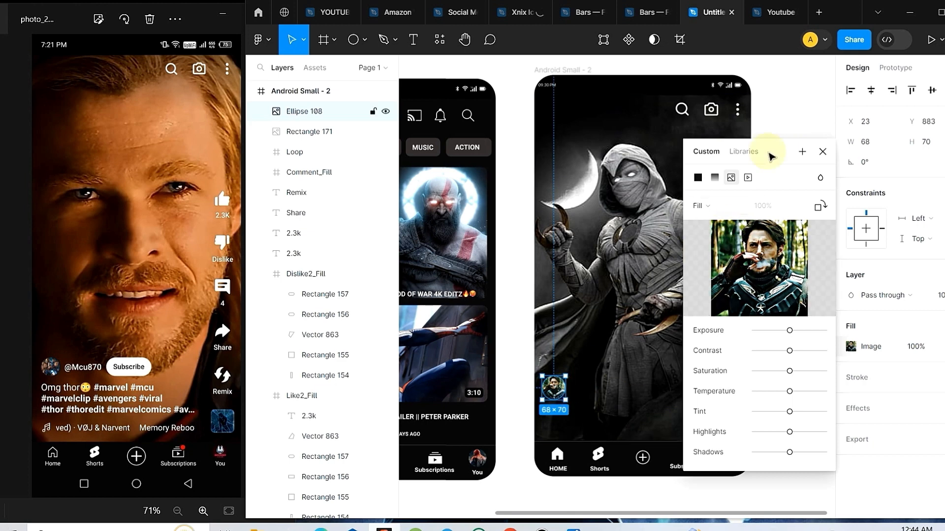
{"action": "left_click", "coordinate": [823, 151]}
Put a copy of the 2.3k text beside the channel avatar, replace it with the channel handle and place it at about X 103, Y 899
{"action": "left_click_drag", "start_coordinate": [580, 369], "coordinate": [582, 388]}
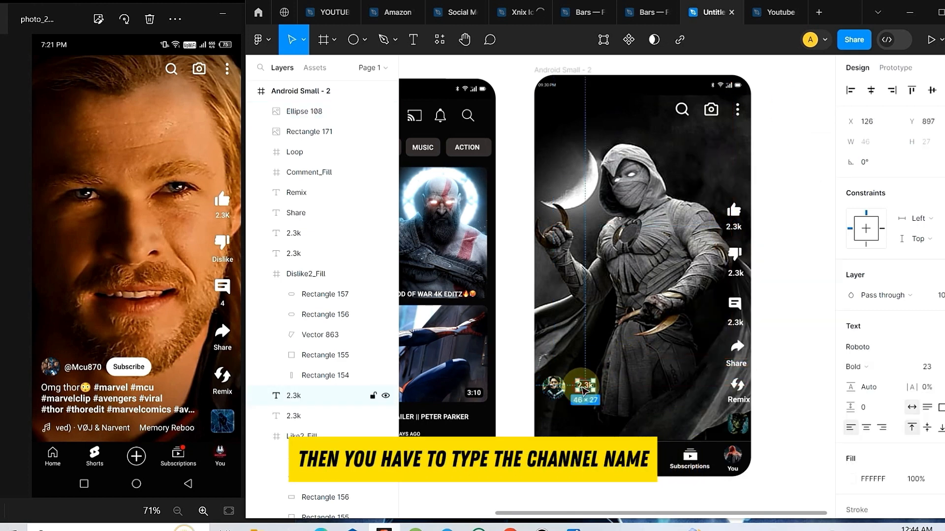
{"action": "double_click", "coordinate": [585, 386]}
{"action": "key", "text": "BackSpace"}
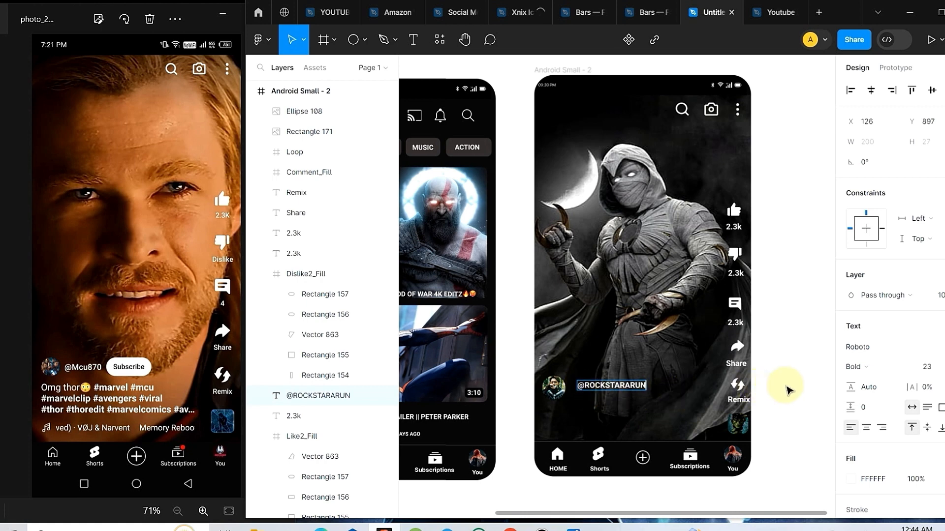
{"action": "left_click", "coordinate": [618, 380]}
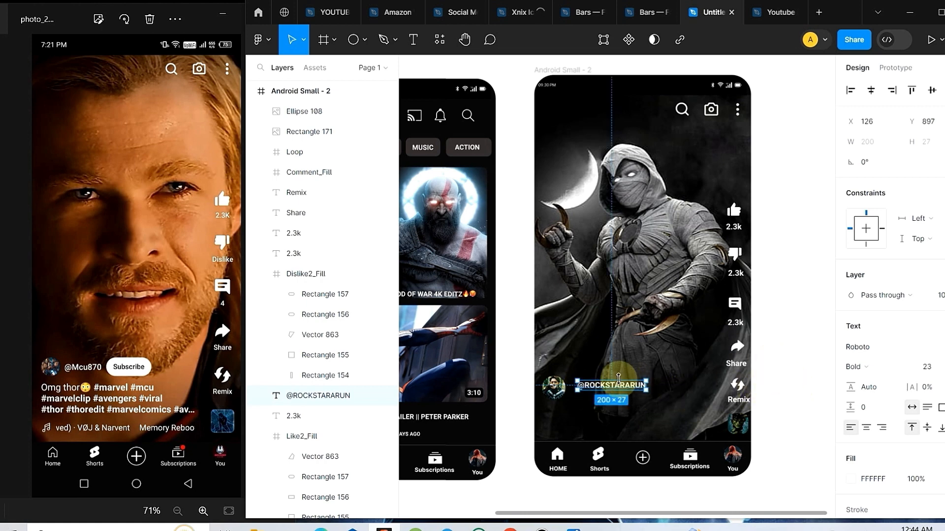
{"action": "left_click_drag", "start_coordinate": [613, 395], "coordinate": [613, 392]}
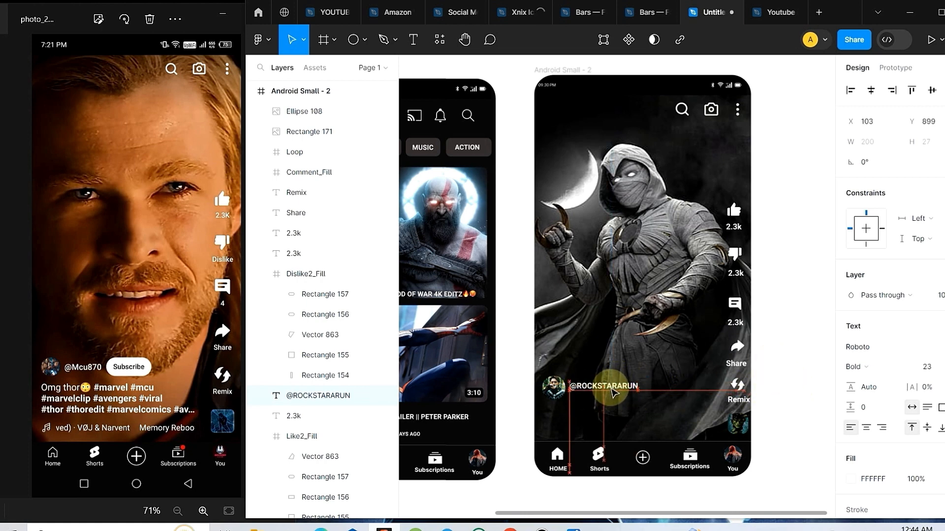
Build a white 155 × 48 button with corner radius 25 beside the channel handle and label it Subscribe
{"action": "left_click", "coordinate": [364, 39]}
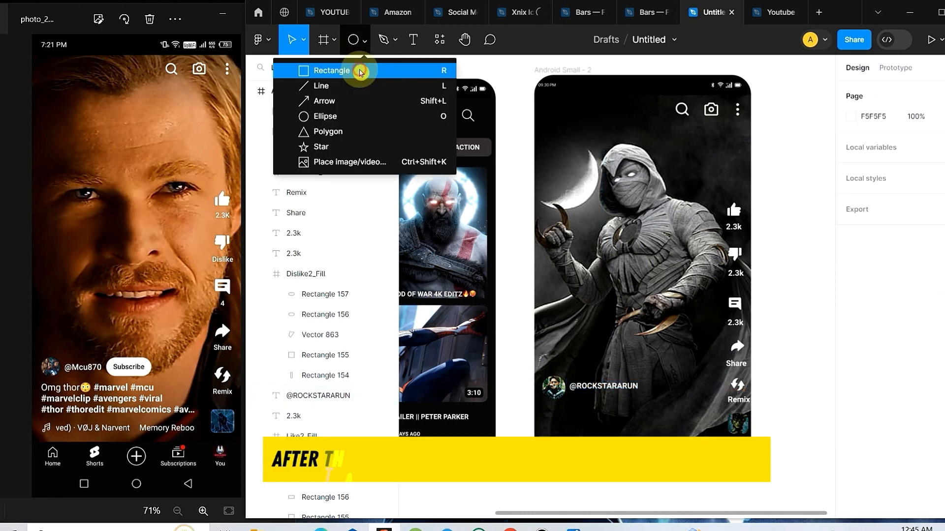
{"action": "left_click", "coordinate": [359, 70]}
{"action": "mouse_move", "coordinate": [650, 379]}
{"action": "left_mouse_down"}
{"action": "mouse_move", "coordinate": [703, 396]}
{"action": "mouse_move", "coordinate": [675, 397]}
{"action": "left_mouse_up"}
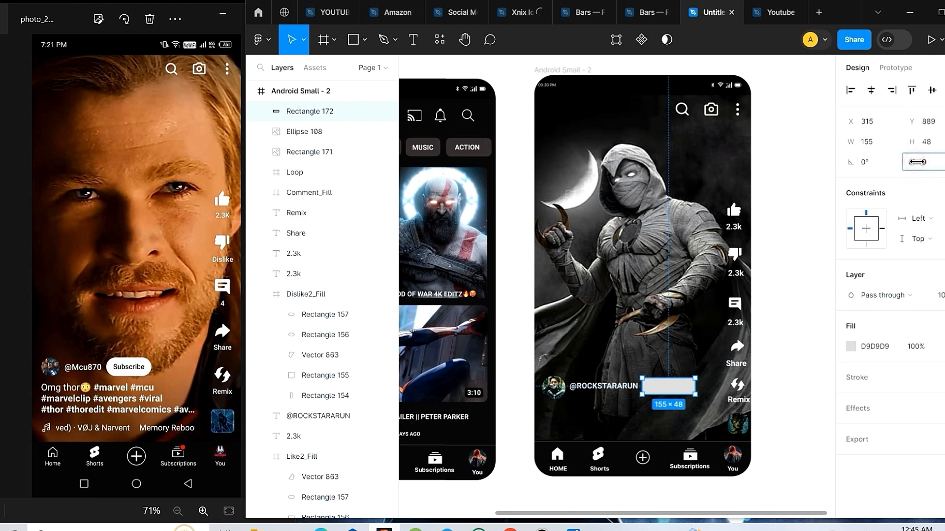
{"action": "left_click_drag", "start_coordinate": [916, 162], "coordinate": [920, 162]}
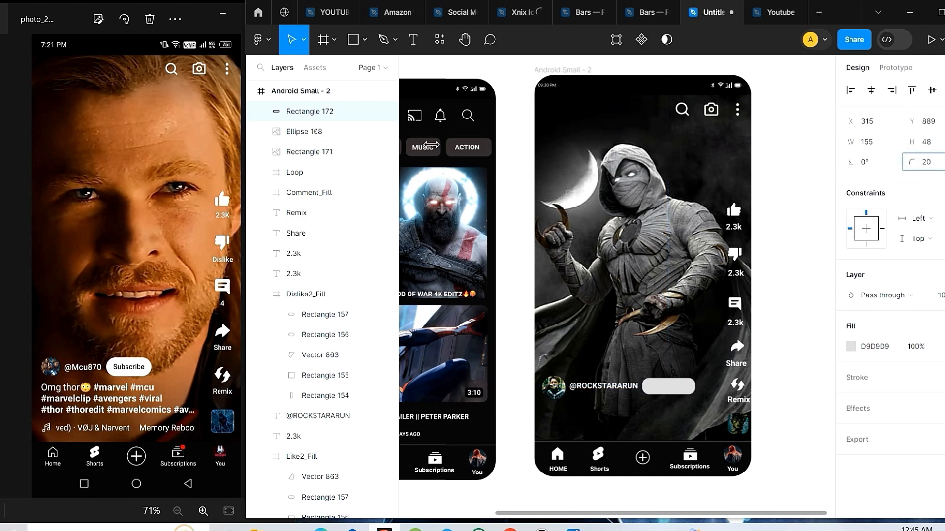
{"action": "left_click_drag", "start_coordinate": [431, 144], "coordinate": [488, 128]}
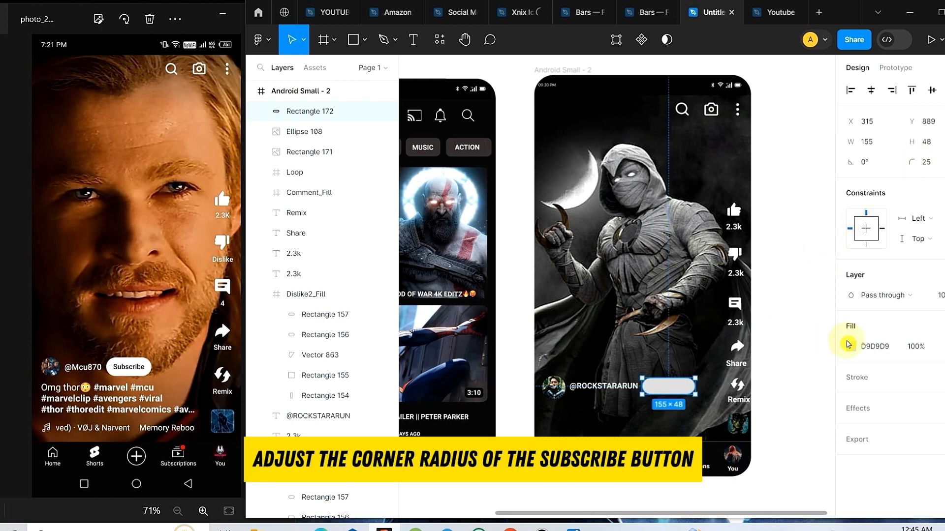
{"action": "left_click", "coordinate": [851, 348]}
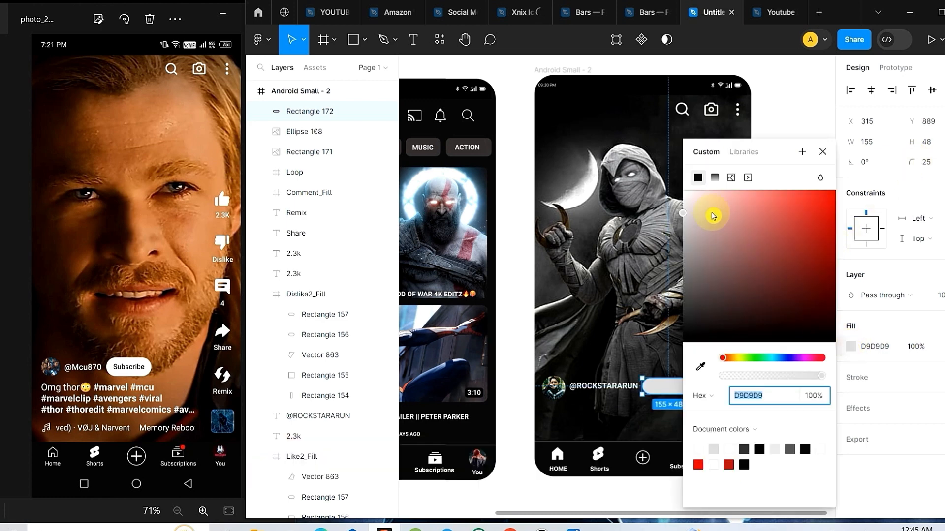
{"action": "left_click", "coordinate": [783, 105]}
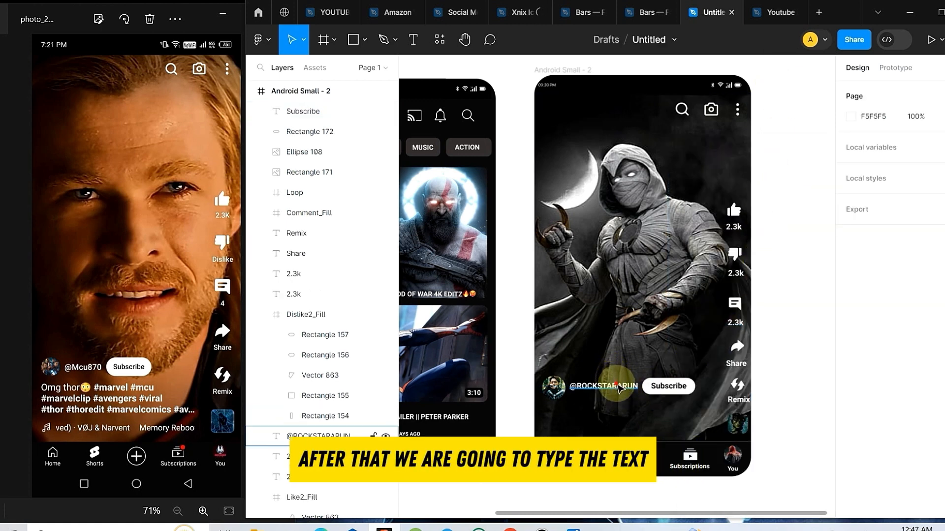
Duplicate the channel handle text below itself and change the copy to "MOON KNIGHT WHATSAPP STAUS 4K EDITS || #SHORTS #YTSHORTS 🔥🥵"
{"action": "left_click", "coordinate": [618, 388]}
{"action": "left_click_drag", "start_coordinate": [618, 388], "coordinate": [613, 410]}
{"action": "double_click", "coordinate": [615, 411]}
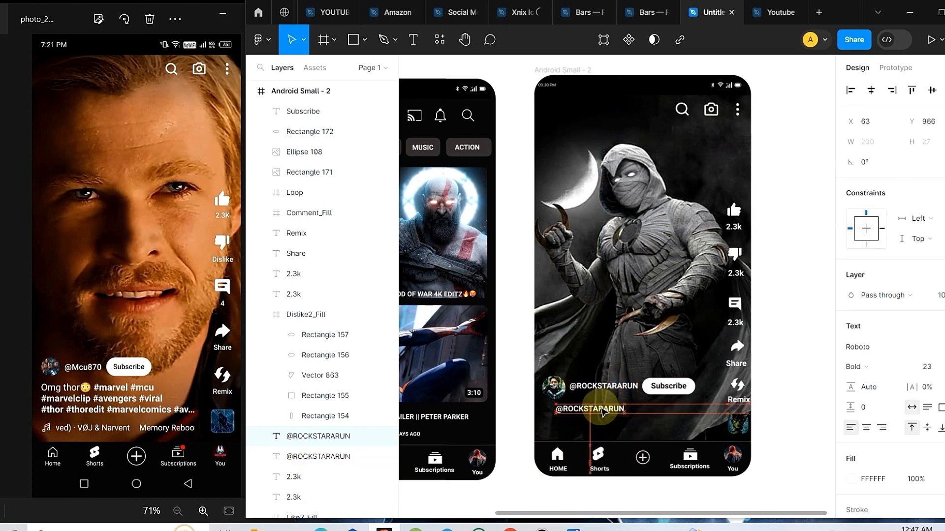
{"action": "type", "text": "MOON KNIGHT WHATSAPP STAUS 4K EDITS || #SHORTS #YTSHORTS"}
{"action": "key", "text": "super+period"}
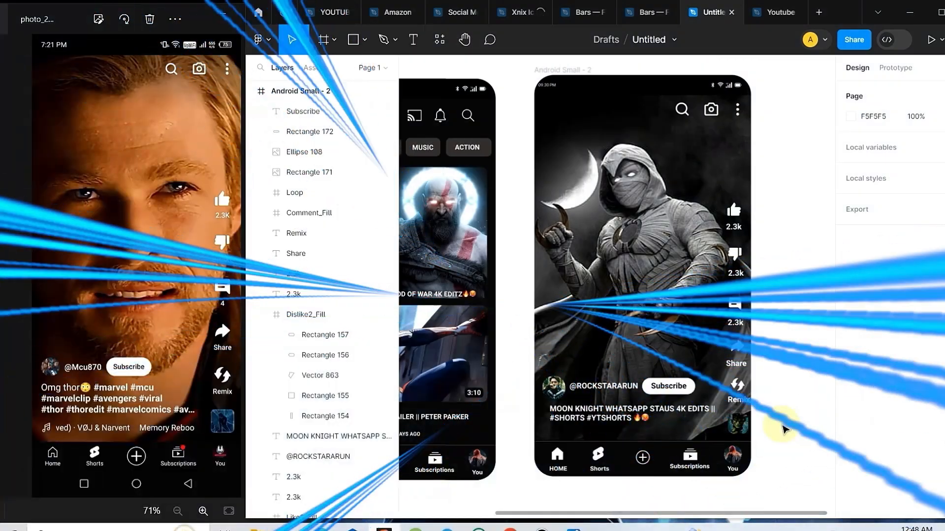
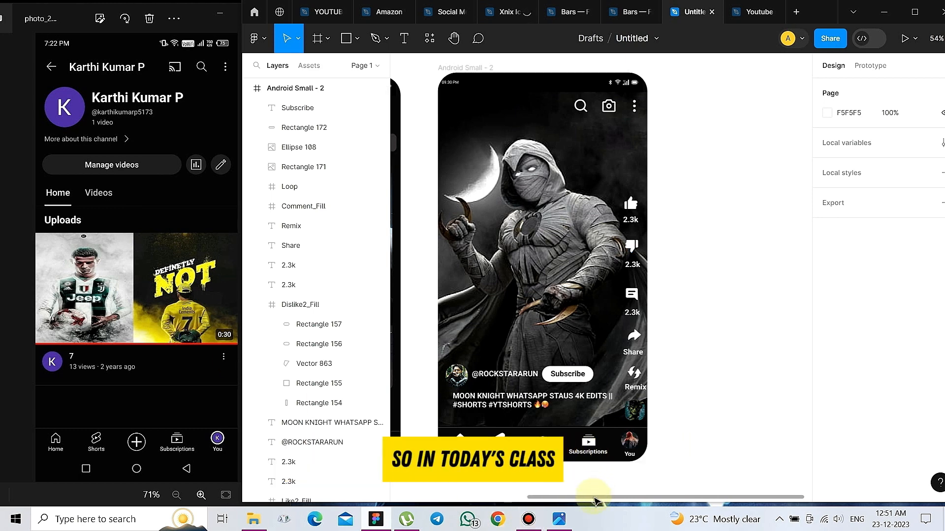
Duplicate the Android Small - 2 frame beside the original and clear its Shorts content, keeping the status bar and bottom navigation
{"action": "left_click", "coordinate": [593, 498]}
{"action": "left_click_drag", "start_coordinate": [594, 498], "coordinate": [678, 498]}
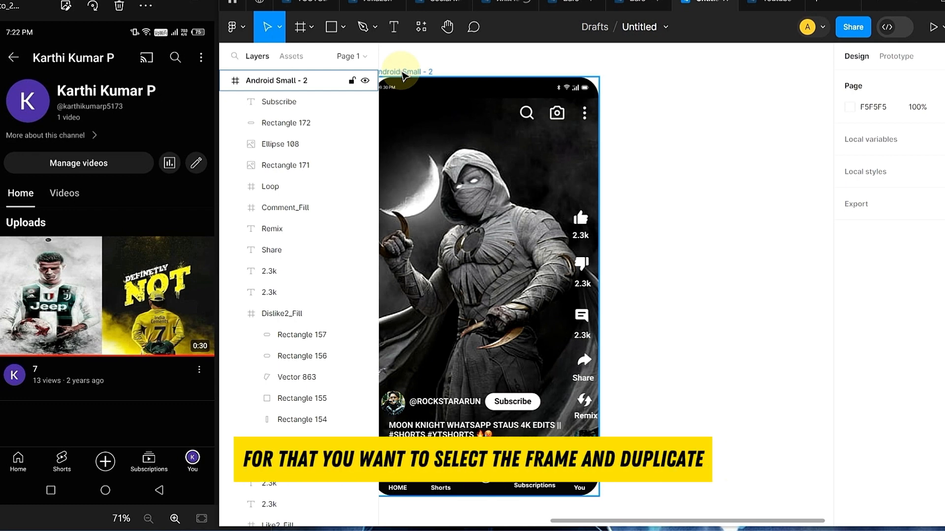
{"action": "left_click", "coordinate": [403, 75]}
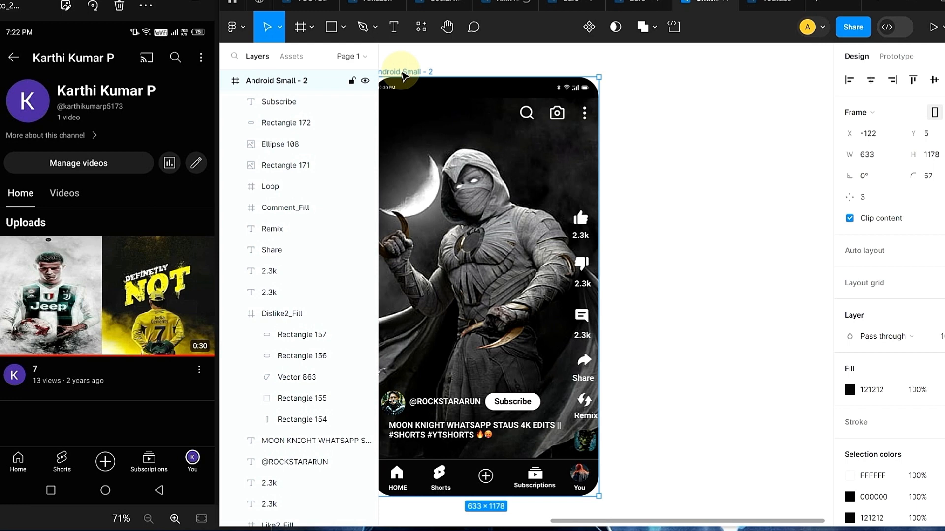
{"action": "key", "text": "ctrl+d"}
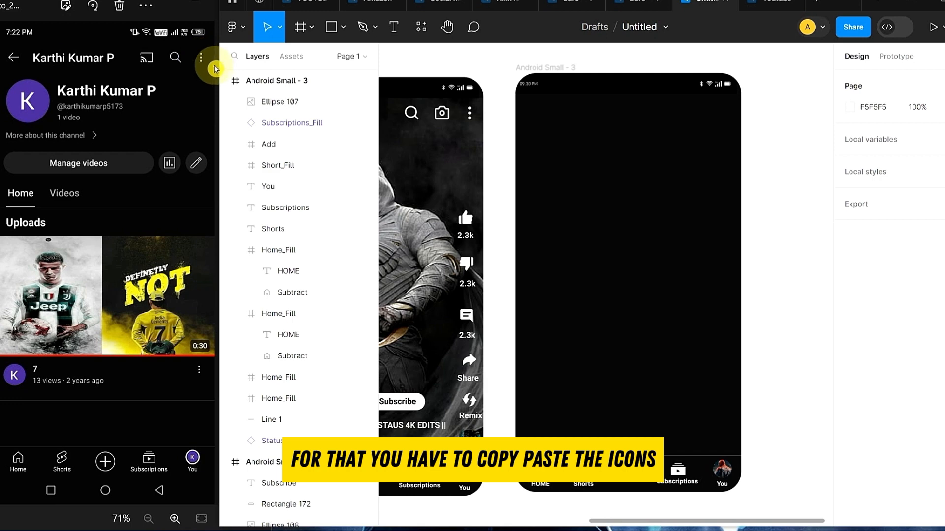
{"action": "left_click", "coordinate": [298, 81]}
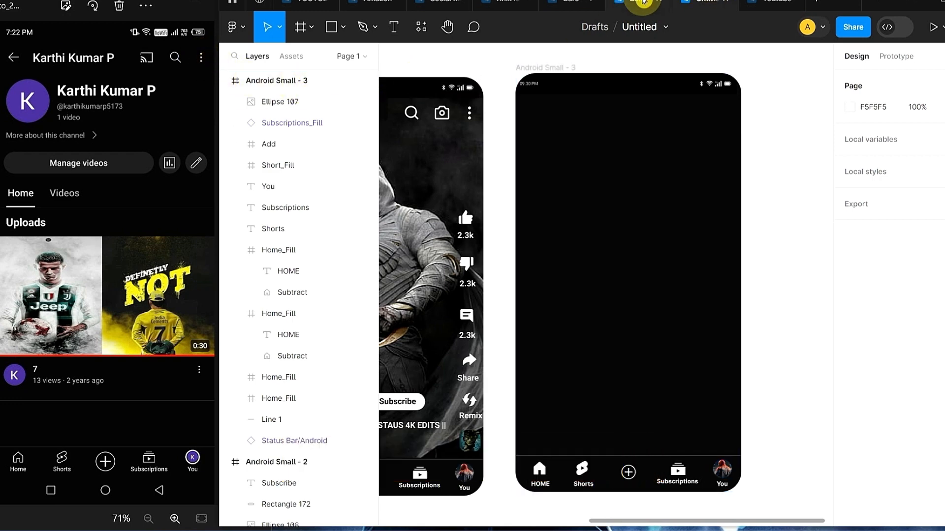
Copy the Back_bold icon from the YouTube icon file into the Android Small - 3 frame
{"action": "left_click", "coordinate": [772, 4]}
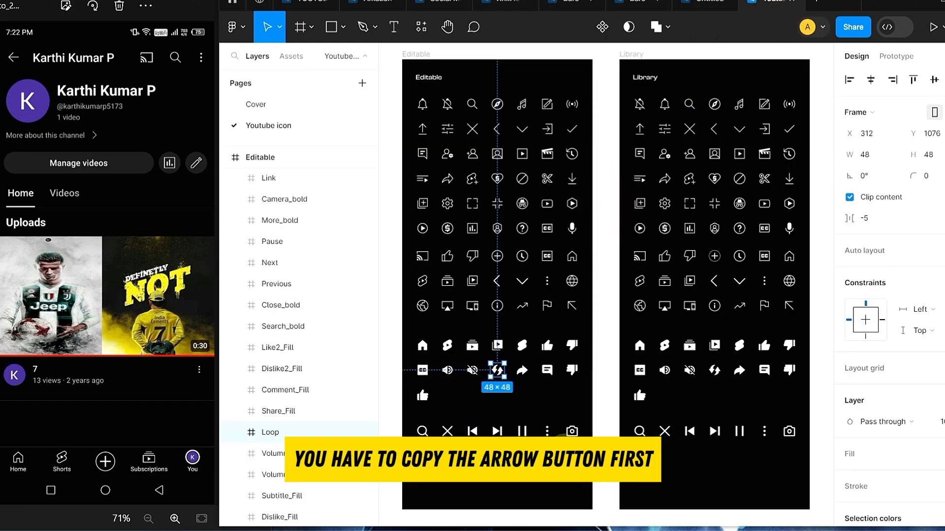
{"action": "left_click", "coordinate": [597, 386]}
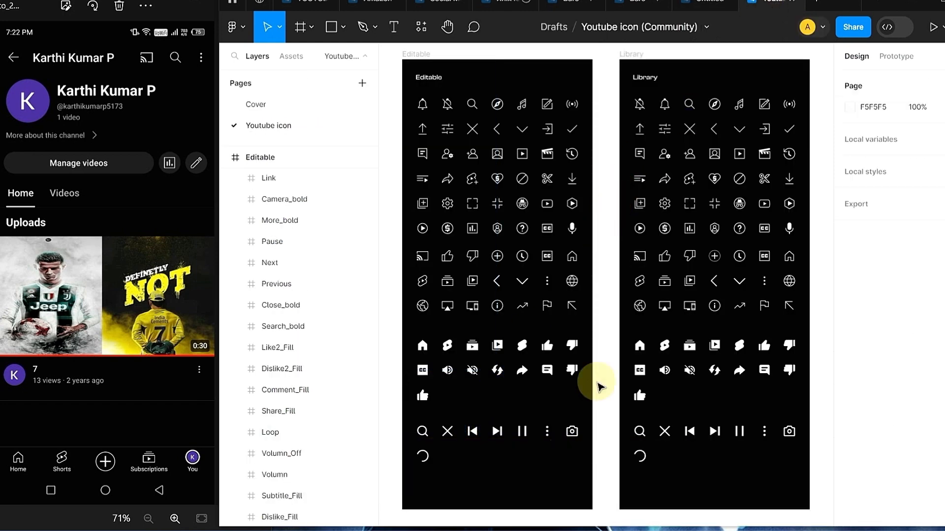
{"action": "left_click", "coordinate": [498, 286]}
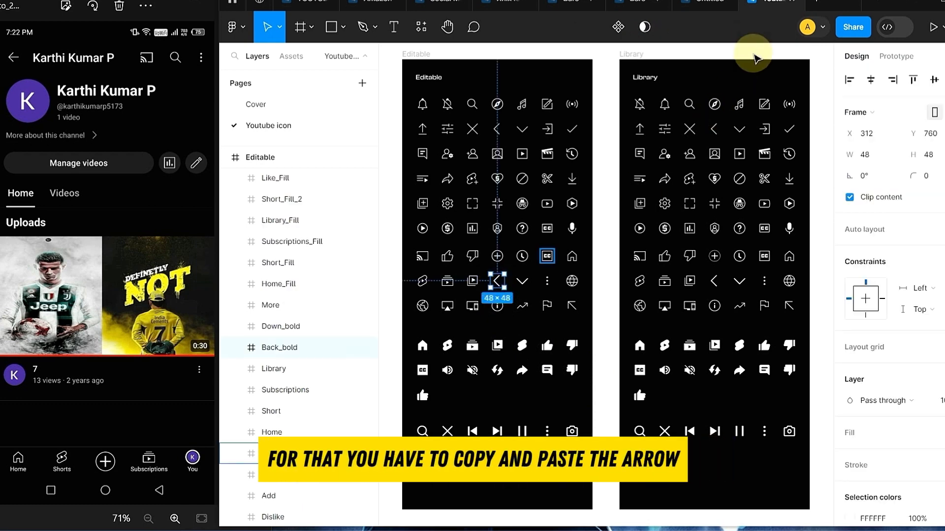
{"action": "left_click", "coordinate": [677, 10]}
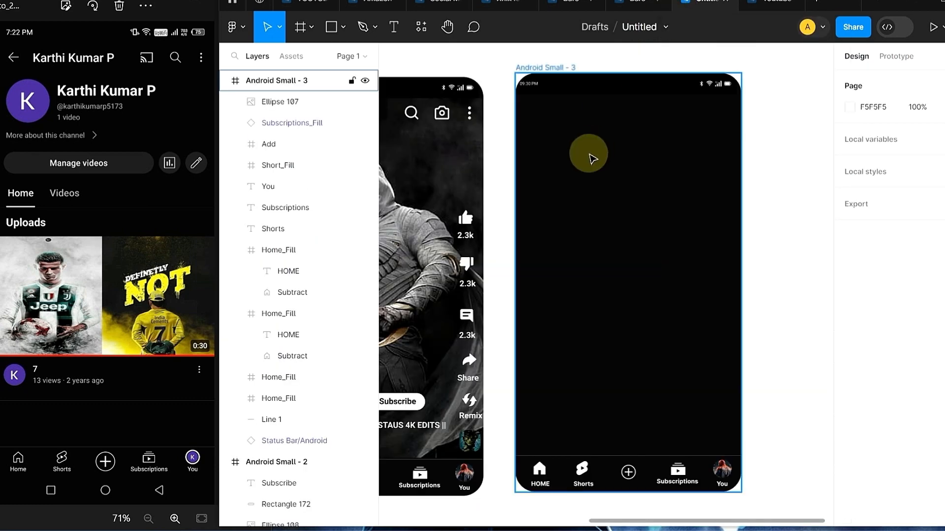
{"action": "key", "text": "ctrl+v"}
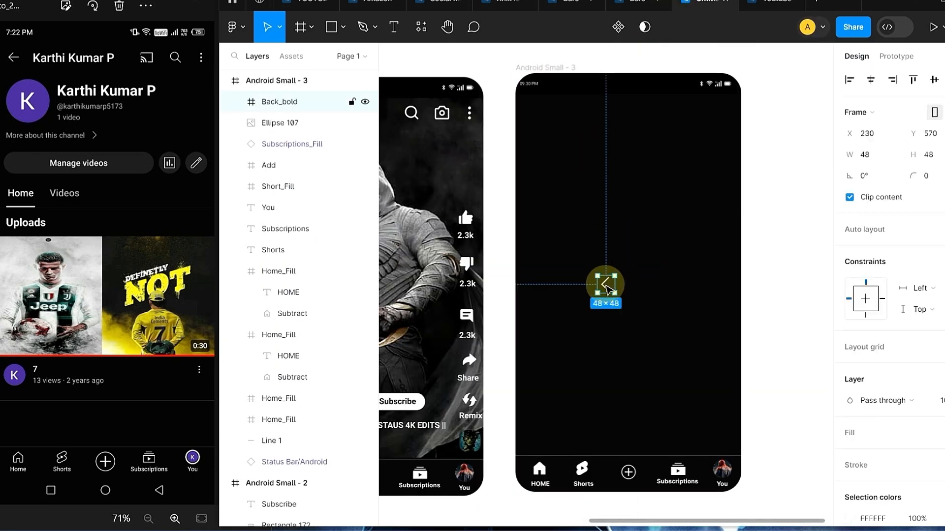
Place the Back_bold icon just below the status bar of Android Small - 3 and extend it into a back arrow with a horizontal line
{"action": "left_click_drag", "start_coordinate": [605, 280], "coordinate": [531, 118]}
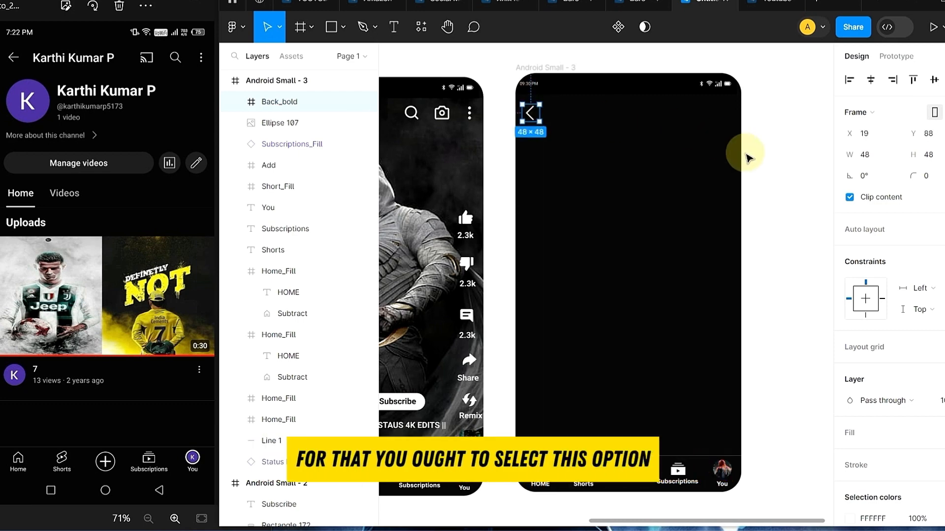
{"action": "left_click", "coordinate": [331, 27]}
{"action": "left_click", "coordinate": [343, 27]}
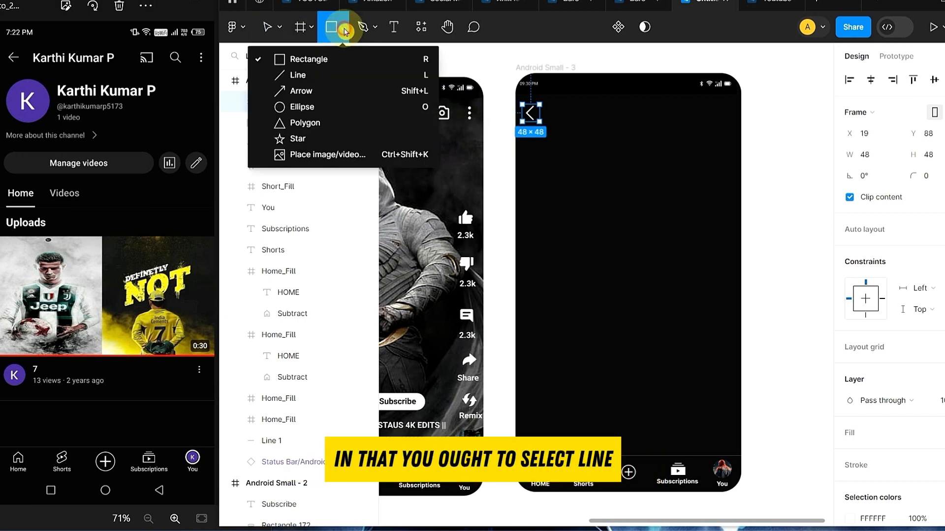
{"action": "left_click", "coordinate": [321, 76]}
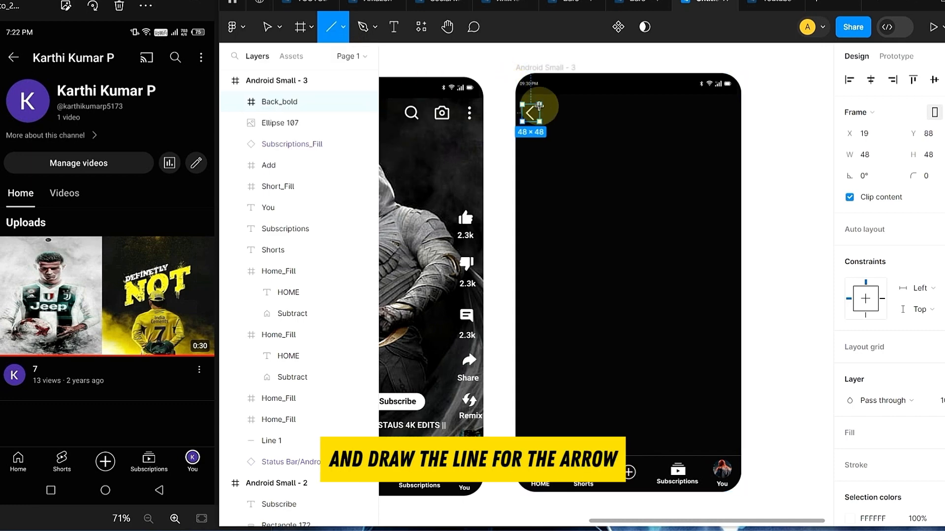
{"action": "left_click_drag", "start_coordinate": [549, 113], "coordinate": [525, 112]}
{"action": "left_click", "coordinate": [771, 132]}
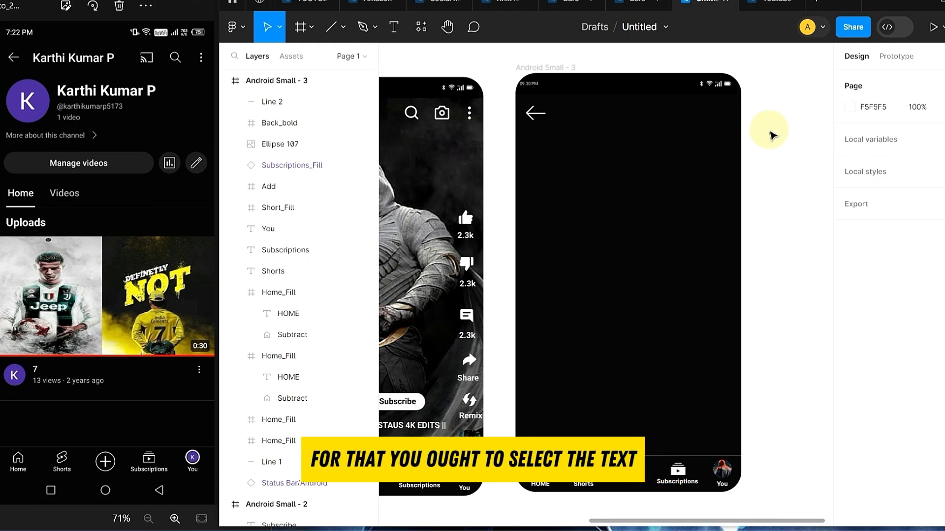
Add the channel name as enlarged white header text in Roboto Bold and align it beside the back arrow
{"action": "left_click", "coordinate": [393, 27]}
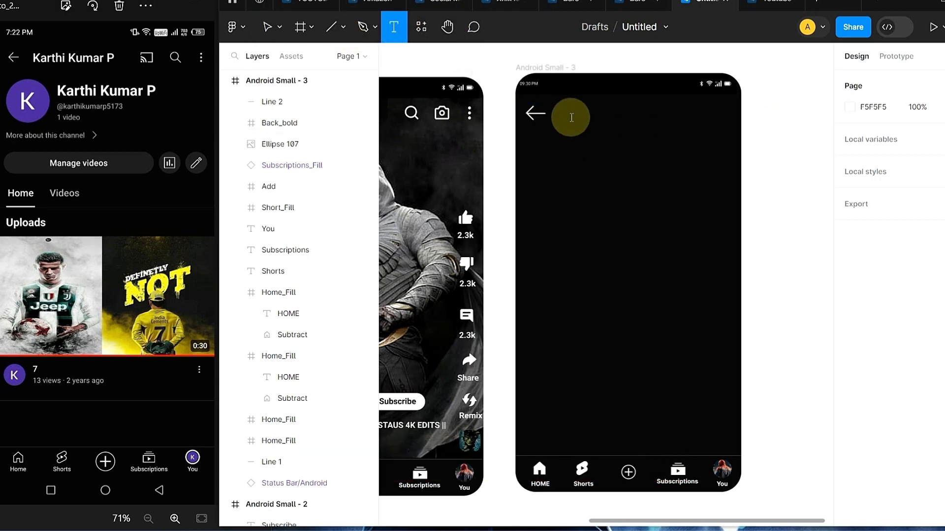
{"action": "left_click", "coordinate": [571, 118]}
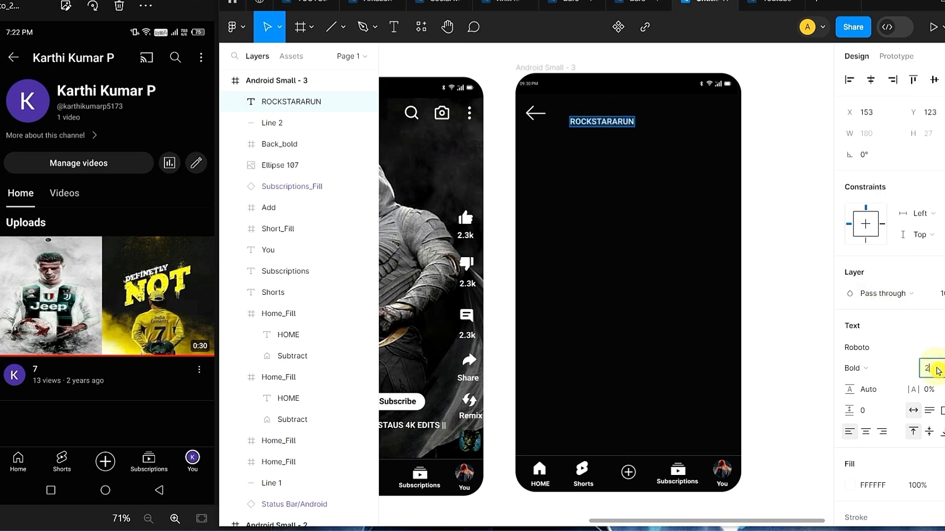
{"action": "left_click", "coordinate": [798, 283]}
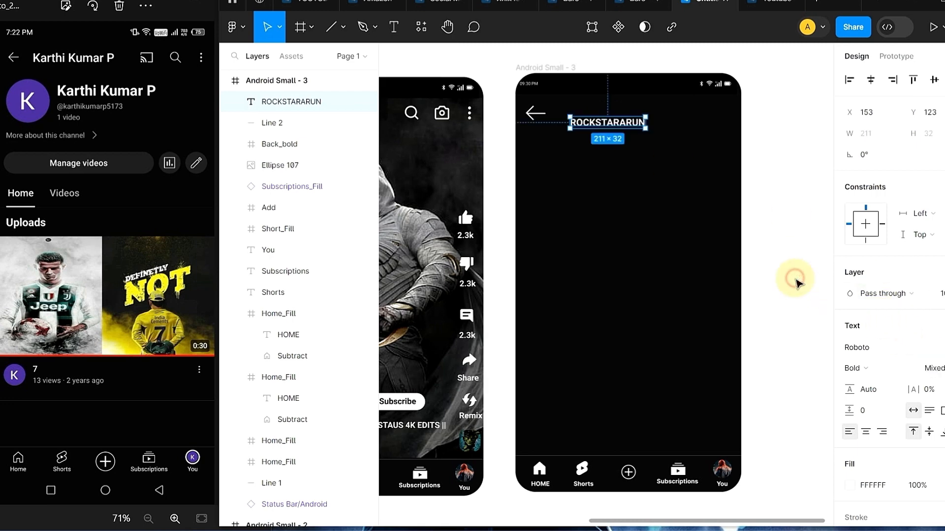
{"action": "mouse_move", "coordinate": [618, 125]}
{"action": "left_mouse_down"}
{"action": "mouse_move", "coordinate": [602, 107]}
{"action": "mouse_move", "coordinate": [607, 116]}
{"action": "left_mouse_up"}
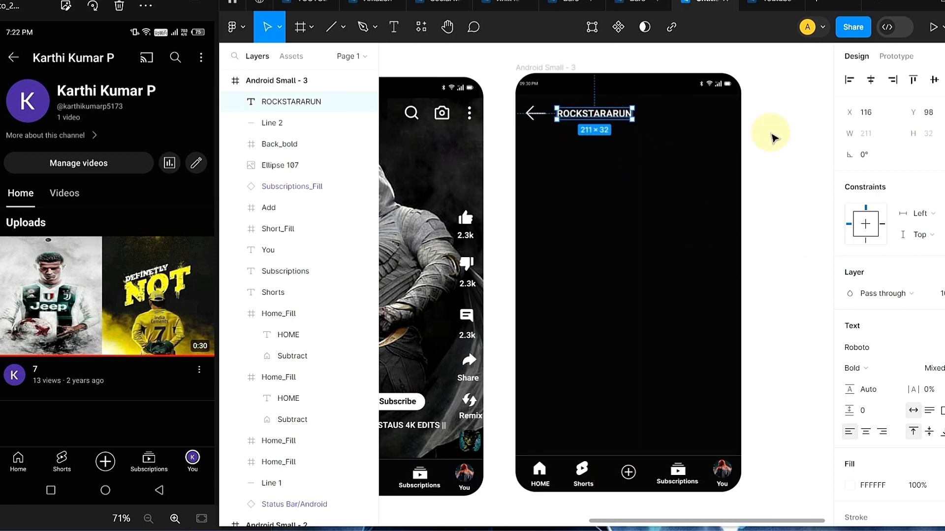
{"action": "left_click", "coordinate": [774, 133]}
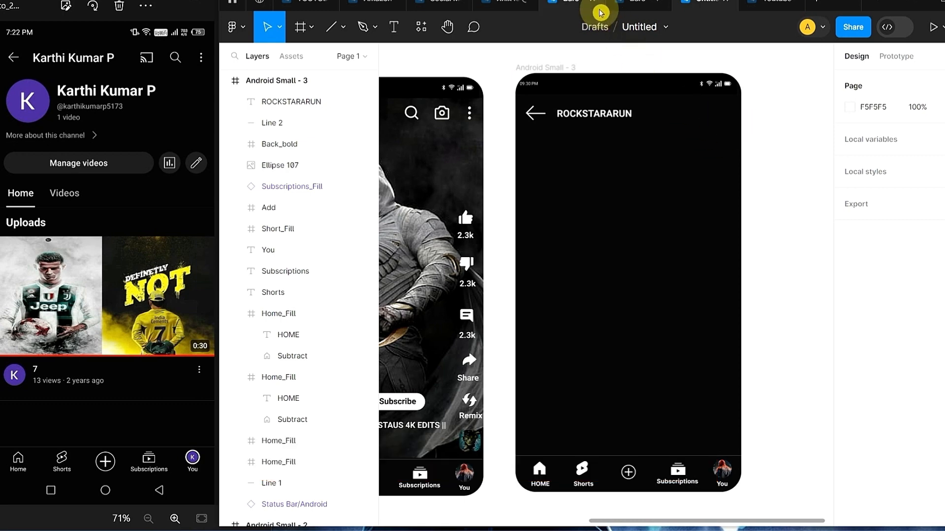
Copy the Cast icon from the YouTube icon file into Android Small - 3 and place it in the header after the channel name
{"action": "left_click", "coordinate": [772, 6]}
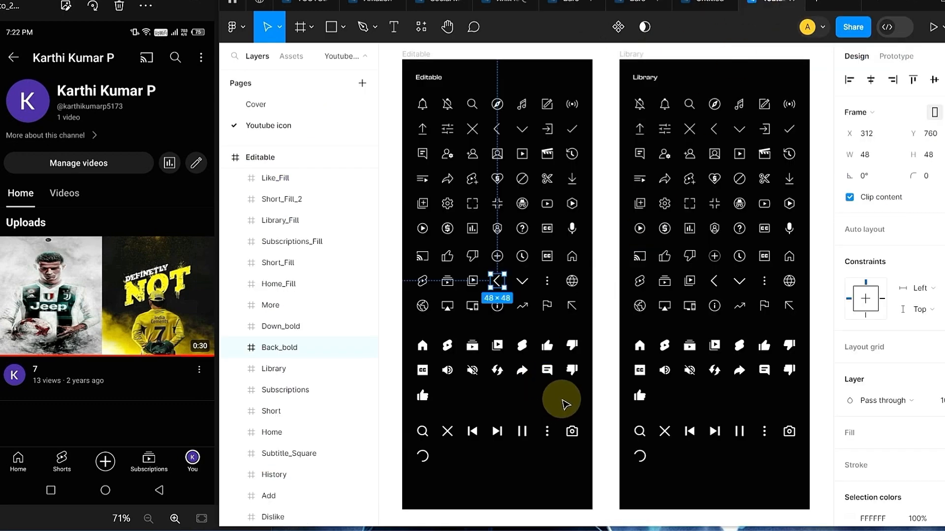
{"action": "left_click", "coordinate": [611, 336]}
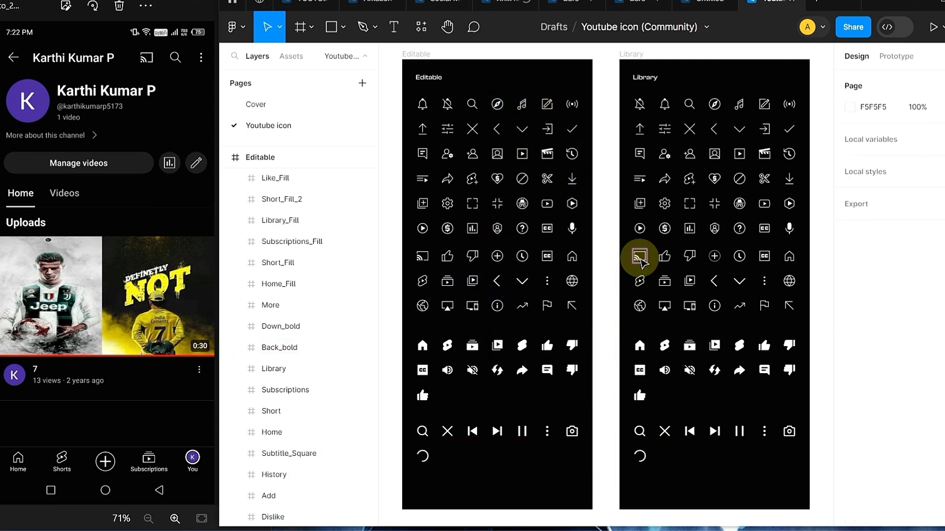
{"action": "left_click", "coordinate": [422, 256]}
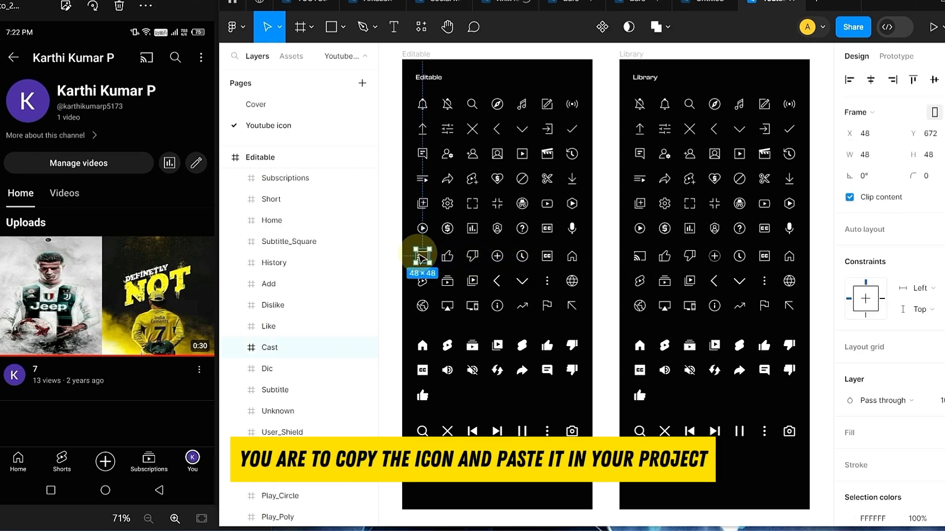
{"action": "left_click", "coordinate": [692, 4]}
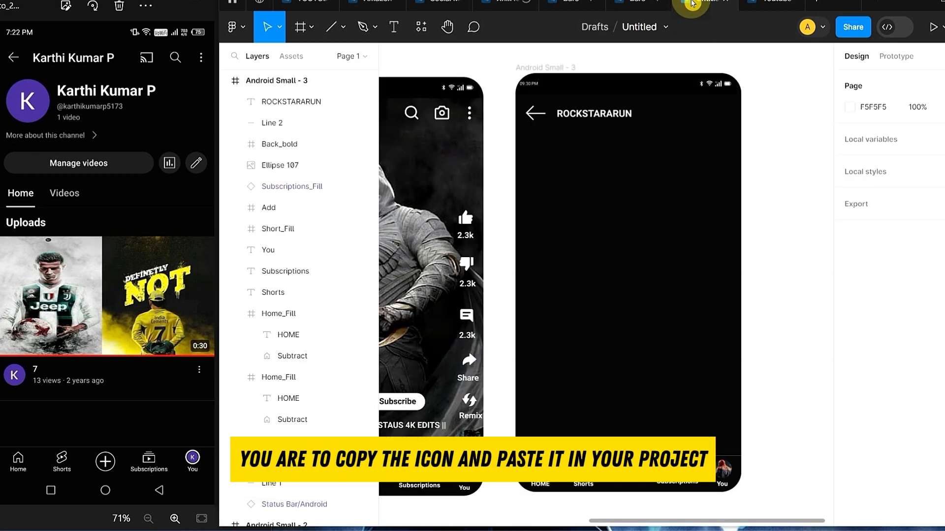
{"action": "left_click", "coordinate": [576, 190]}
{"action": "key", "text": "ctrl+v"}
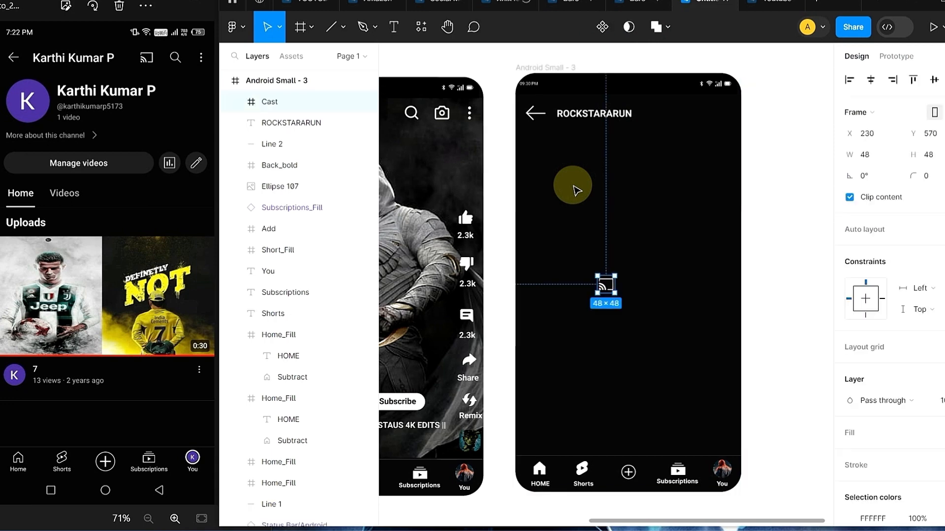
{"action": "left_click_drag", "start_coordinate": [610, 294], "coordinate": [671, 122]}
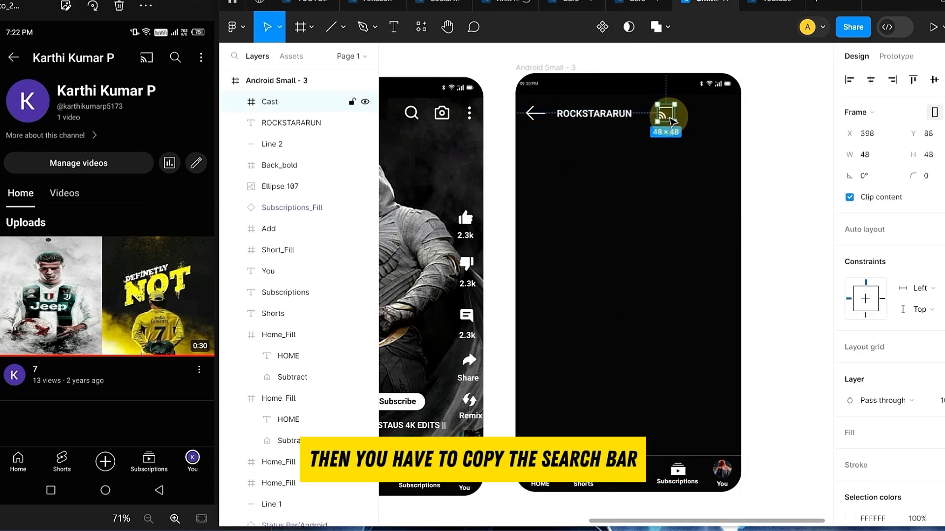
Copy the Search_bold and More_bold icons from the YouTube icon file and line them up after the Cast icon in the header
{"action": "left_click", "coordinate": [630, 5]}
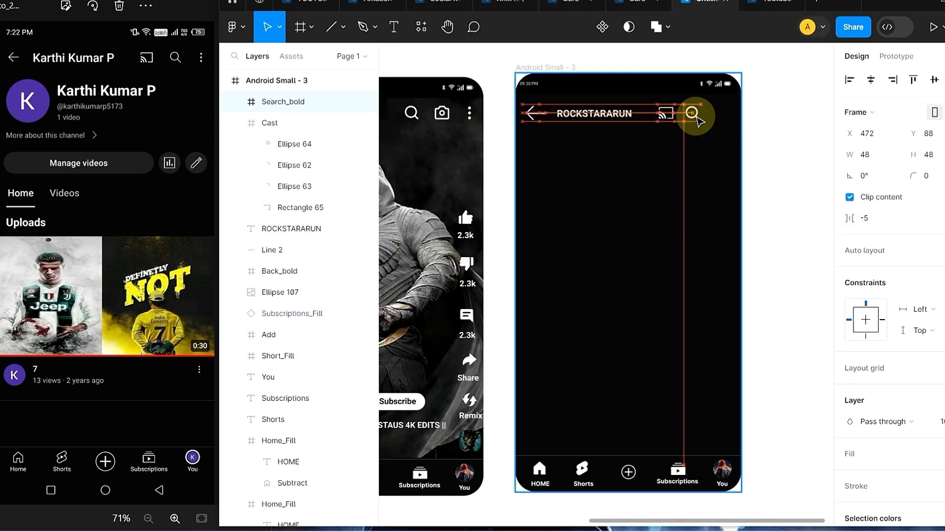
{"action": "left_click_drag", "start_coordinate": [697, 120], "coordinate": [706, 121]}
{"action": "left_click", "coordinate": [749, 6]}
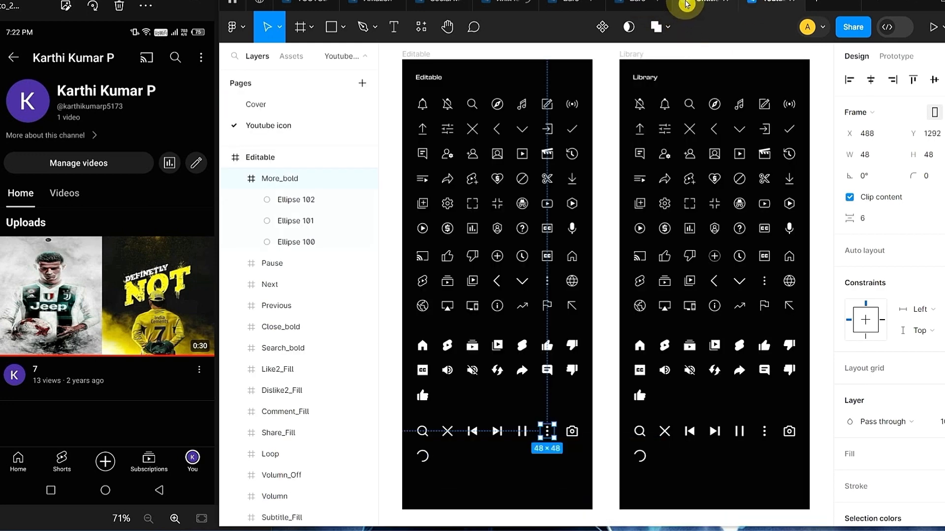
{"action": "left_click", "coordinate": [680, 6]}
{"action": "key", "text": "ctrl+v"}
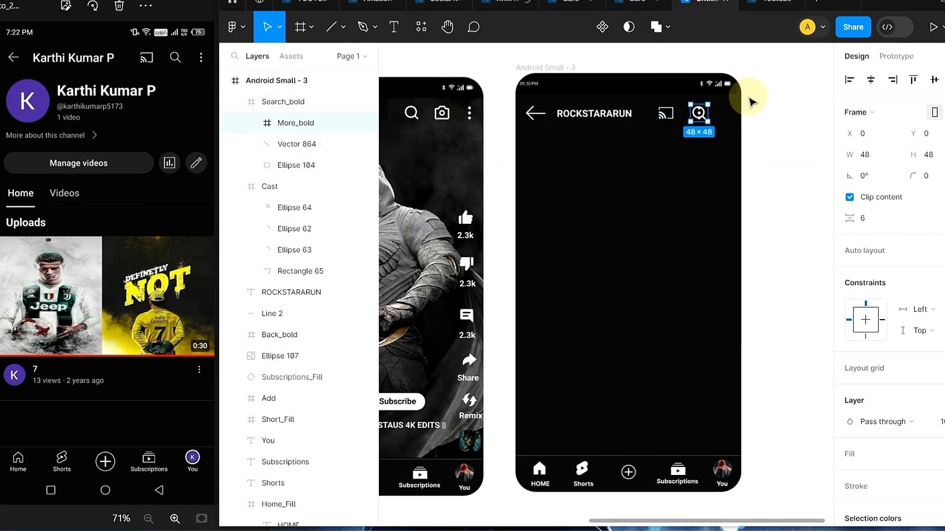
{"action": "left_click_drag", "start_coordinate": [705, 118], "coordinate": [730, 119]}
{"action": "left_click", "coordinate": [776, 140]}
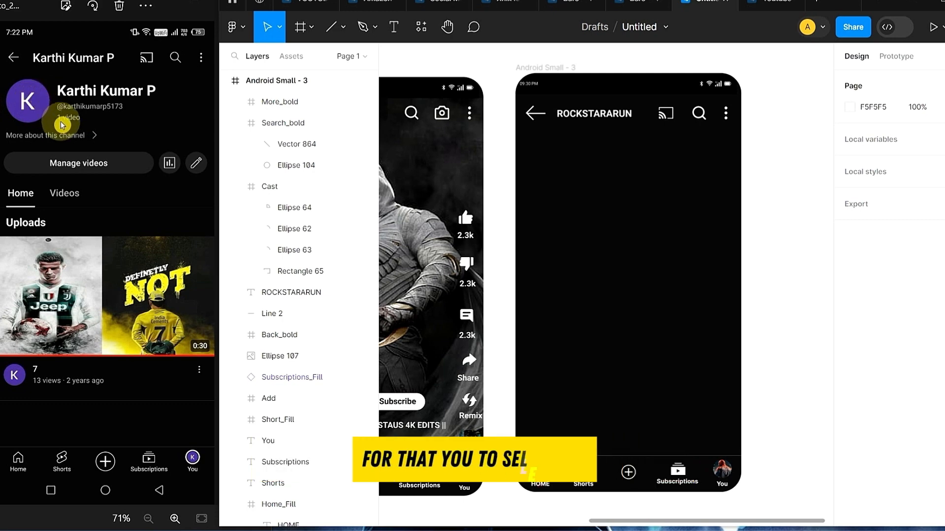
Draw an ellipse about 144 × 133 below the back arrow and fill it with the glowing-eyed bearded warrior image as profile picture
{"action": "left_click", "coordinate": [345, 28]}
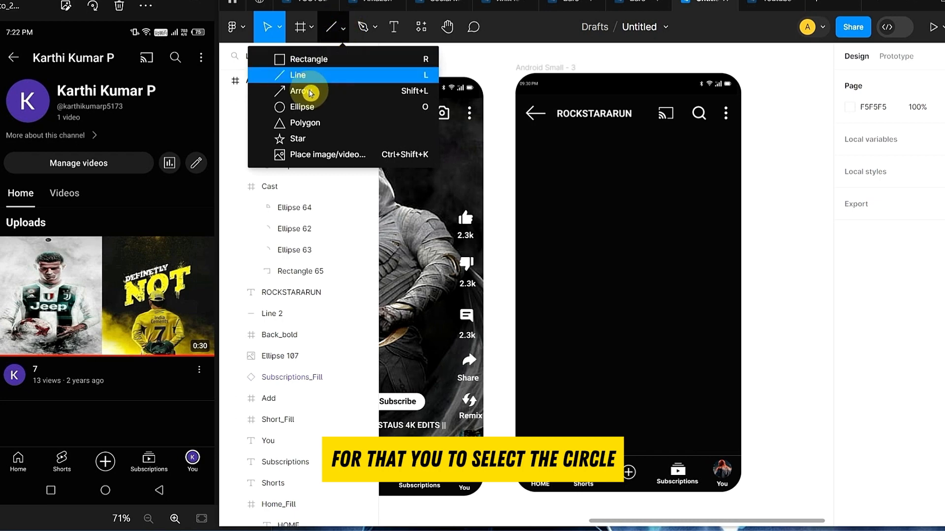
{"action": "left_click", "coordinate": [301, 104]}
{"action": "left_click_drag", "start_coordinate": [530, 140], "coordinate": [582, 187]}
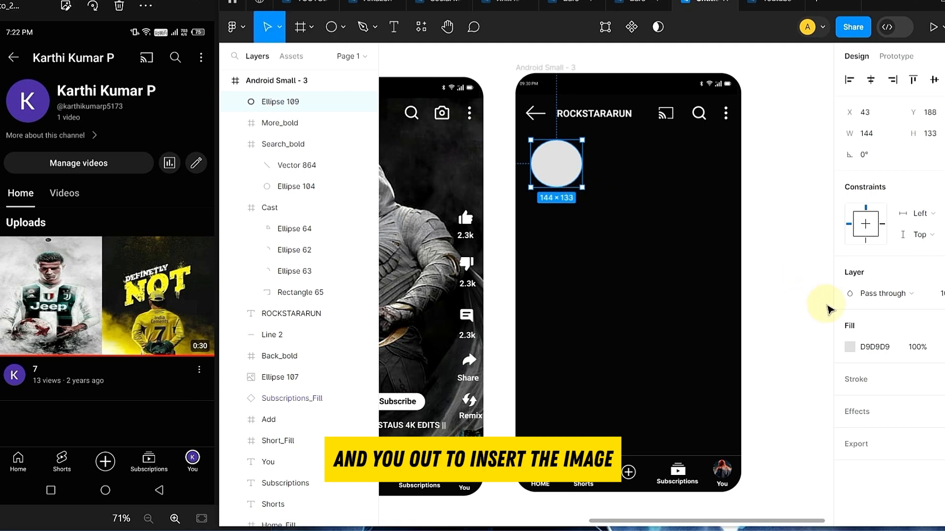
{"action": "left_click", "coordinate": [851, 347]}
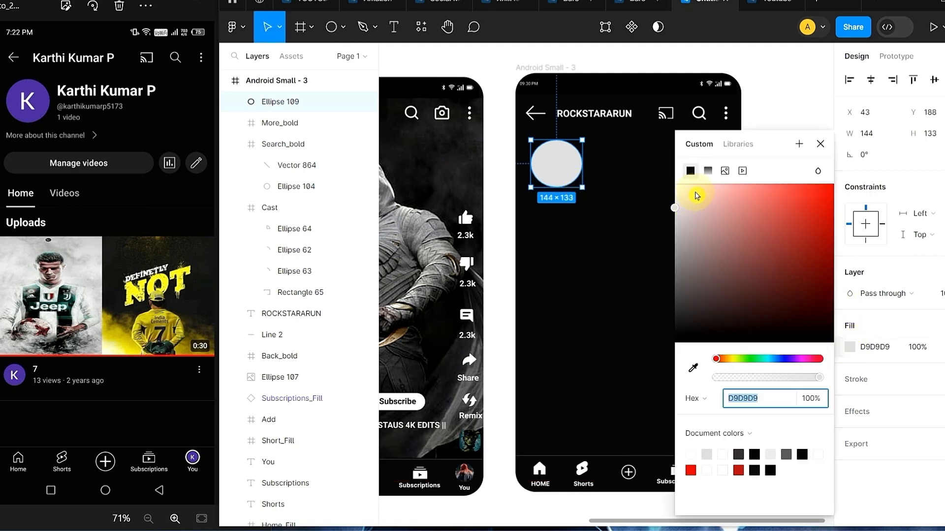
{"action": "left_click", "coordinate": [721, 170]}
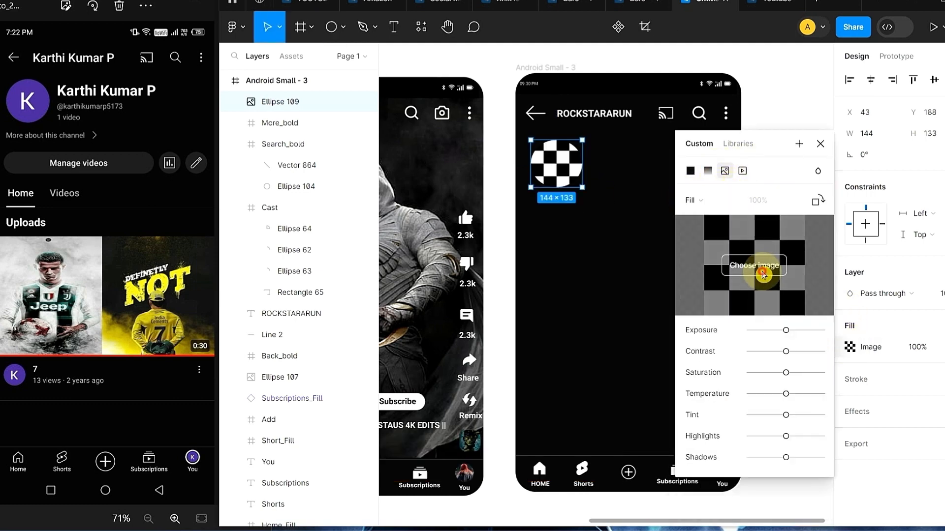
{"action": "left_click", "coordinate": [763, 275]}
{"action": "double_click", "coordinate": [354, 169]}
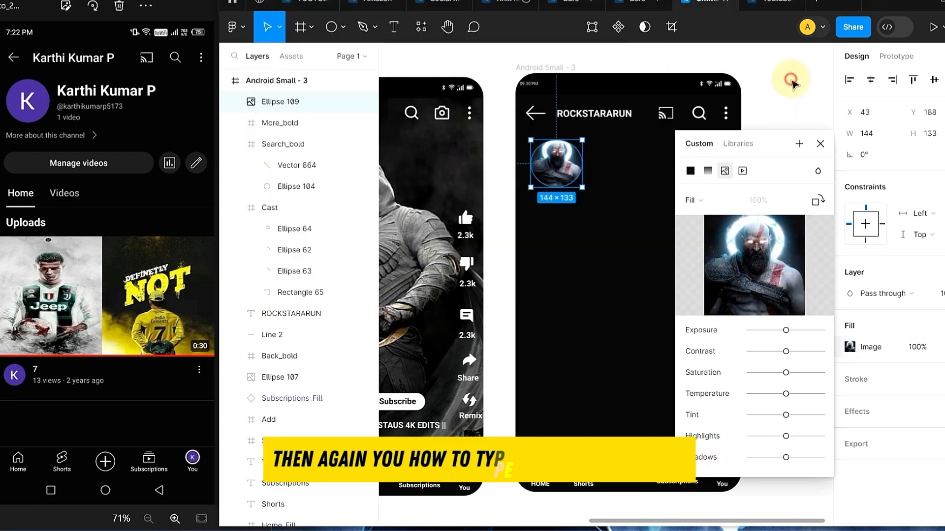
{"action": "left_click", "coordinate": [791, 81]}
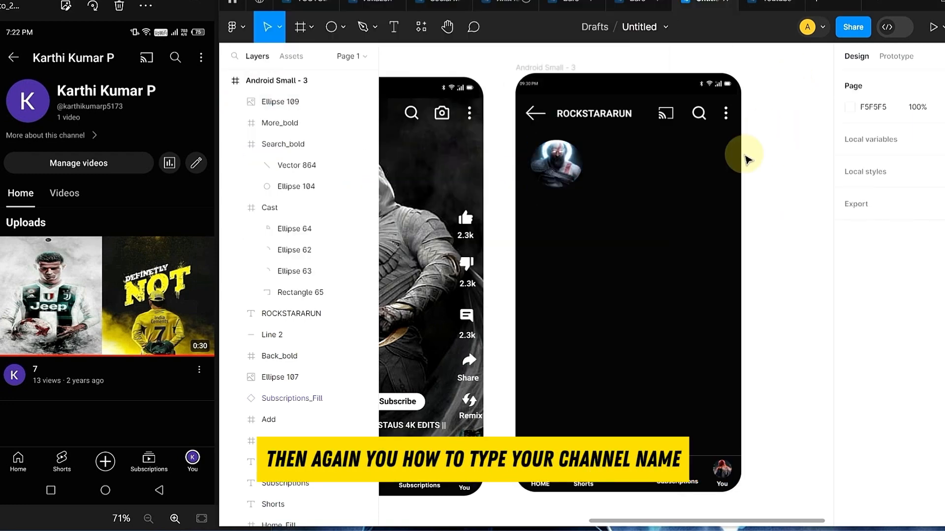
Duplicate the header's channel name beside the profile picture, enlarge it slightly, and add the channel handle in smaller text below it
{"action": "left_click", "coordinate": [621, 117]}
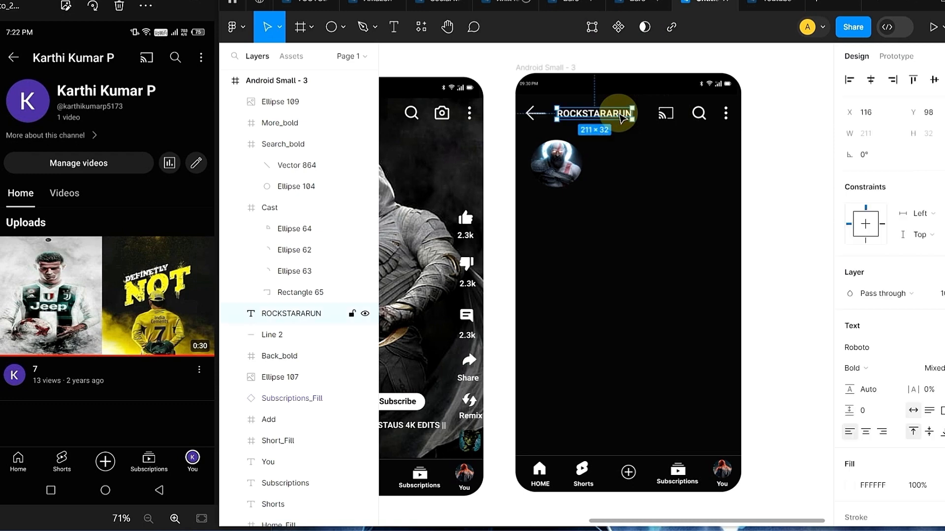
{"action": "left_click_drag", "start_coordinate": [620, 117], "coordinate": [635, 153]}
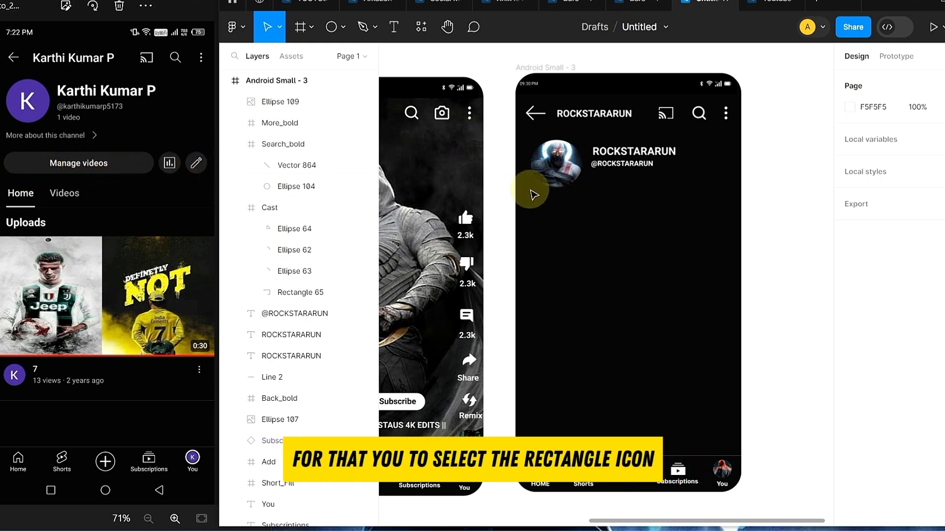
Draw a rectangle about 336 × 56 below the profile picture and round its corners to a radius of 21
{"action": "left_click", "coordinate": [331, 27]}
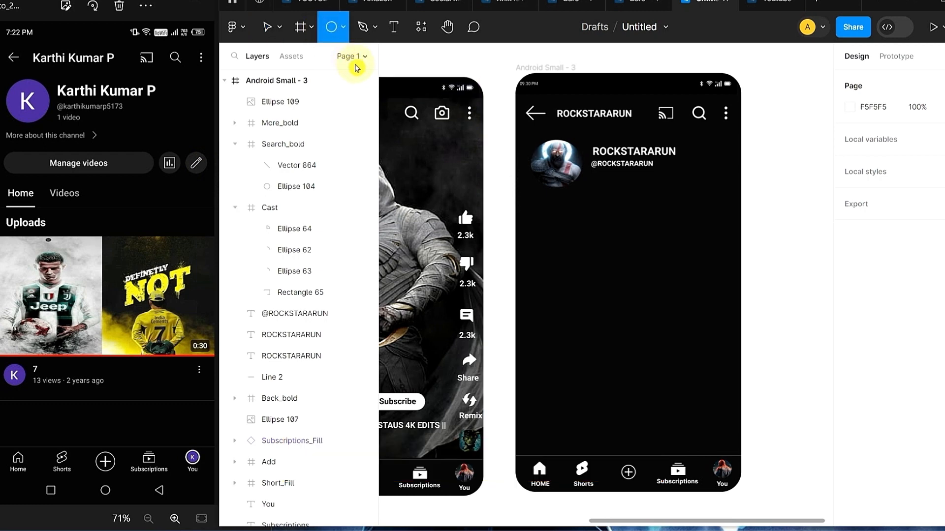
{"action": "left_click", "coordinate": [342, 31]}
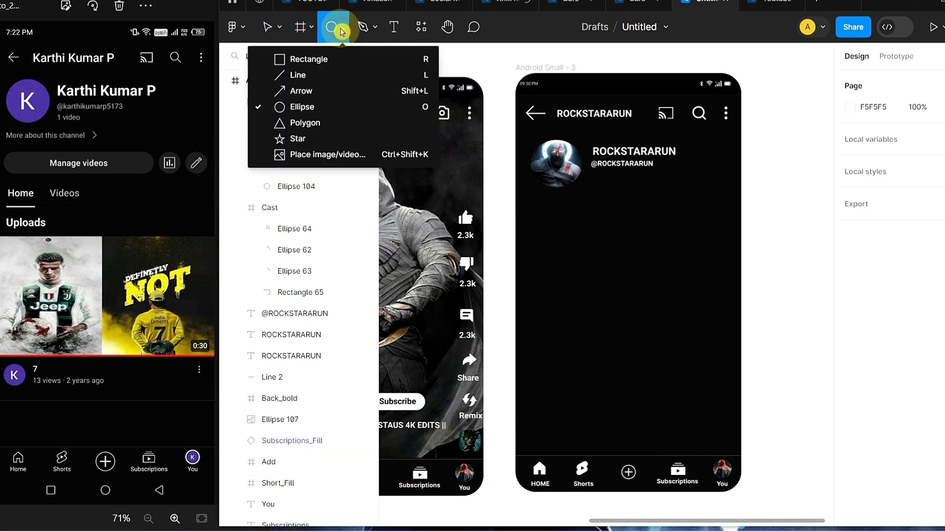
{"action": "left_click", "coordinate": [332, 59]}
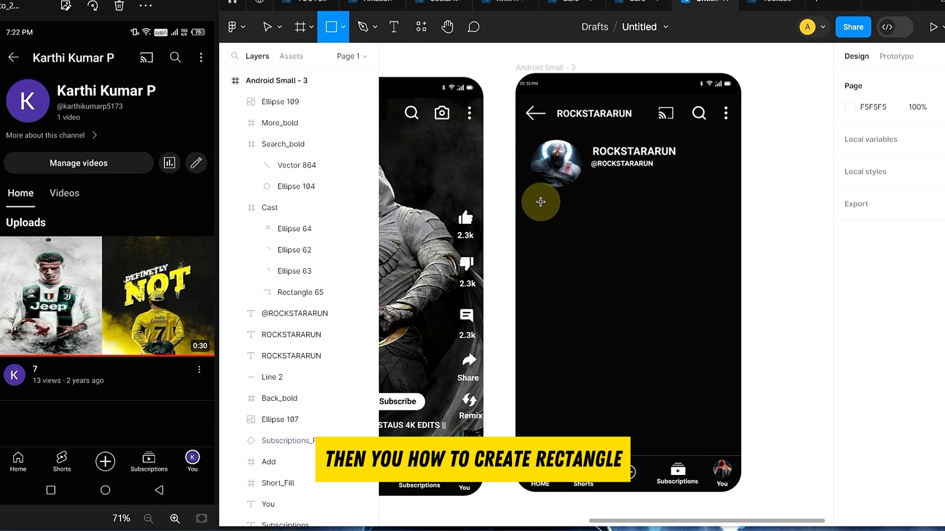
{"action": "mouse_move", "coordinate": [537, 207]}
{"action": "left_mouse_down"}
{"action": "mouse_move", "coordinate": [660, 236]}
{"action": "mouse_move", "coordinate": [606, 215]}
{"action": "left_mouse_up"}
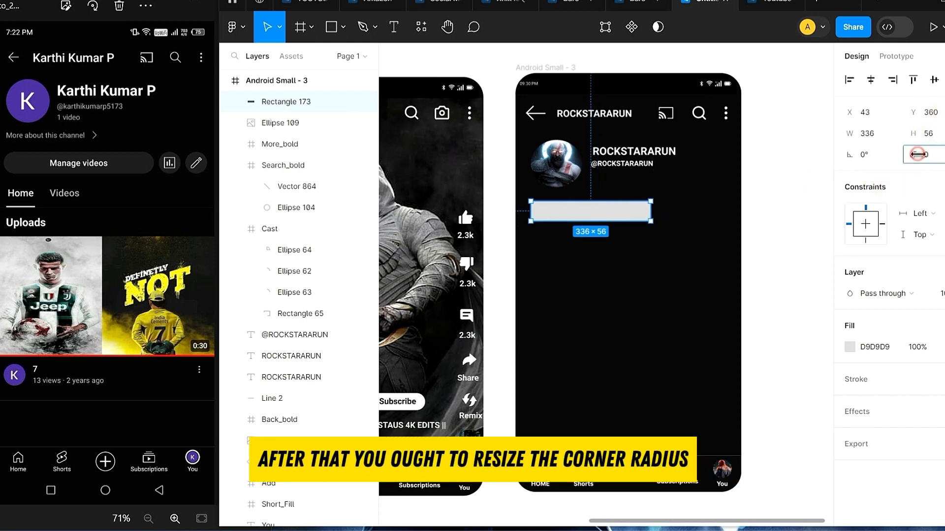
{"action": "left_click_drag", "start_coordinate": [917, 154], "coordinate": [259, 153]}
{"action": "left_click_drag", "start_coordinate": [374, 132], "coordinate": [423, 124]}
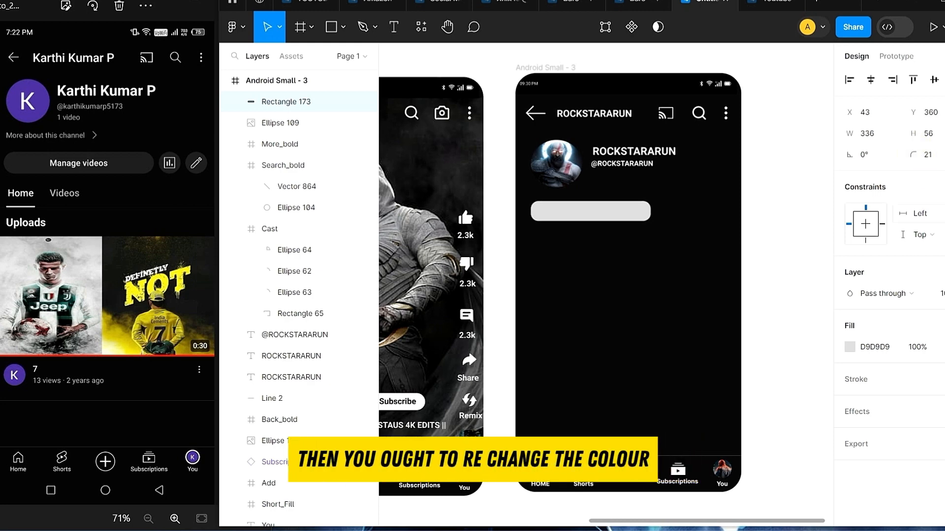
Change the fill of the rounded rectangle below the profile picture to dark grey 393737
{"action": "left_click", "coordinate": [552, 210]}
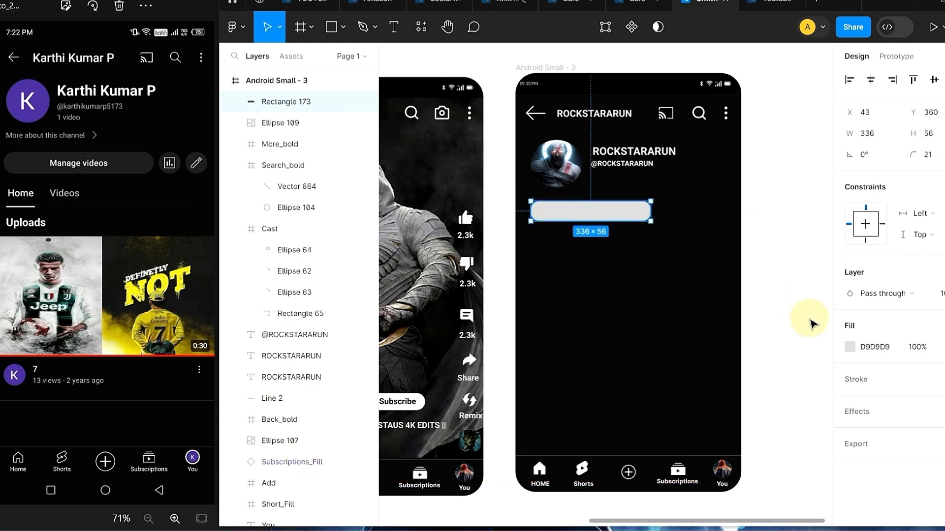
{"action": "left_click", "coordinate": [848, 348]}
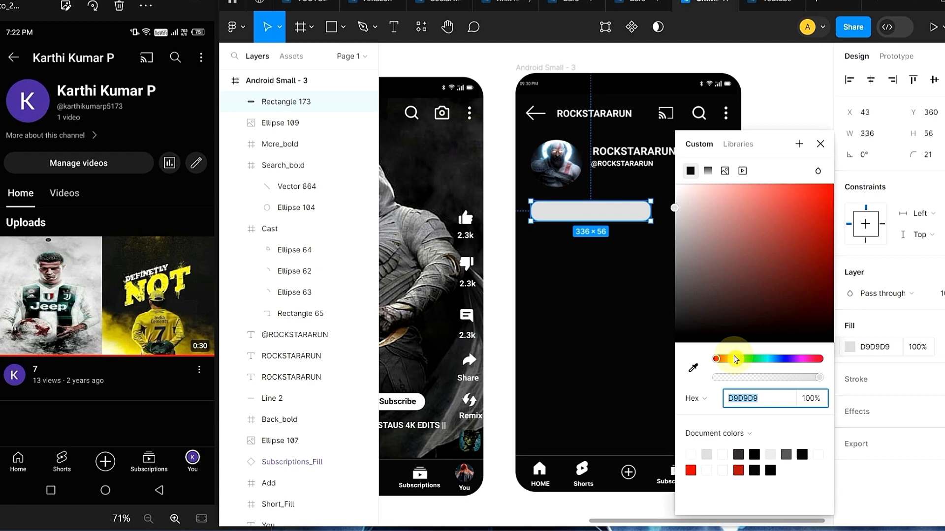
{"action": "left_click", "coordinate": [683, 314]}
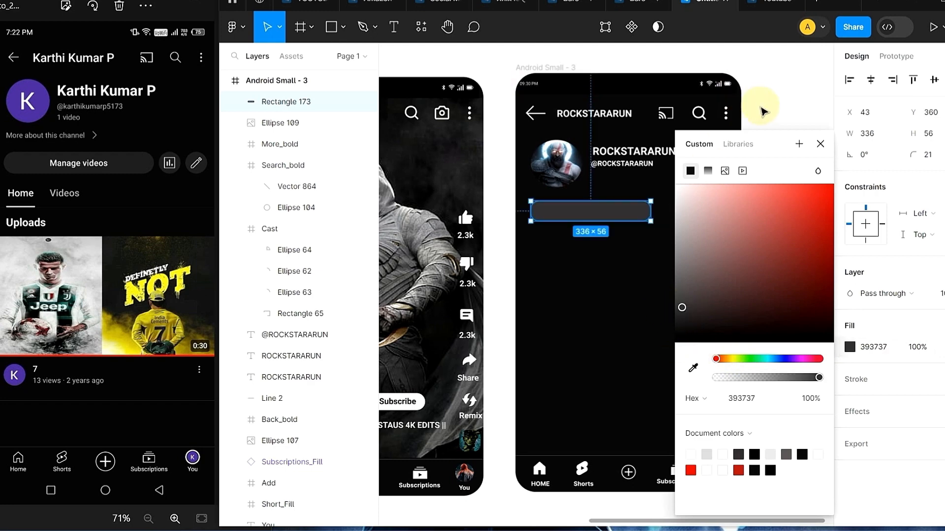
Add the white text "Manage Videos" and centre it inside the dark grey rounded button
{"action": "left_click", "coordinate": [762, 109]}
{"action": "left_click_drag", "start_coordinate": [635, 162], "coordinate": [592, 220]}
{"action": "key", "text": "Delete"}
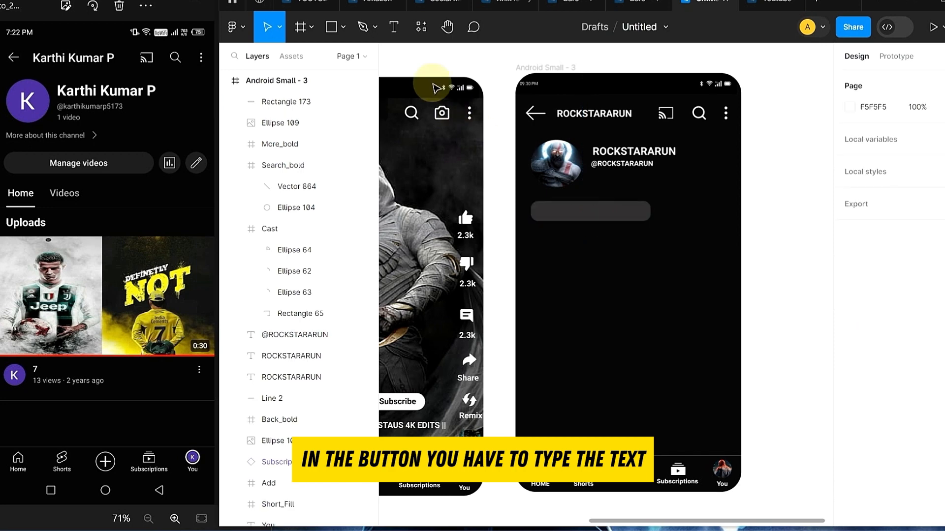
{"action": "left_click", "coordinate": [394, 37]}
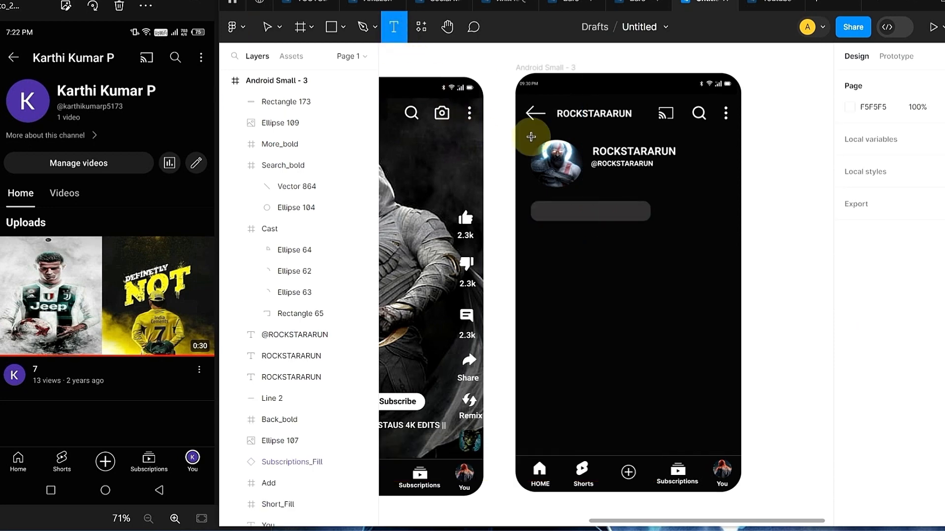
{"action": "left_click", "coordinate": [561, 215]}
{"action": "type", "text": "Manage Videos"}
{"action": "key", "text": "Escape"}
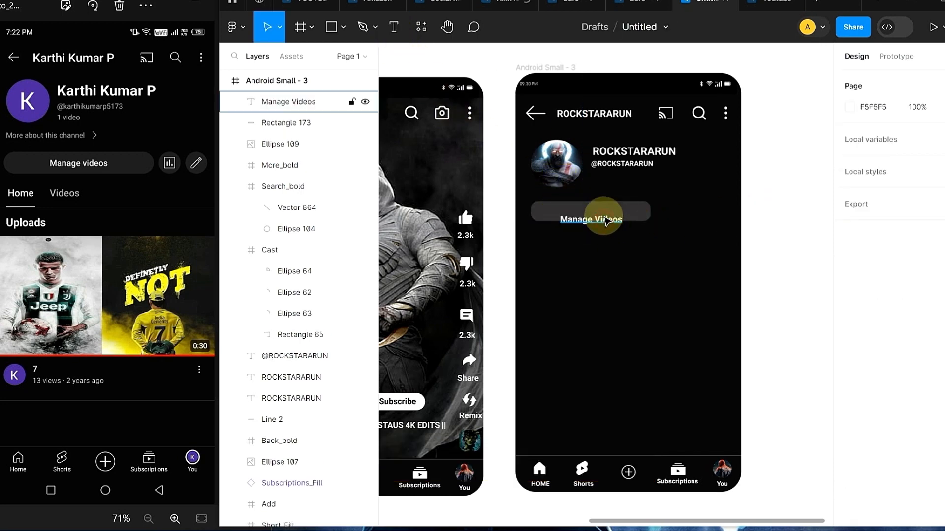
{"action": "left_click_drag", "start_coordinate": [607, 222], "coordinate": [606, 220]}
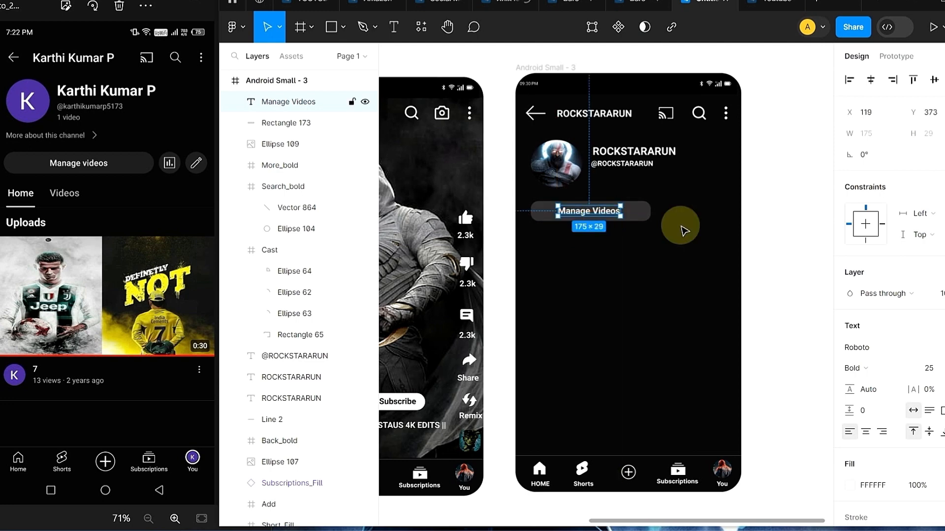
{"action": "left_click", "coordinate": [769, 231]}
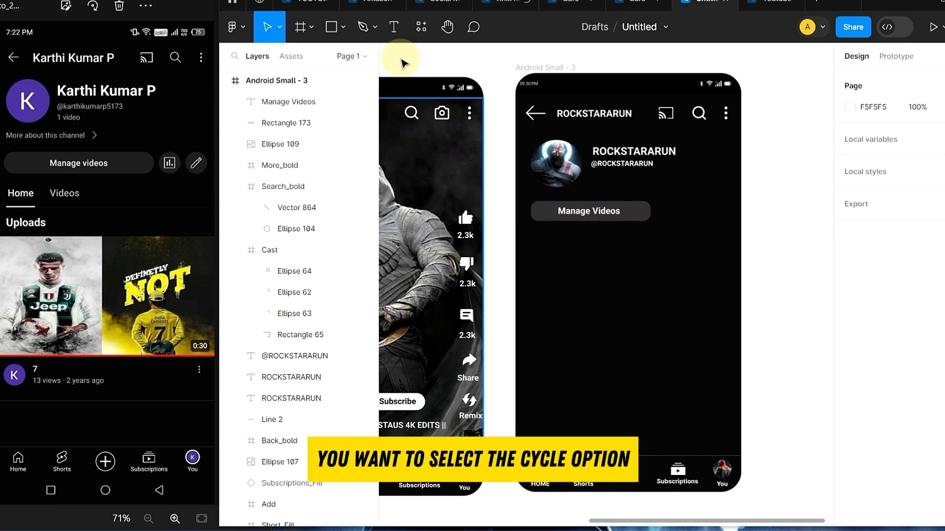
Draw a full-width rectangle about 633 × 330 below the Manage Videos button row in Android Small - 3
{"action": "left_click", "coordinate": [331, 26]}
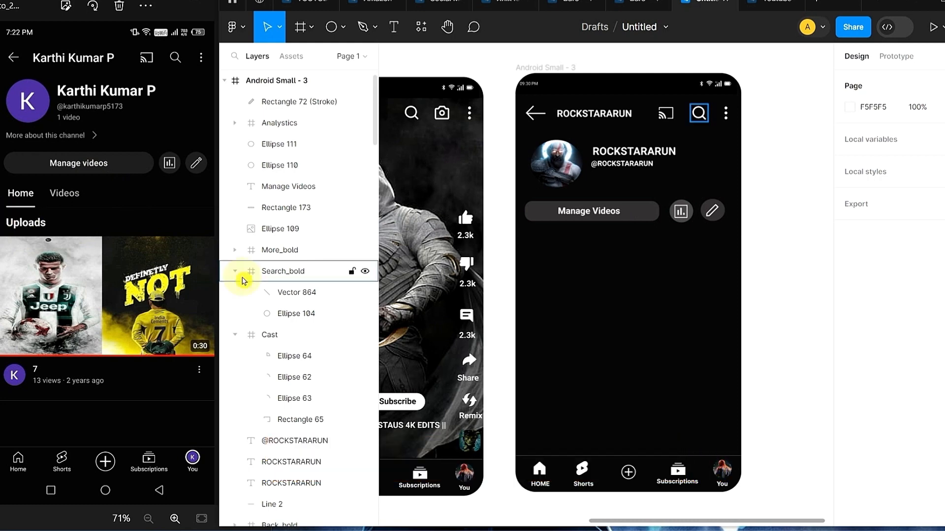
{"action": "left_click", "coordinate": [339, 33]}
{"action": "left_click", "coordinate": [320, 62]}
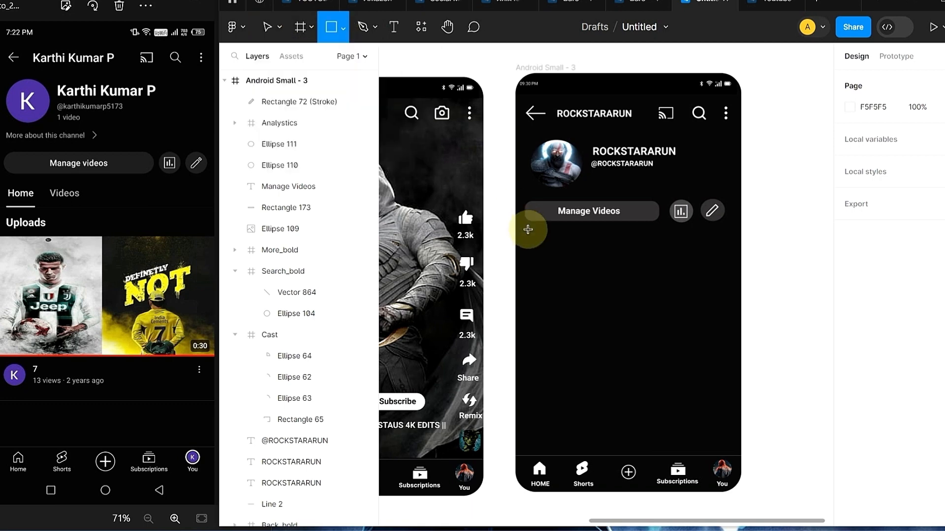
{"action": "left_click_drag", "start_coordinate": [520, 261], "coordinate": [741, 379]}
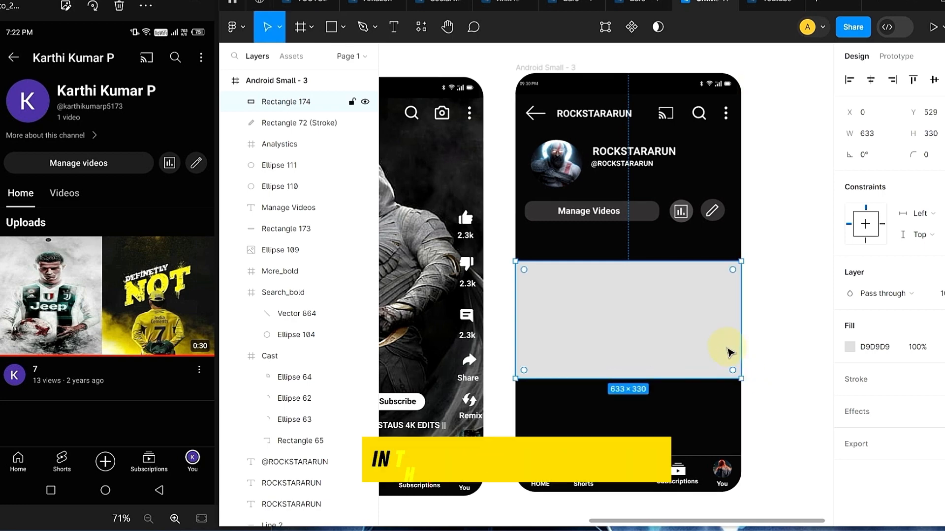
{"action": "left_click", "coordinate": [770, 355]}
Replace the large rectangle's solid fill with the Godzilla image
{"action": "left_click", "coordinate": [671, 327]}
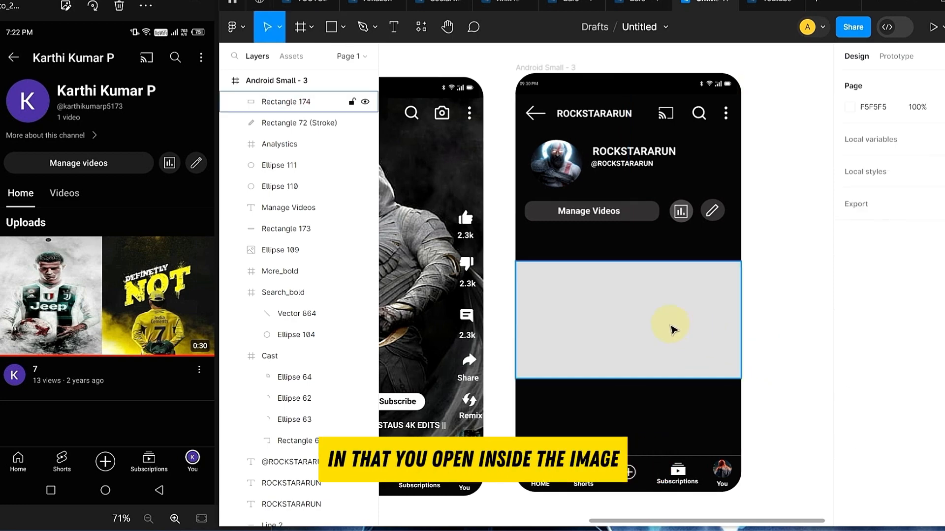
{"action": "left_click", "coordinate": [850, 350]}
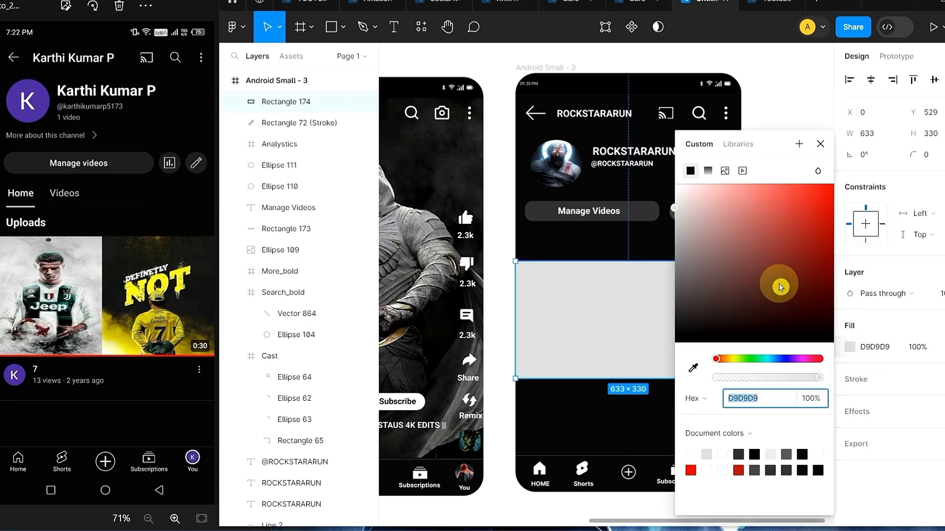
{"action": "left_click", "coordinate": [724, 171]}
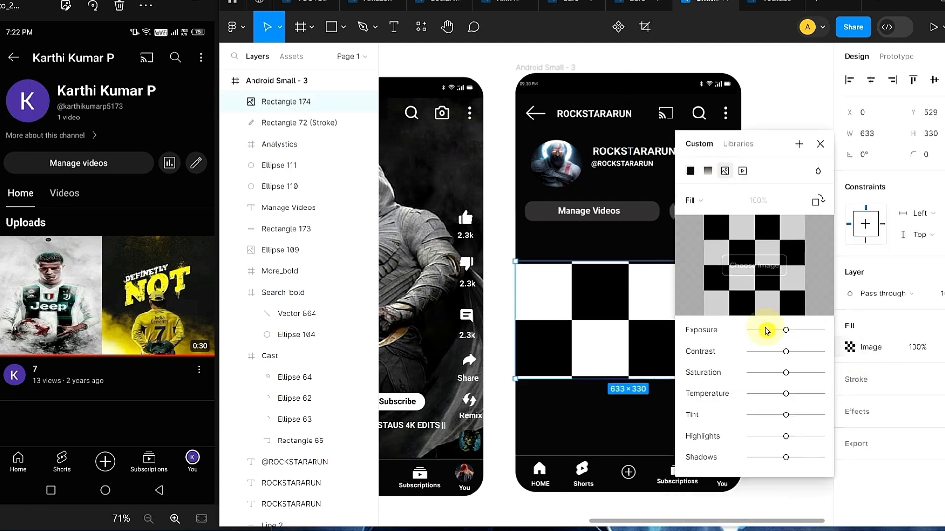
{"action": "left_click", "coordinate": [743, 270]}
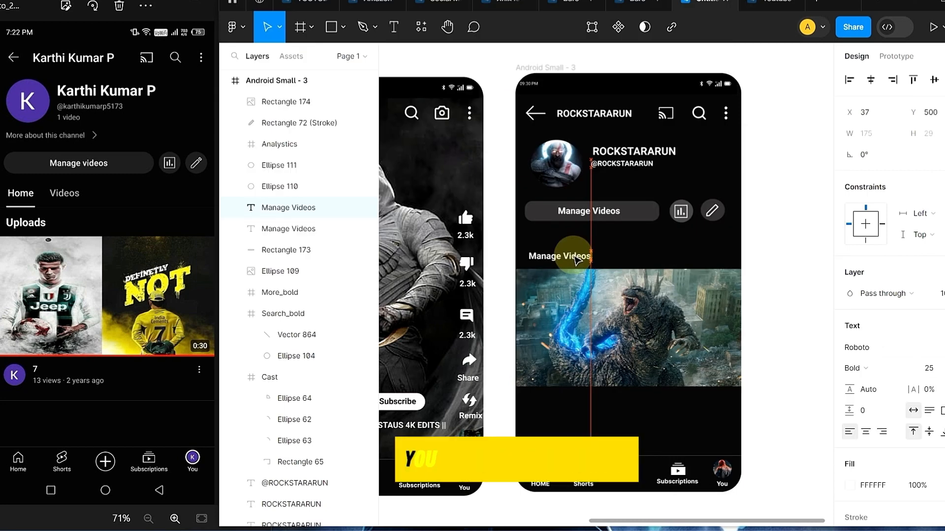
Change the copied Manage Videos text above the Godzilla image to "Uploads" and set its font size to 29
{"action": "double_click", "coordinate": [573, 257]}
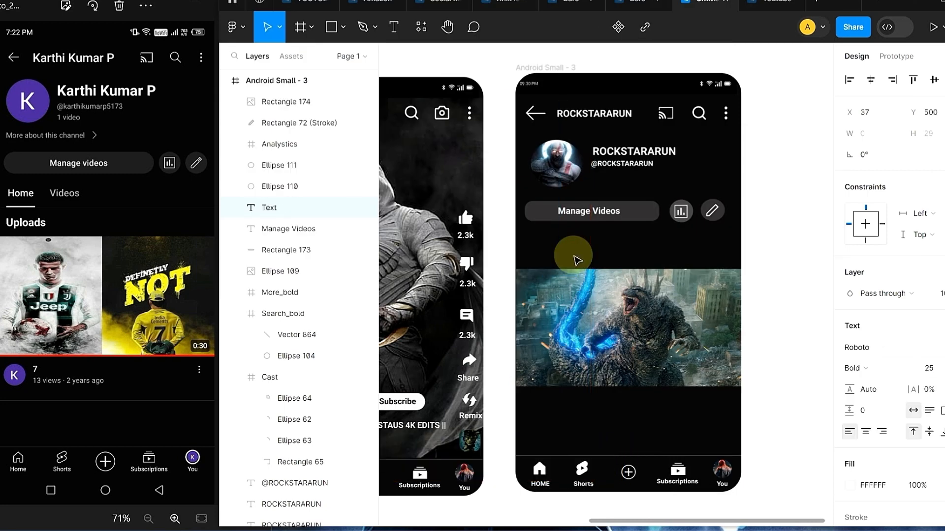
{"action": "type", "text": "Uploads"}
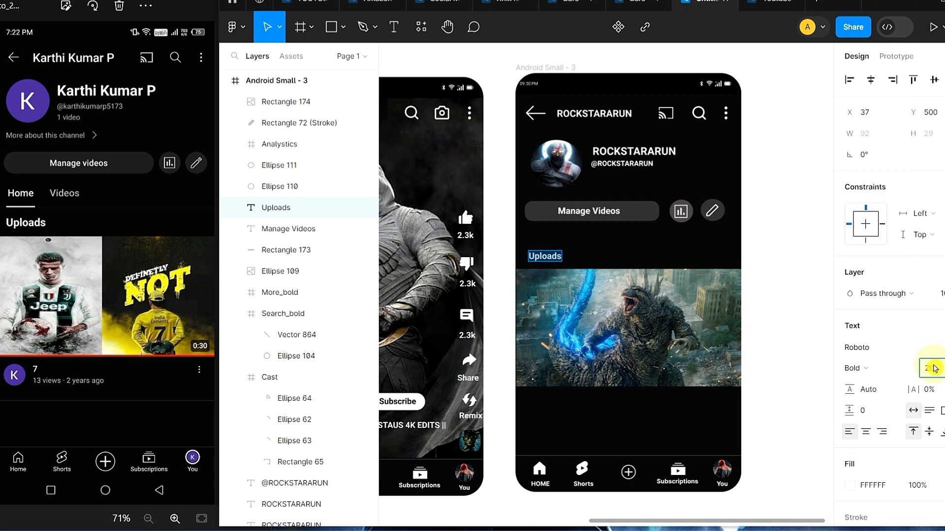
{"action": "key", "text": "Return"}
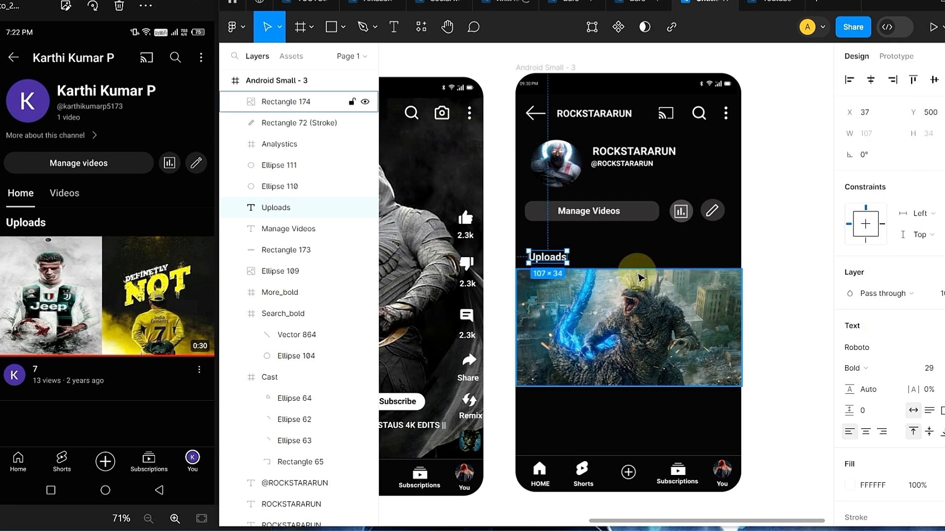
{"action": "left_click", "coordinate": [749, 219]}
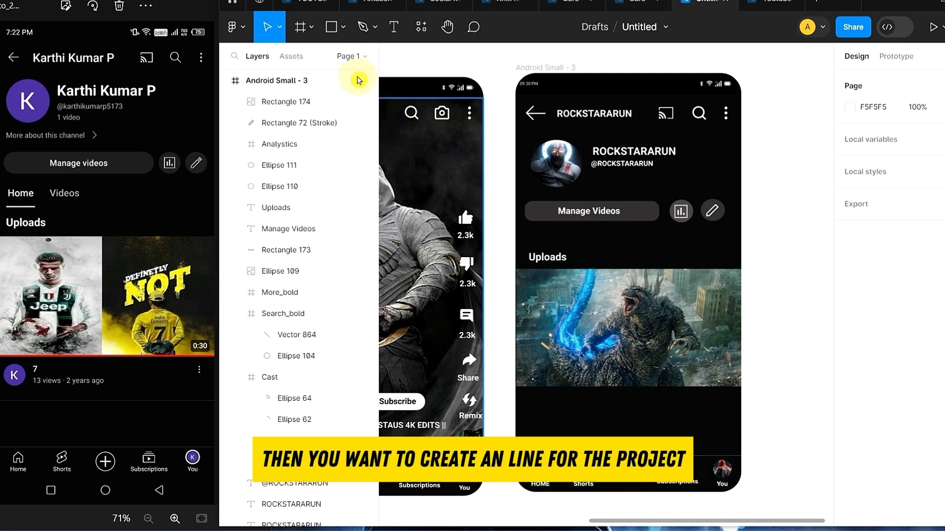
Draw a straight divider line about 635 long across the frame just above the Uploads heading
{"action": "left_click", "coordinate": [344, 32]}
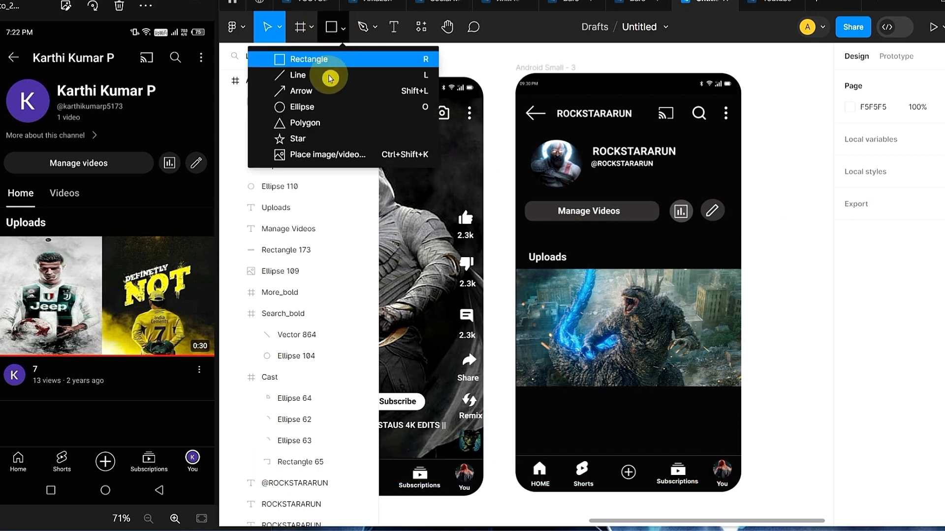
{"action": "left_click", "coordinate": [300, 77]}
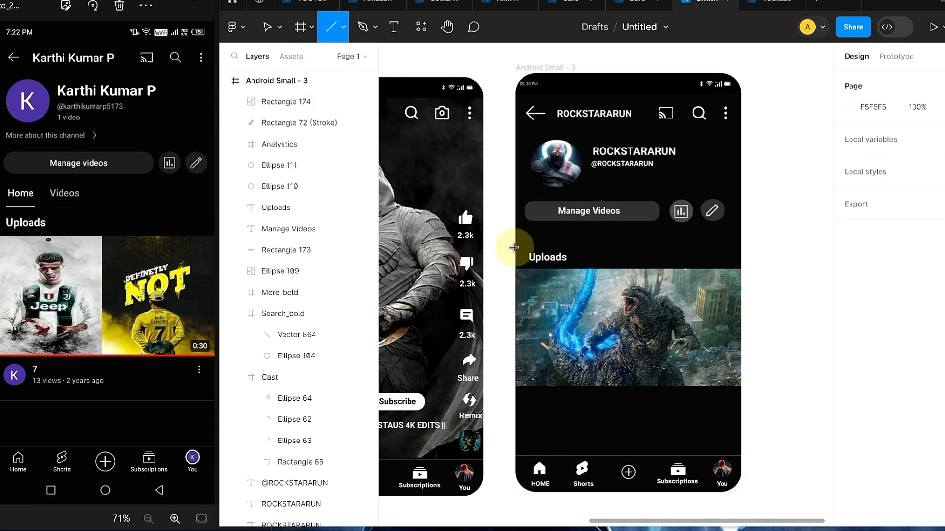
{"action": "left_click_drag", "start_coordinate": [516, 246], "coordinate": [743, 248]}
{"action": "left_click", "coordinate": [781, 274]}
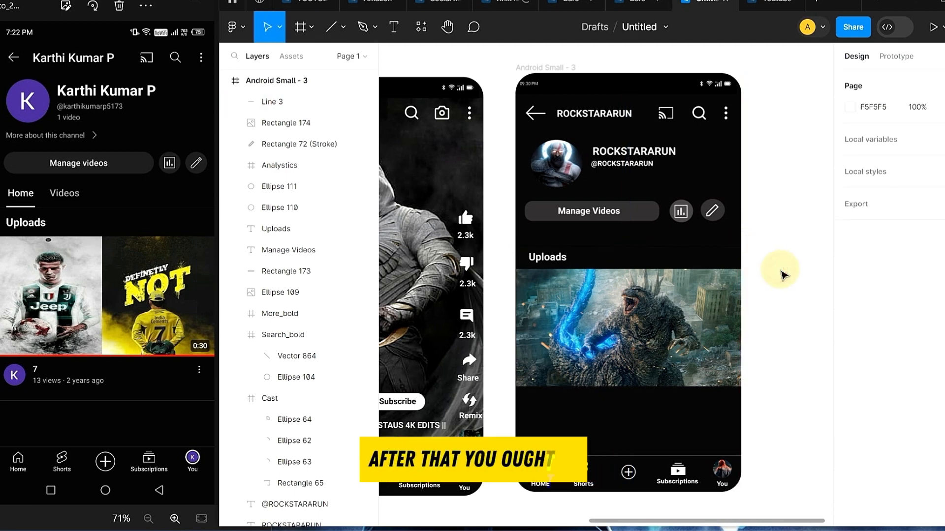
Set the stroke colour of the divider line above Uploads to grey 565252
{"action": "left_click", "coordinate": [694, 247]}
{"action": "left_click", "coordinate": [848, 379]}
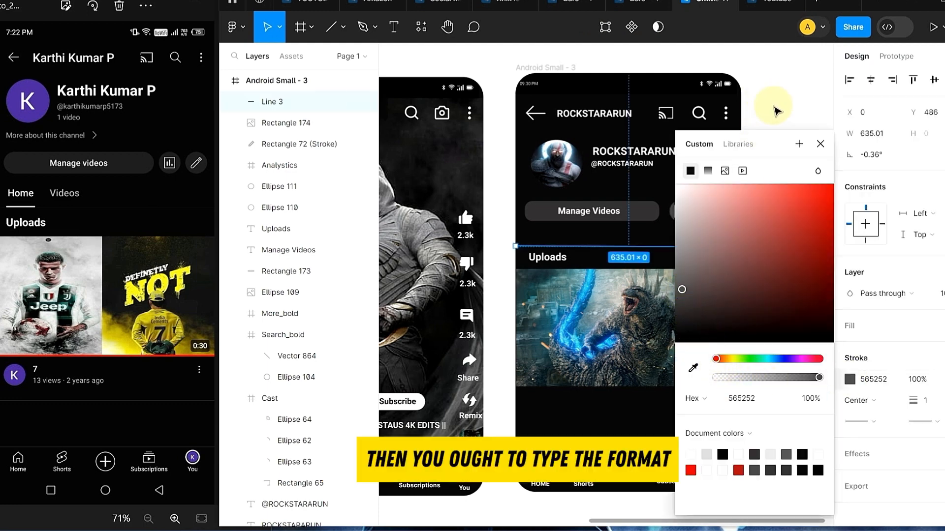
{"action": "left_click", "coordinate": [783, 118]}
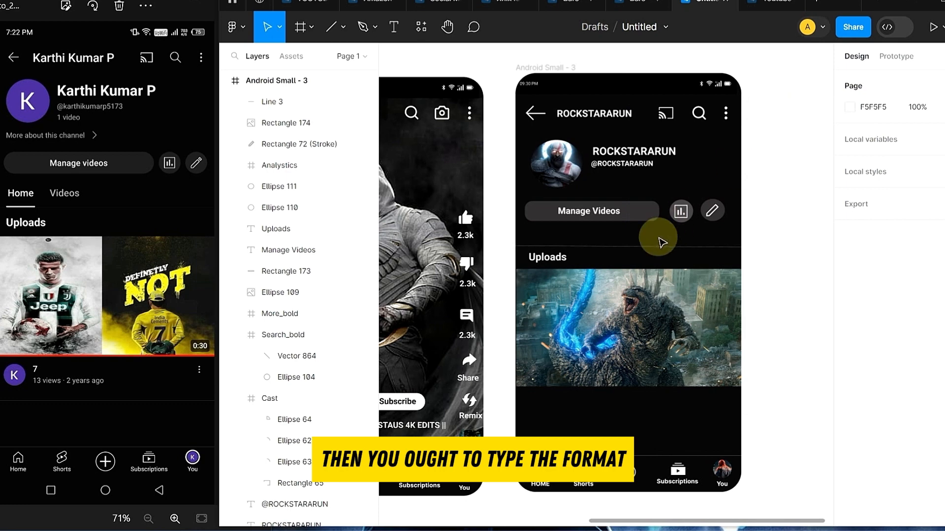
Duplicate the Uploads text above the divider line and change the copy to "Home"
{"action": "left_click", "coordinate": [554, 263]}
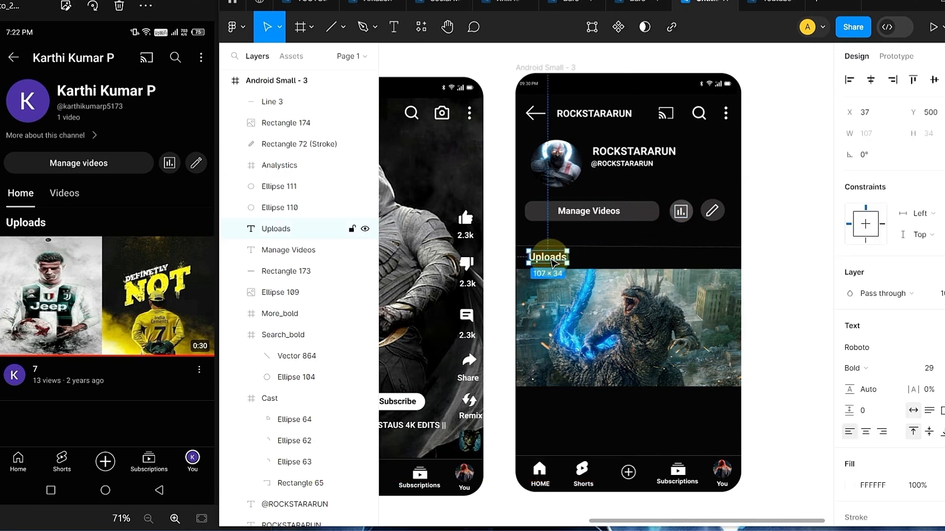
{"action": "left_click_drag", "start_coordinate": [553, 264], "coordinate": [548, 241]}
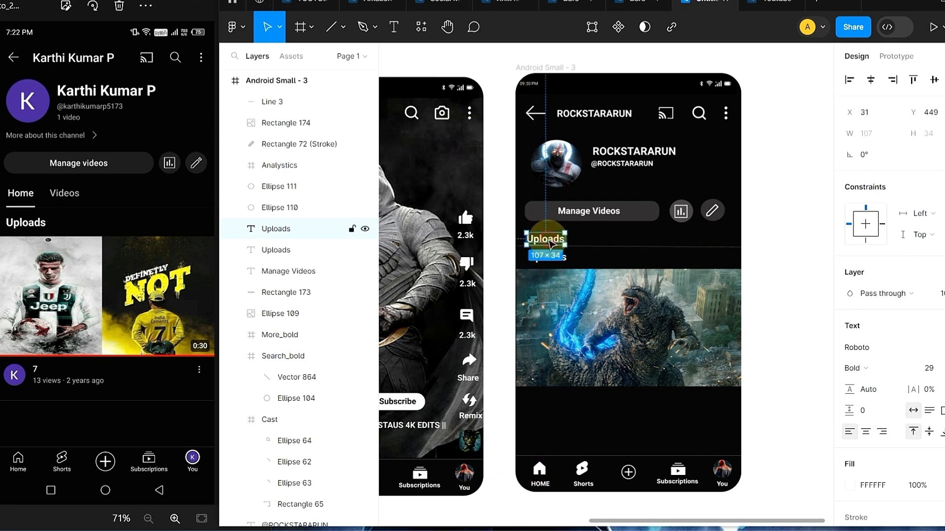
{"action": "double_click", "coordinate": [548, 239]}
{"action": "type", "text": "Home"}
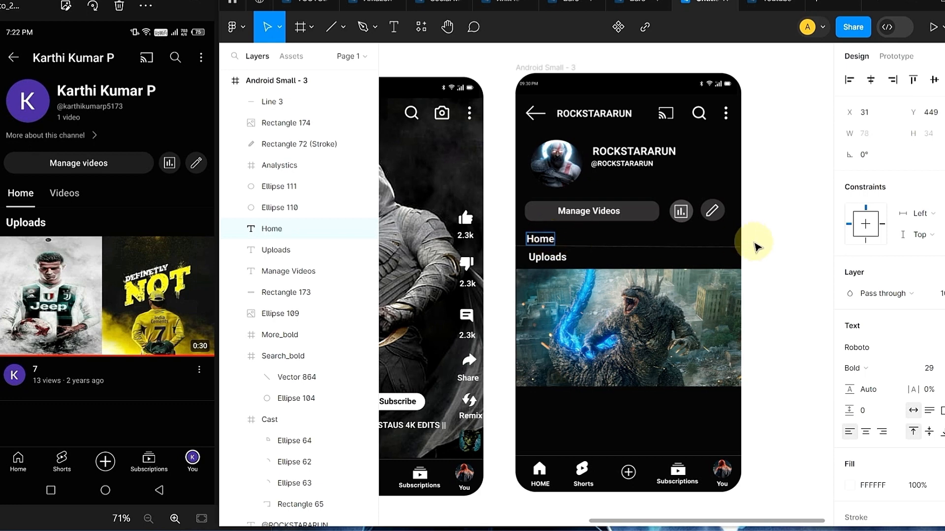
Duplicate the Home label beside it, change the copy to "Videos", and shift the labels slightly up from the divider line
{"action": "left_click", "coordinate": [541, 239]}
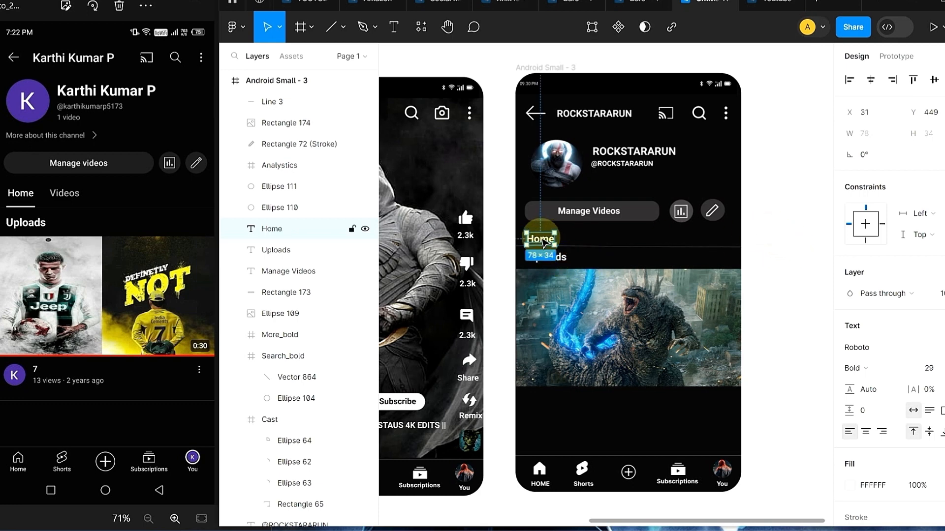
{"action": "key", "text": "ctrl+d"}
{"action": "left_click_drag", "start_coordinate": [543, 242], "coordinate": [590, 239]}
{"action": "double_click", "coordinate": [590, 239]}
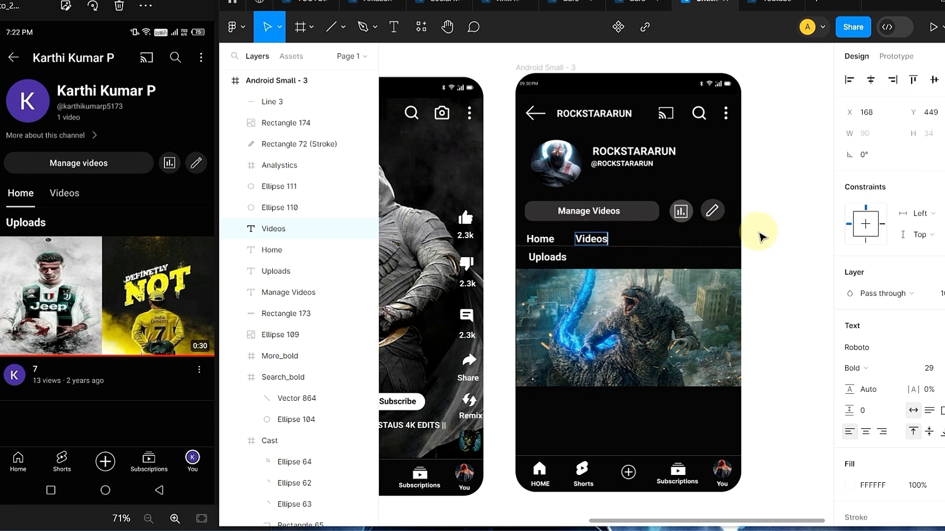
{"action": "key", "text": "Escape"}
{"action": "left_click", "coordinate": [755, 242]}
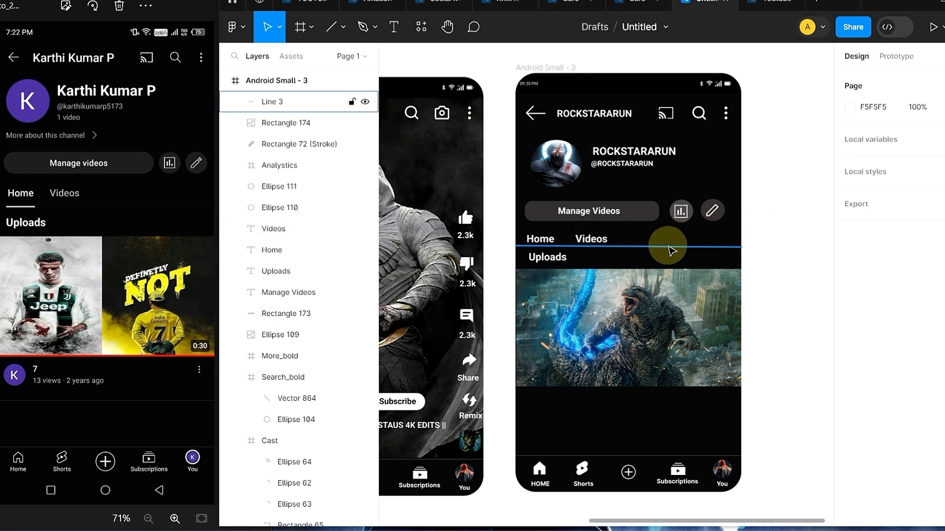
{"action": "left_click_drag", "start_coordinate": [544, 242], "coordinate": [599, 241]}
{"action": "left_click", "coordinate": [759, 245]}
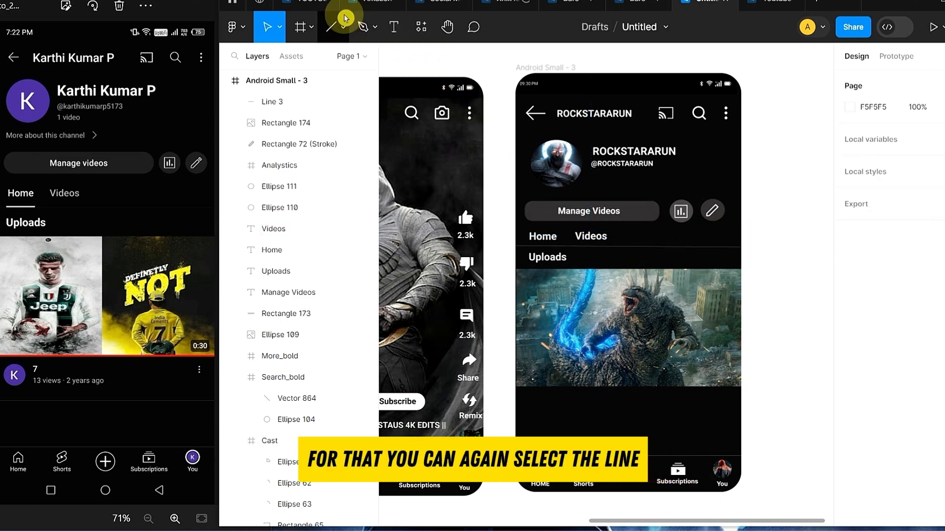
Draw a short line about 104 long under the Home label, level with the divider
{"action": "left_click", "coordinate": [334, 26]}
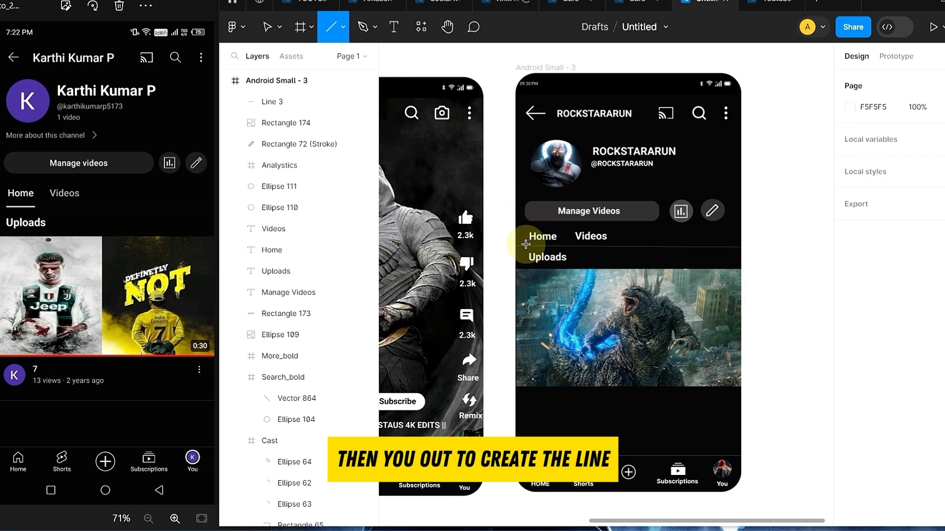
{"action": "left_click_drag", "start_coordinate": [525, 244], "coordinate": [563, 245]}
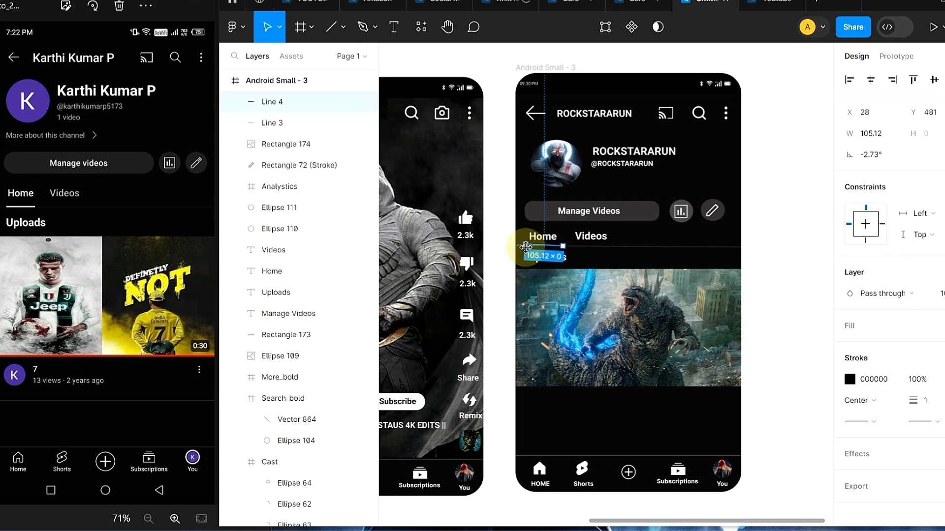
{"action": "left_click_drag", "start_coordinate": [526, 246], "coordinate": [526, 246]}
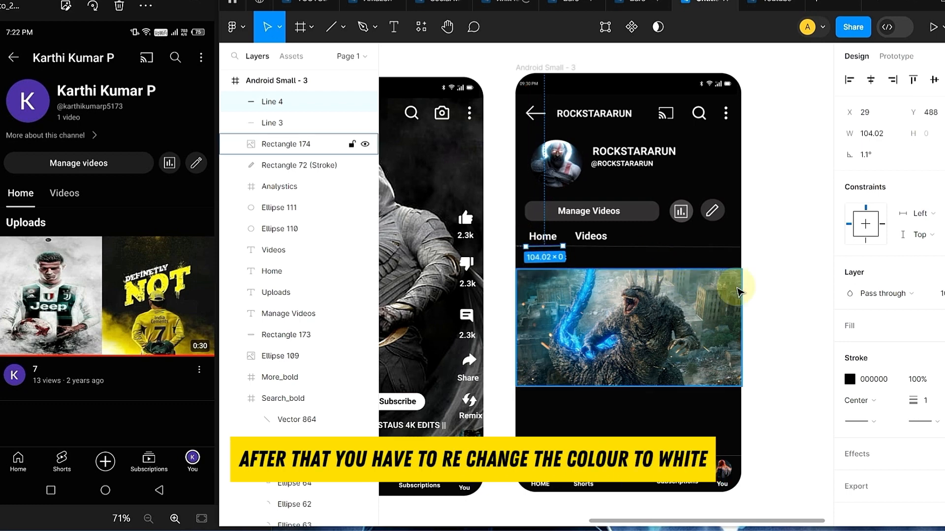
Set the short Home underline's stroke colour to near-white FFFCFC and its thickness to 4
{"action": "left_click", "coordinate": [850, 379]}
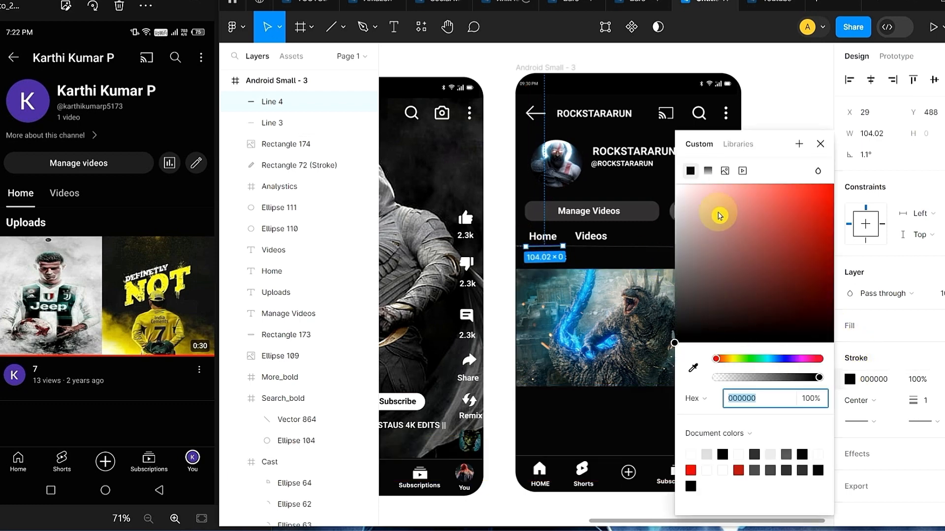
{"action": "left_click", "coordinate": [677, 184]}
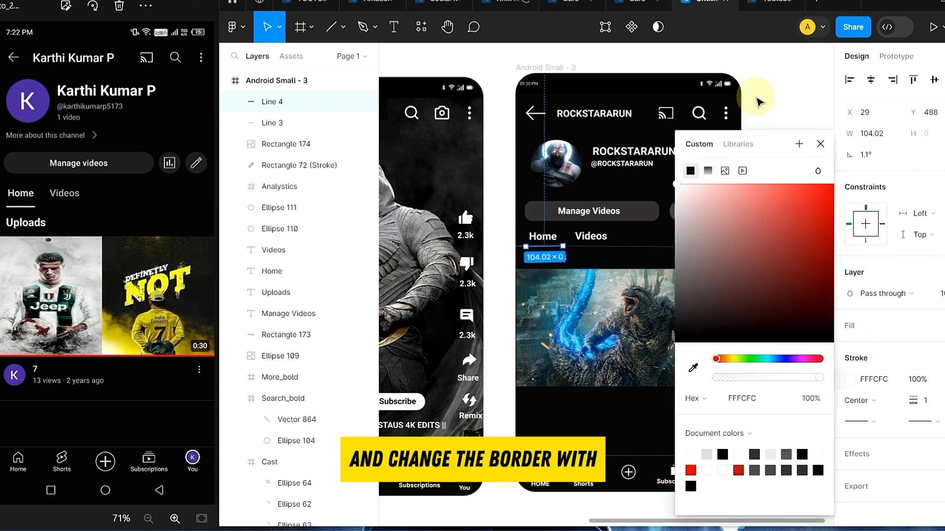
{"action": "left_click_drag", "start_coordinate": [916, 405], "coordinate": [933, 404]}
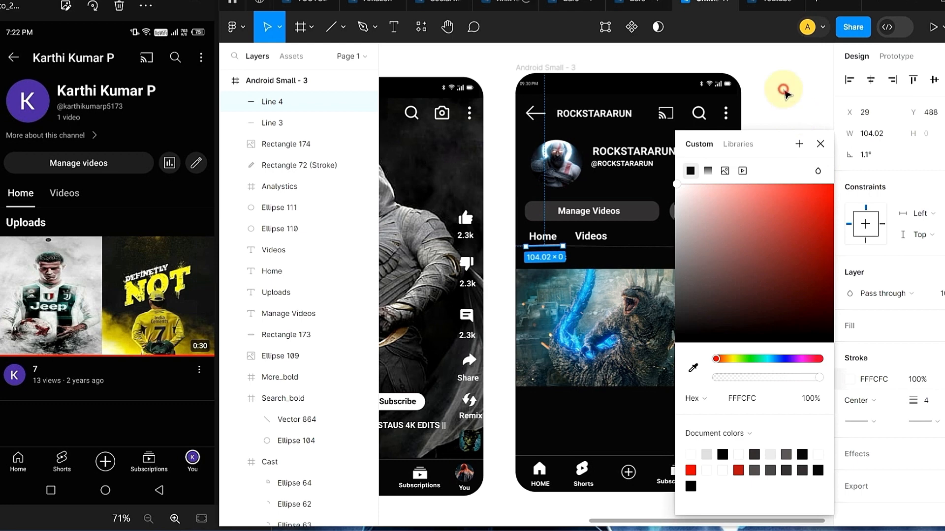
{"action": "left_click", "coordinate": [784, 91]}
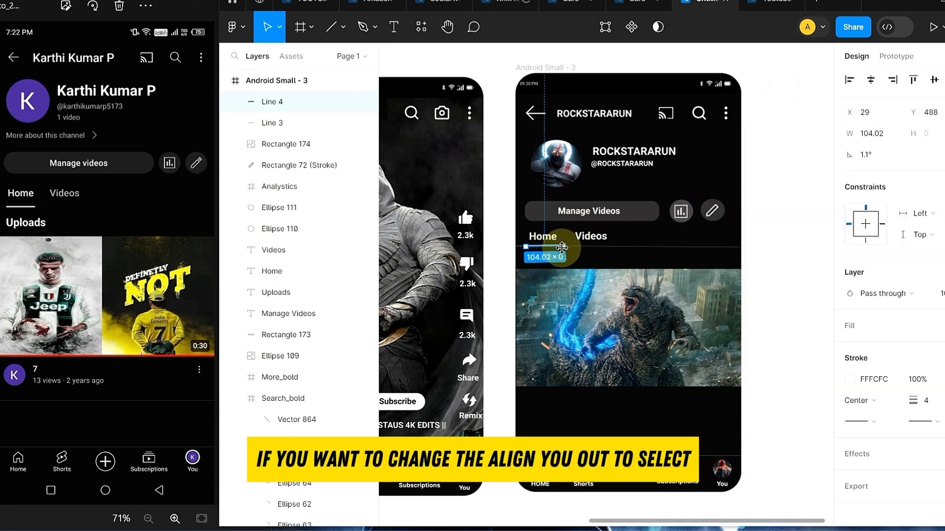
Straighten the underline beneath the Home label to 0° and shorten it to 90
{"action": "left_click_drag", "start_coordinate": [561, 248], "coordinate": [560, 247]}
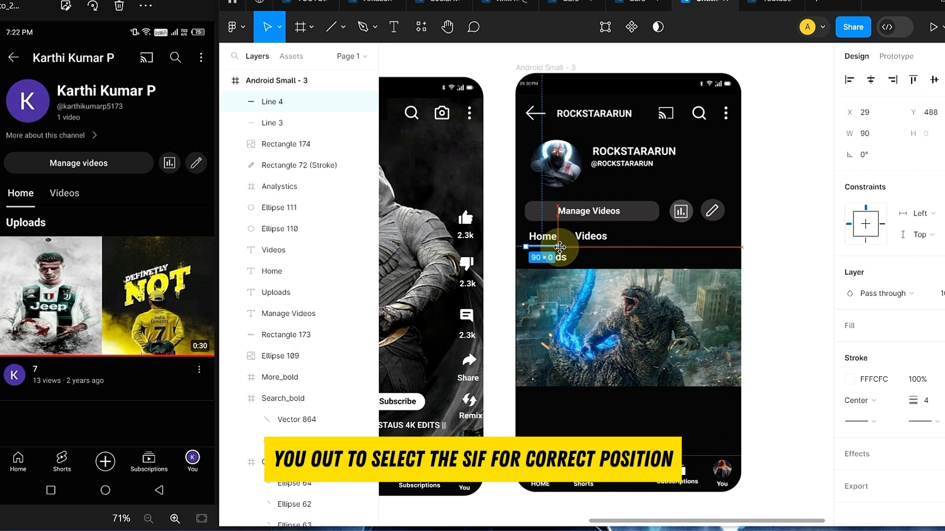
{"action": "left_click_drag", "start_coordinate": [559, 247], "coordinate": [560, 247]}
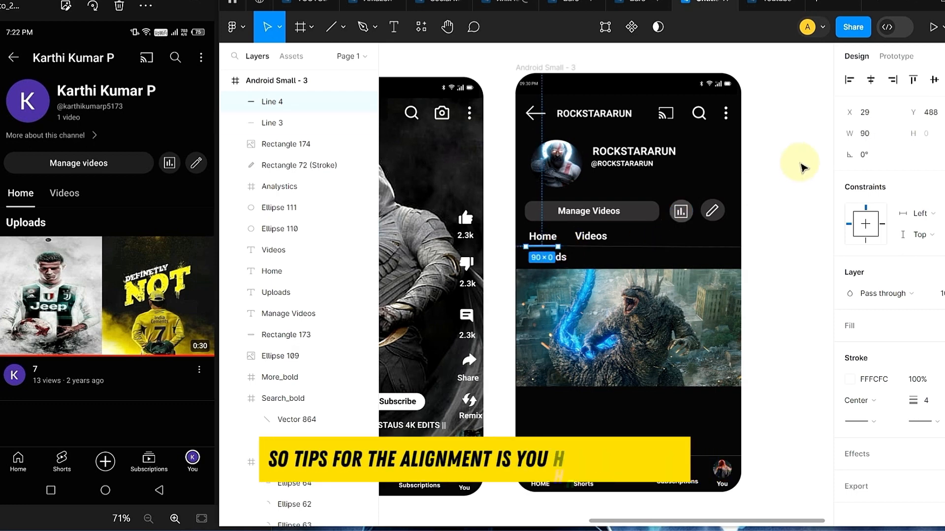
{"action": "left_click", "coordinate": [794, 157]}
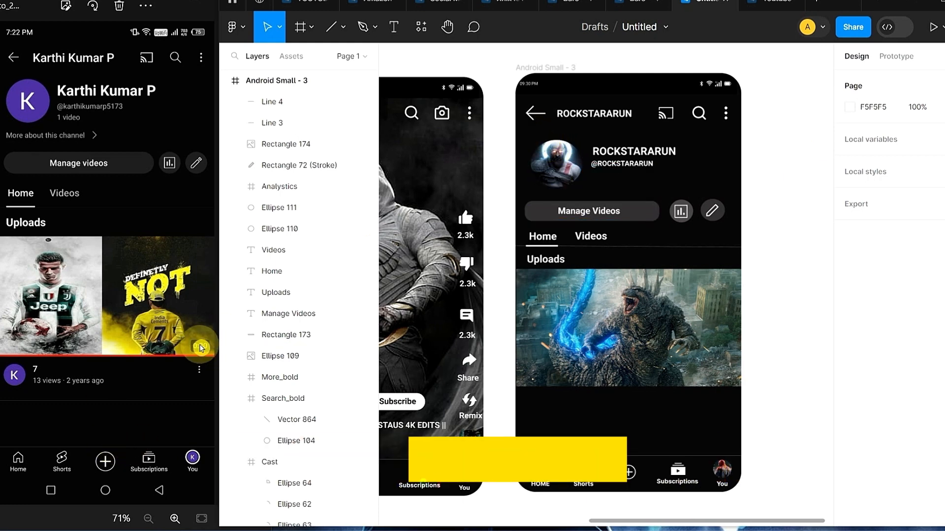
Draw a rectangle about 77 × 36 in the Godzilla thumbnail's lower-right corner and round its corners to 14
{"action": "left_click", "coordinate": [341, 29]}
{"action": "left_click", "coordinate": [322, 59]}
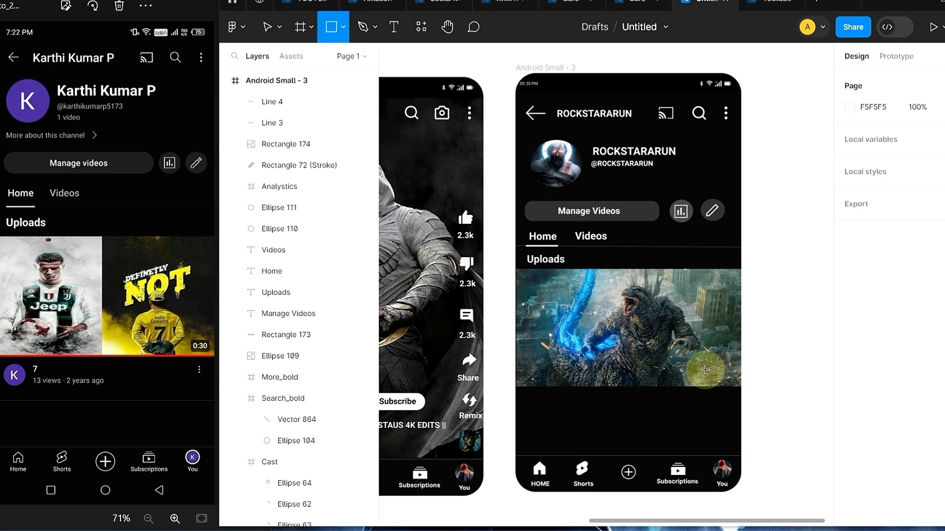
{"action": "left_click_drag", "start_coordinate": [707, 365], "coordinate": [736, 379]}
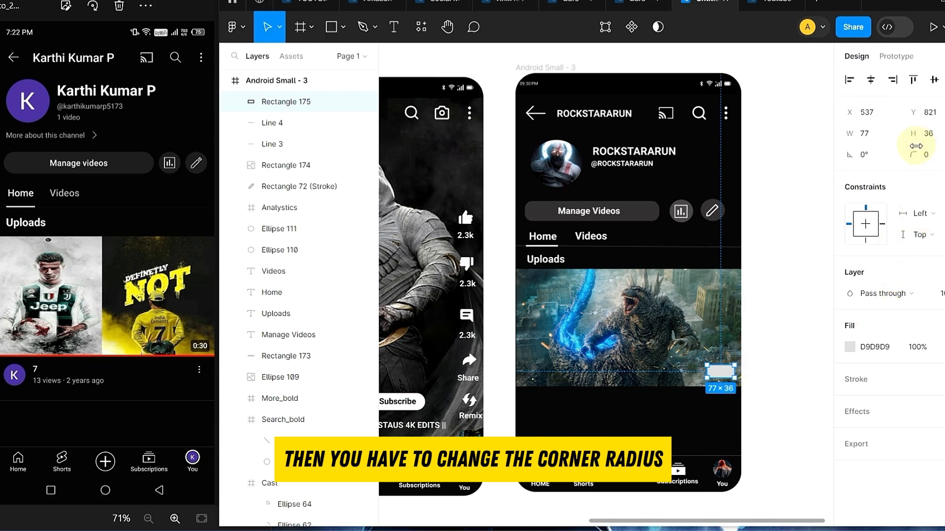
{"action": "left_click_drag", "start_coordinate": [918, 153], "coordinate": [934, 154]}
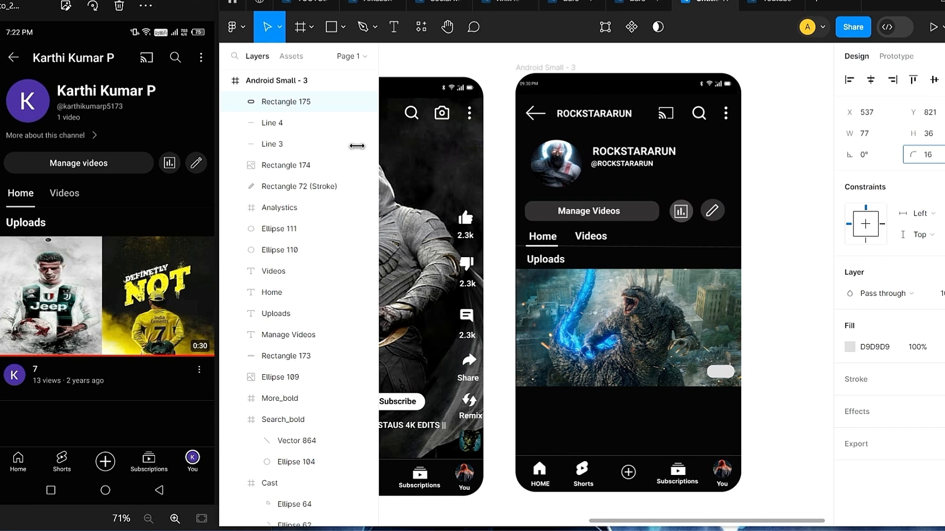
{"action": "left_click_drag", "start_coordinate": [357, 144], "coordinate": [333, 135]}
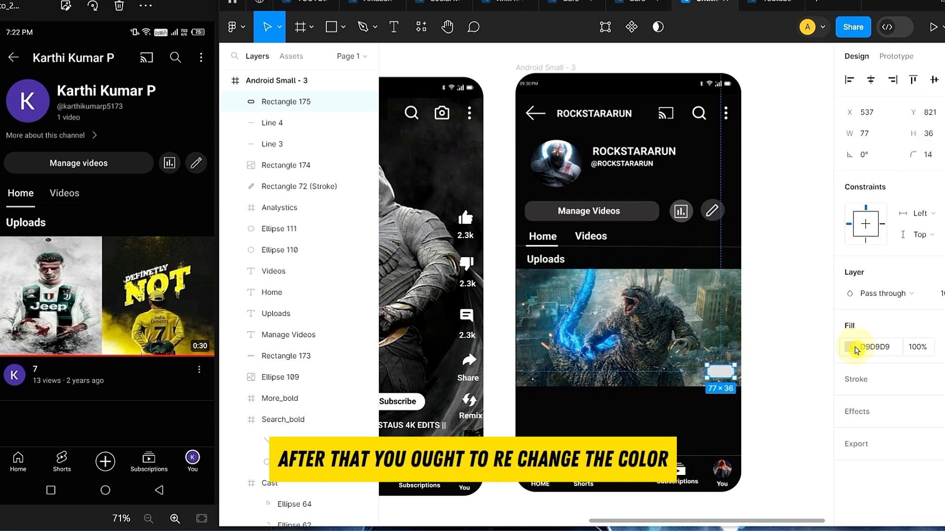
Fill the rounded badge on the Godzilla thumbnail with black and label it 2:20
{"action": "left_click", "coordinate": [851, 346]}
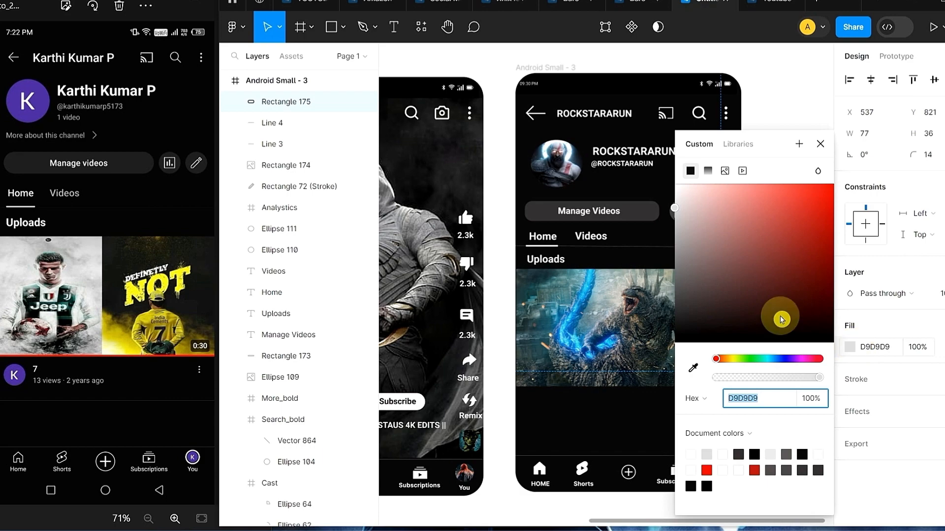
{"action": "left_click", "coordinate": [680, 328]}
{"action": "left_click", "coordinate": [785, 91]}
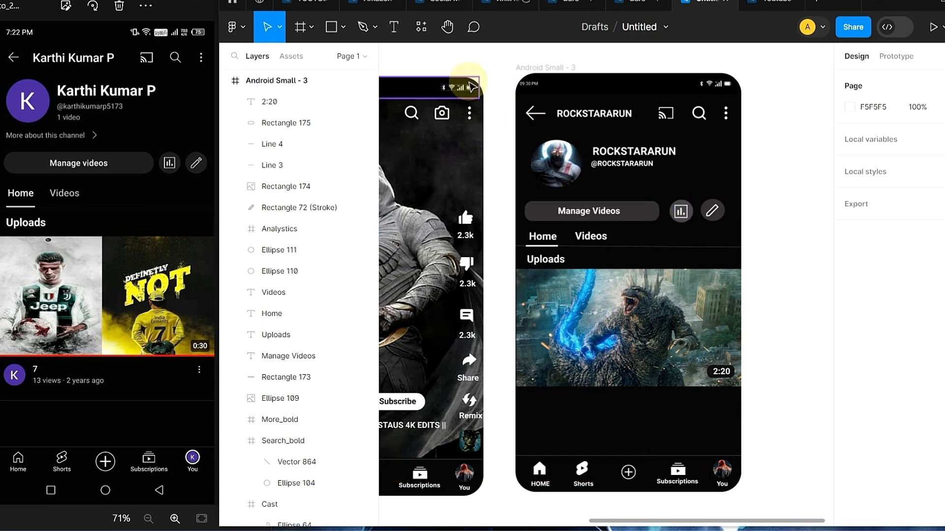
Draw an ellipse about 81 × 73 below the Godzilla thumbnail's left corner and fill it with a channel avatar image
{"action": "left_click", "coordinate": [343, 27]}
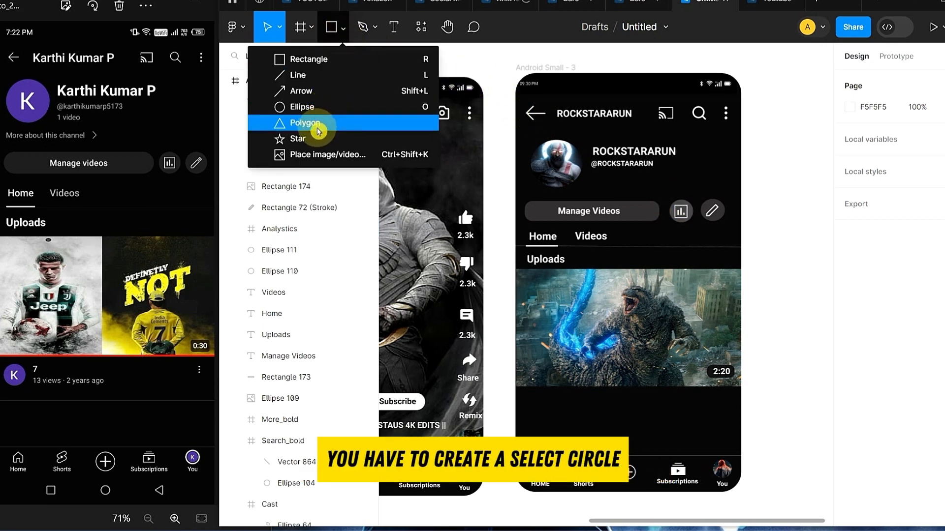
{"action": "left_click", "coordinate": [310, 107]}
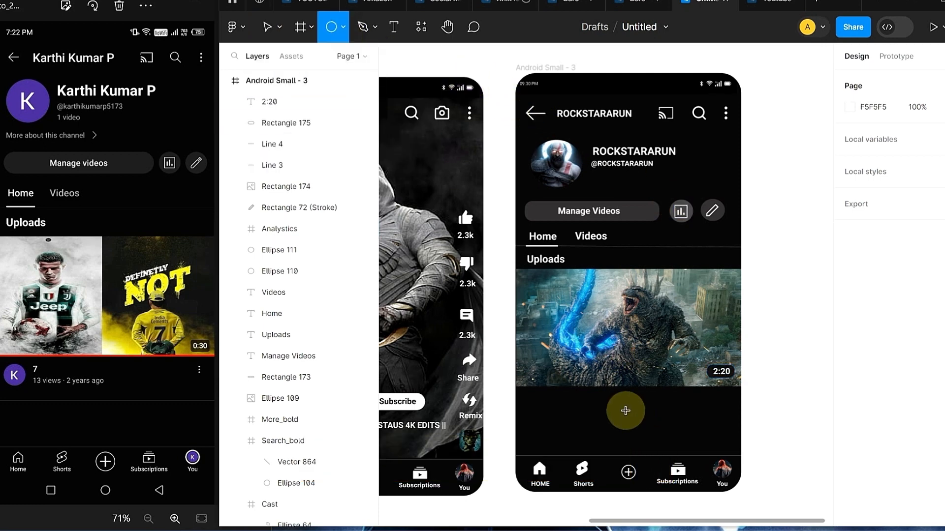
{"action": "left_click_drag", "start_coordinate": [528, 396], "coordinate": [558, 422]}
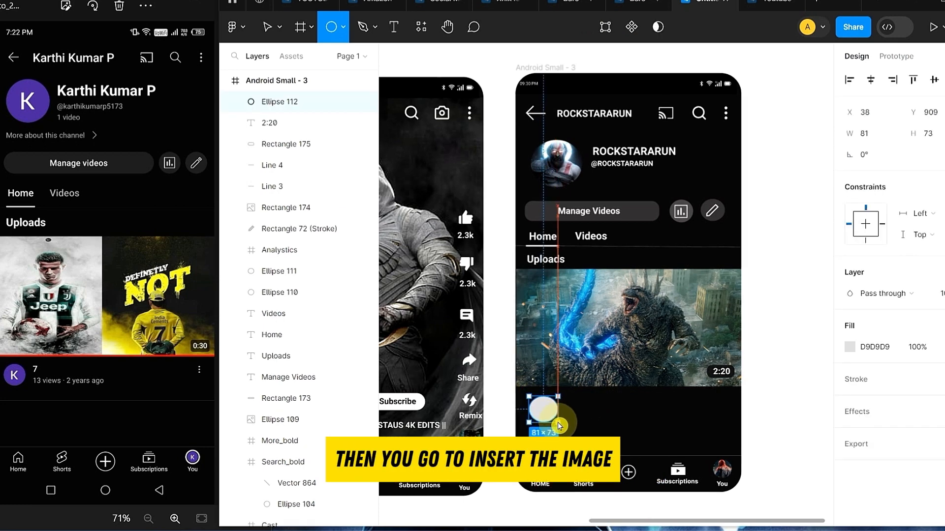
{"action": "left_click", "coordinate": [847, 347]}
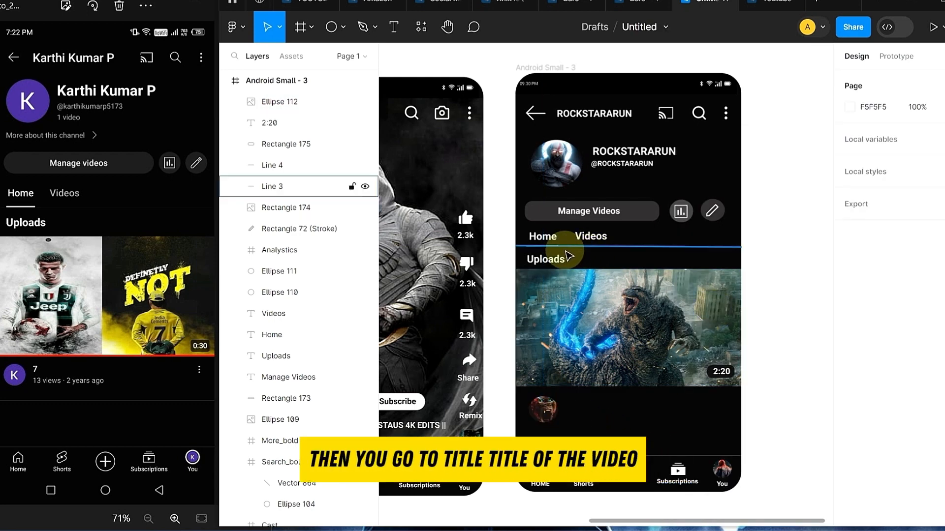
Duplicate the Uploads text, place it beside the new avatar and change the copy to "GODZILLA X KONG NEW EMPIRE TRAILER 2023"
{"action": "left_click", "coordinate": [562, 260]}
{"action": "key", "text": "ctrl+d"}
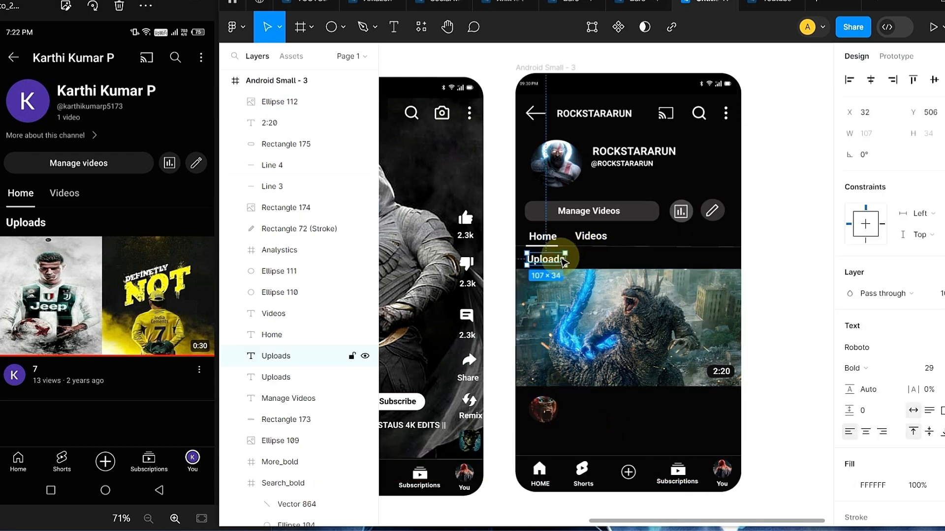
{"action": "left_click_drag", "start_coordinate": [598, 412], "coordinate": [599, 403]}
{"action": "double_click", "coordinate": [600, 403]}
{"action": "key", "text": "BackSpace"}
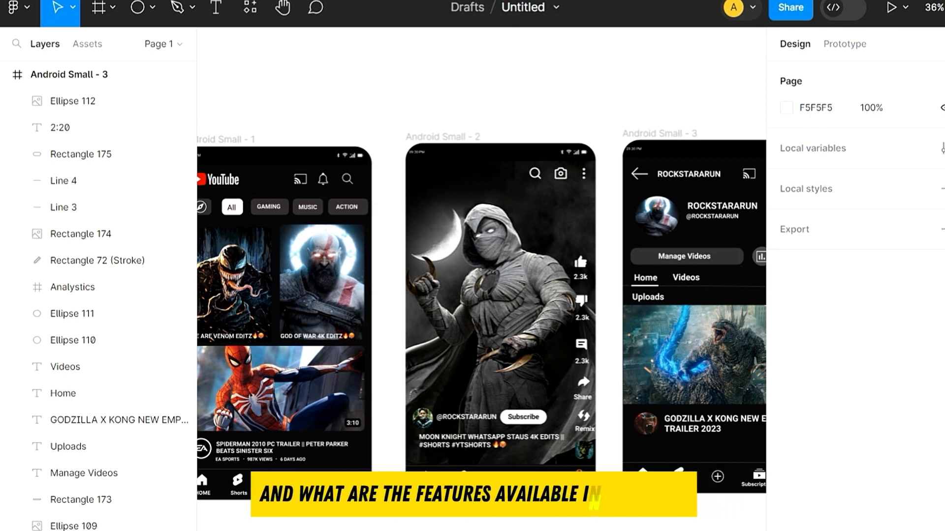
{"action": "scroll", "coordinate": [482, 279], "scroll_direction": "left", "scroll_amount": 2}
{"action": "scroll", "coordinate": [481, 316], "scroll_direction": "left", "scroll_amount": 1}
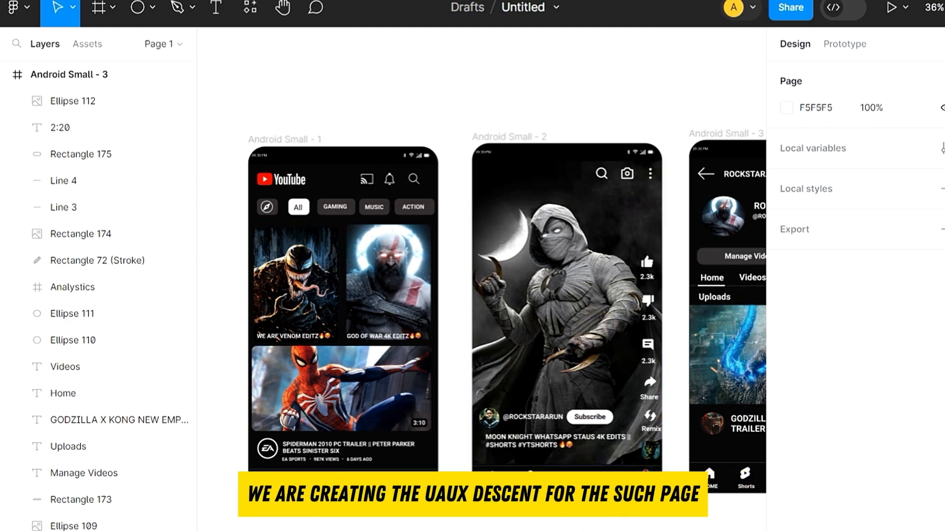
{"action": "scroll", "coordinate": [640, 344], "scroll_direction": "right", "scroll_amount": 5}
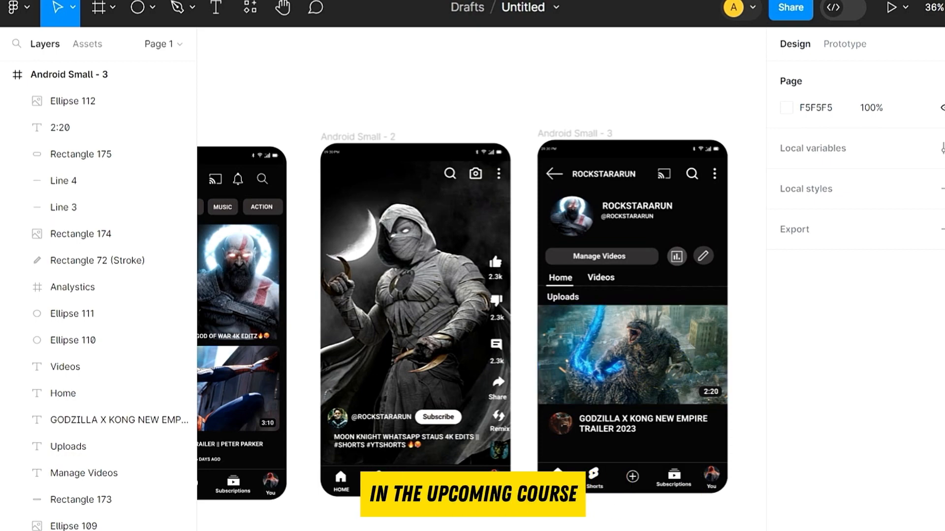
{"action": "scroll", "coordinate": [481, 315], "scroll_direction": "left", "scroll_amount": 2}
{"action": "scroll", "coordinate": [481, 315], "scroll_direction": "left", "scroll_amount": 1}
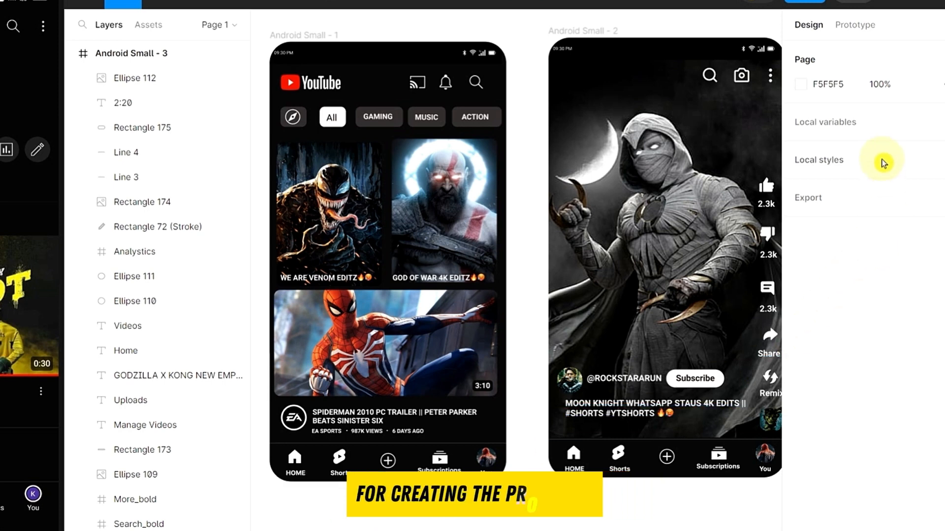
Add a prototype connection from the Venom thumbnail to Android Small - 2 with On tap, Navigate to and Instant animation
{"action": "left_click", "coordinate": [843, 24]}
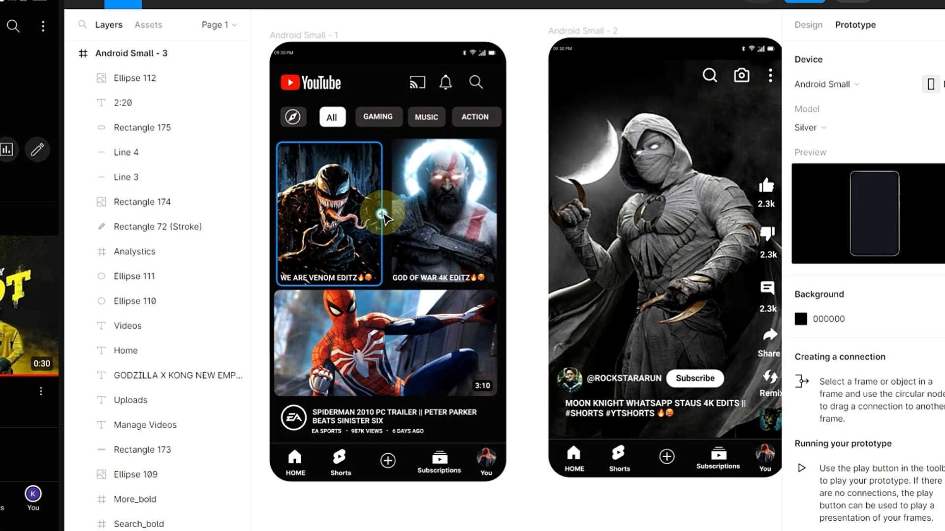
{"action": "left_click_drag", "start_coordinate": [382, 214], "coordinate": [571, 250]}
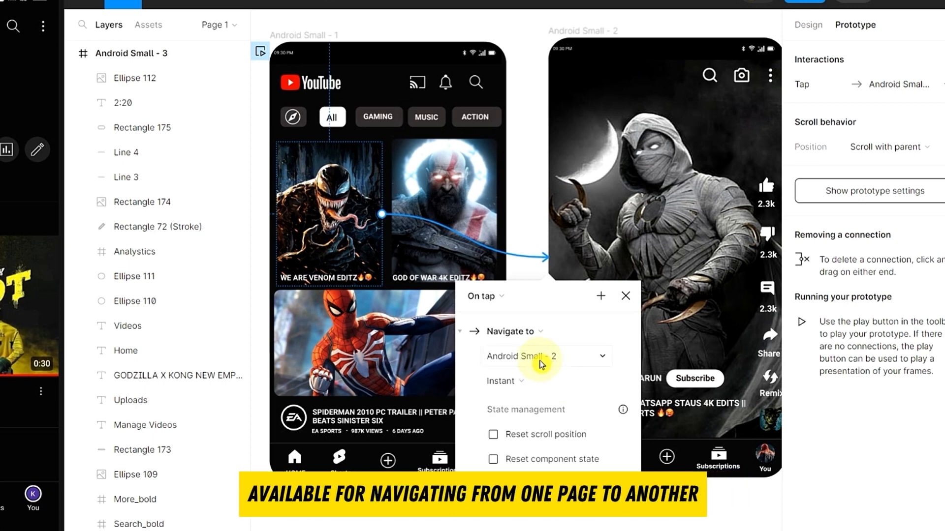
{"action": "left_click", "coordinate": [541, 381]}
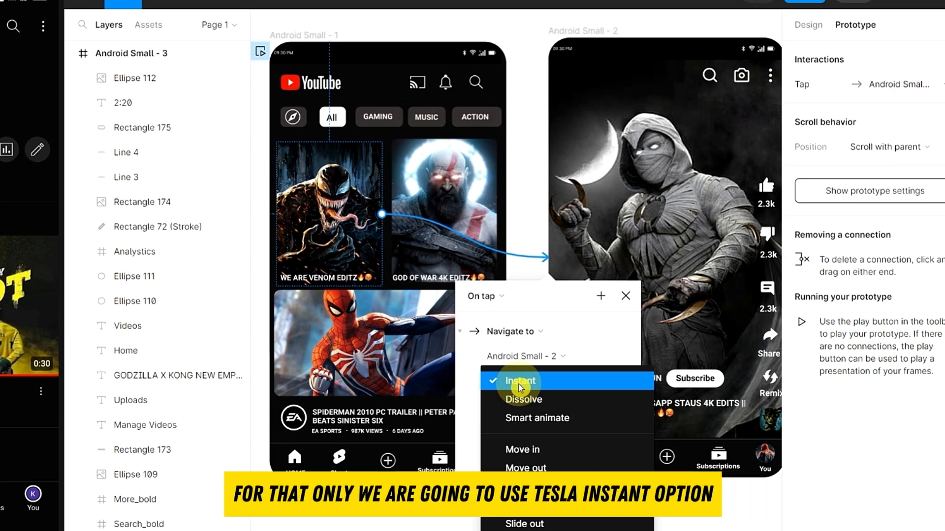
{"action": "left_click", "coordinate": [519, 385]}
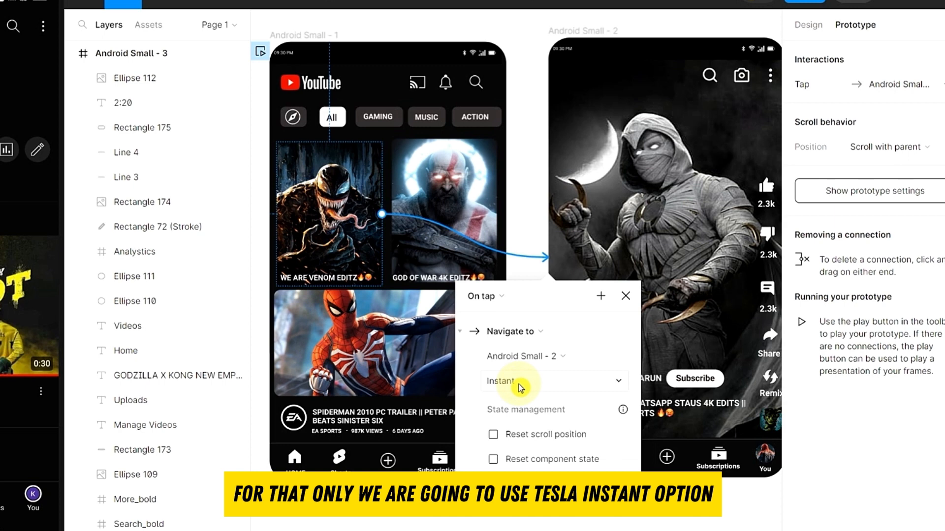
{"action": "left_click", "coordinate": [534, 224]}
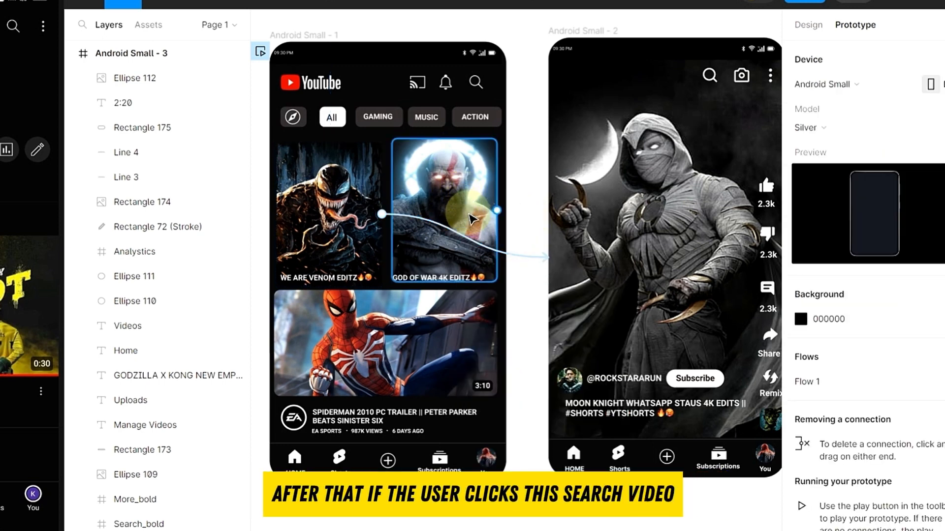
Connect the God of War thumbnail to Android Small - 2 with On tap, Navigate to and Instant animation
{"action": "left_click", "coordinate": [498, 209]}
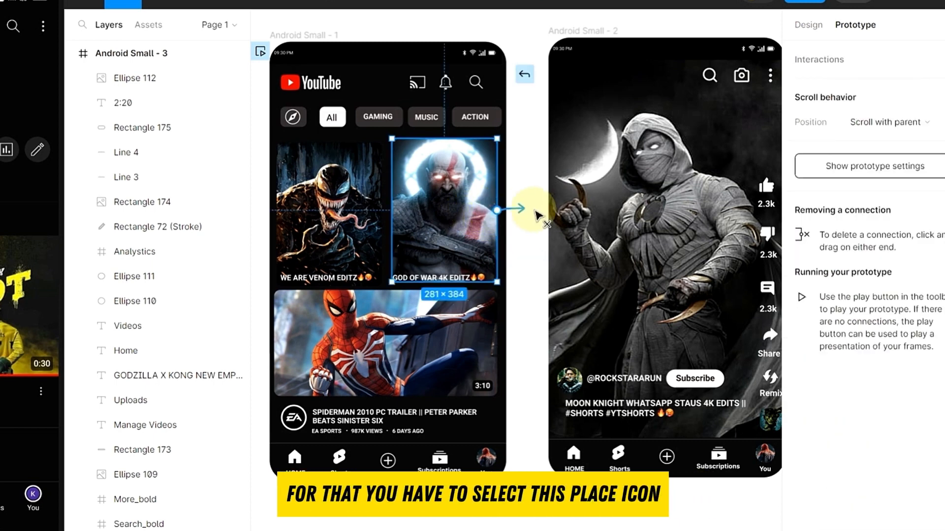
{"action": "left_click_drag", "start_coordinate": [575, 240], "coordinate": [574, 241]}
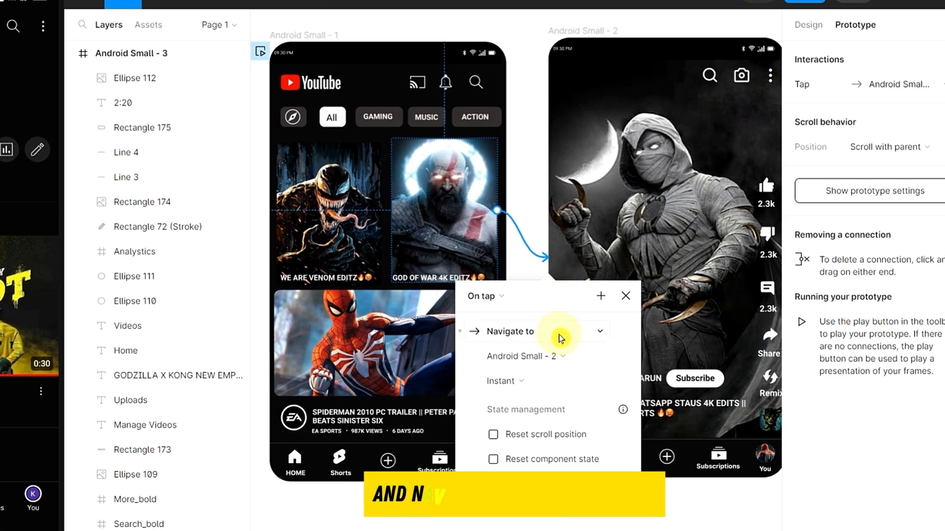
{"action": "left_click", "coordinate": [547, 381]}
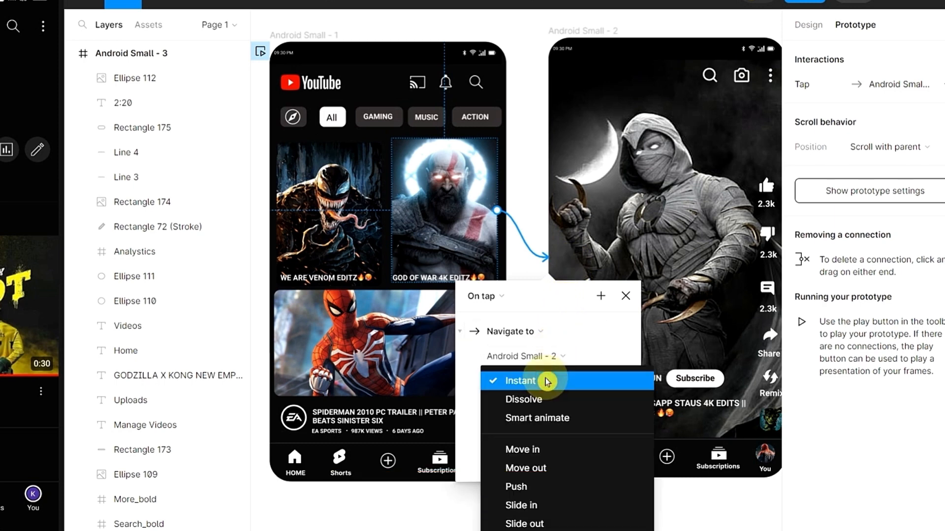
{"action": "left_click", "coordinate": [546, 382]}
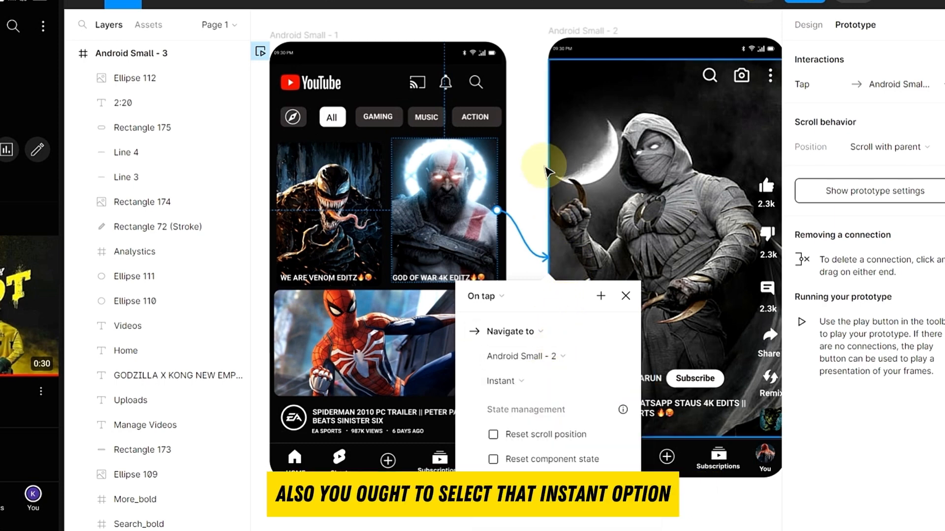
{"action": "left_click", "coordinate": [531, 154]}
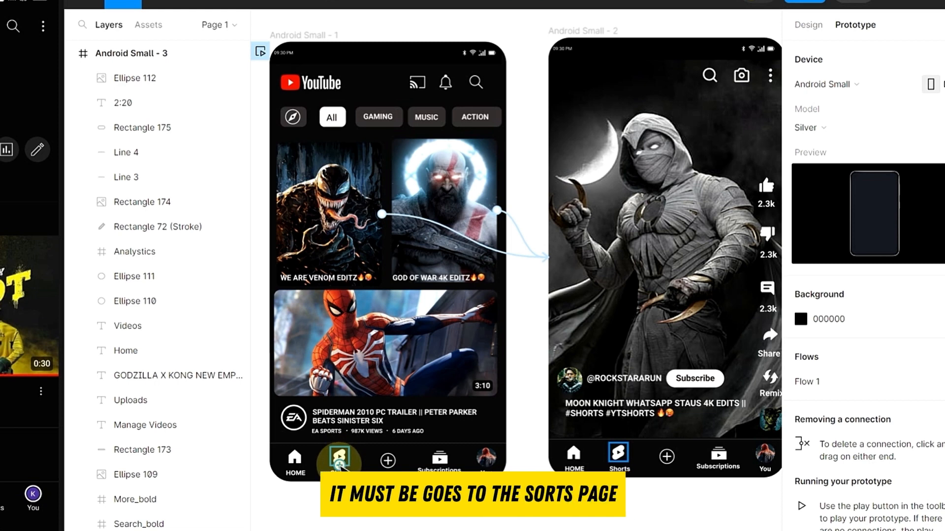
Connect the Shorts icon in Android Small - 1 to Android Small - 2 with an instant on-tap navigation
{"action": "left_click", "coordinate": [340, 458]}
{"action": "left_click_drag", "start_coordinate": [349, 457], "coordinate": [578, 347]}
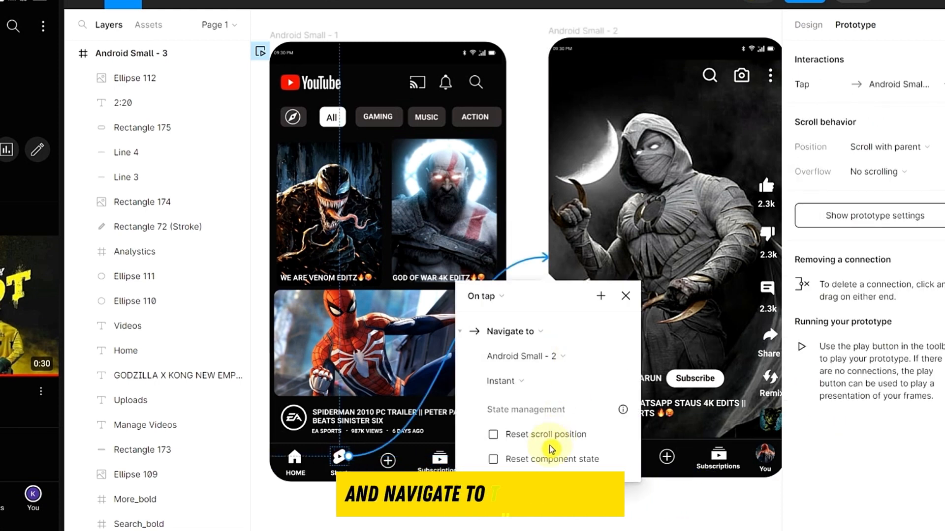
{"action": "left_click", "coordinate": [453, 520]}
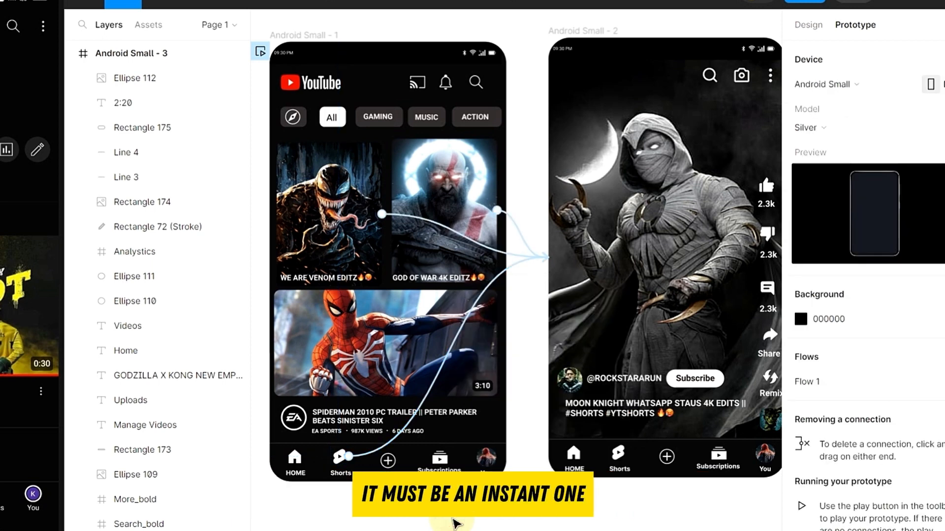
Connect the You profile picture in Android Small - 1's navigation bar to the channel page, Android Small - 3
{"action": "left_click", "coordinate": [488, 464]}
{"action": "left_click_drag", "start_coordinate": [495, 460], "coordinate": [604, 449]}
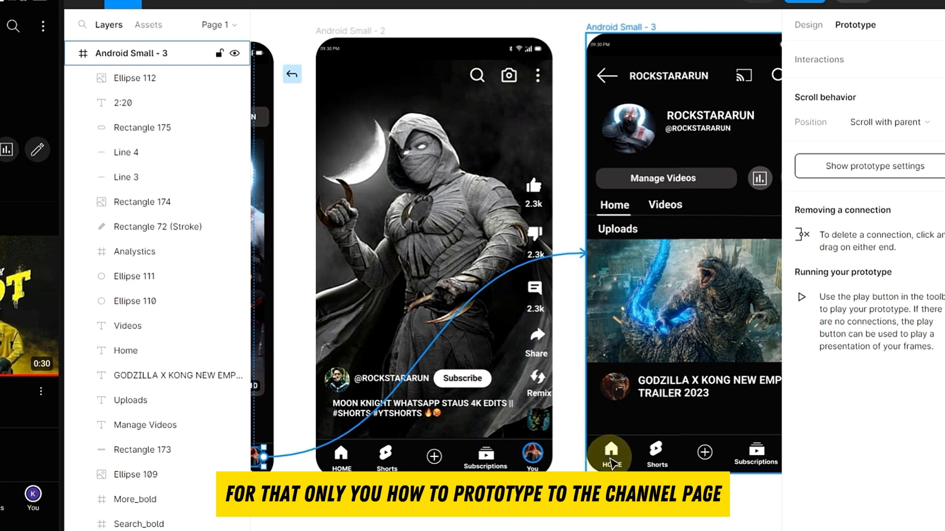
{"action": "left_click_drag", "start_coordinate": [611, 464], "coordinate": [527, 421]}
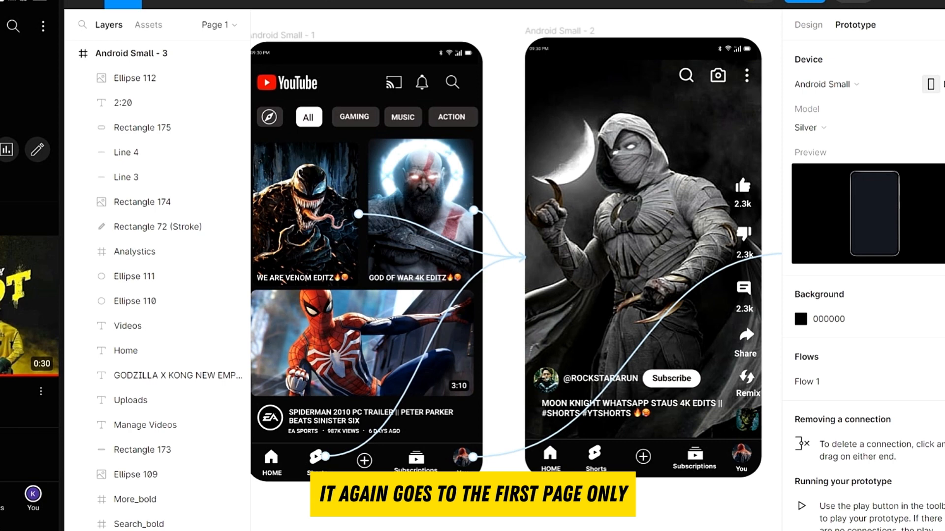
Connect the Home icon in Android Small - 2 back to Android Small - 1
{"action": "scroll", "coordinate": [516, 255], "scroll_direction": "right", "scroll_amount": 5}
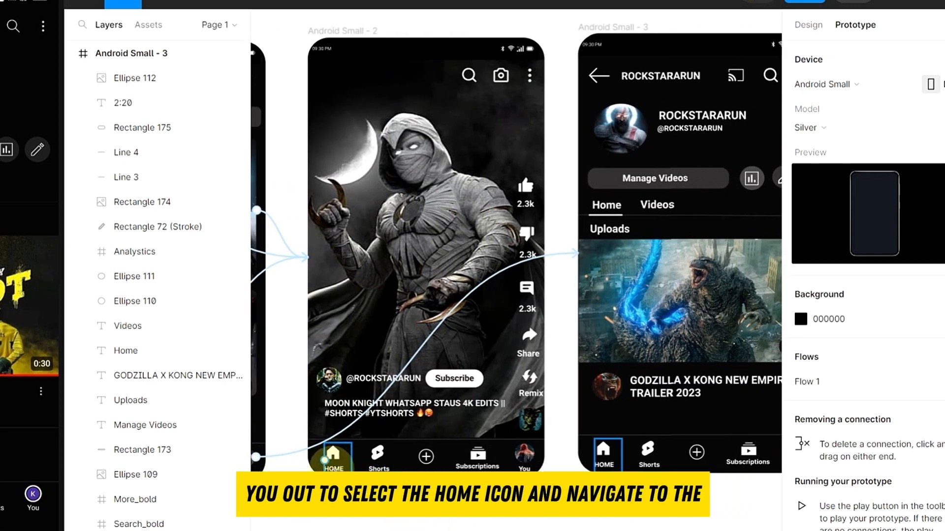
{"action": "left_click_drag", "start_coordinate": [331, 458], "coordinate": [489, 354]}
{"action": "left_click", "coordinate": [499, 524]}
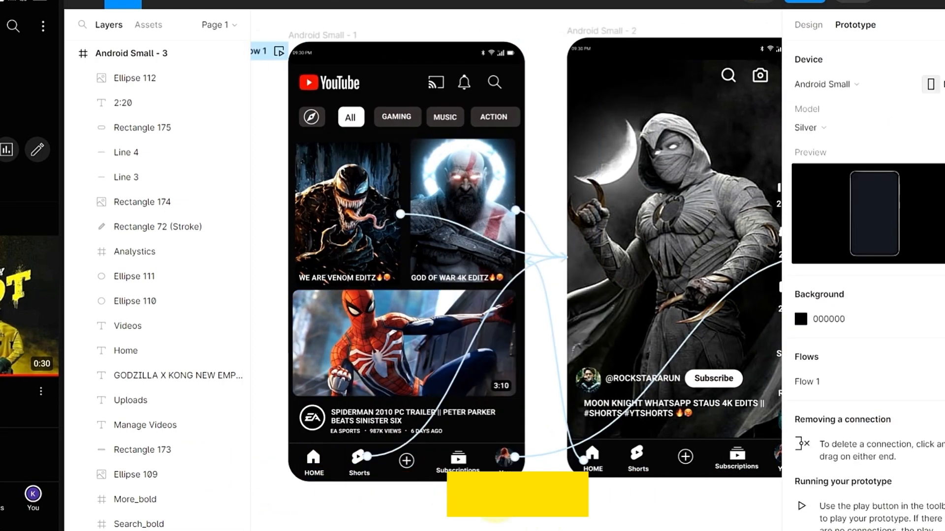
{"action": "scroll", "coordinate": [454, 460], "scroll_direction": "right", "scroll_amount": 5}
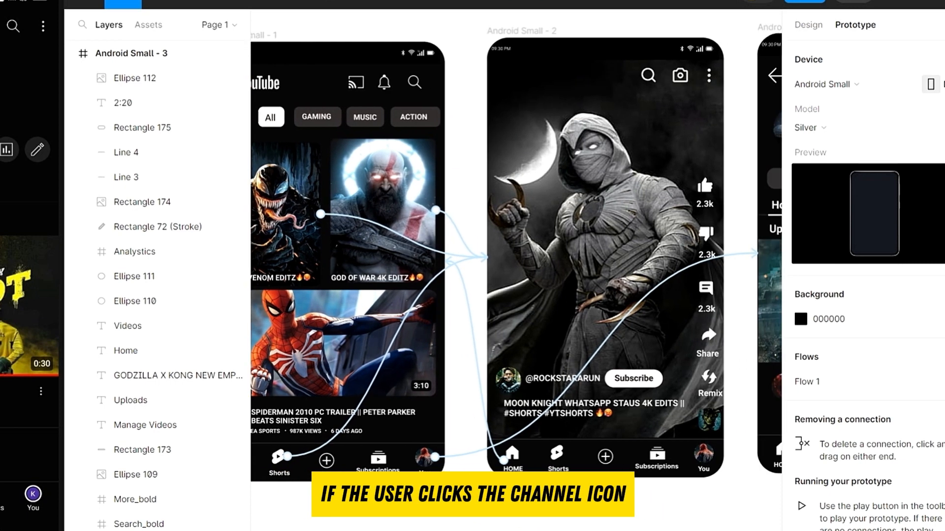
Connect the You profile picture in Android Small - 2's navigation bar to the channel page, Android Small - 3
{"action": "left_click", "coordinate": [454, 460]}
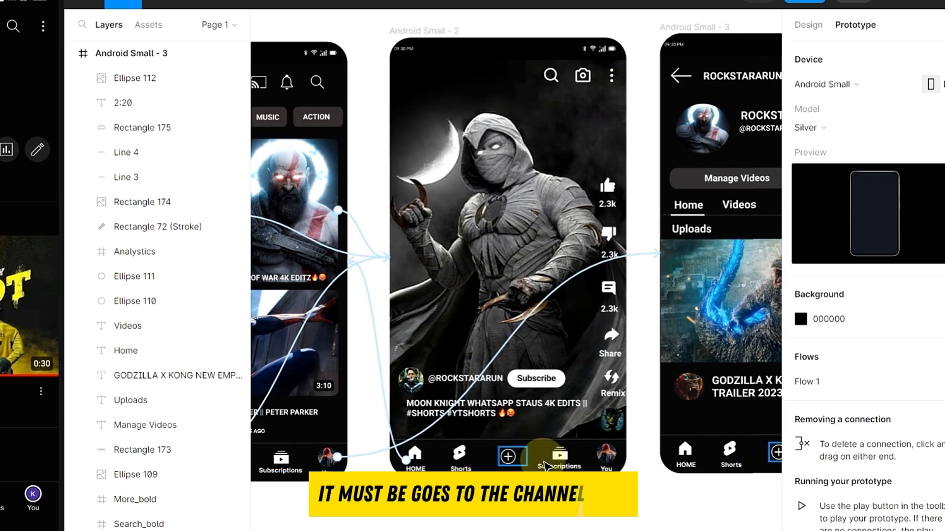
{"action": "left_click", "coordinate": [602, 455]}
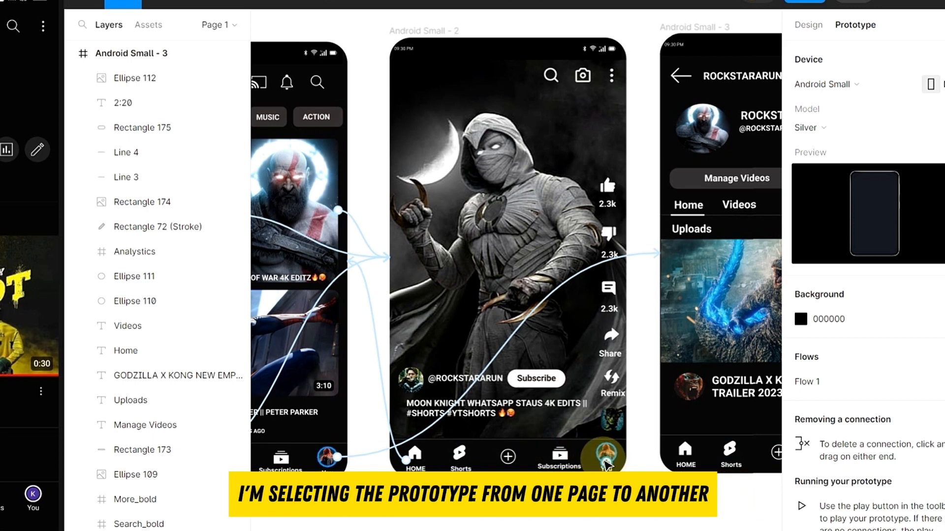
{"action": "left_click_drag", "start_coordinate": [604, 462], "coordinate": [683, 370]}
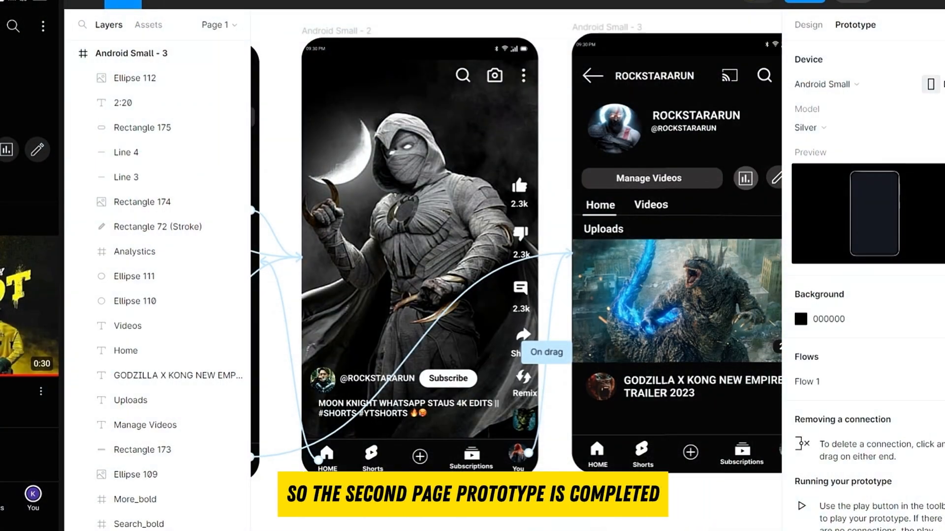
Connect the Home icon in Android Small - 3 to Android Small - 1 with On tap, Navigate to and Instant animation
{"action": "scroll", "coordinate": [516, 255], "scroll_direction": "right", "scroll_amount": 3}
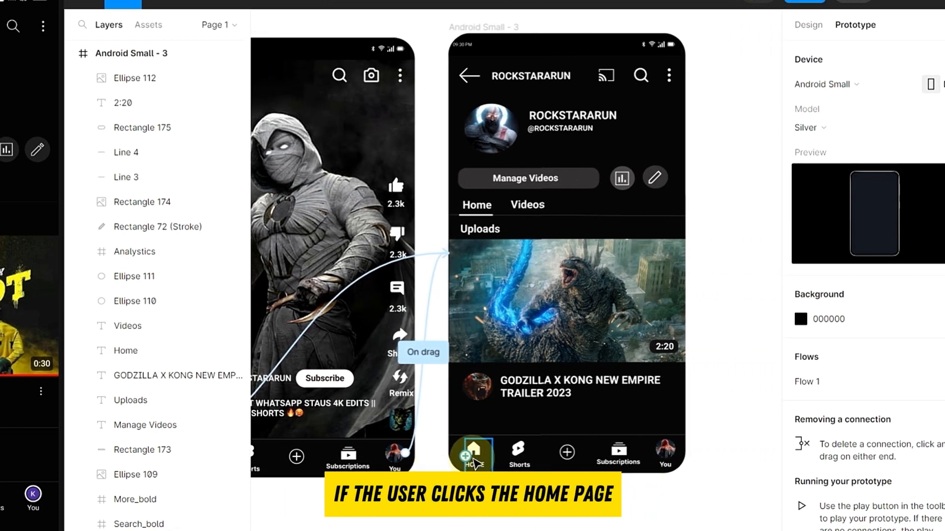
{"action": "left_click_drag", "start_coordinate": [466, 465], "coordinate": [374, 411]}
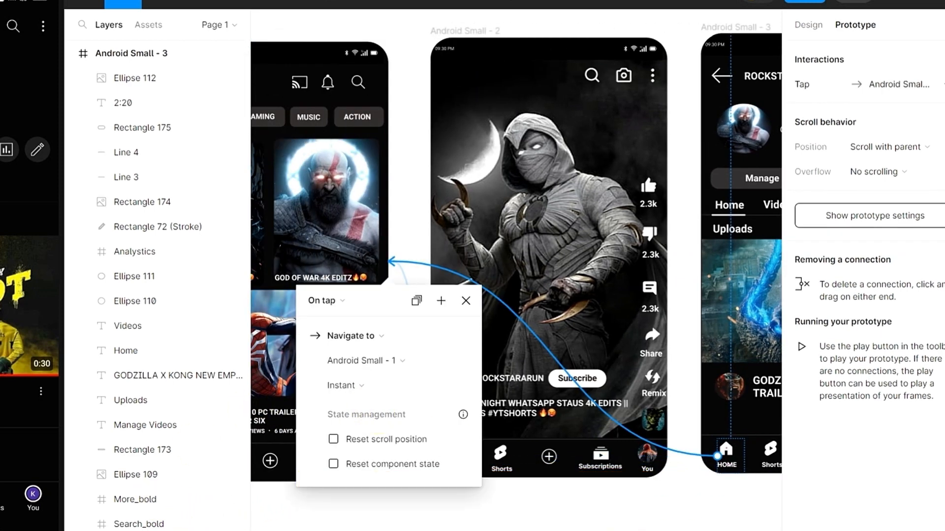
In Android Small - 3, connect the Shorts icon to Android Small - 2 and the header's back arrow to Android Small - 1
{"action": "scroll", "coordinate": [598, 460], "scroll_direction": "right", "scroll_amount": 5}
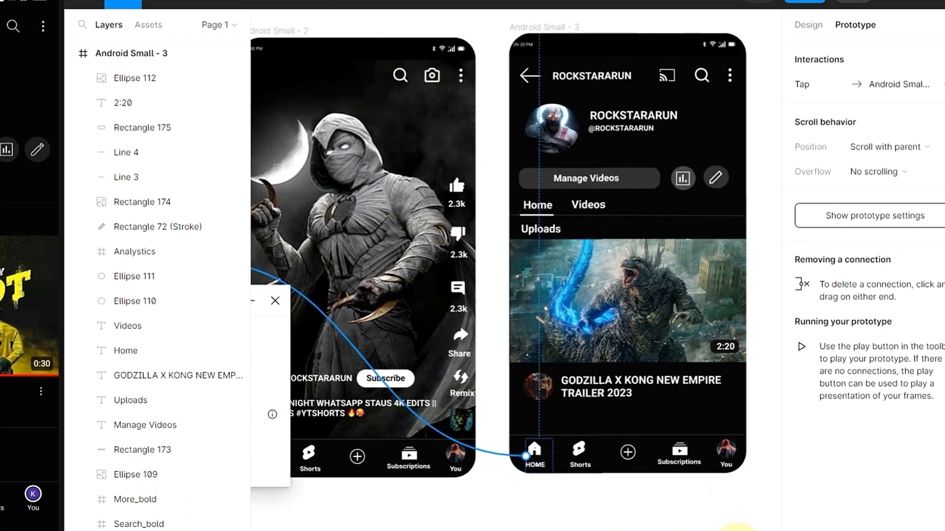
{"action": "left_click", "coordinate": [593, 455]}
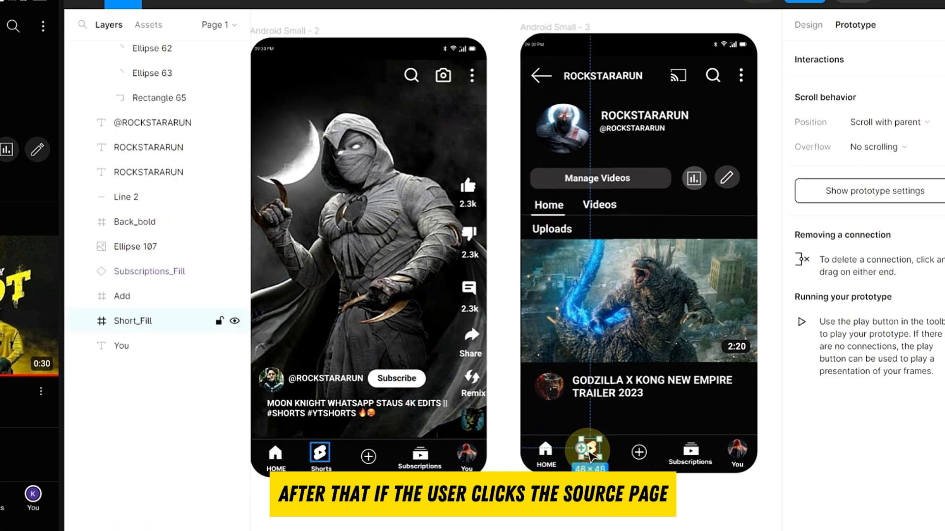
{"action": "left_click_drag", "start_coordinate": [571, 450], "coordinate": [400, 469]}
{"action": "left_click", "coordinate": [632, 514]}
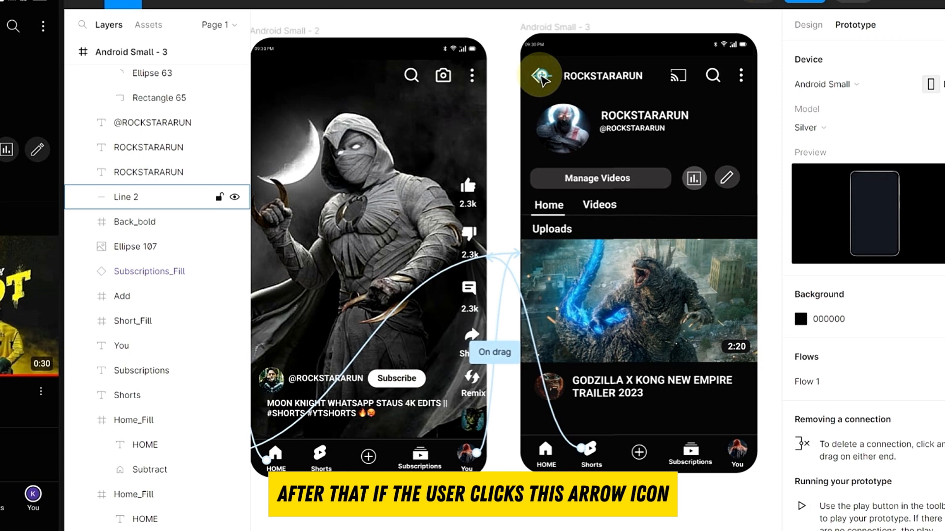
{"action": "left_click_drag", "start_coordinate": [542, 79], "coordinate": [476, 175]}
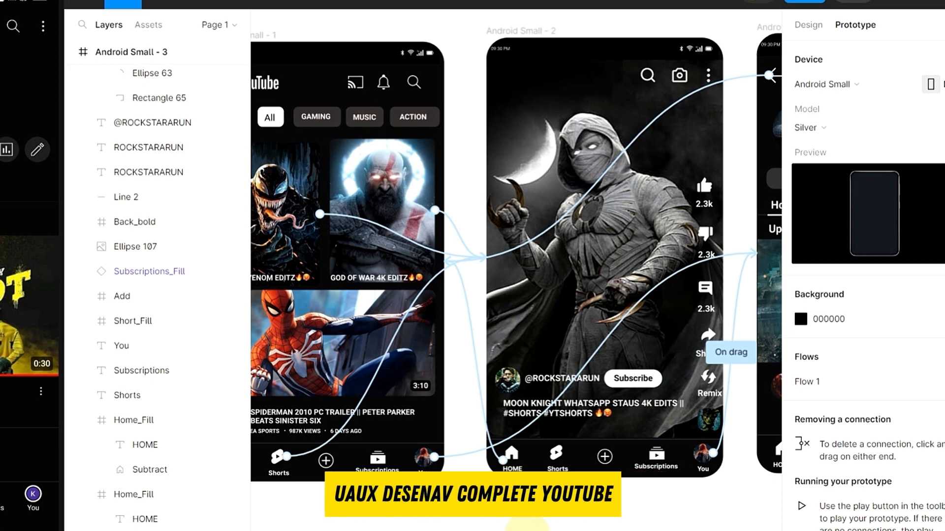
{"action": "scroll", "coordinate": [515, 257], "scroll_direction": "right", "scroll_amount": 5}
{"action": "scroll", "coordinate": [516, 257], "scroll_direction": "left", "scroll_amount": 6}
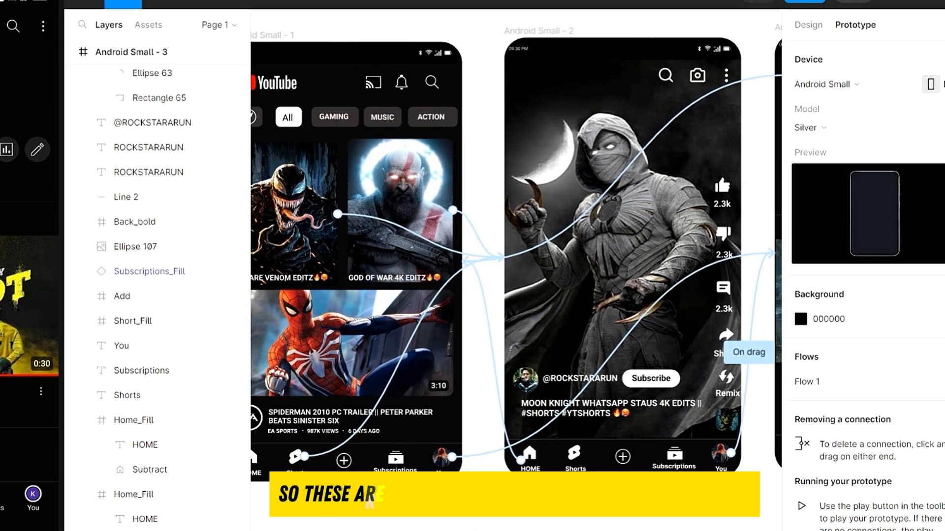
{"action": "scroll", "coordinate": [516, 258], "scroll_direction": "right", "scroll_amount": 1}
{"action": "scroll", "coordinate": [516, 257], "scroll_direction": "left", "scroll_amount": 5}
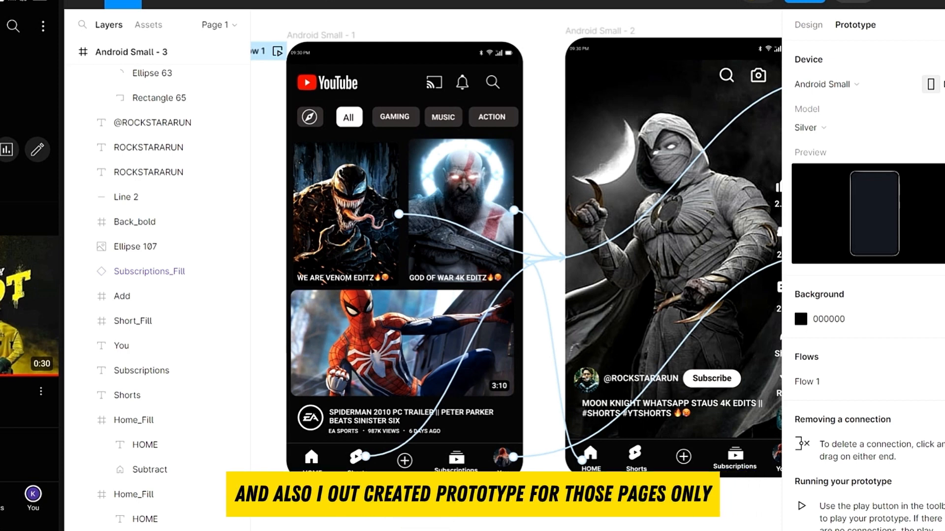
{"action": "scroll", "coordinate": [515, 255], "scroll_direction": "right", "scroll_amount": 7}
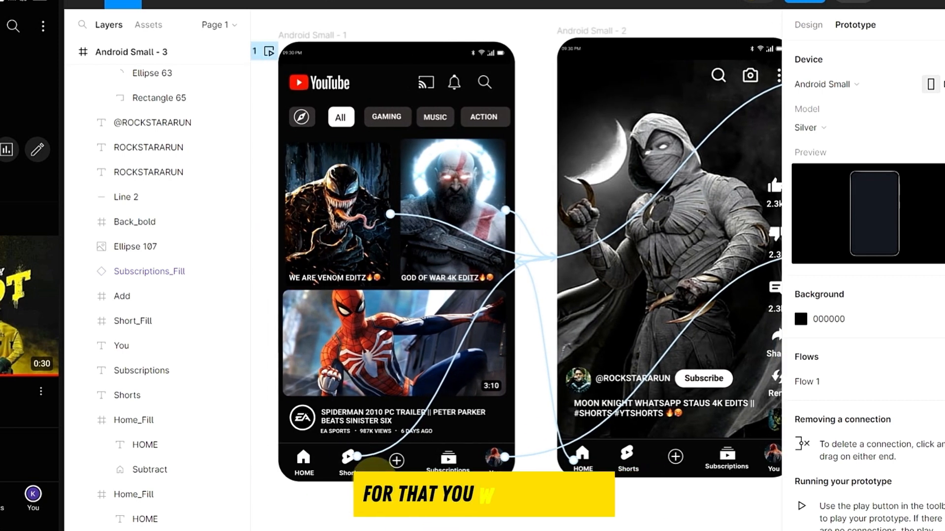
Draw a nearly horizontal line about 84 wide beneath the HOME label in Android Small - 1's navigation bar
{"action": "left_click", "coordinate": [339, 211]}
{"action": "left_click", "coordinate": [207, 4]}
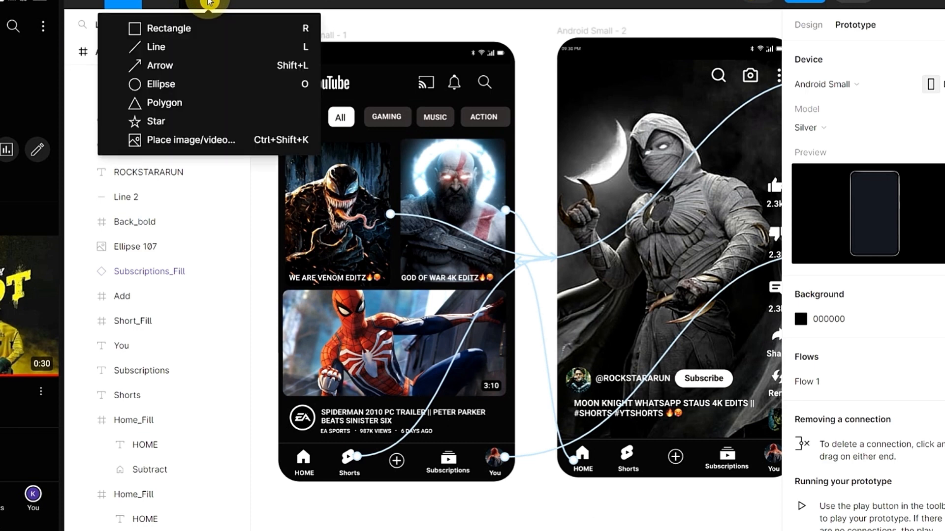
{"action": "left_click", "coordinate": [181, 47]}
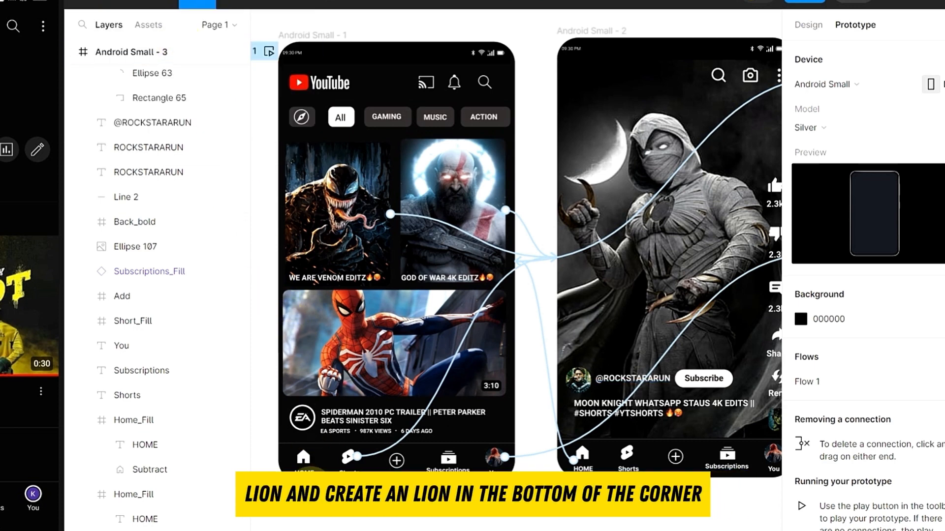
{"action": "left_click_drag", "start_coordinate": [304, 478], "coordinate": [320, 479]}
{"action": "left_click", "coordinate": [393, 505]}
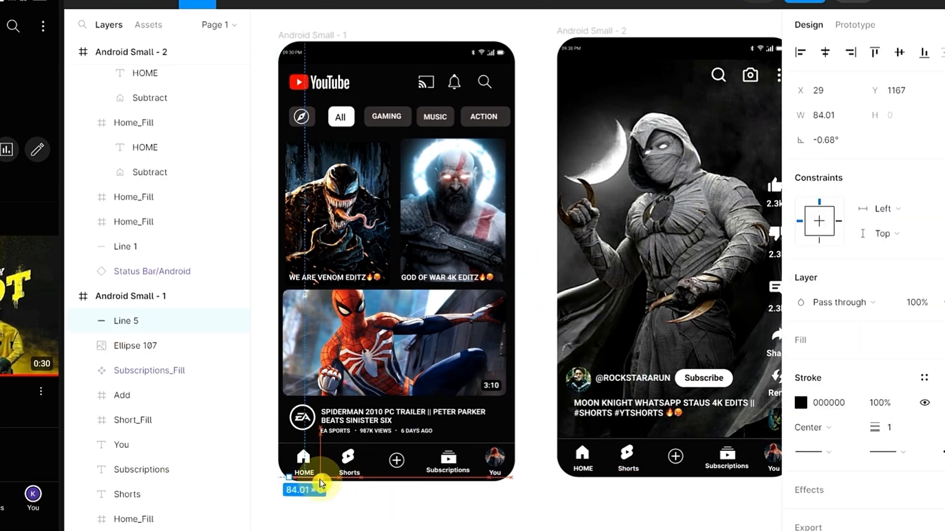
{"action": "left_click_drag", "start_coordinate": [320, 479], "coordinate": [320, 479]}
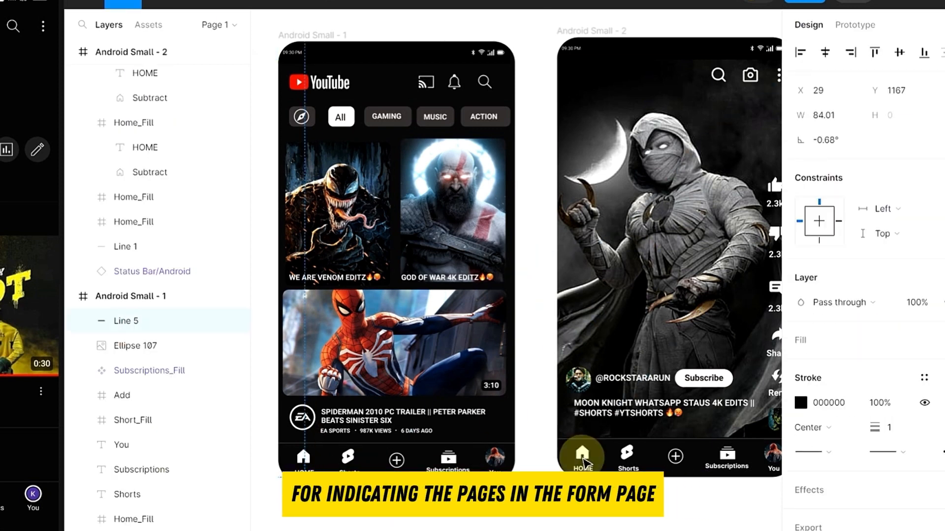
Set the HOME underline's stroke color to FFFAFA and its stroke thickness to 4
{"action": "left_click", "coordinate": [800, 403]}
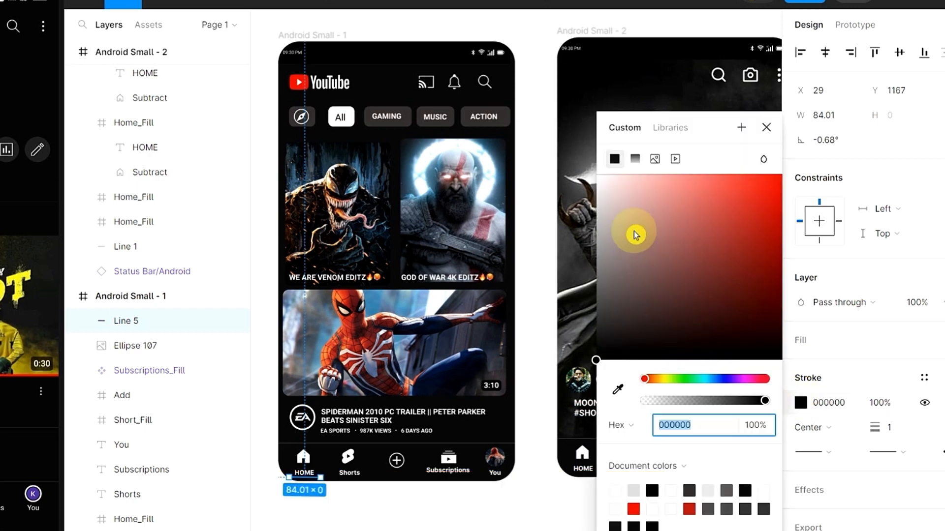
{"action": "left_click", "coordinate": [600, 175]}
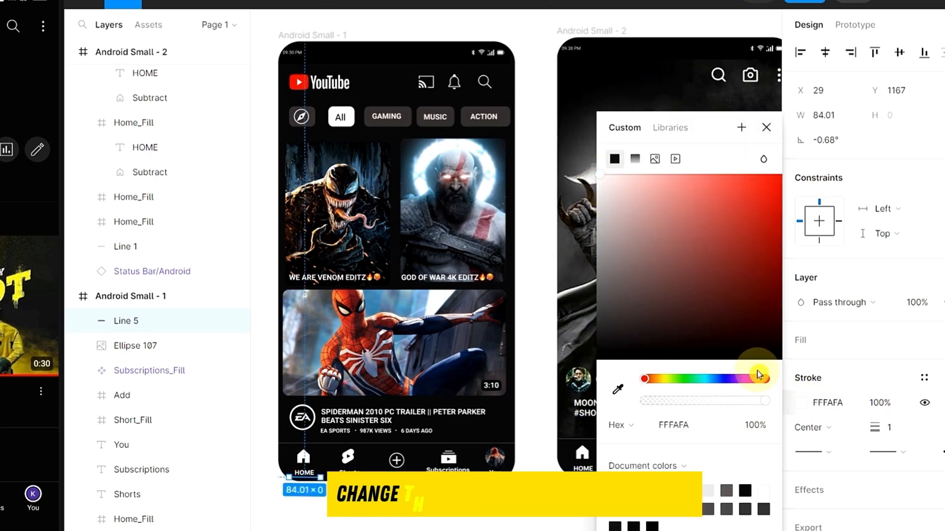
{"action": "mouse_move", "coordinate": [875, 427]}
{"action": "left_mouse_down"}
{"action": "mouse_move", "coordinate": [898, 427]}
{"action": "mouse_move", "coordinate": [881, 427]}
{"action": "left_mouse_up"}
{"action": "left_click", "coordinate": [408, 522]}
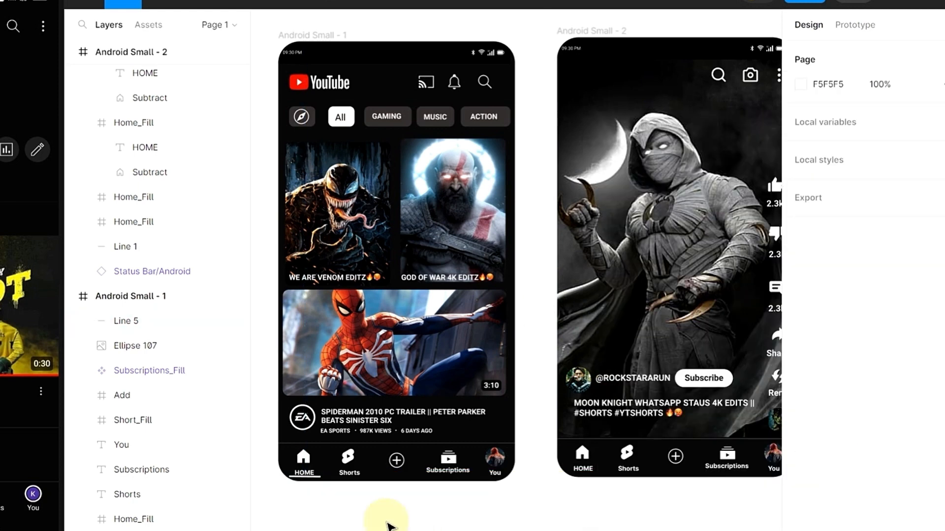
Duplicate the HOME underline and place the copy beneath the Shorts label in Android Small - 2, at X 151, Y 1178
{"action": "left_click", "coordinate": [303, 472]}
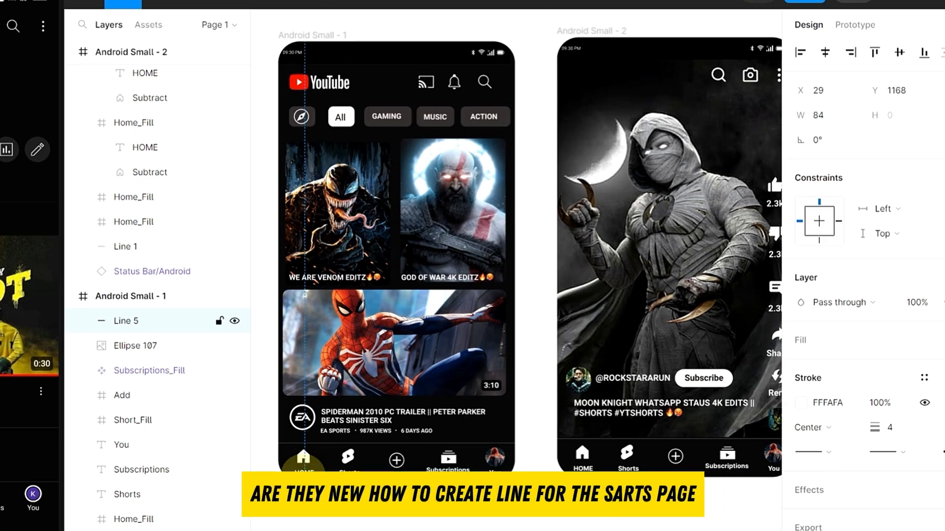
{"action": "key", "text": "ctrl+d"}
{"action": "left_click_drag", "start_coordinate": [304, 465], "coordinate": [630, 482]}
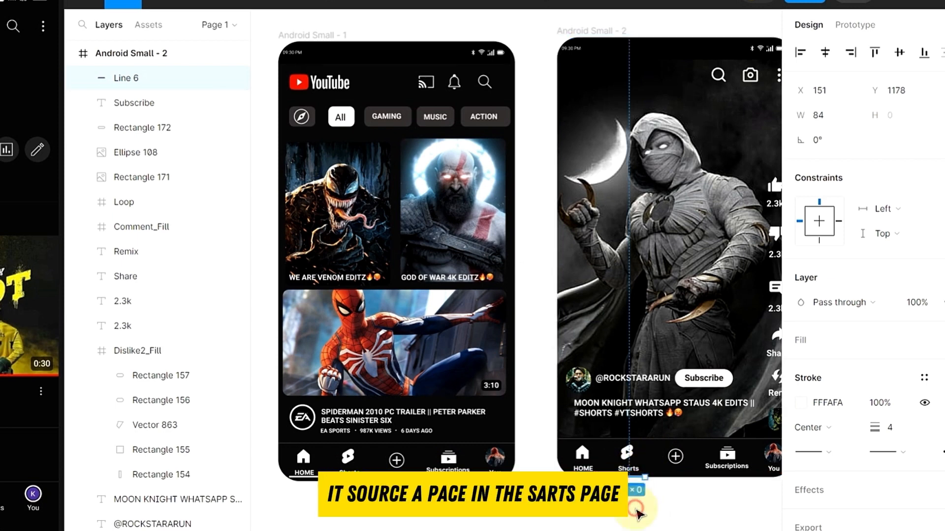
{"action": "left_click", "coordinate": [640, 514]}
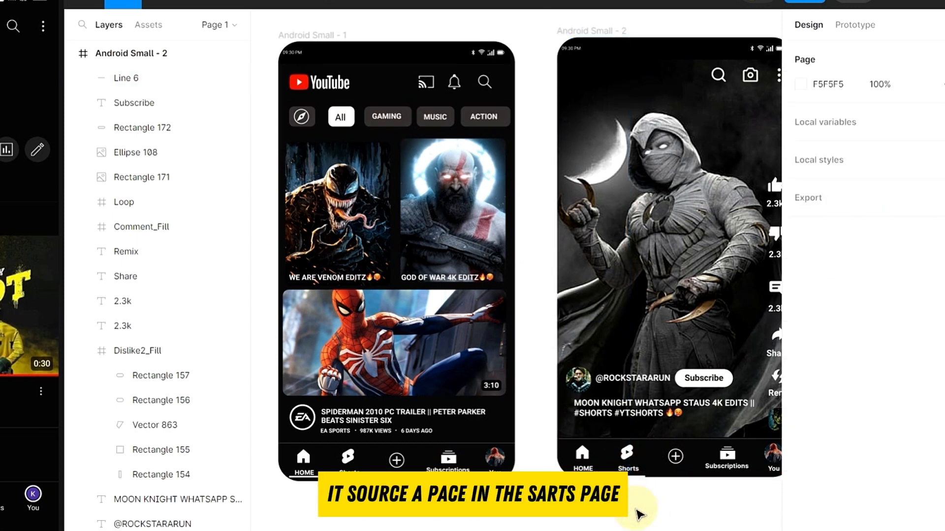
Move the HOME underline down to the lower edge of Android Small - 1
{"action": "left_click", "coordinate": [299, 479]}
{"action": "left_click_drag", "start_coordinate": [297, 477], "coordinate": [299, 481]}
{"action": "left_click", "coordinate": [378, 514]}
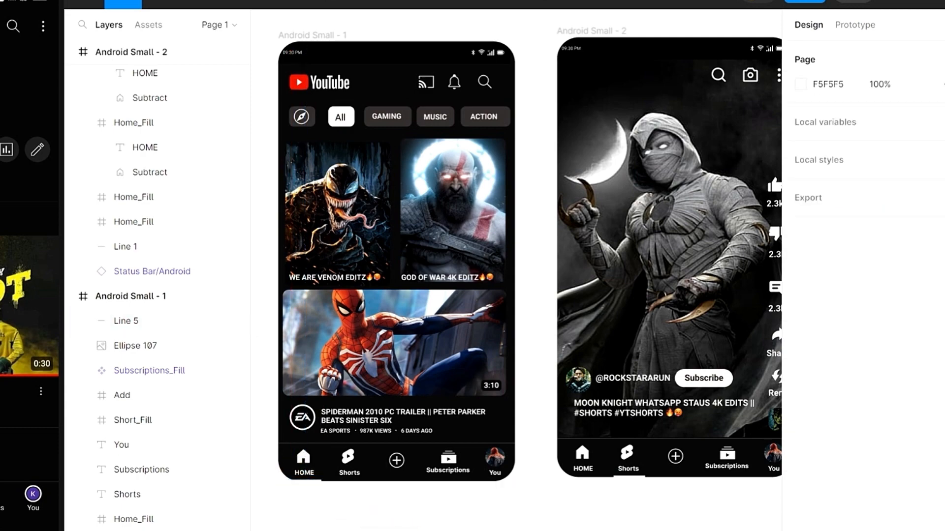
Paste a copy of the underline into Android Small - 3 and place it beneath the You label at X 548, Y 1178
{"action": "scroll", "coordinate": [674, 492], "scroll_direction": "right", "scroll_amount": 10}
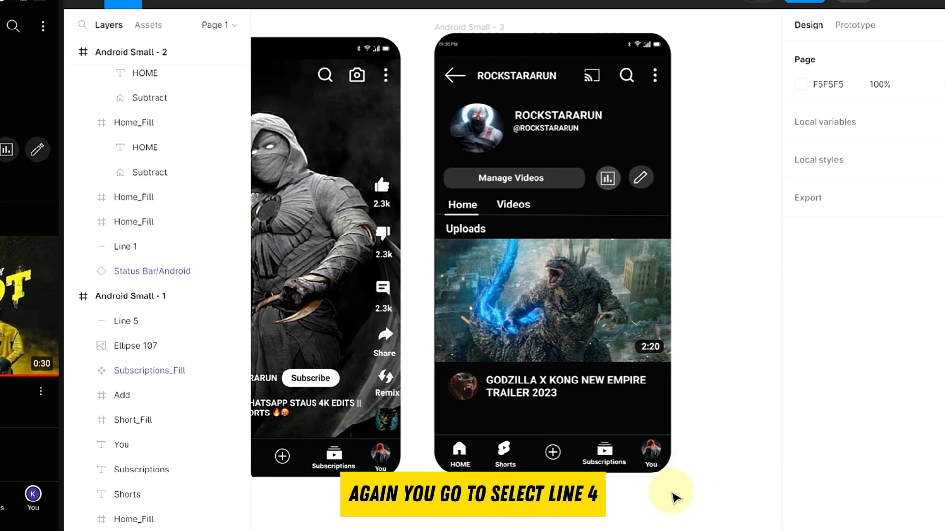
{"action": "key", "text": "ctrl+v"}
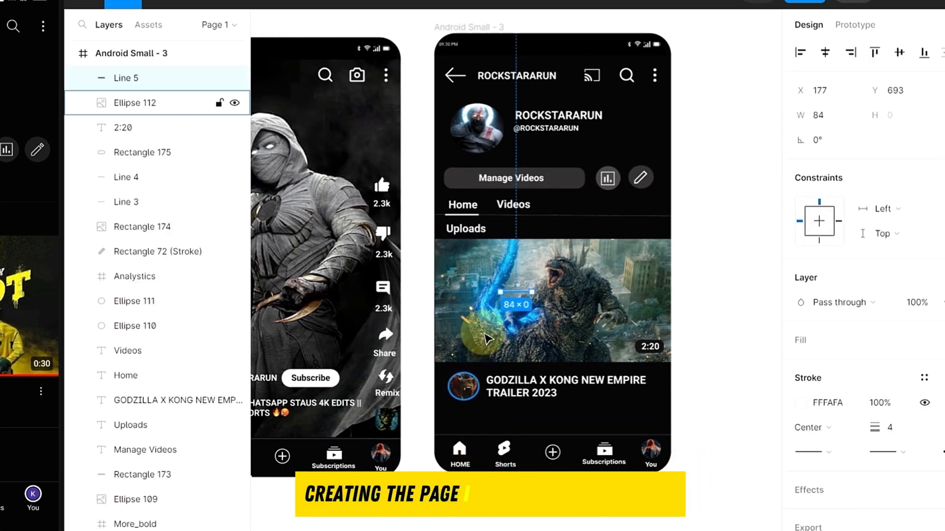
{"action": "left_click_drag", "start_coordinate": [502, 288], "coordinate": [642, 442]}
{"action": "key", "text": "ctrl+z"}
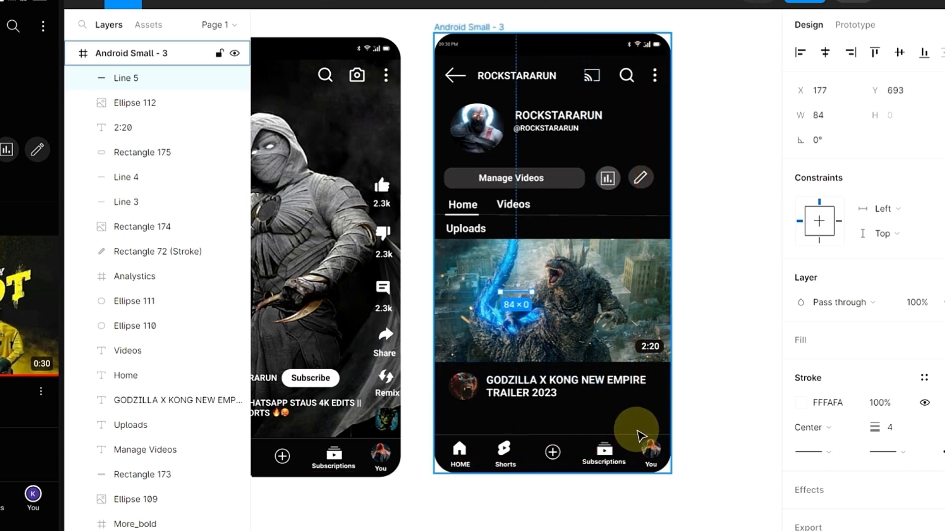
{"action": "left_click_drag", "start_coordinate": [512, 297], "coordinate": [675, 480]}
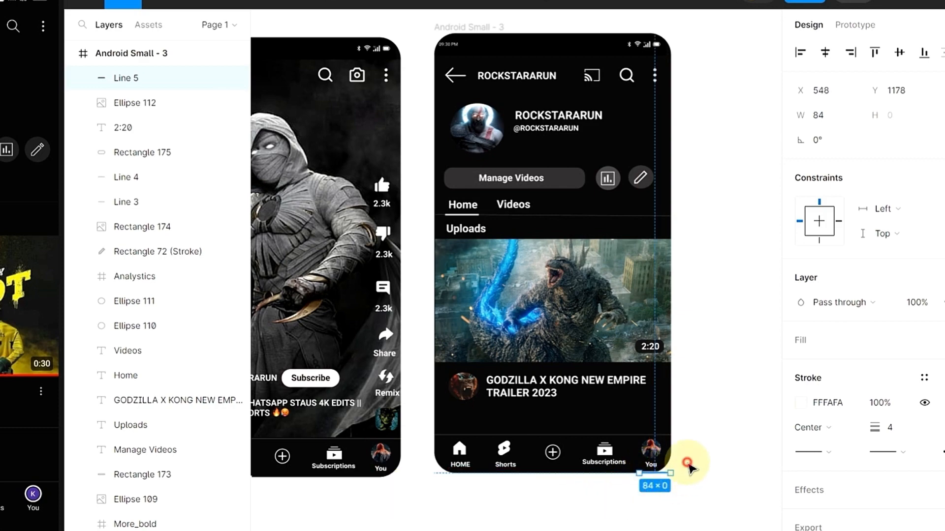
{"action": "left_click", "coordinate": [687, 464]}
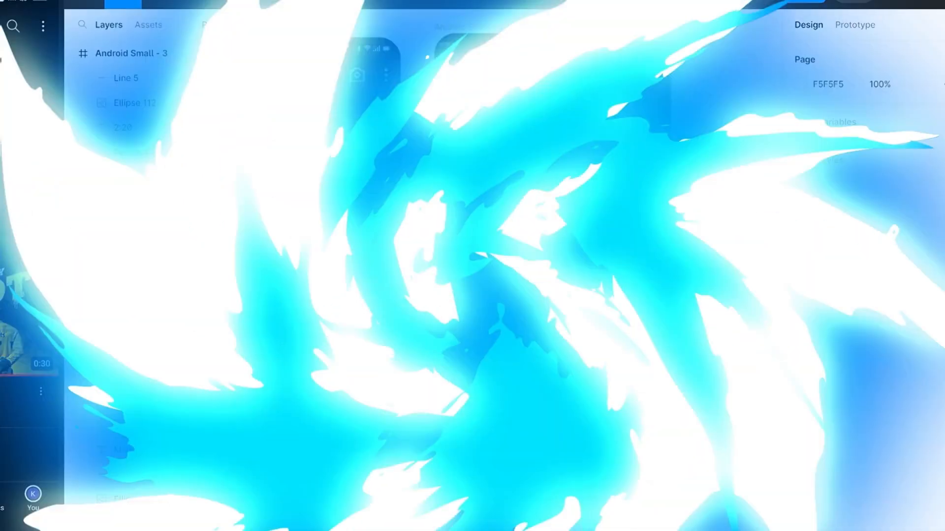